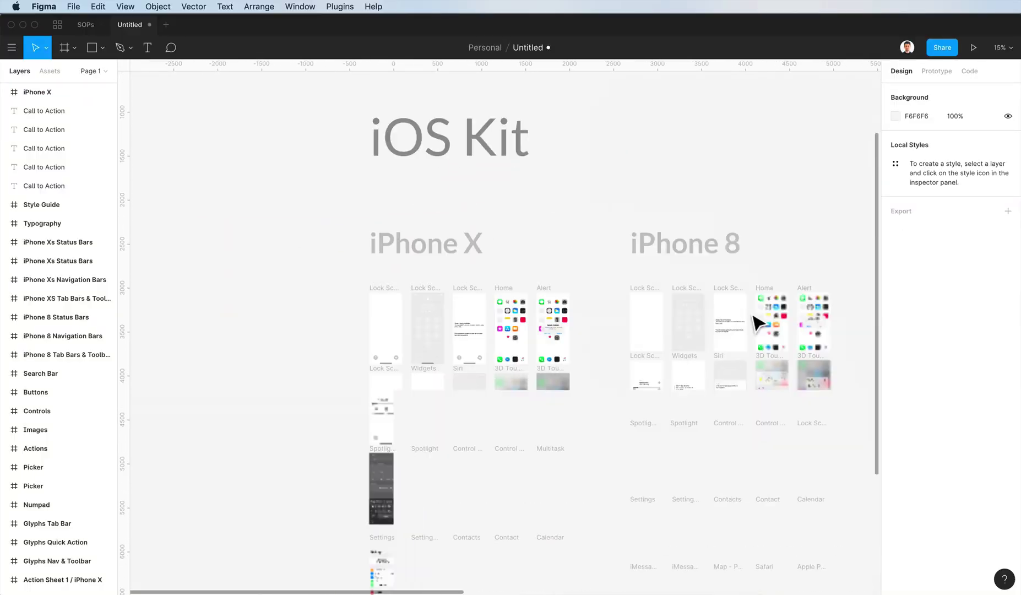
# Look over the iOS Kit and the Investment reference screen beside the blank iPhone X frame
pyautogui.hscroll(5, 758, 323)
pyautogui.scroll(5, 433, 267)
pyautogui.hscroll(-8, 433, 266)
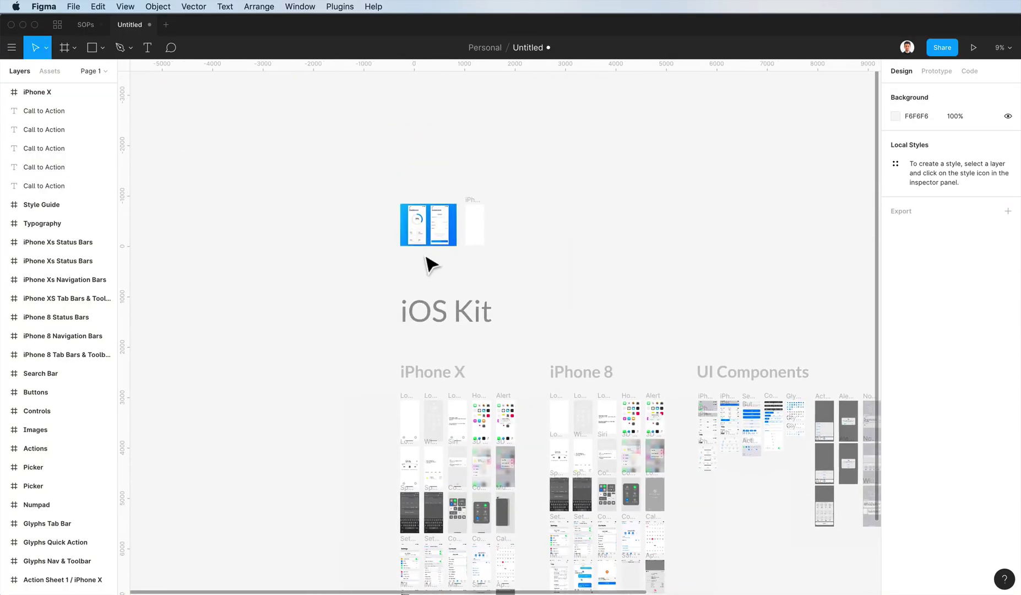
pyautogui.scroll(10, 483, 228)
pyautogui.scroll(3, 481, 225)
pyautogui.hscroll(-3, 482, 228)
pyautogui.scroll(3, 481, 230)
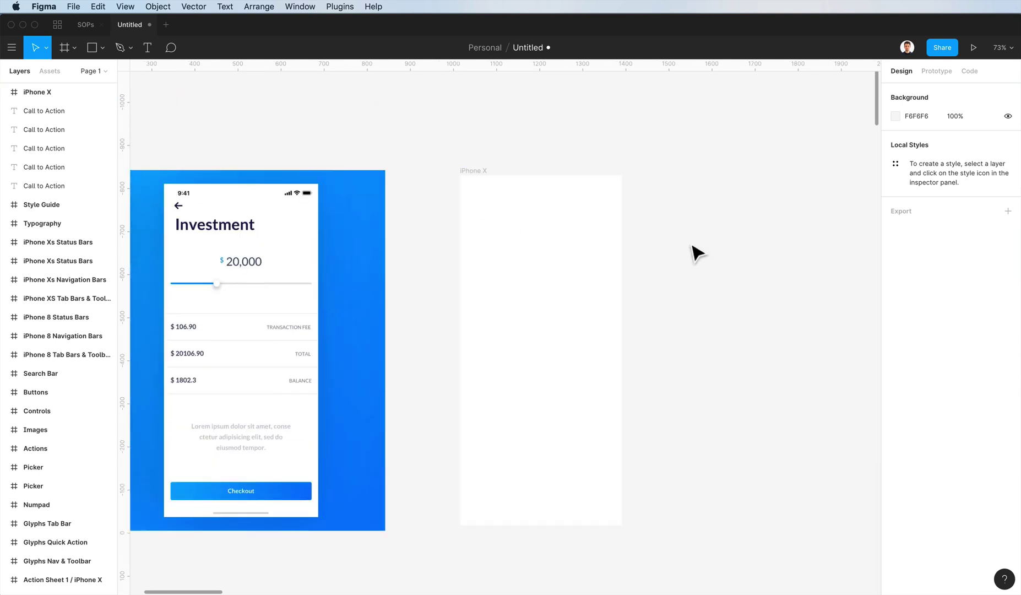
pyautogui.click(600, 271)
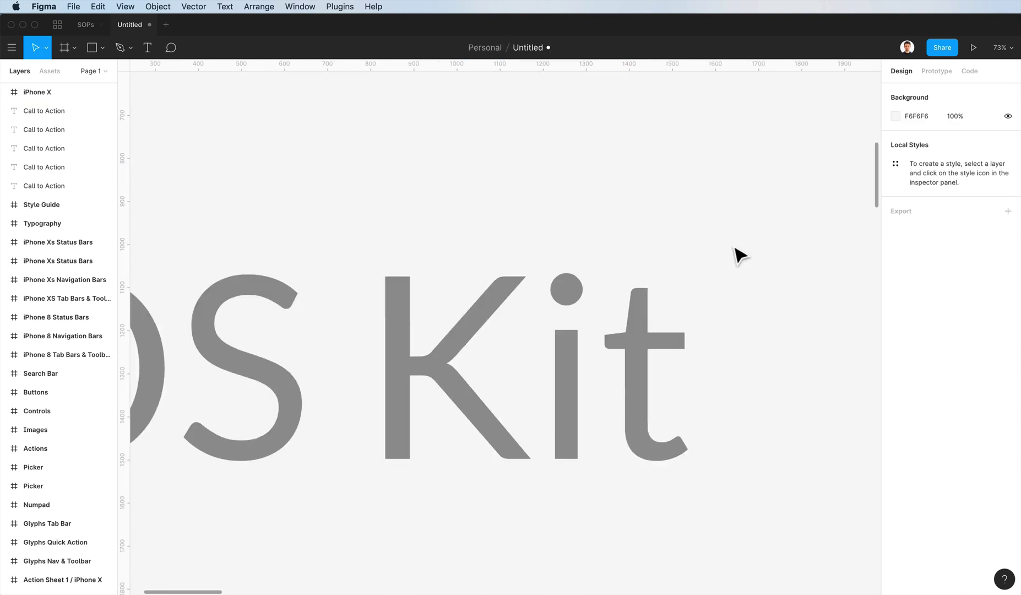
# Copy the iPhone XS default status bar from the kit into the blank iPhone X frame and align it to the frame's top
pyautogui.scroll(-10, 736, 256)
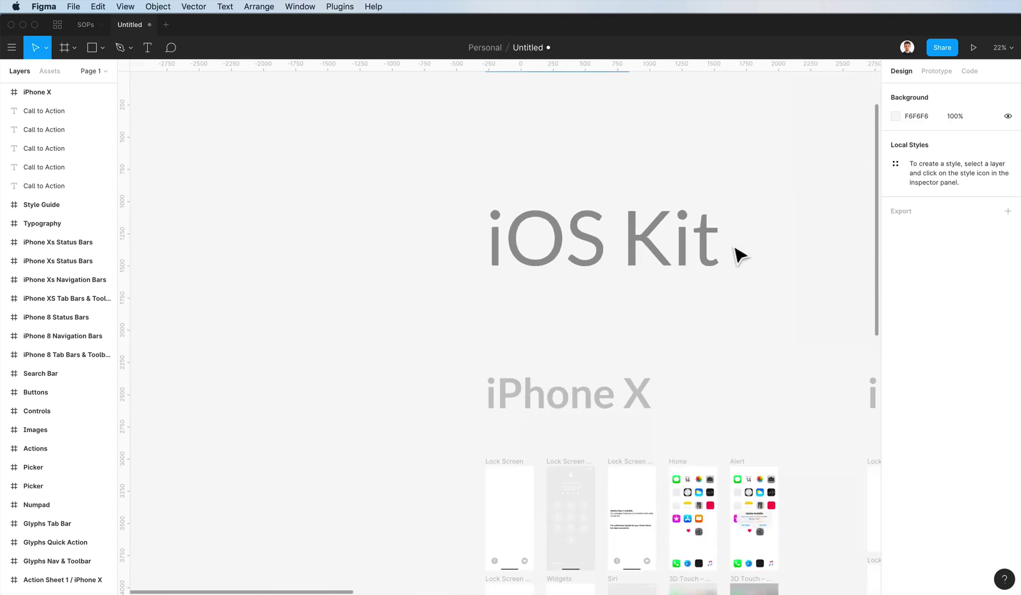
pyautogui.scroll(10, 664, 366)
pyautogui.scroll(-3, 627, 383)
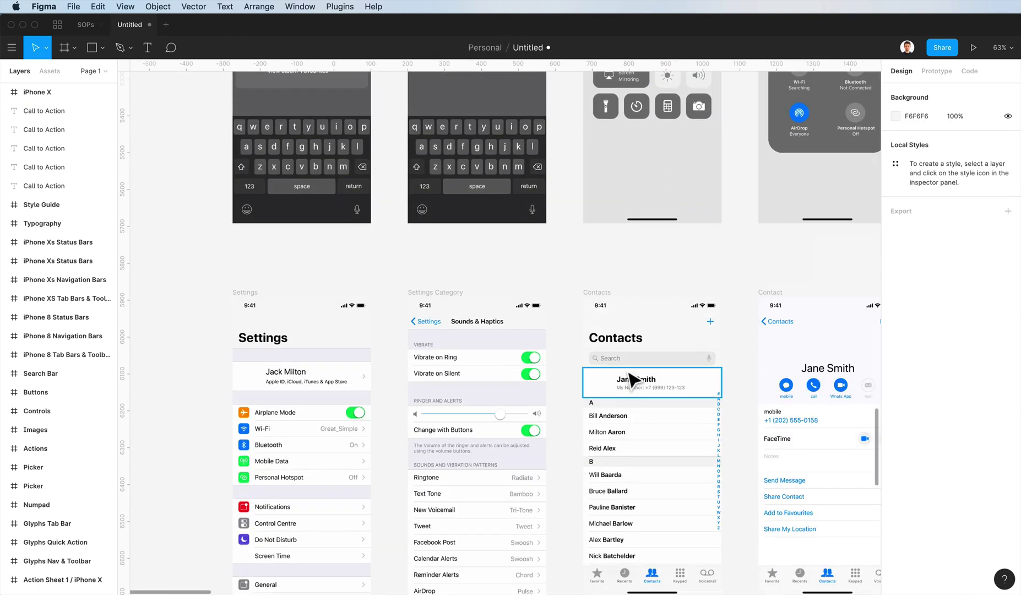
pyautogui.hscroll(-4, 524, 353)
pyautogui.click(417, 308)
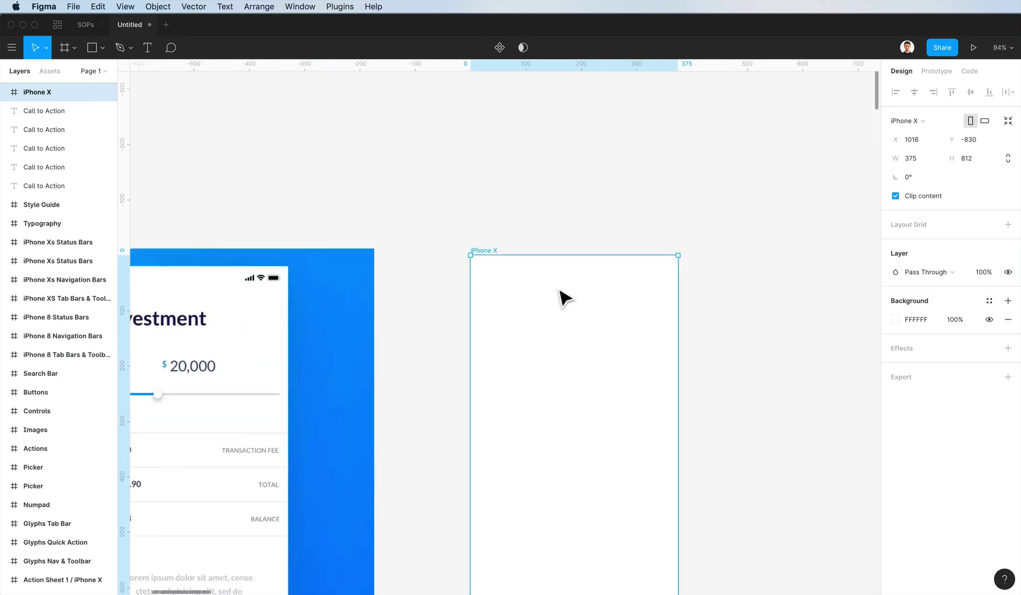
pyautogui.press('super+v')
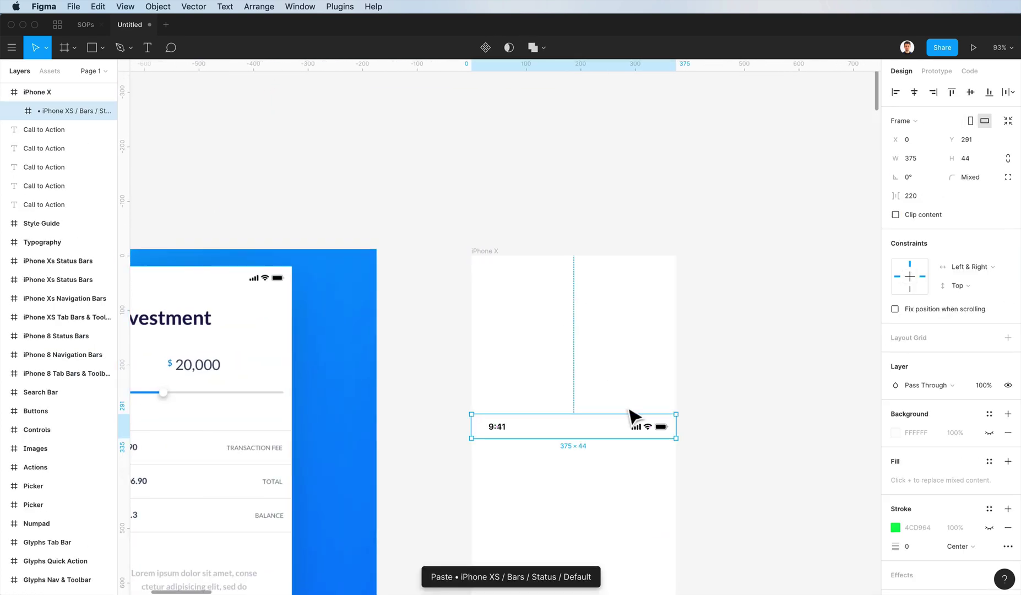
pyautogui.click(952, 92)
pyautogui.click(695, 454)
# Look through the kit's iPhone X, iPhone 8 and UI Components sections for a full-width button
pyautogui.scroll(-1, 695, 454)
pyautogui.scroll(-3, 696, 454)
pyautogui.press('super+Tab')
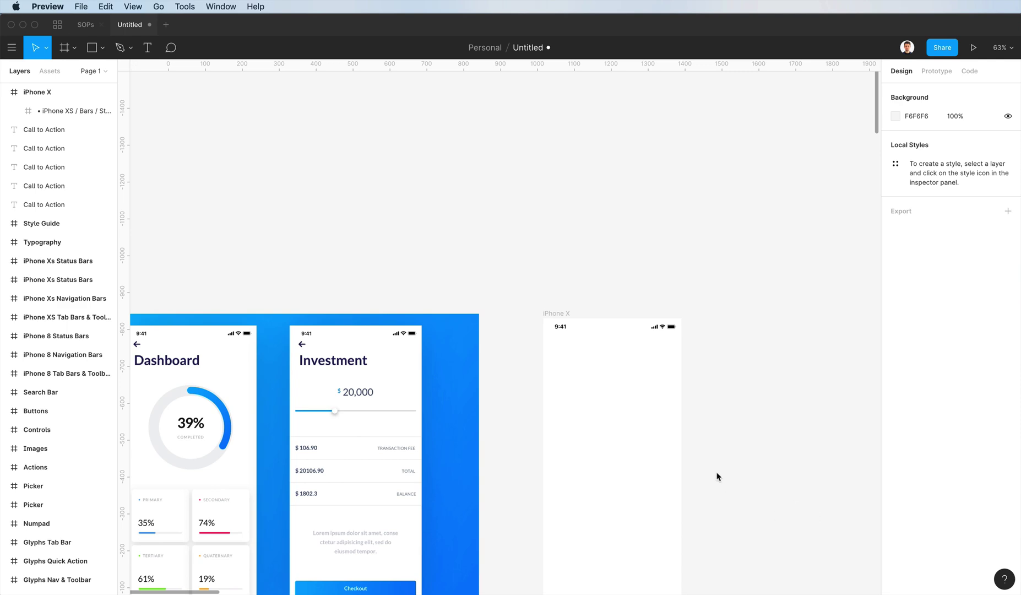
pyautogui.scroll(-5, 718, 476)
pyautogui.hscroll(2, 718, 477)
pyautogui.scroll(-20, 553, 277)
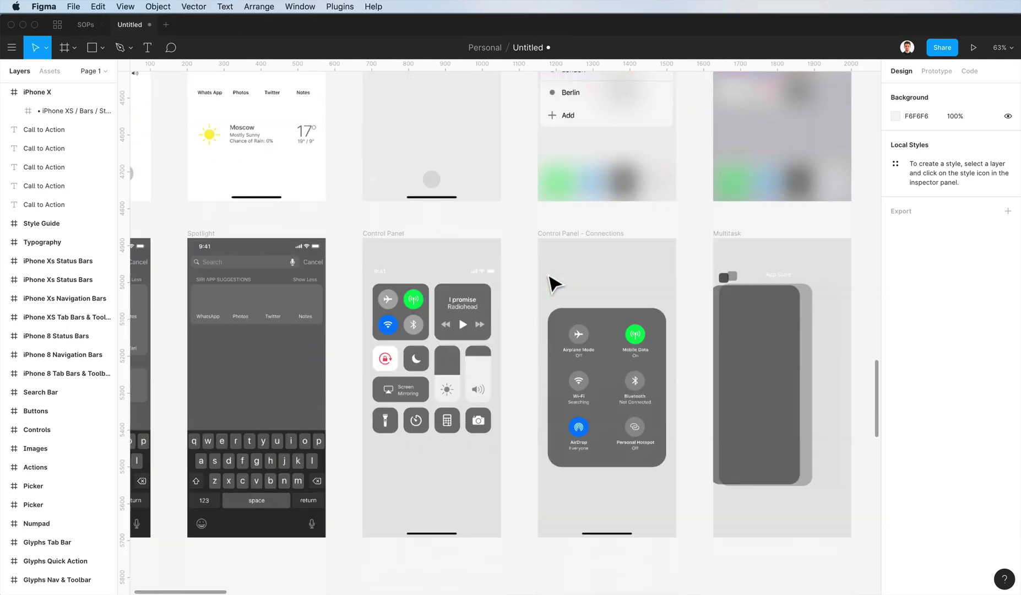
pyautogui.scroll(-4, 552, 283)
pyautogui.scroll(13, 552, 283)
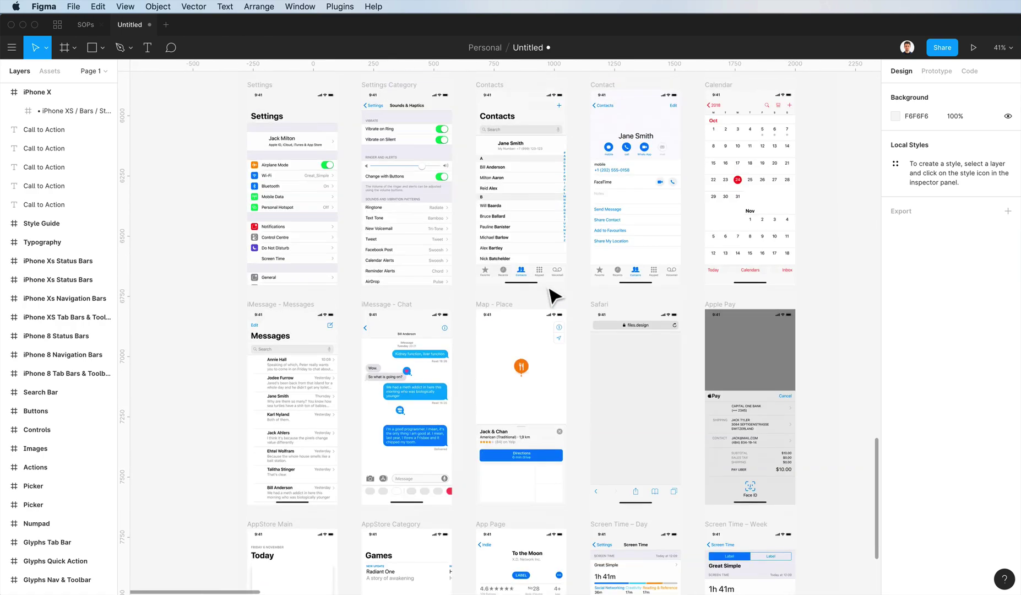
pyautogui.hscroll(2, 553, 296)
pyautogui.scroll(-3, 548, 287)
pyautogui.scroll(4, 550, 288)
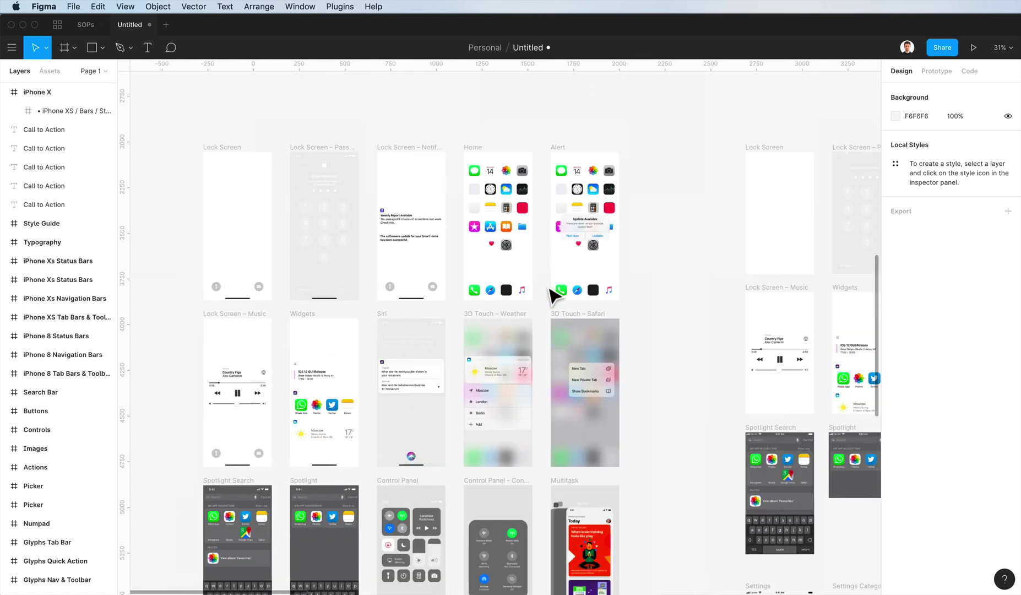
pyautogui.hscroll(7, 549, 288)
pyautogui.scroll(-7, 549, 288)
pyautogui.hscroll(15, 543, 372)
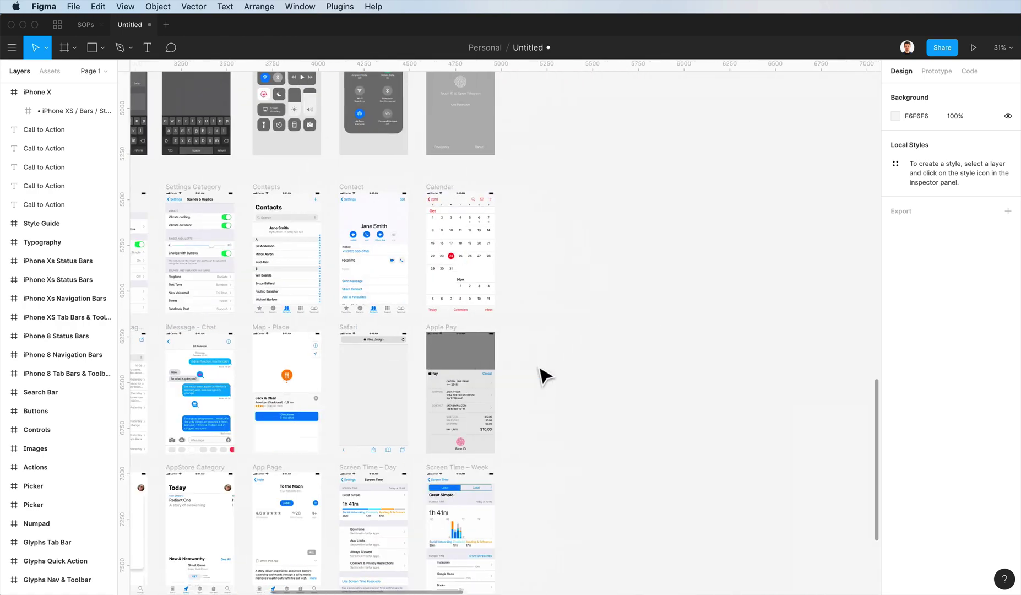
pyautogui.scroll(6, 543, 372)
pyautogui.scroll(5, 383, 182)
# Copy the plain blue Label button from the kit's Buttons frame into the iPhone X frame and align it to the frame's bottom
pyautogui.click(433, 182)
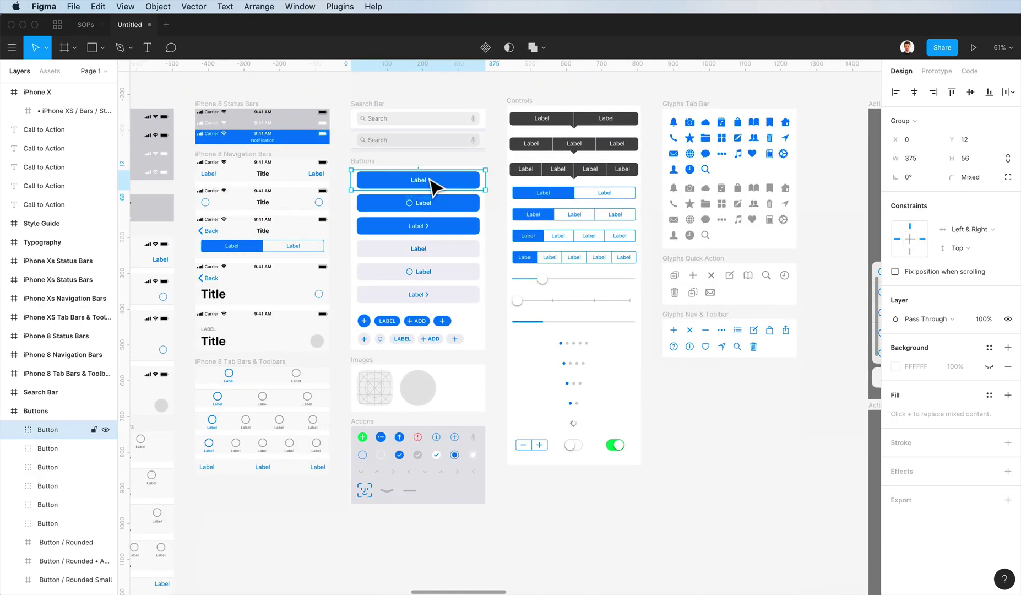
pyautogui.hscroll(-5, 433, 184)
pyautogui.scroll(-3, 435, 187)
pyautogui.hscroll(-15, 433, 187)
pyautogui.scroll(10, 433, 188)
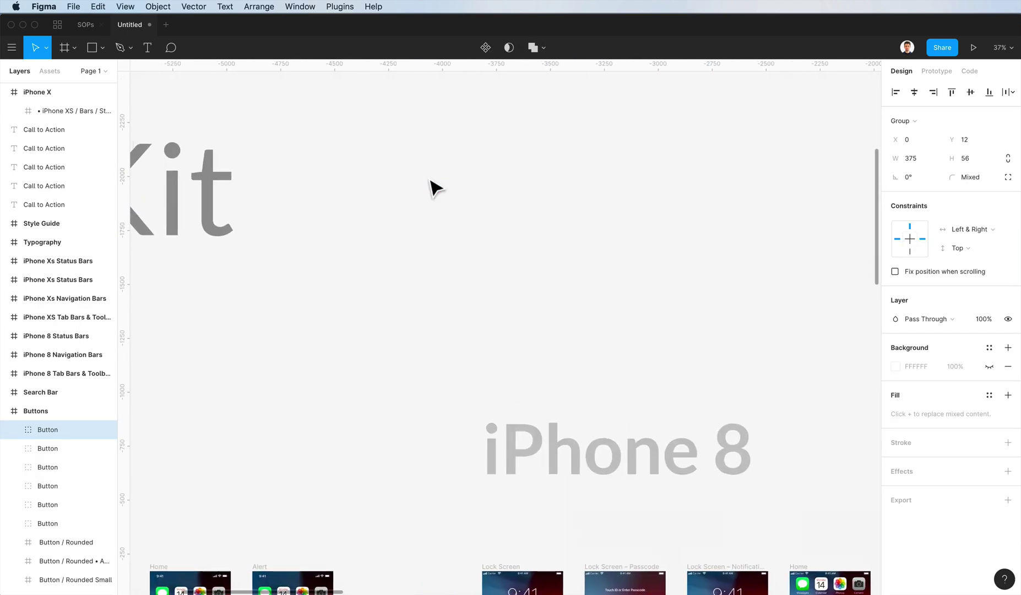
pyautogui.scroll(5, 466, 231)
pyautogui.scroll(-2, 496, 477)
pyautogui.press('super+v')
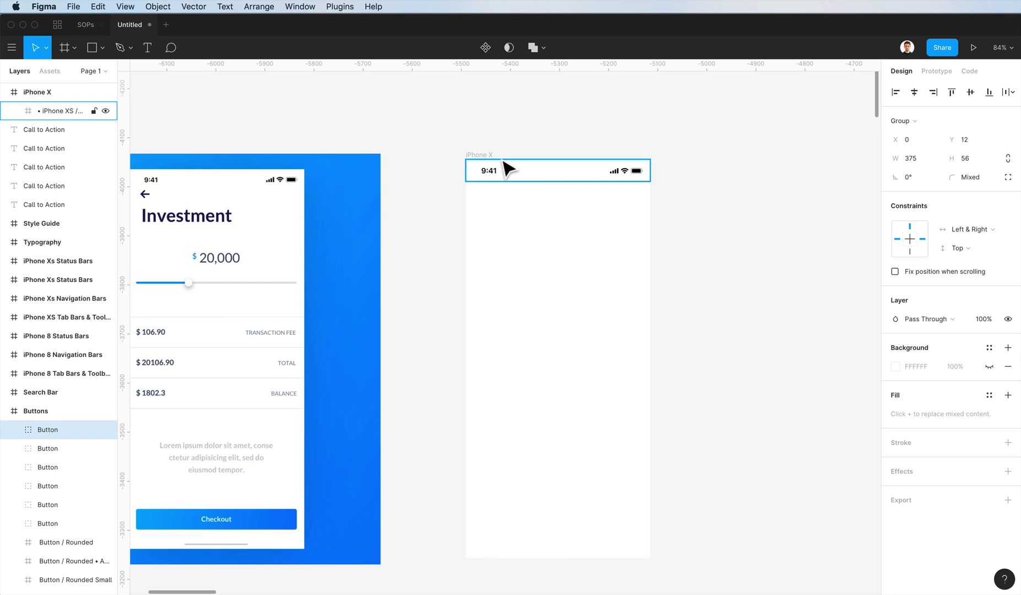
pyautogui.click(990, 92)
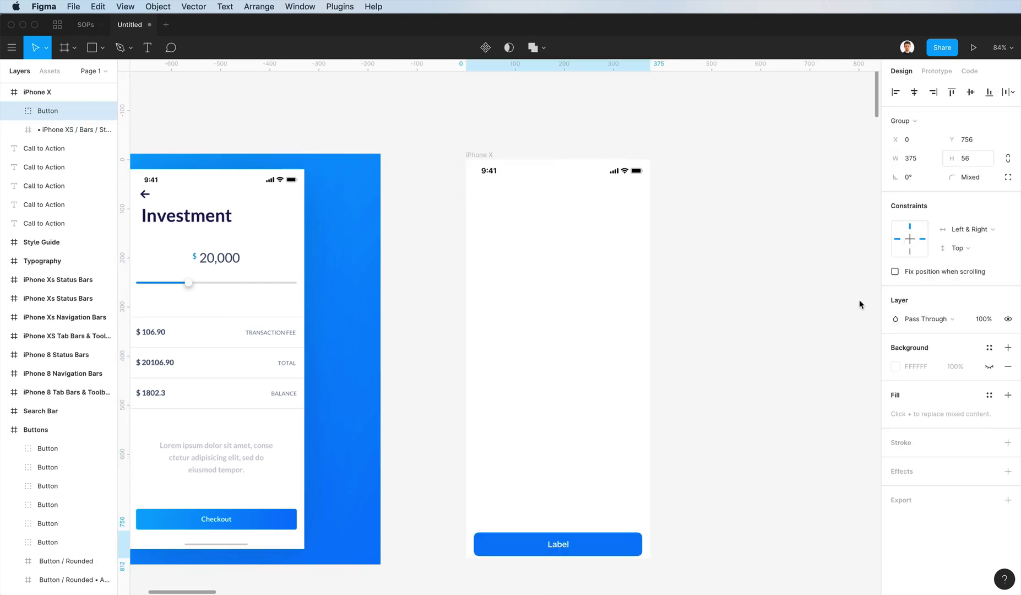
# Move the button up 70 px within the iPhone X frame, to Y 686
pyautogui.hotkey('shift', 'Up')
pyautogui.hotkey('shift', 'Up')
pyautogui.hotkey('shift', 'Up')
pyautogui.hotkey('shift', 'Up')
pyautogui.hotkey('shift', 'Up')
pyautogui.hotkey('shift', 'Up')
pyautogui.hotkey('shift', 'Up')
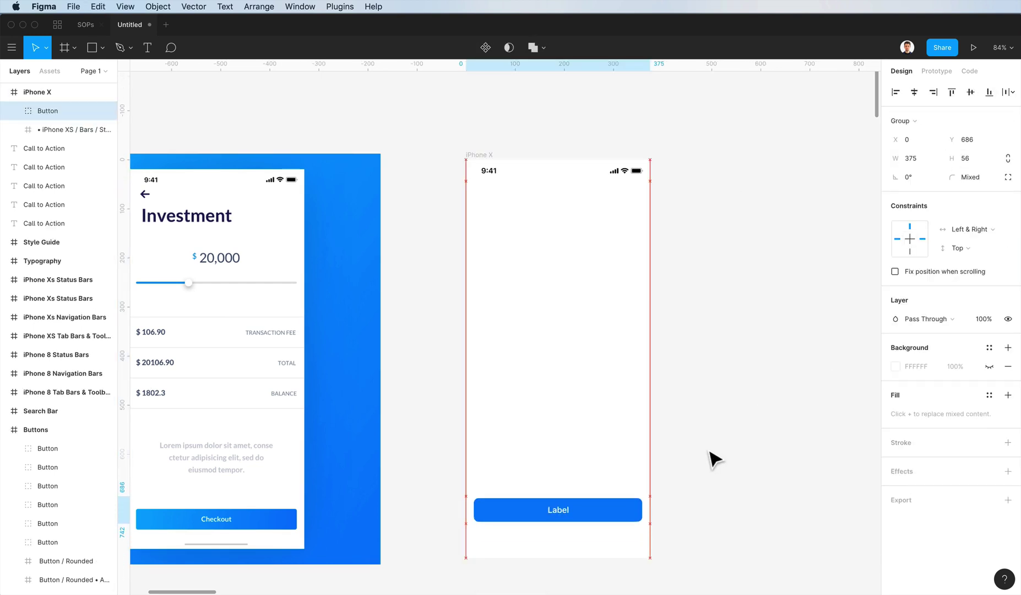
# Change the button's label text to "Continue"
pyautogui.keyDown('super'); pyautogui.doubleClick(561, 510); pyautogui.keyUp('super')
pyautogui.write('Continue')
pyautogui.press('Escape')
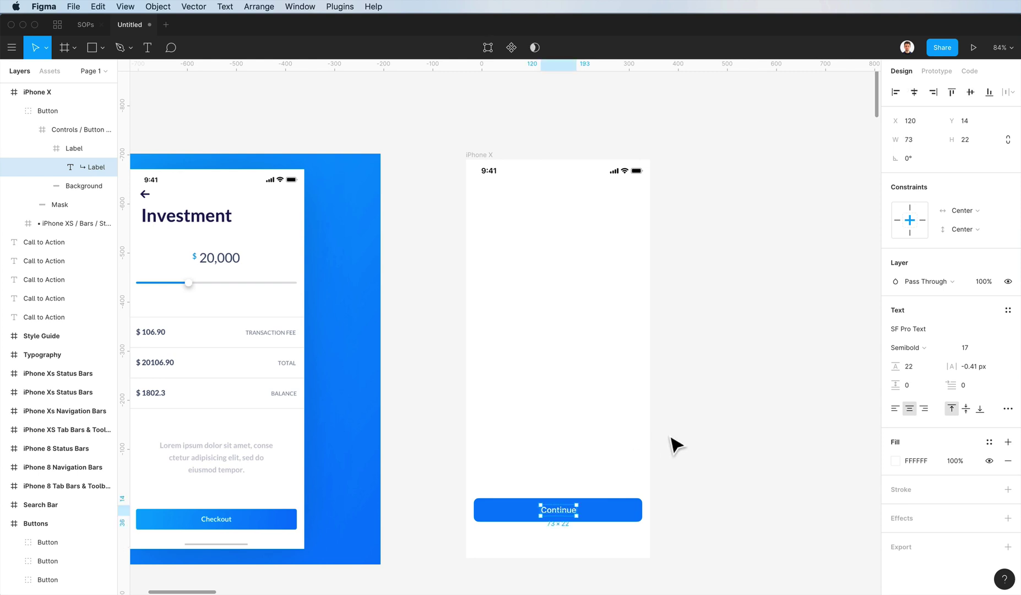
pyautogui.scroll(-3, 675, 441)
pyautogui.press('Escape')
# Give the button's background a linear gradient fill running diagonally from its upper-left corner to its lower-right corner
pyautogui.scroll(2, 693, 429)
pyautogui.keyDown('super'); pyautogui.click(692, 420); pyautogui.keyUp('super')
pyautogui.click(896, 329)
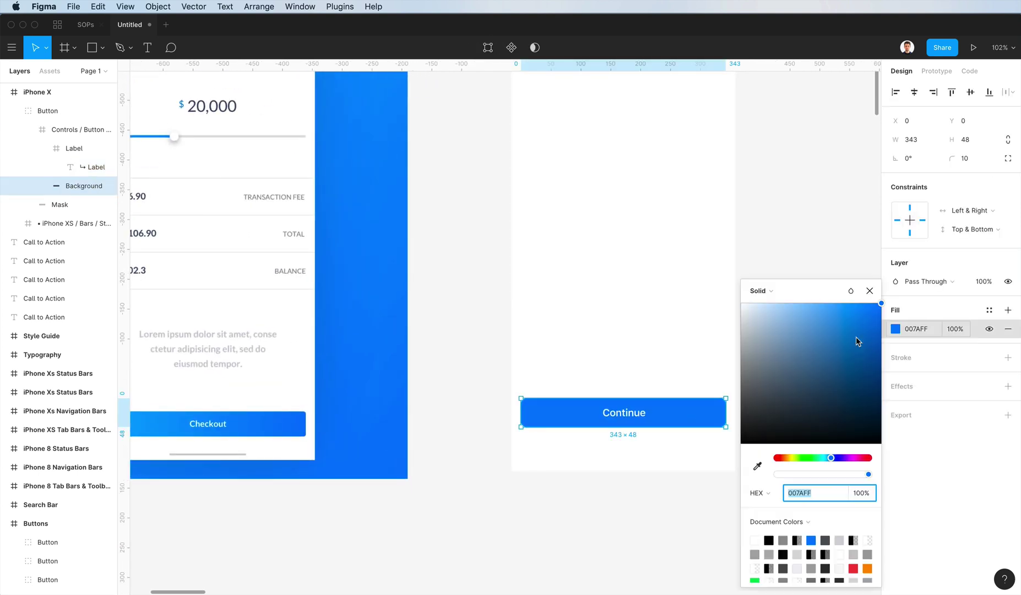
pyautogui.click(760, 291)
pyautogui.click(766, 304)
pyautogui.moveTo(632, 406); pyautogui.dragTo(732, 433)
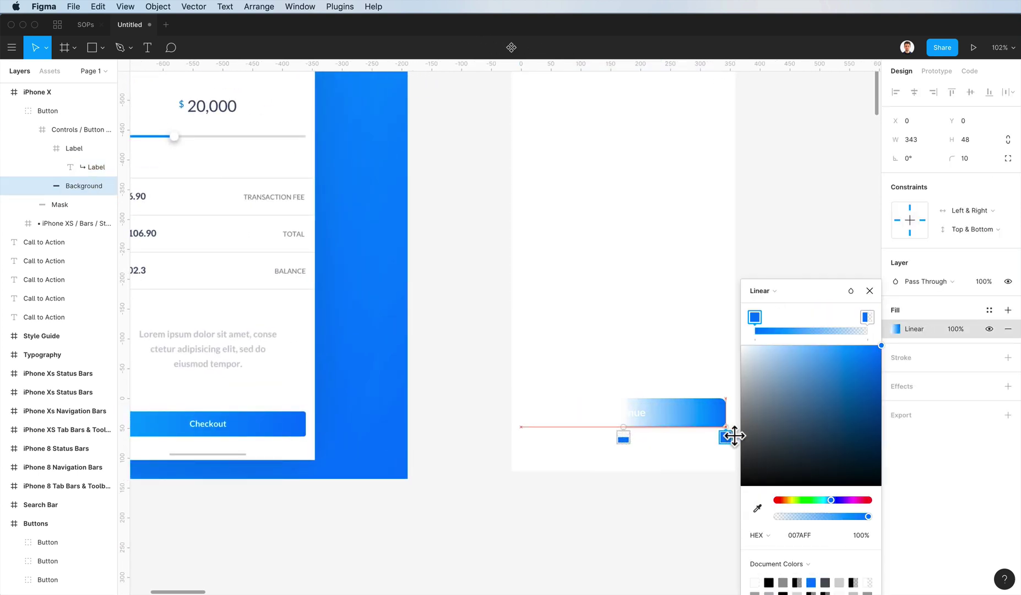
pyautogui.moveTo(625, 435); pyautogui.dragTo(521, 407)
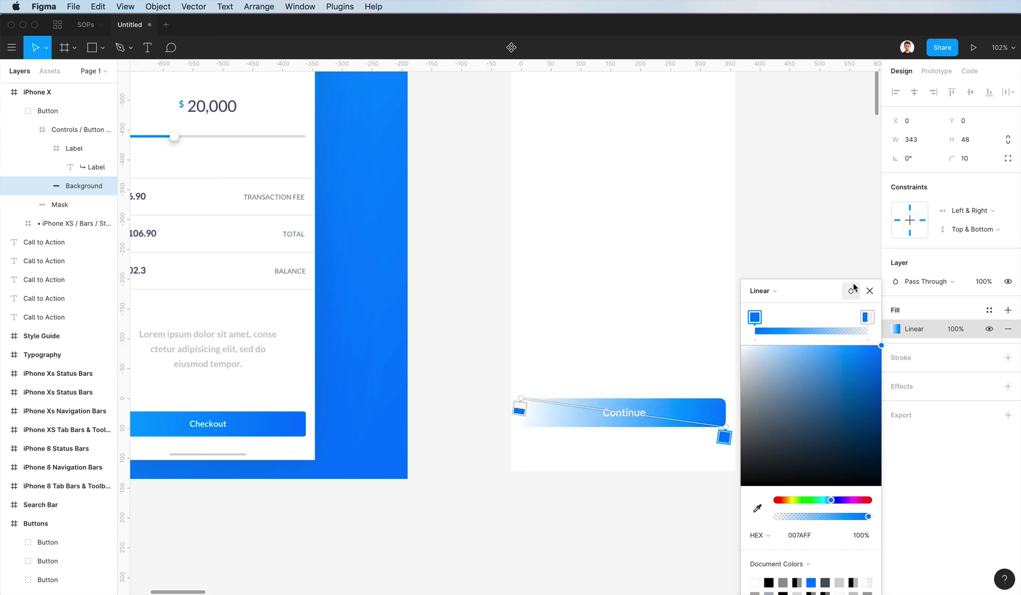
# Make the gradient's transparent stop 100% opaque and shift its colour to the lighter blue 0094FF
pyautogui.click(868, 316)
pyautogui.moveTo(858, 517); pyautogui.dragTo(1002, 518)
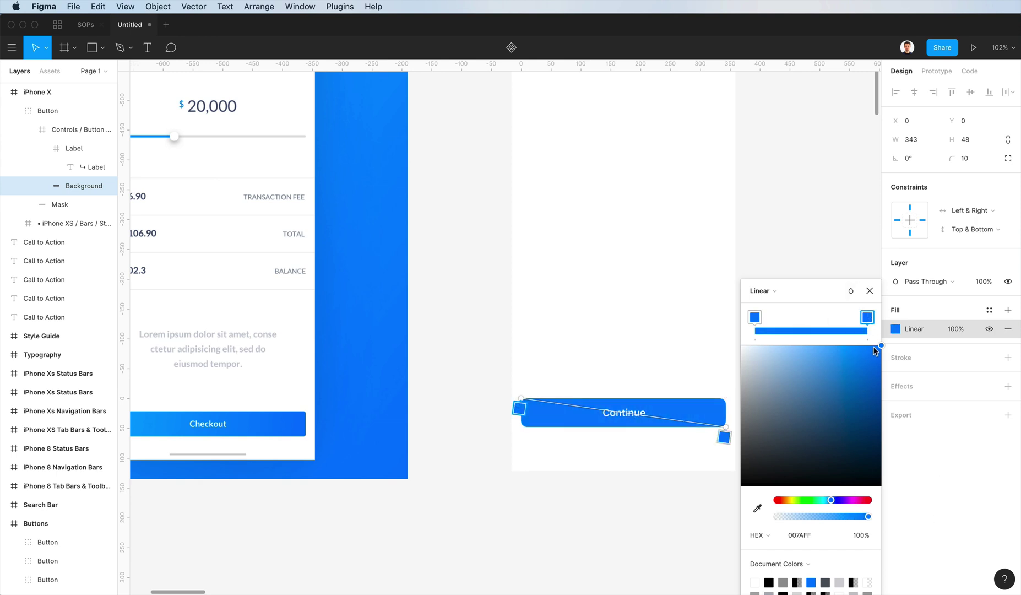
pyautogui.moveTo(829, 502); pyautogui.dragTo(827, 503)
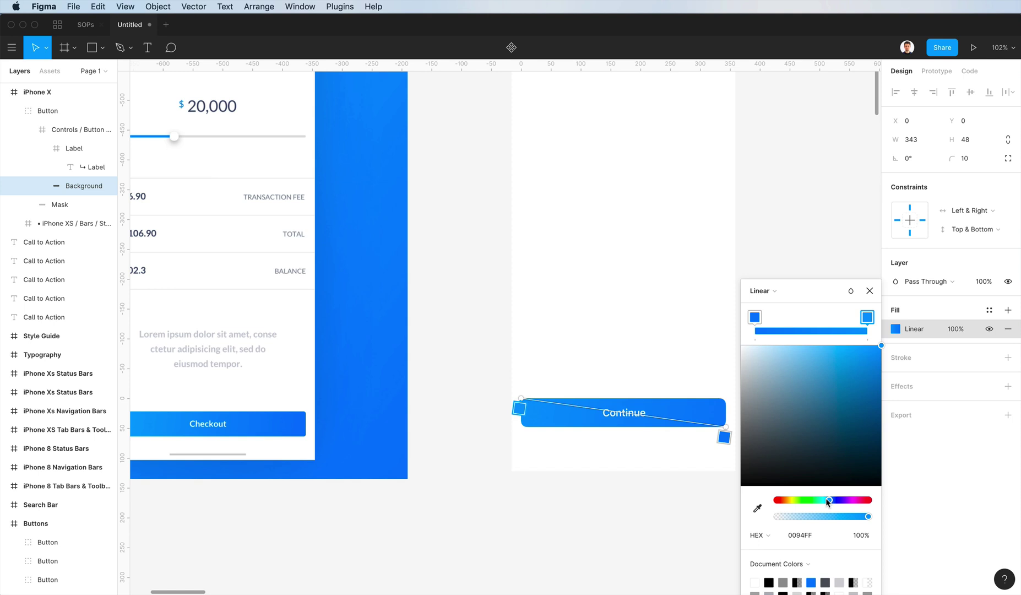
# Add a drop shadow to the button's background with colour D1E8FF at 100% and a blur of 14
pyautogui.click(908, 389)
pyautogui.click(906, 388)
pyautogui.click(895, 405)
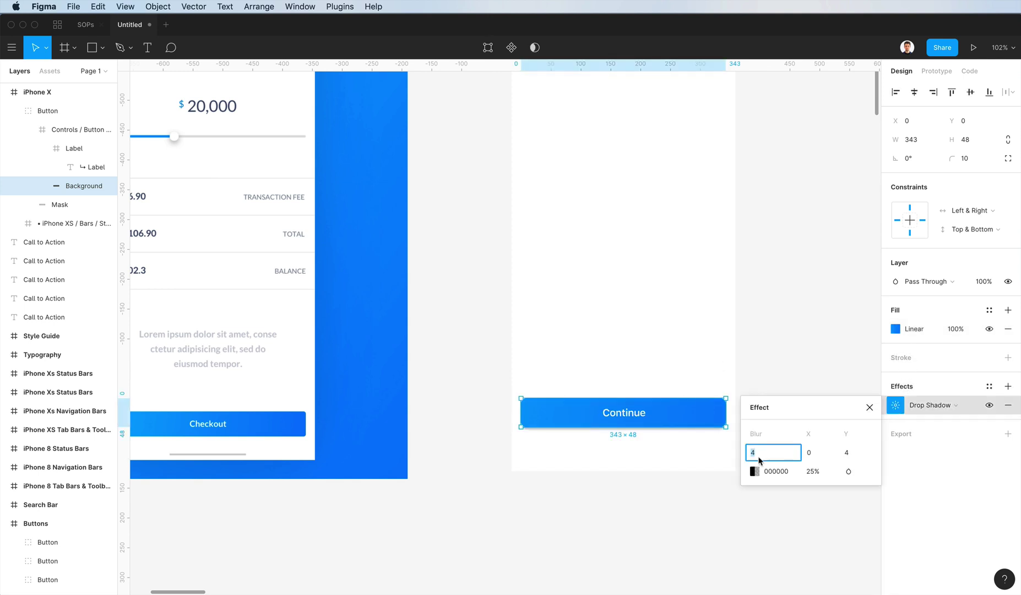
pyautogui.click(755, 471)
pyautogui.moveTo(625, 327); pyautogui.dragTo(624, 292)
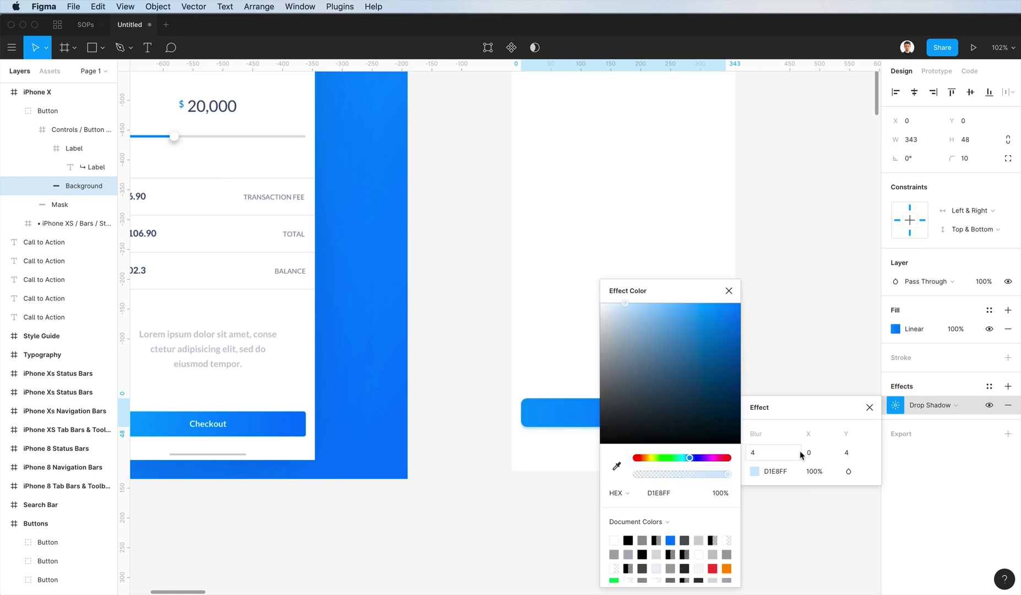
pyautogui.click(771, 456)
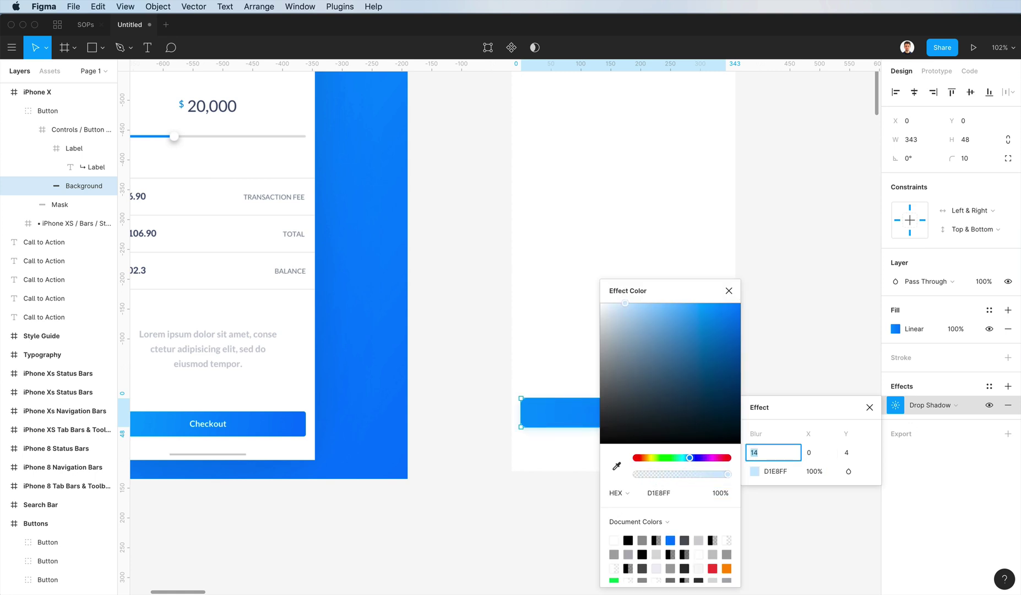
pyautogui.click(733, 215)
pyautogui.click(647, 415)
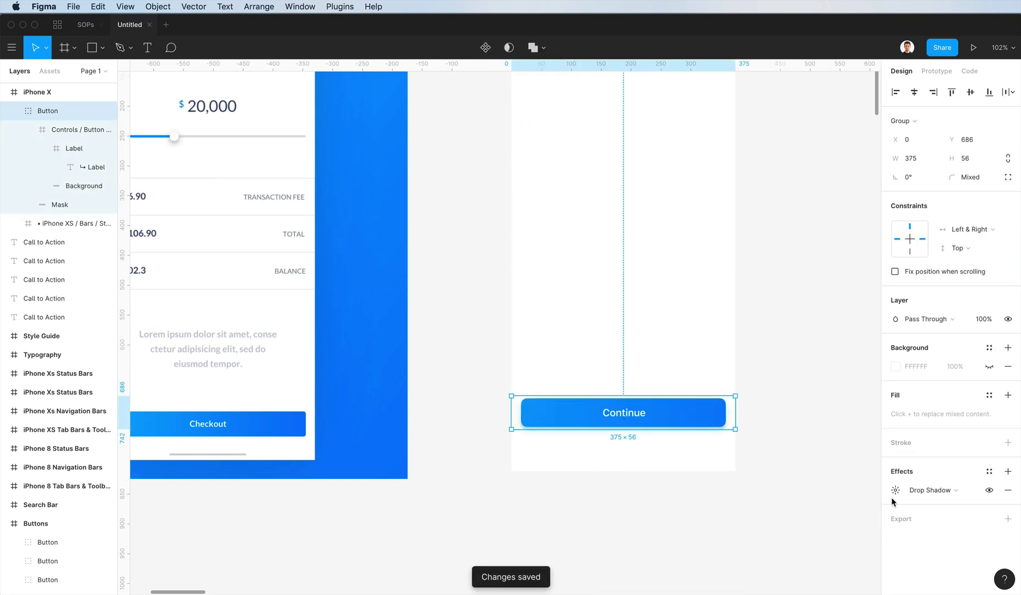
pyautogui.click(894, 492)
pyautogui.click(812, 558)
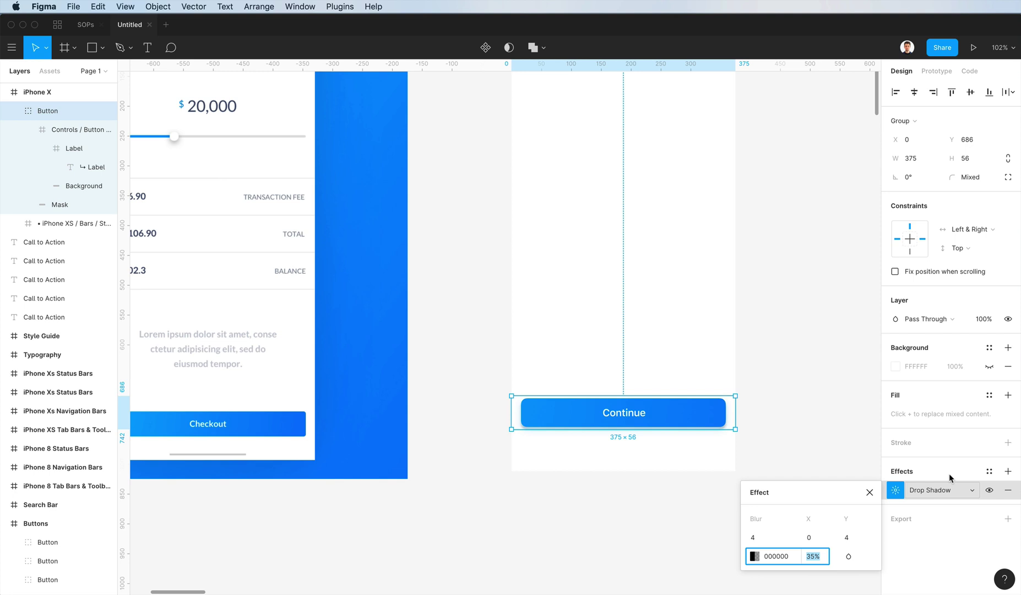
pyautogui.click(1008, 490)
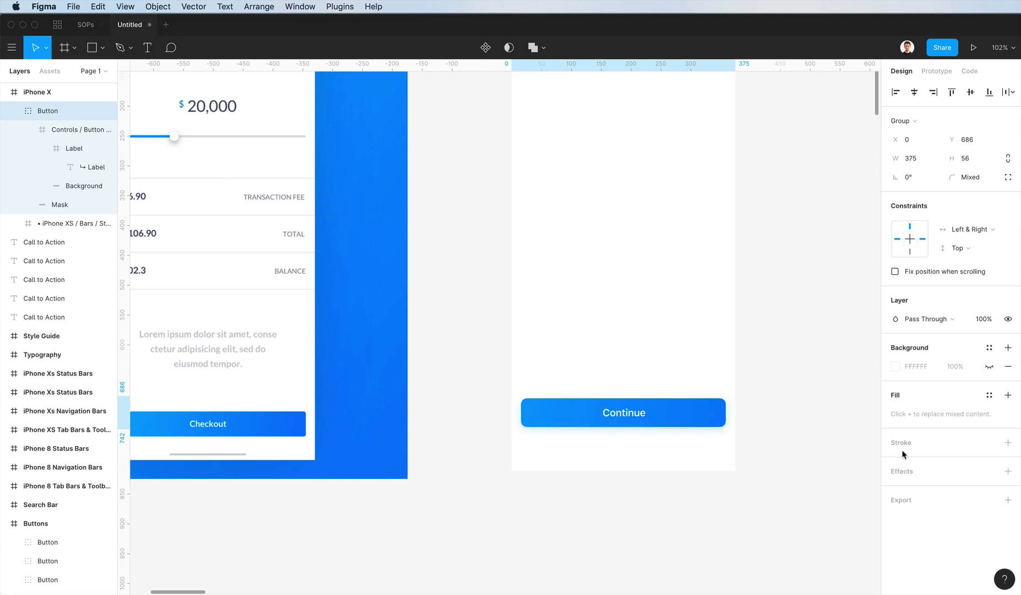
# Ungroup the Continue button and delete its leftover Mask layer
pyautogui.press('super+shift+g')
pyautogui.press('Escape')
pyautogui.click(703, 409)
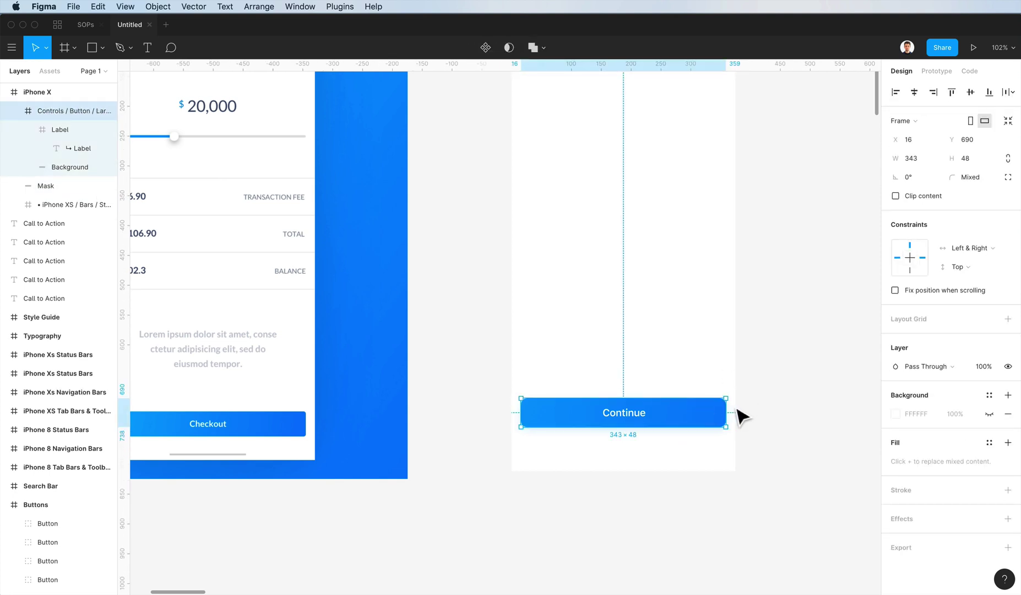
pyautogui.click(733, 412)
pyautogui.click(739, 412)
pyautogui.click(719, 417)
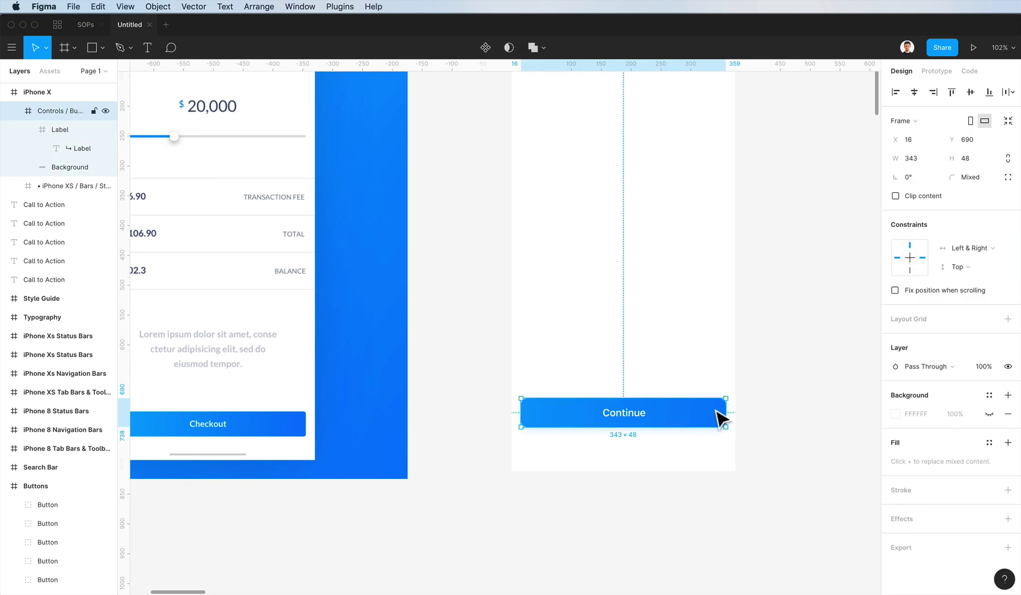
# Darken the drop shadow colour of the button's background to B8DCFF
pyautogui.click(721, 417)
pyautogui.click(896, 405)
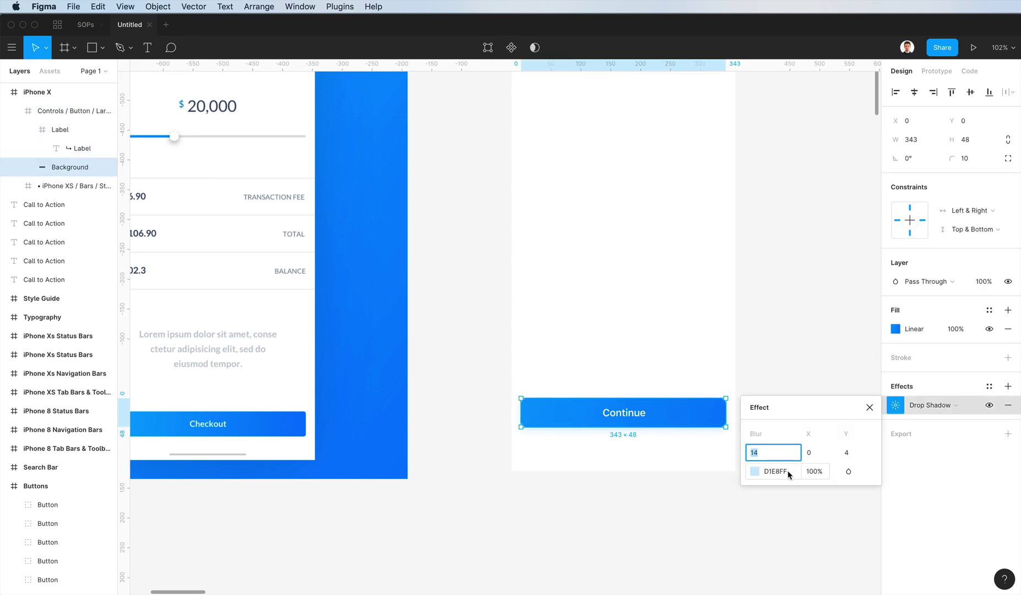
pyautogui.click(755, 471)
pyautogui.scroll(5, 587, 436)
pyautogui.click(640, 302)
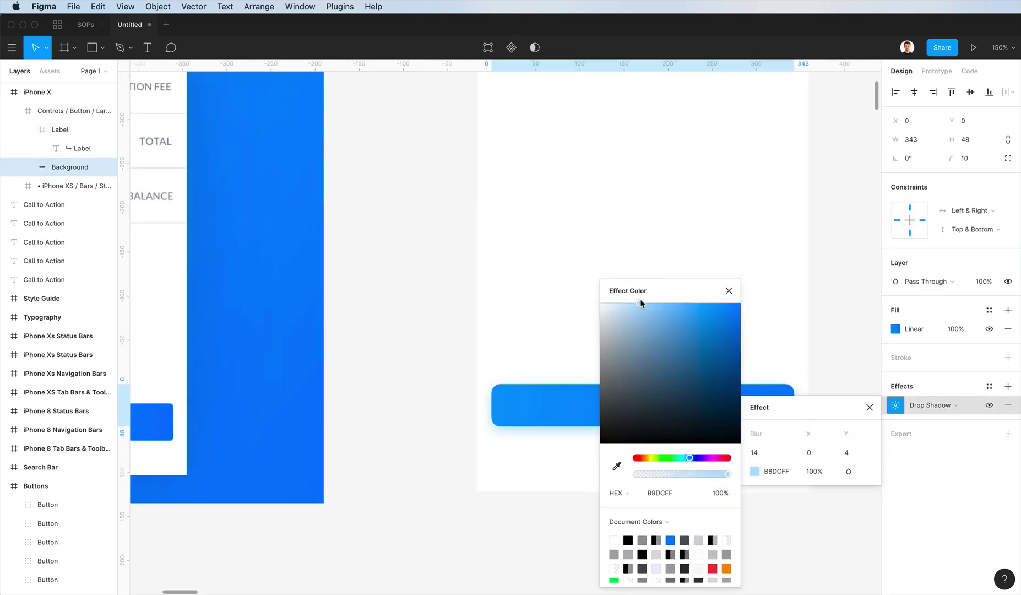
pyautogui.press('Escape')
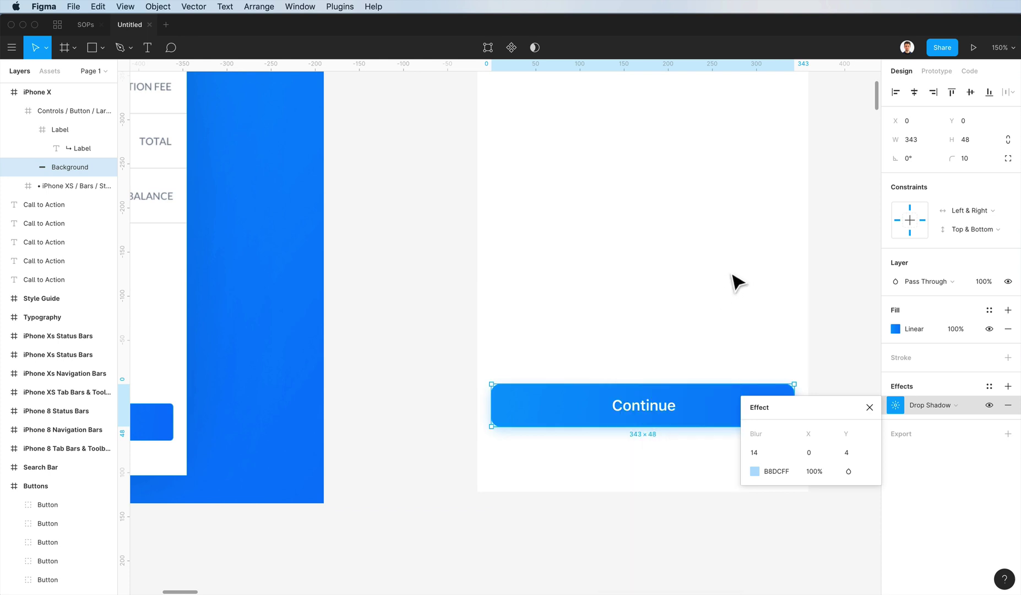
pyautogui.click(732, 281)
pyautogui.scroll(-4, 732, 281)
pyautogui.scroll(1, 735, 291)
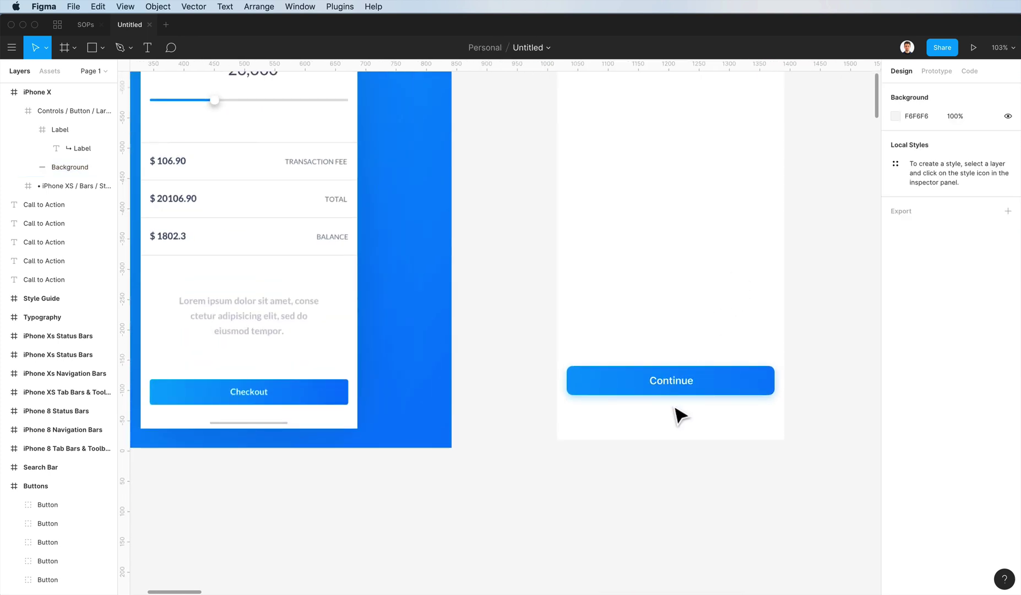
# Start a text layer below the Continue button with fill colour 7A7A7A and font size 9
pyautogui.press('t')
pyautogui.click(571, 413)
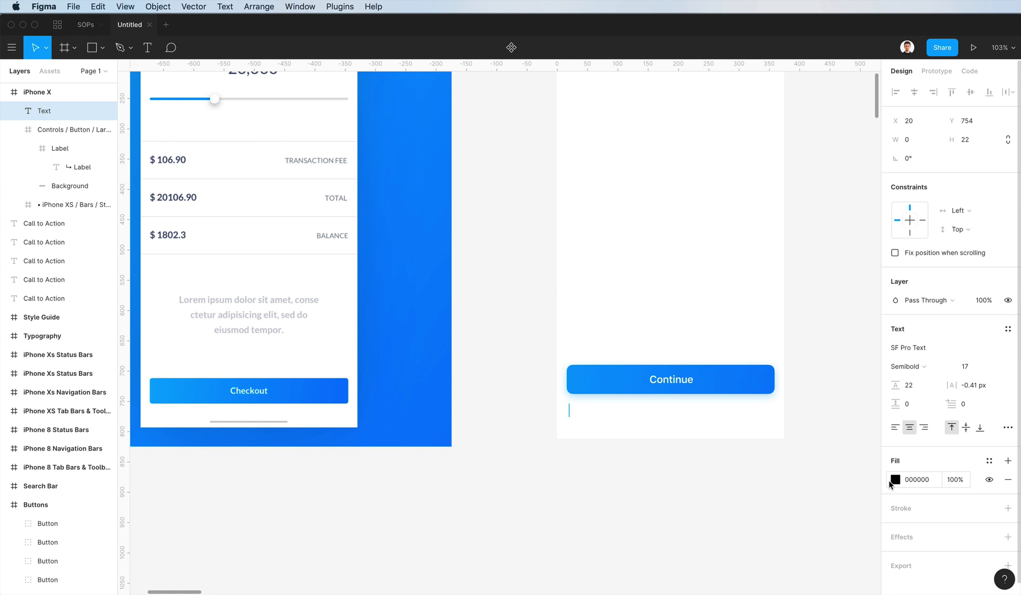
pyautogui.click(896, 480)
pyautogui.moveTo(778, 393); pyautogui.dragTo(739, 372)
pyautogui.click(973, 368)
pyautogui.click(579, 425)
pyautogui.press('super+z')
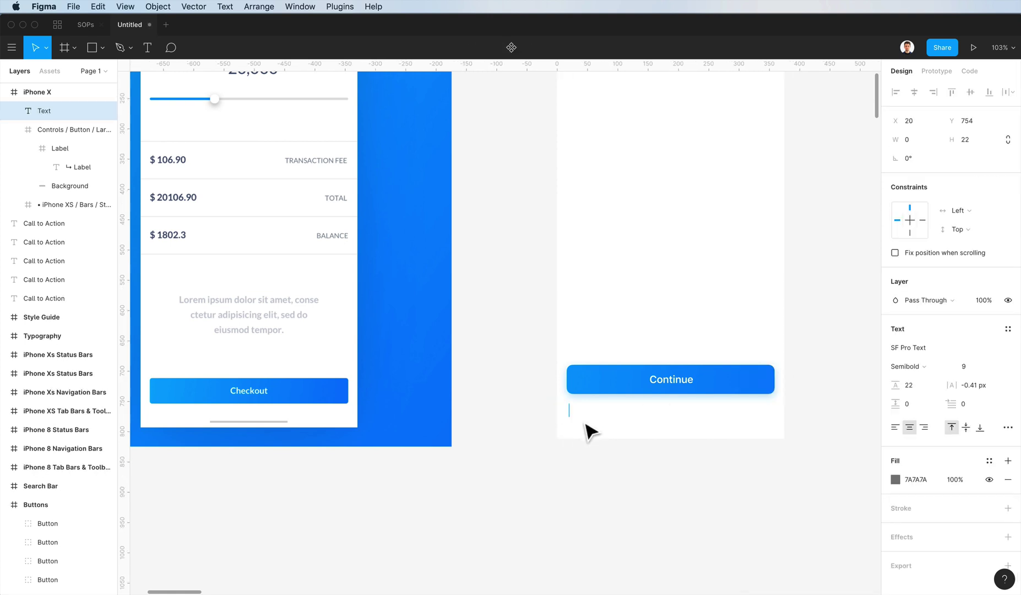
# Paste the "Sed ut perspiciatis" placeholder text and resize its box to 345 × 110 beneath the Continue button
pyautogui.press('super+v')
pyautogui.press('Escape')
pyautogui.scroll(-3, 728, 363)
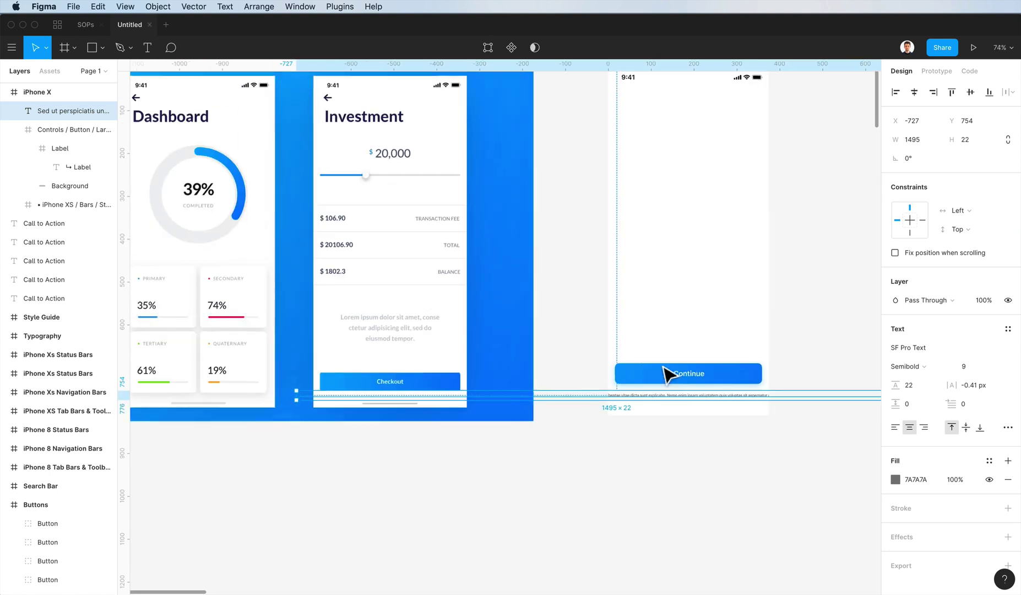
pyautogui.moveTo(296, 401); pyautogui.dragTo(769, 418)
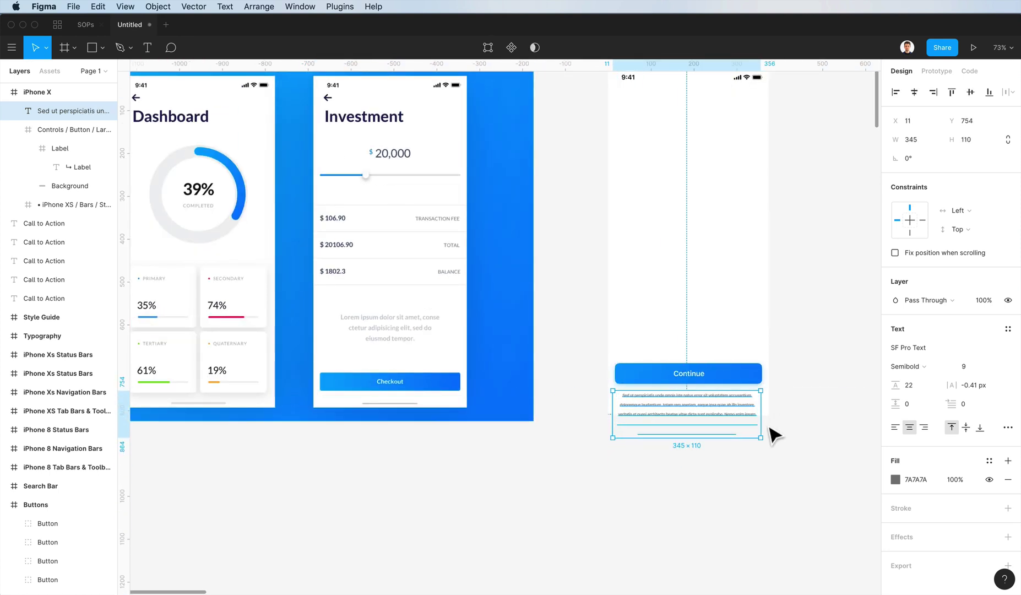
# Delete the end of the placeholder text so it stops after "explicabo."
pyautogui.doubleClick(741, 401)
pyautogui.scroll(2, 741, 401)
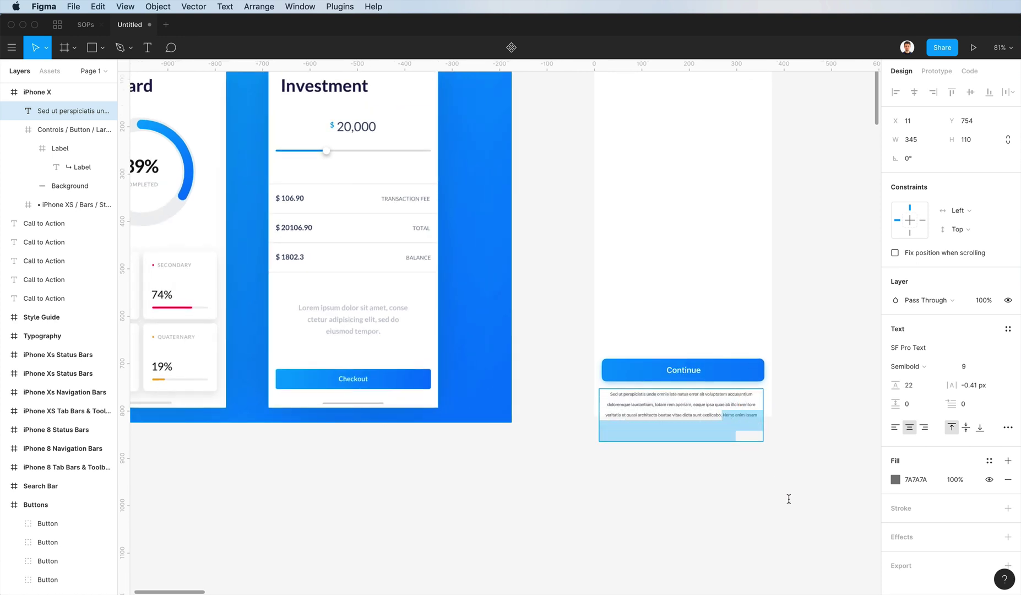
pyautogui.press('Escape')
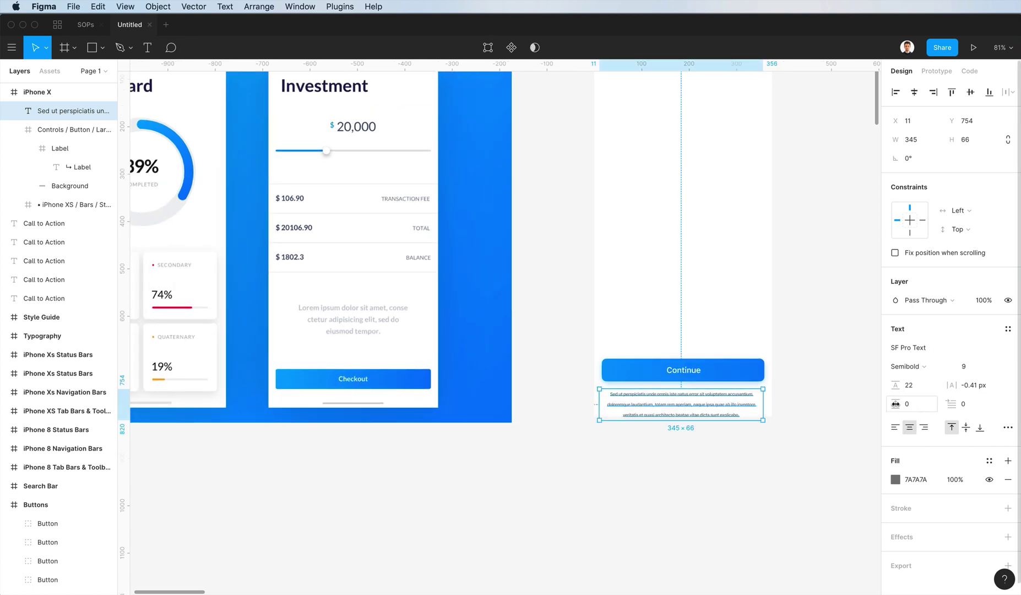
# Set the placeholder text's line height to 15, align it left and set its layer opacity to 80%
pyautogui.moveTo(898, 387); pyautogui.dragTo(889, 386)
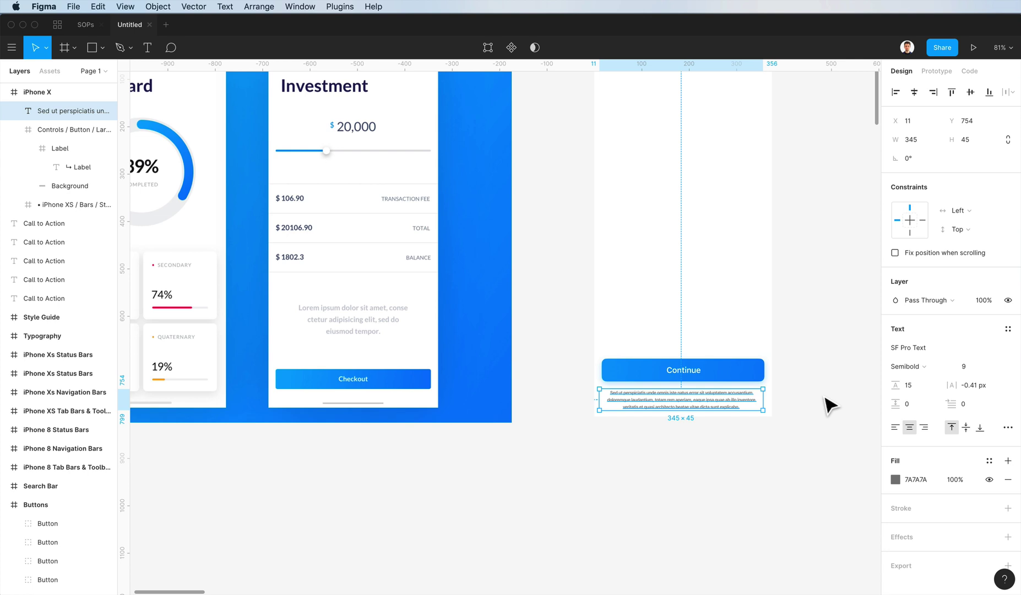
pyautogui.press('5')
pyautogui.press('7')
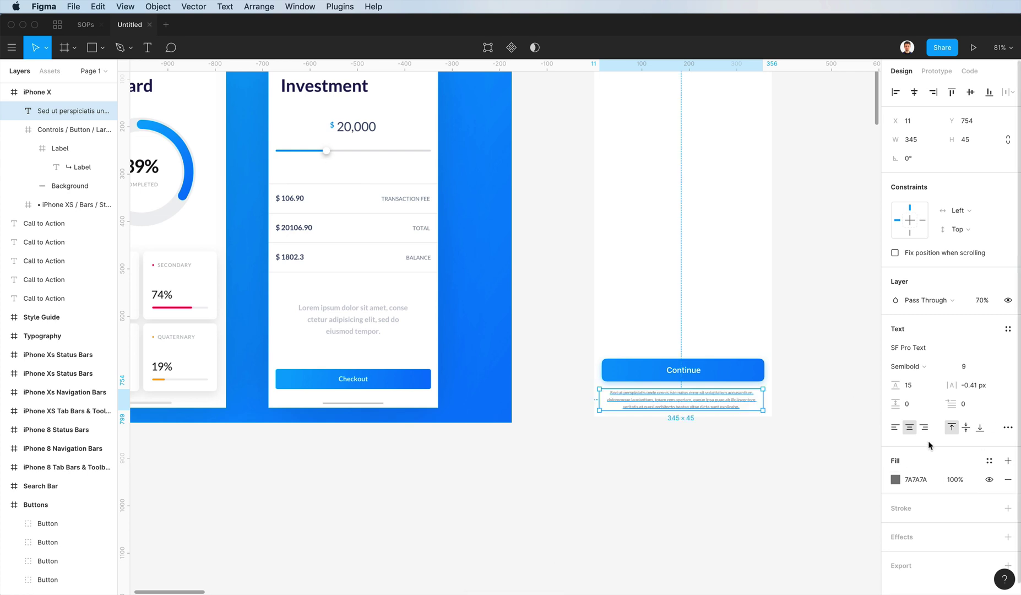
pyautogui.click(895, 427)
pyautogui.press('0')
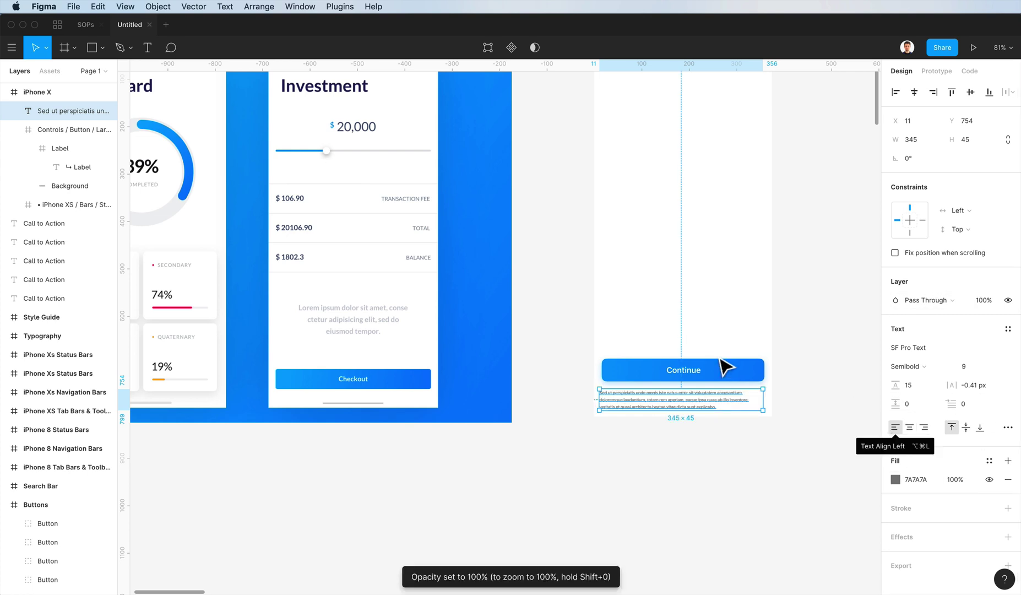
pyautogui.press('8')
# Move the Continue button up slightly and place the placeholder text at X 16, Y 750
pyautogui.scroll(3, 726, 367)
pyautogui.moveTo(623, 422); pyautogui.dragTo(627, 422)
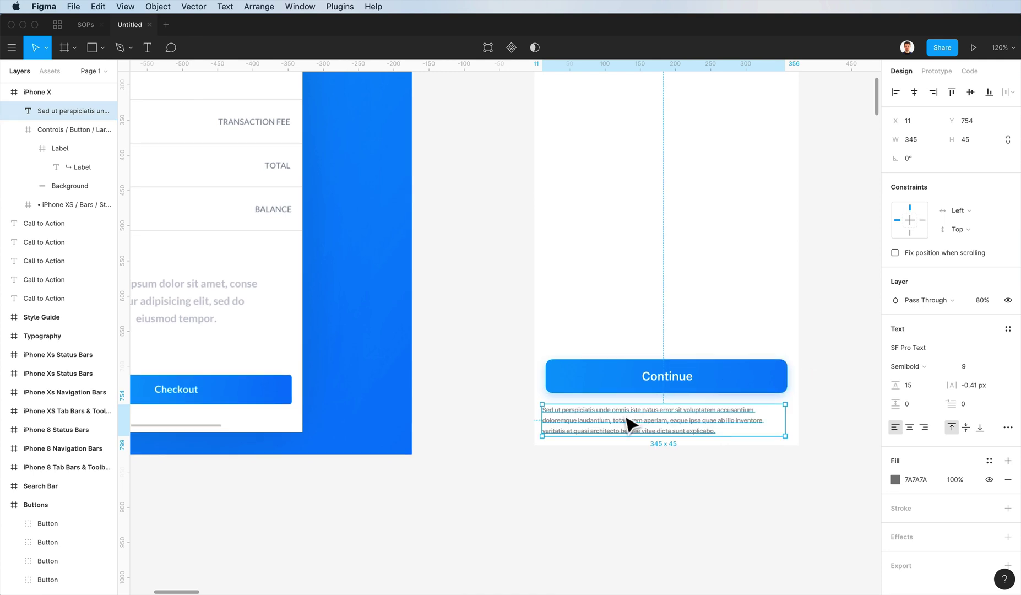
pyautogui.moveTo(672, 378); pyautogui.dragTo(674, 369)
pyautogui.moveTo(672, 427); pyautogui.dragTo(667, 418)
# Shorten the placeholder text to two lines ending in "quae ab illo."
pyautogui.doubleClick(675, 428)
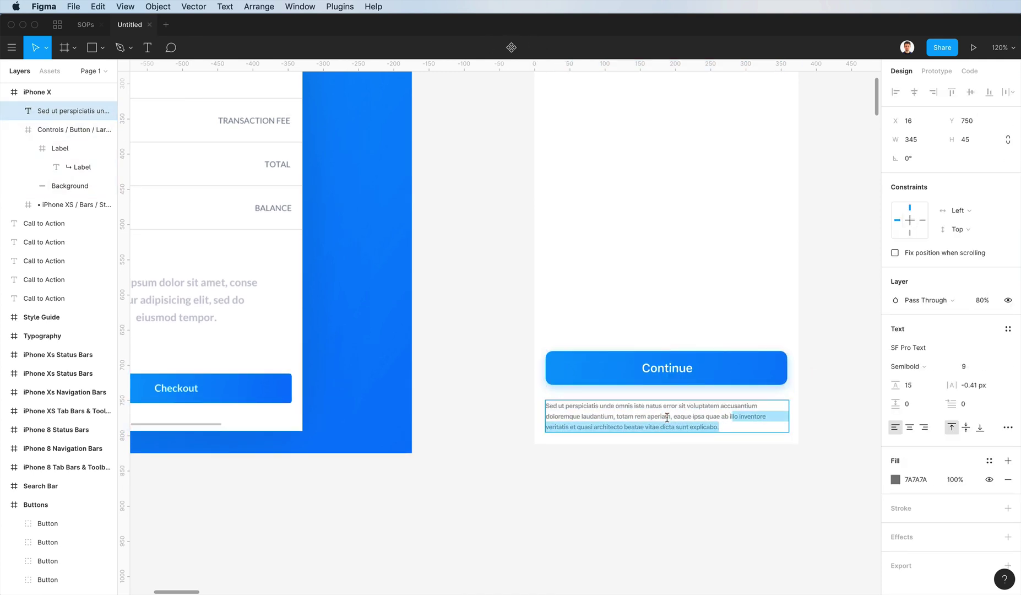
pyautogui.write('.')
pyautogui.press('Escape')
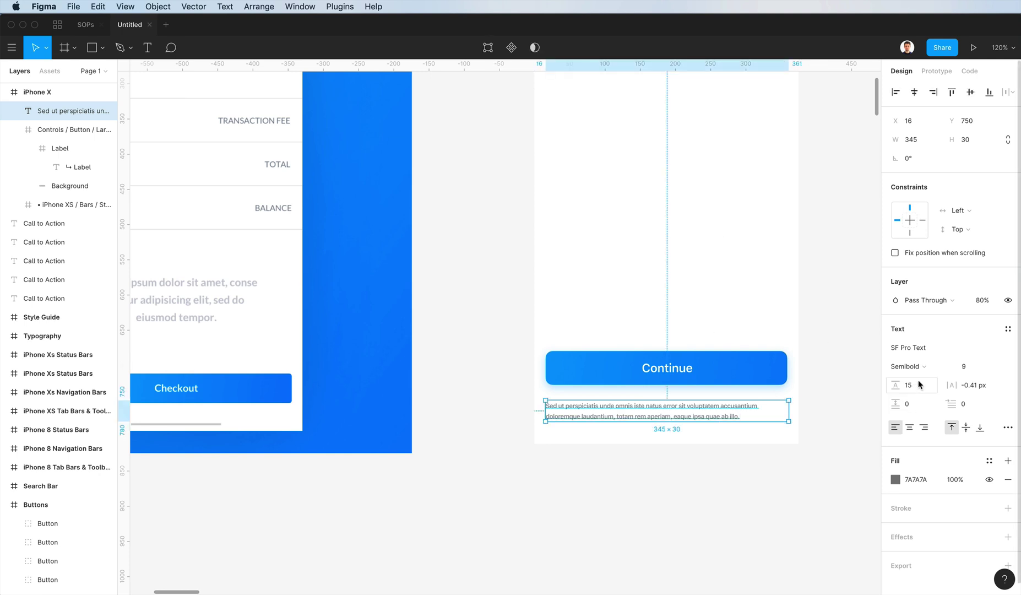
# Set the placeholder text to font size 10, line height 18 and Medium weight
pyautogui.click(960, 367)
pyautogui.press('Up')
pyautogui.click(923, 386)
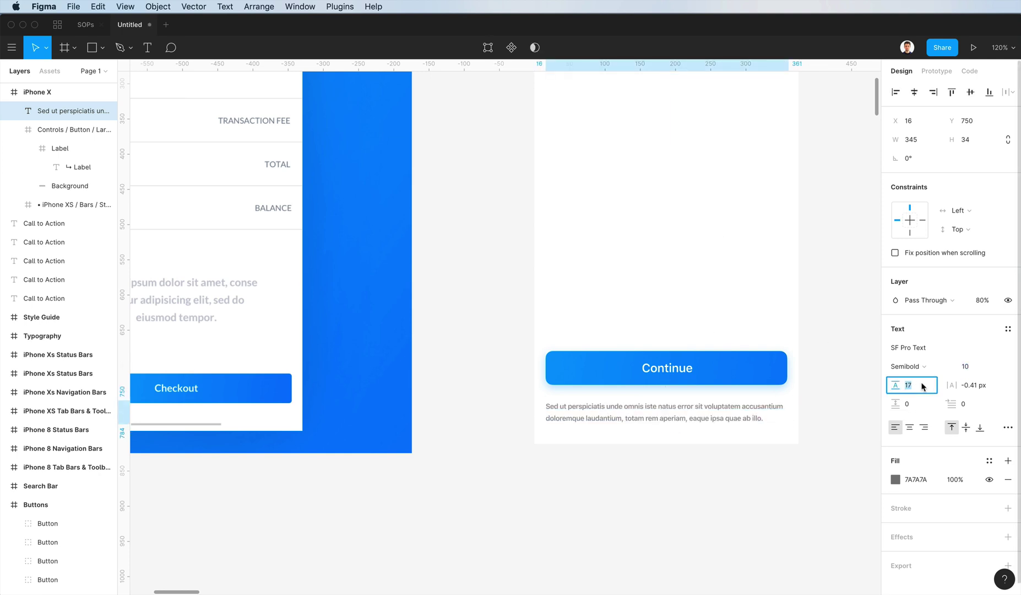
pyautogui.write('18')
pyautogui.press('Return')
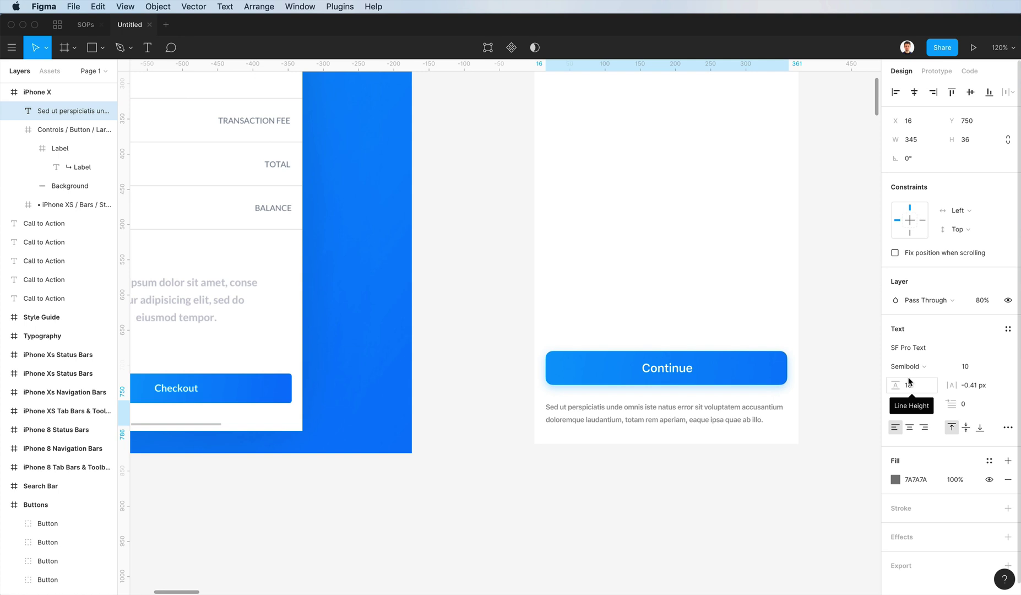
pyautogui.click(906, 366)
pyautogui.click(909, 351)
# Try the Lato font on the placeholder text and compare it with the Continue label's font
pyautogui.click(919, 350)
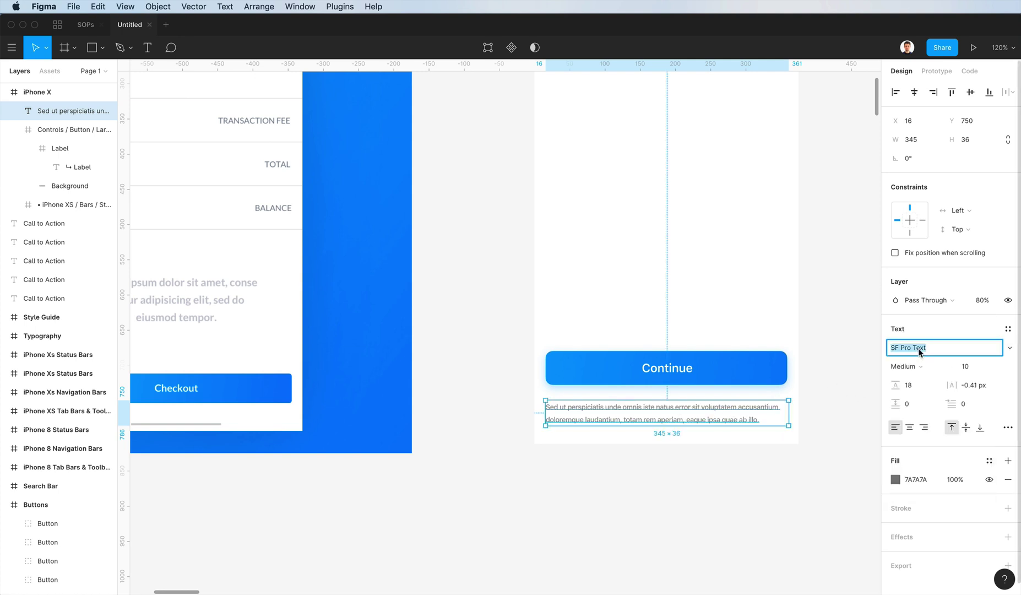
pyautogui.press('Return')
pyautogui.keyDown('super'); pyautogui.click(669, 373); pyautogui.keyUp('super')
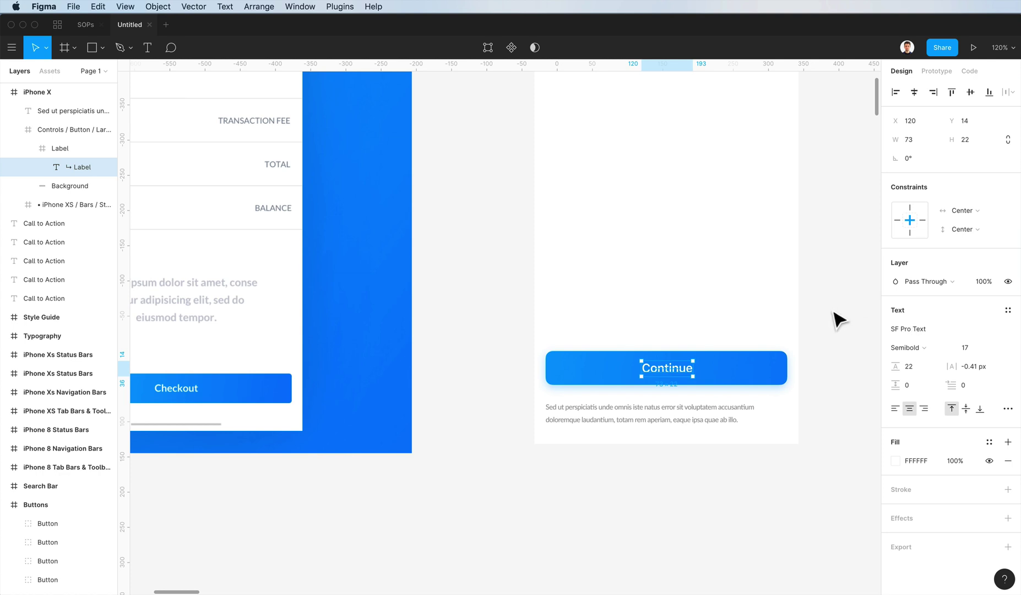
pyautogui.click(686, 422)
pyautogui.click(898, 347)
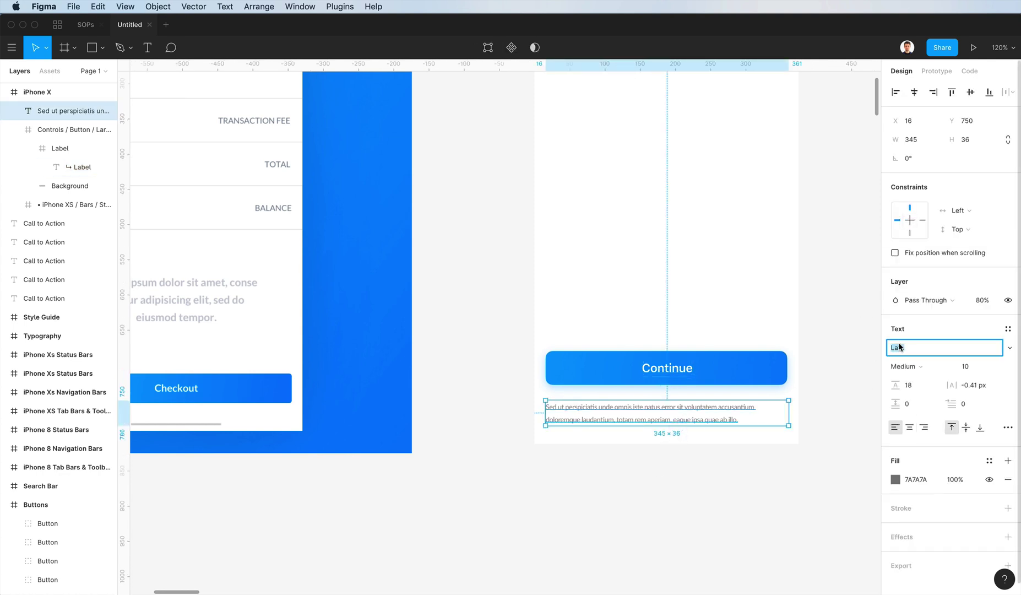
pyautogui.press('super+z')
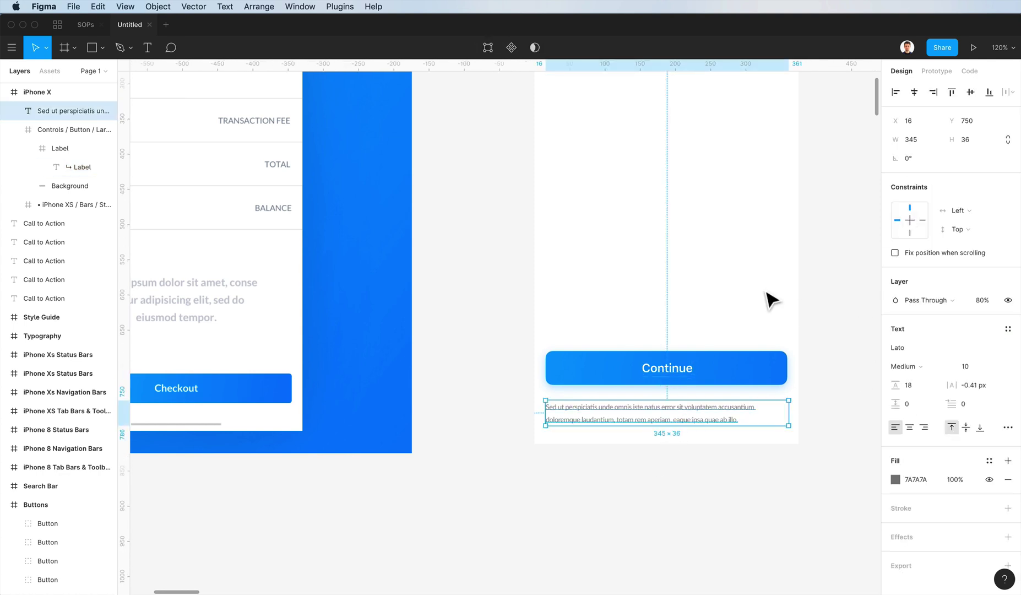
pyautogui.press('super+shift+z')
pyautogui.click(762, 308)
# Change the placeholder text's fill to the grey-blue 7B8D9F
pyautogui.scroll(1, 700, 406)
pyautogui.scroll(-5, 704, 413)
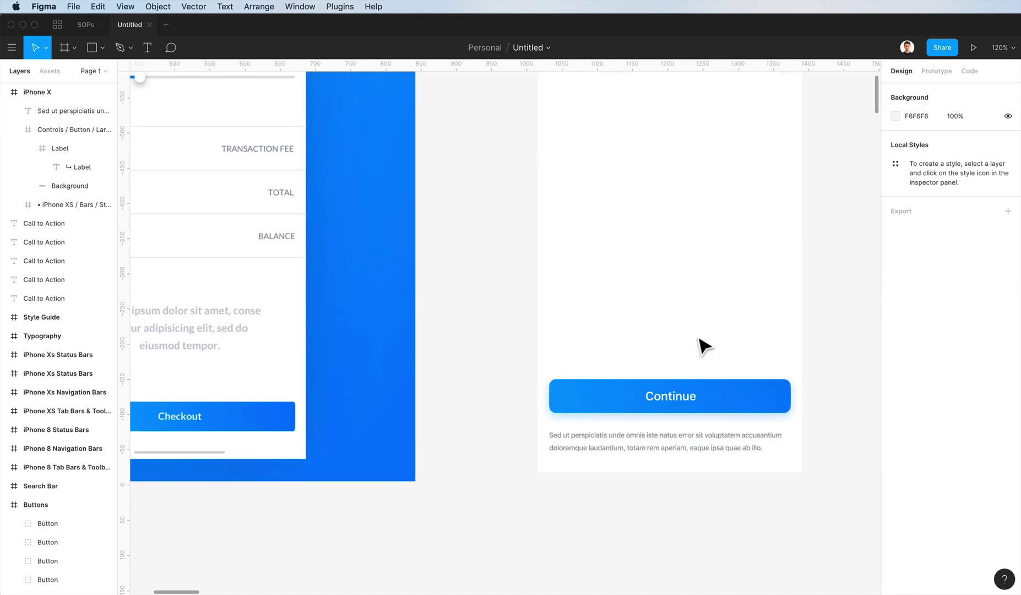
pyautogui.click(680, 421)
pyautogui.click(895, 482)
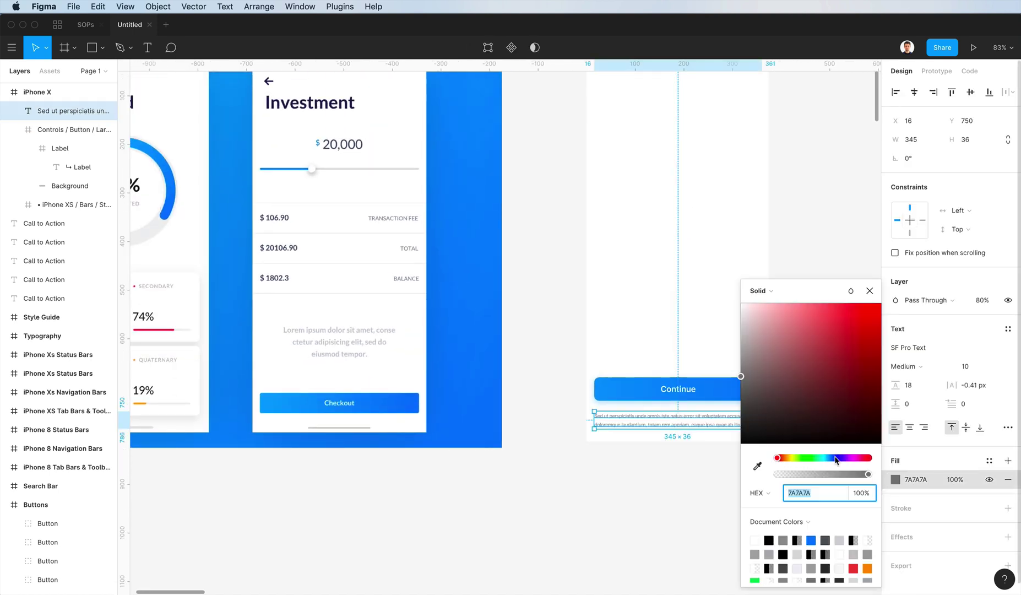
pyautogui.click(831, 457)
pyautogui.click(757, 466)
pyautogui.click(719, 396)
pyautogui.moveTo(852, 324); pyautogui.dragTo(783, 365)
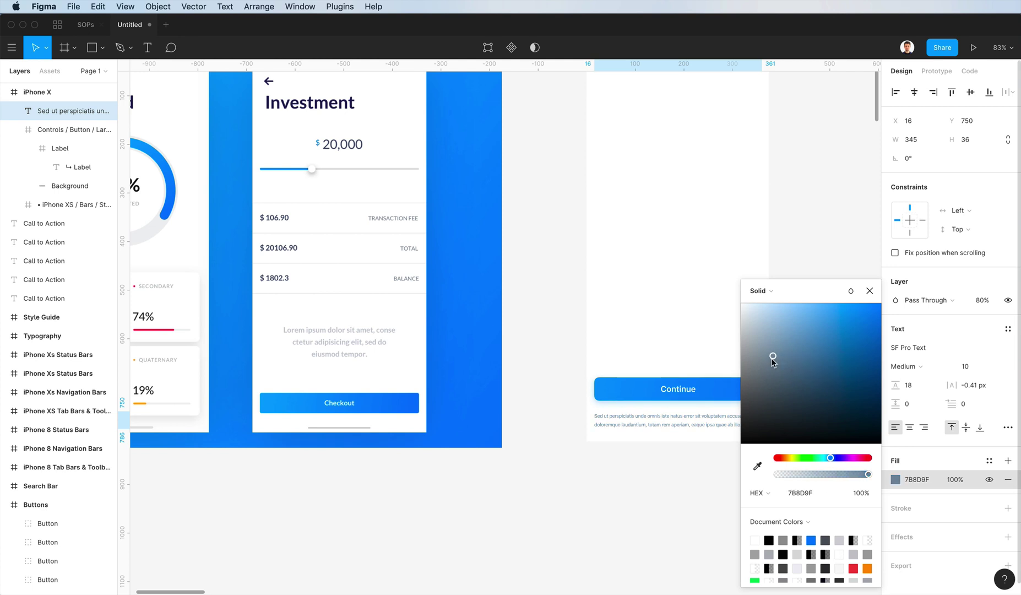
pyautogui.click(593, 332)
# Nudge the placeholder text down slightly from the Continue button
pyautogui.hscroll(-3, 593, 332)
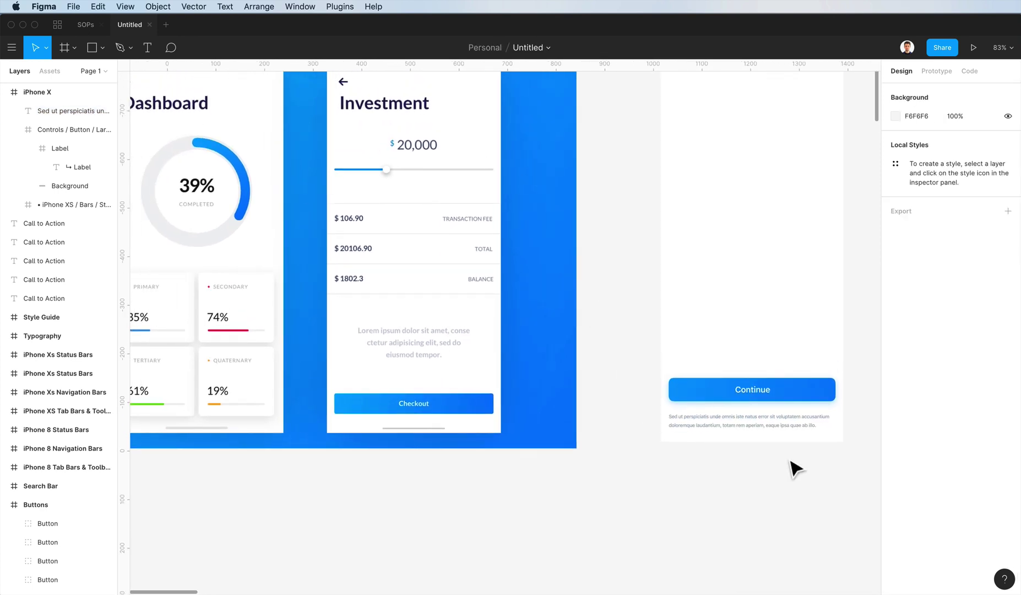
pyautogui.click(782, 427)
pyautogui.press('Down')
pyautogui.click(730, 230)
# Duplicate the placeholder text above the Continue button at Y 580 and replace its wording with "14 Days Free Trial"
pyautogui.hscroll(-2, 730, 231)
pyautogui.scroll(2, 726, 229)
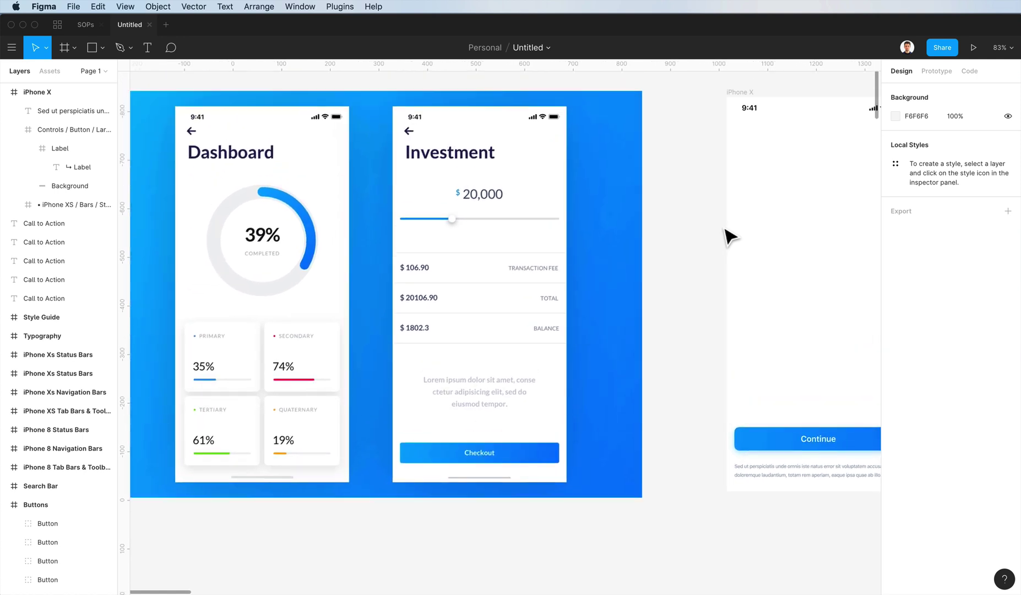
pyautogui.hscroll(3, 730, 234)
pyautogui.scroll(3, 778, 374)
pyautogui.hscroll(5, 778, 374)
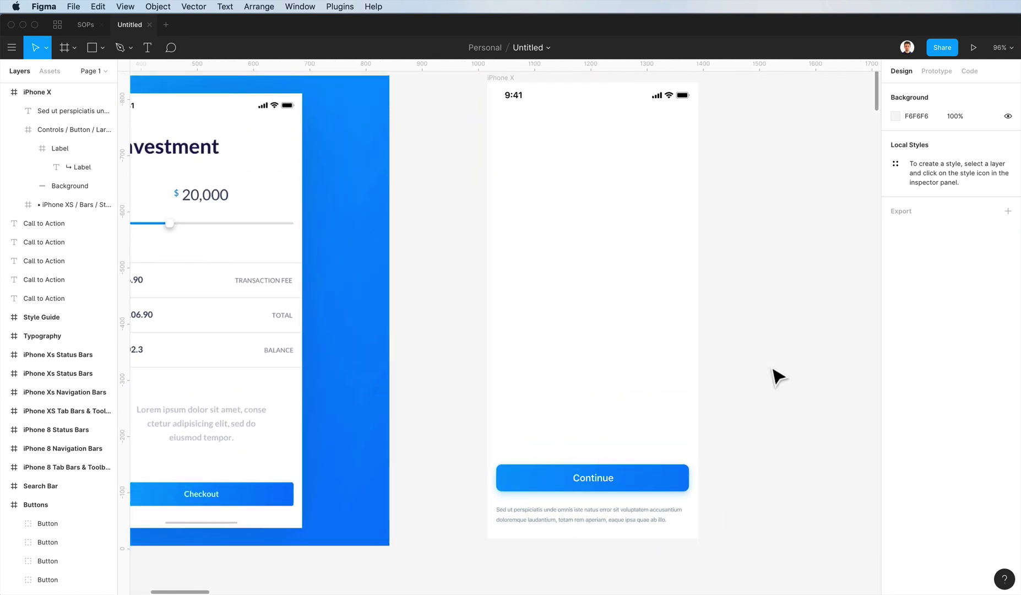
pyautogui.hscroll(-3, 778, 377)
pyautogui.scroll(1, 778, 377)
pyautogui.scroll(3, 601, 448)
pyautogui.moveTo(666, 557); pyautogui.dragTo(666, 433)
pyautogui.doubleClick(666, 434)
pyautogui.write('Trial')
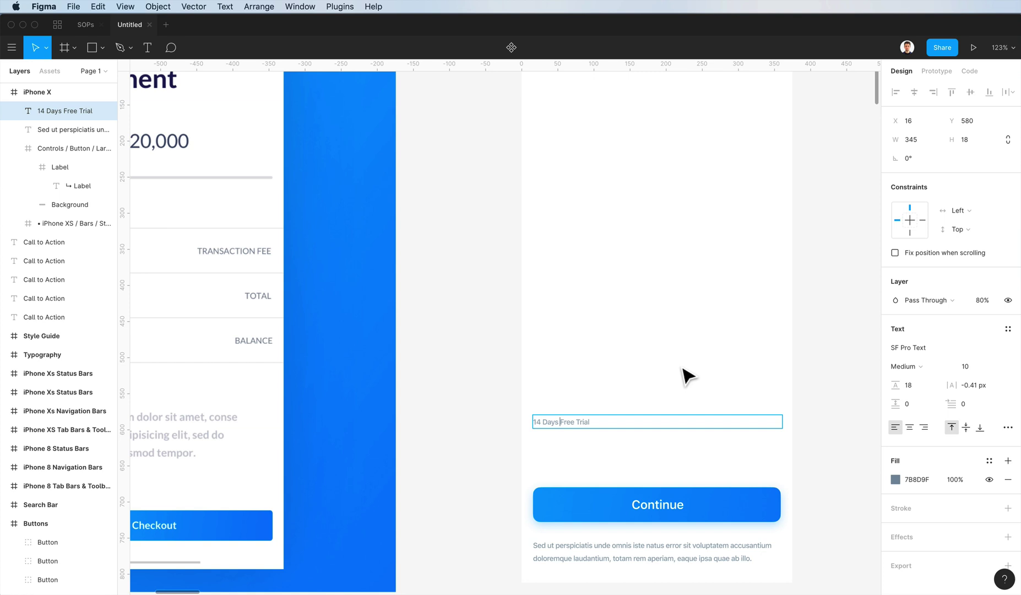
pyautogui.press('Escape')
# Centre-align the "14 Days Free Trial" text and set its font size to 12
pyautogui.click(909, 427)
pyautogui.click(972, 372)
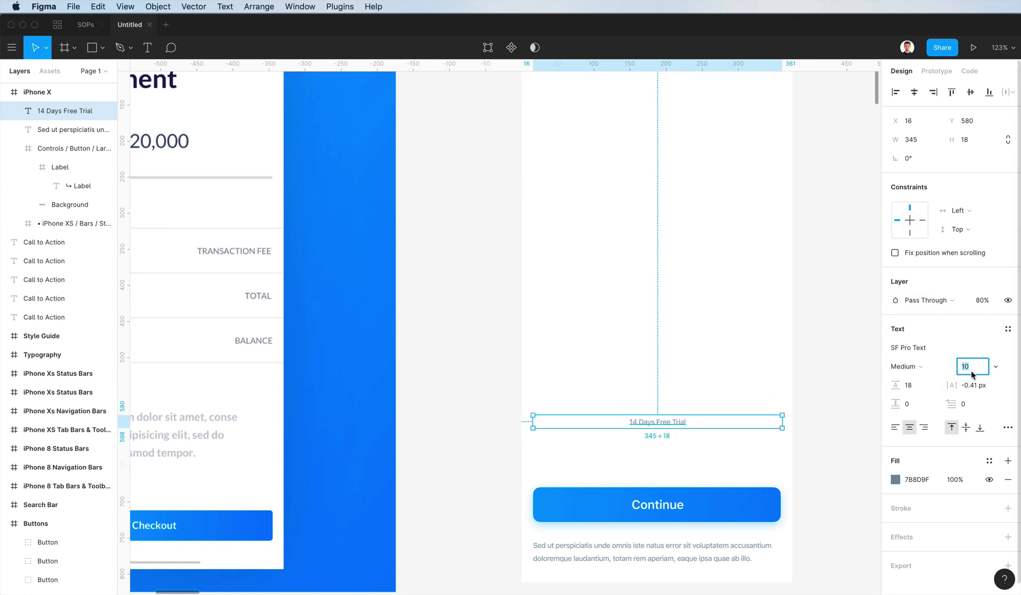
pyautogui.write('12')
pyautogui.press('Return')
# Duplicate the trial text below itself at Y 609 and change the copy to "$2,99/month onwards"
pyautogui.moveTo(657, 424); pyautogui.dragTo(661, 449)
pyautogui.doubleClick(652, 439)
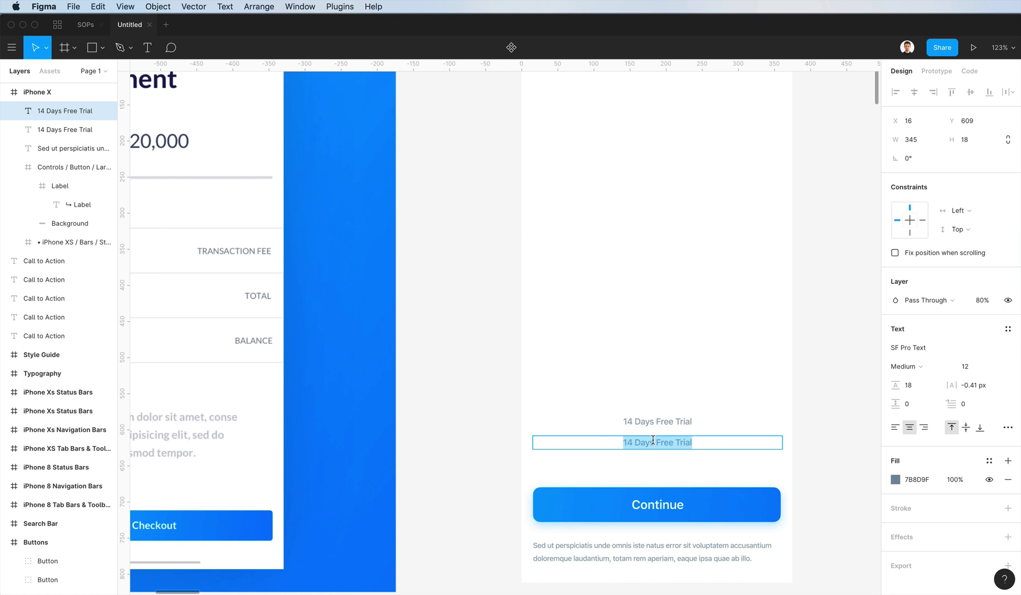
pyautogui.write('$2,99/month onwards')
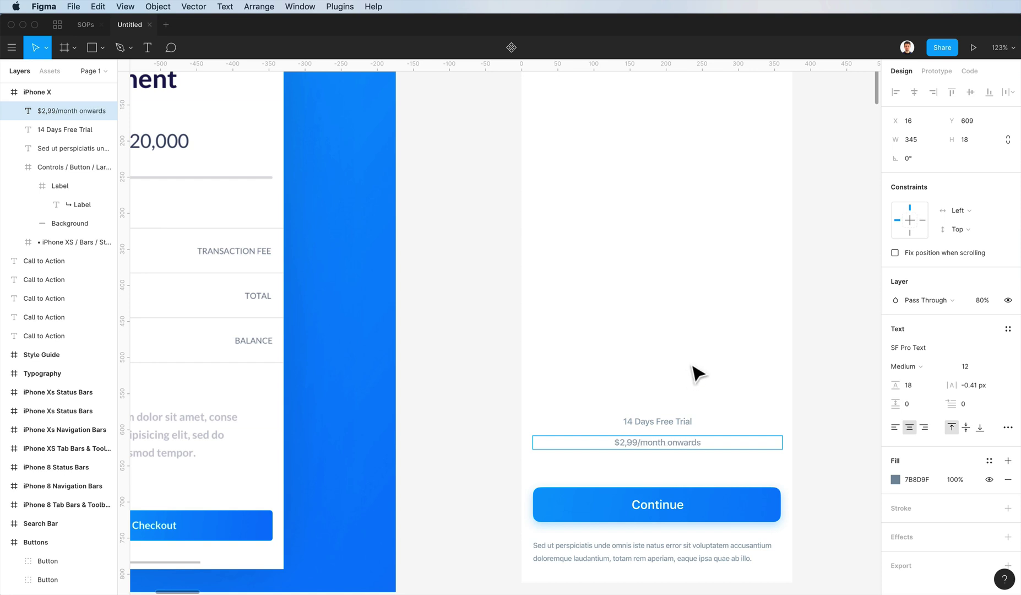
# Change the "14 Days Free Trial" text's fill to 242D35 and its font size to 13
pyautogui.click(683, 424)
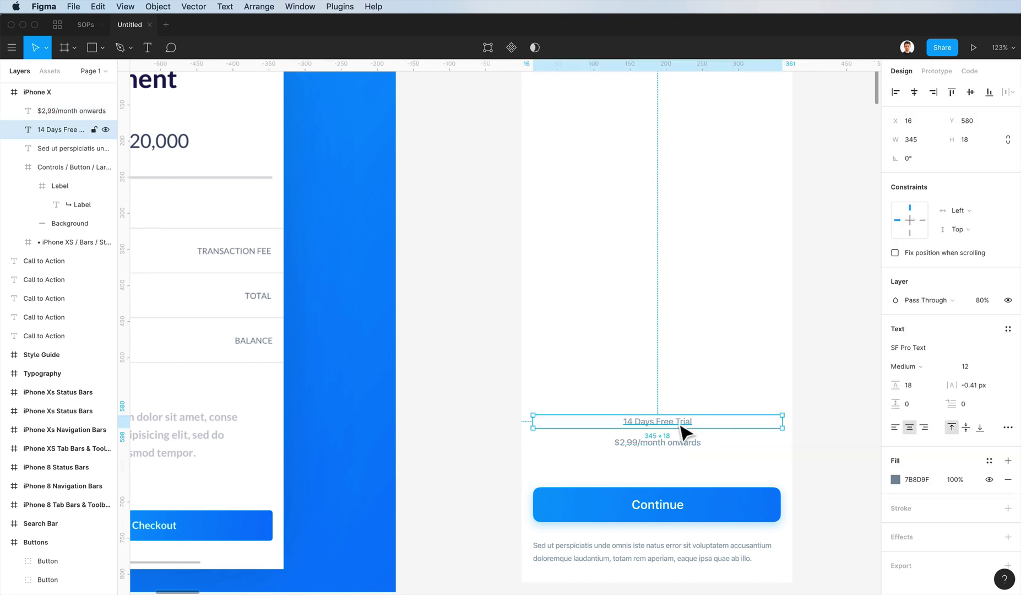
pyautogui.click(895, 479)
pyautogui.click(786, 415)
pyautogui.click(970, 365)
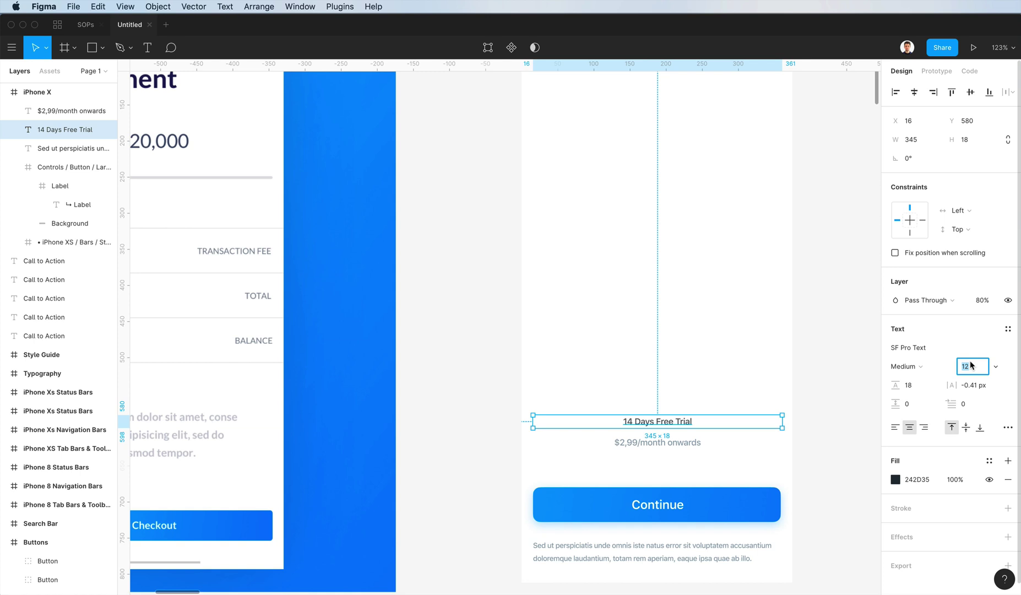
pyautogui.press('Up')
pyautogui.click(779, 362)
# Bring the trial line to an 8 px gap above the price line and shift both lines down towards the button
pyautogui.click(676, 437)
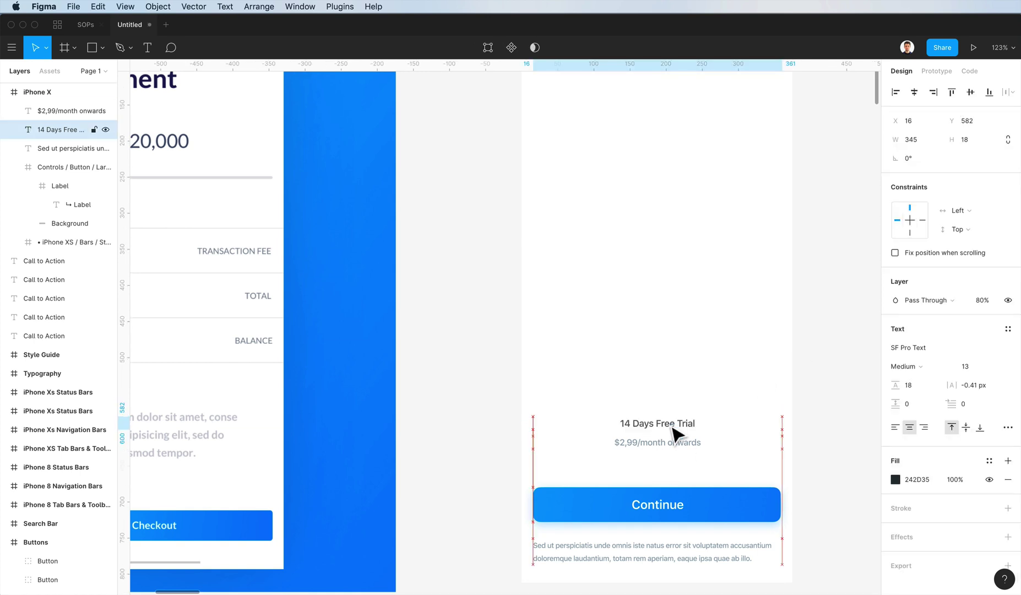
pyautogui.moveTo(583, 386); pyautogui.dragTo(725, 457)
pyautogui.hotkey('shift', 'Down')
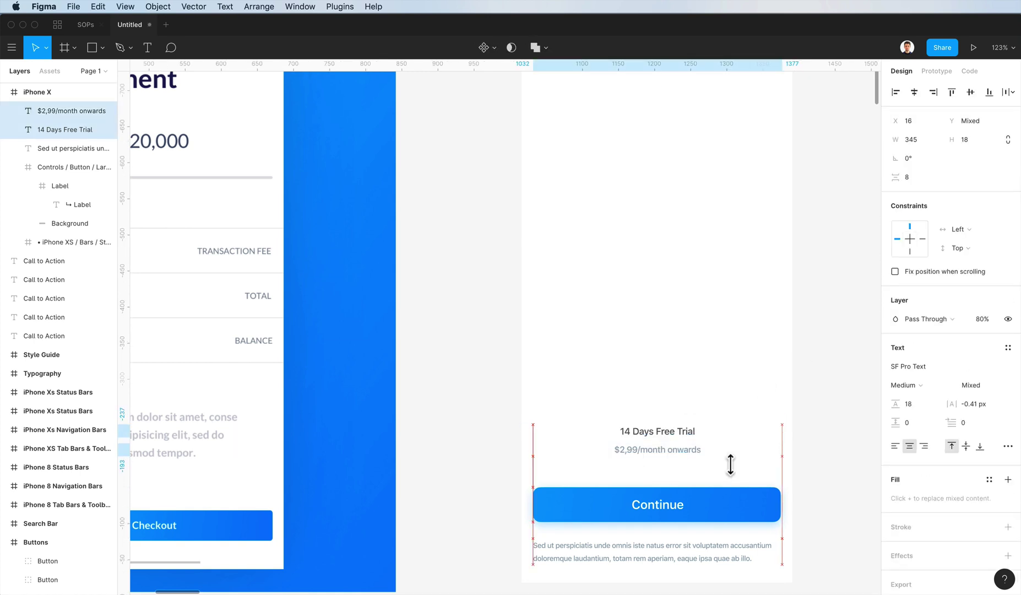
pyautogui.click(765, 365)
# Find the iOS Kit's Contacts screen and copy the plus icon from its navigation bar
pyautogui.hscroll(-1, 754, 418)
pyautogui.scroll(-5, 759, 427)
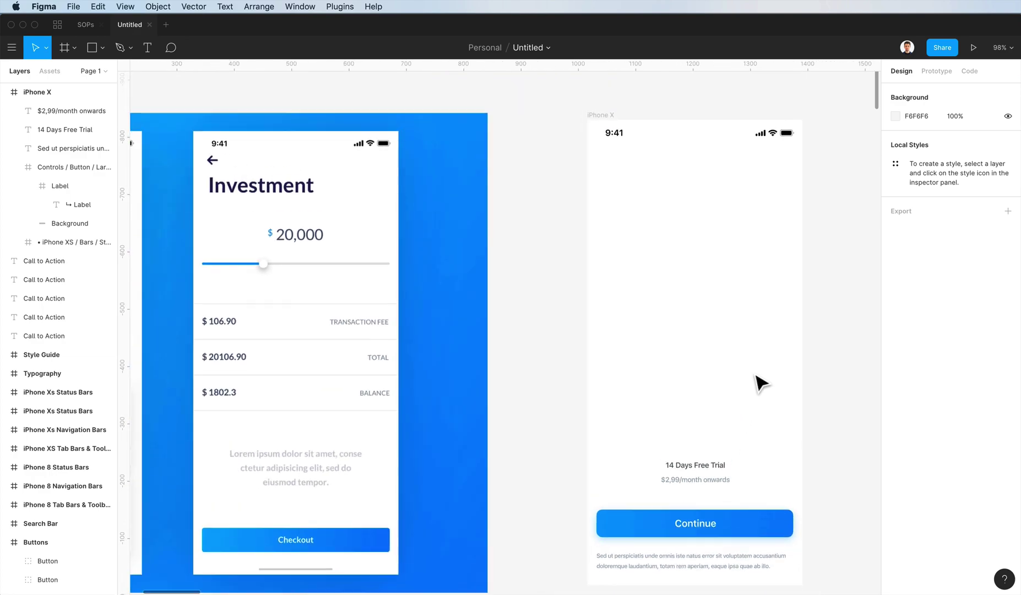
pyautogui.scroll(-20, 760, 379)
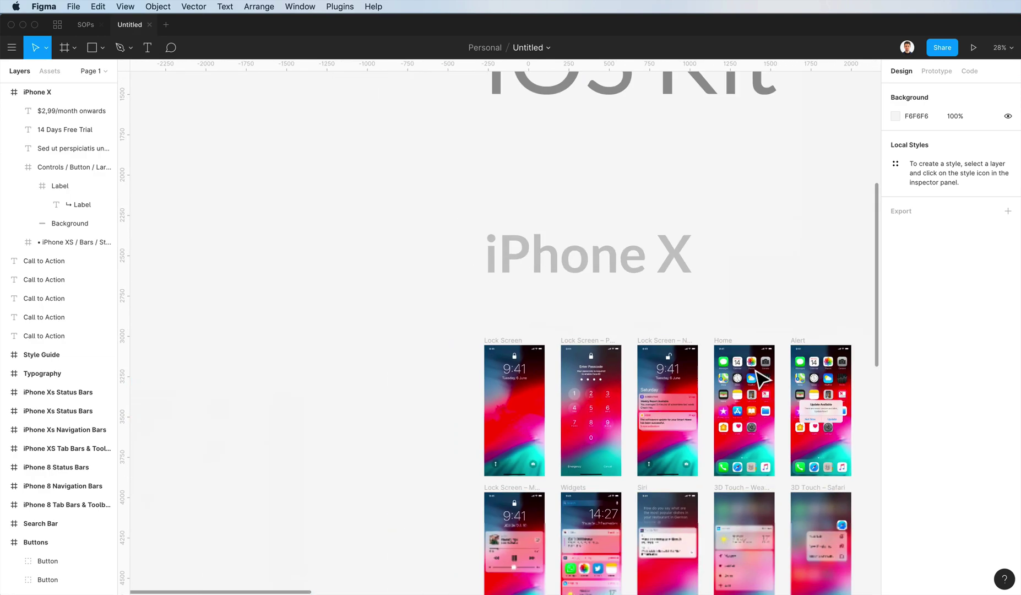
pyautogui.scroll(-5, 762, 379)
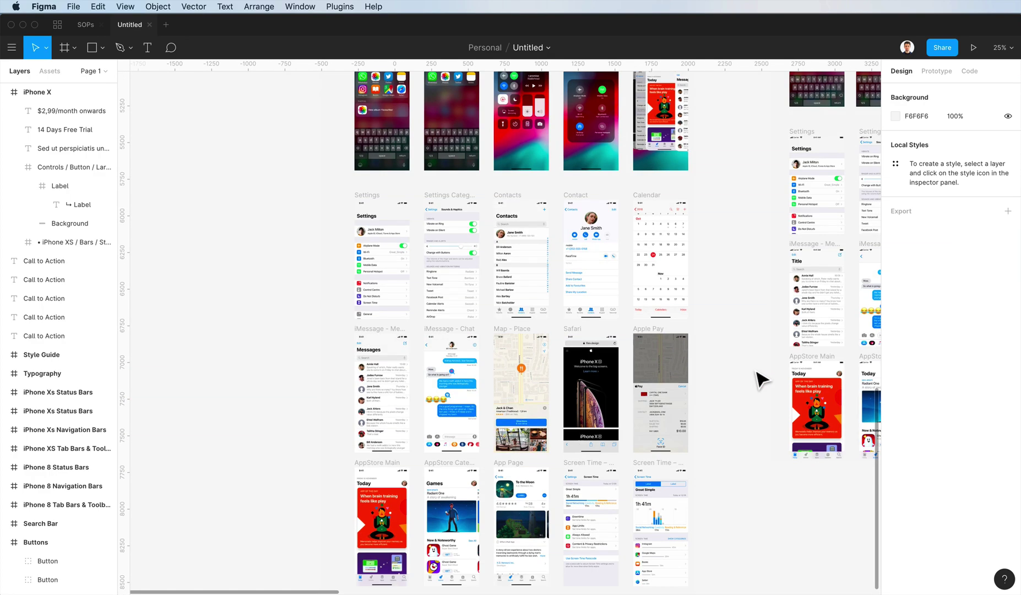
pyautogui.scroll(2, 762, 379)
pyautogui.scroll(5, 762, 379)
pyautogui.hscroll(8, 762, 379)
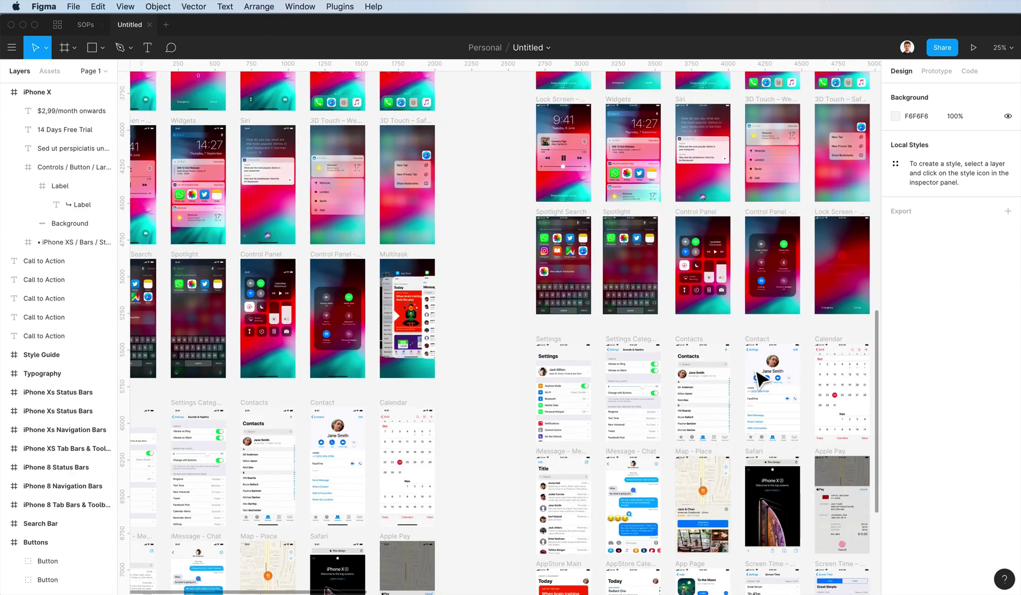
pyautogui.scroll(-2, 777, 352)
pyautogui.scroll(5, 698, 321)
pyautogui.click(777, 268)
pyautogui.scroll(-3, 739, 361)
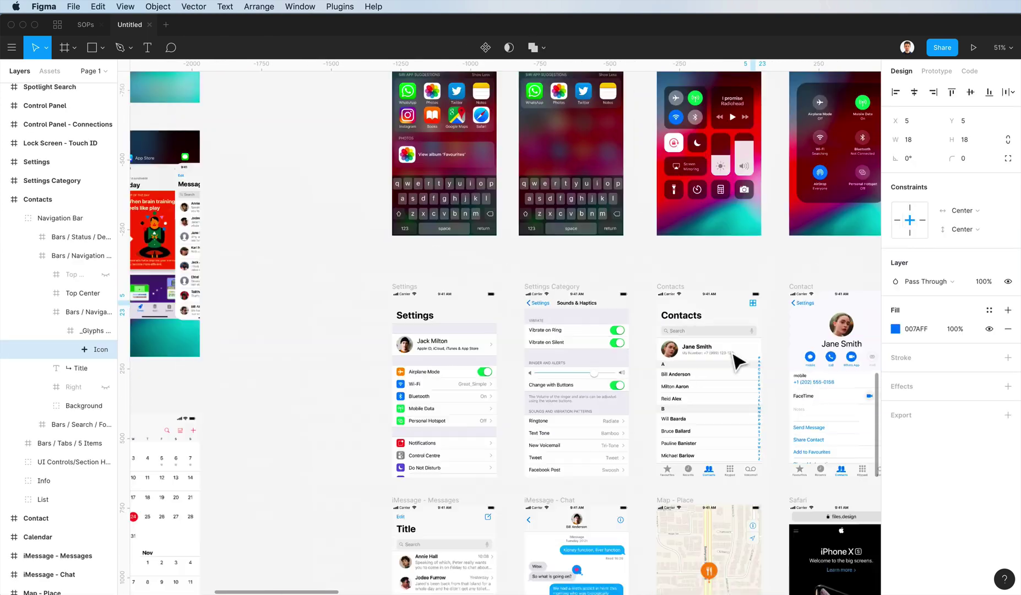
# Paste the plus icon into the iPhone X frame, rotate it 45° and place it below the status icons at X 334, Y 73.73
pyautogui.scroll(10, 735, 361)
pyautogui.hscroll(-5, 735, 361)
pyautogui.scroll(-3, 735, 361)
pyautogui.scroll(5, 733, 364)
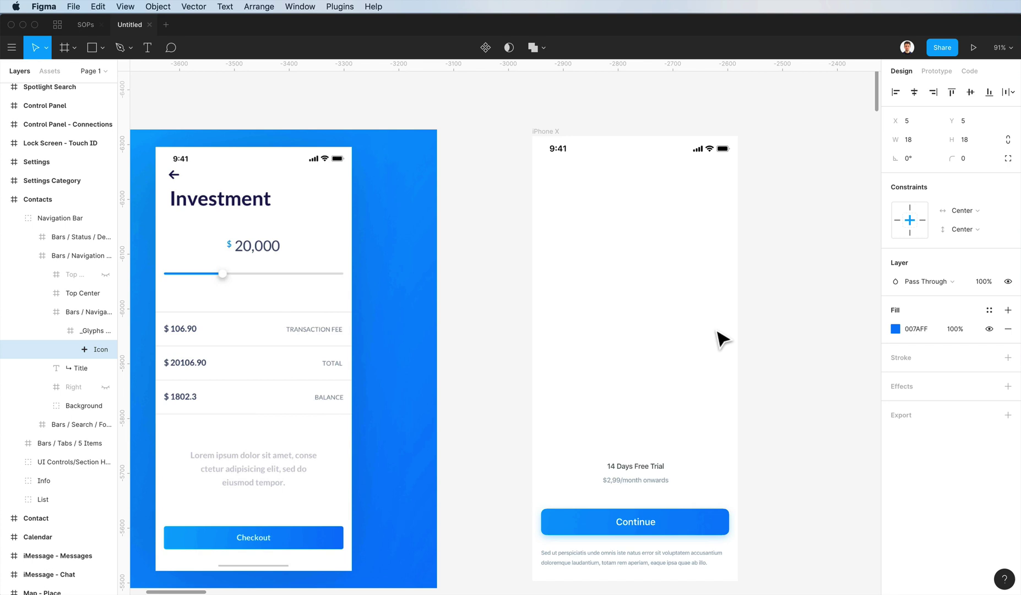
pyautogui.click(540, 131)
pyautogui.hotkey('ctrl', 'v')
pyautogui.moveTo(507, 337); pyautogui.dragTo(726, 178)
# Recolour the close icon to 95A4B3 by sampling the grey of the "$2,99/month onwards" text
pyautogui.click(689, 252)
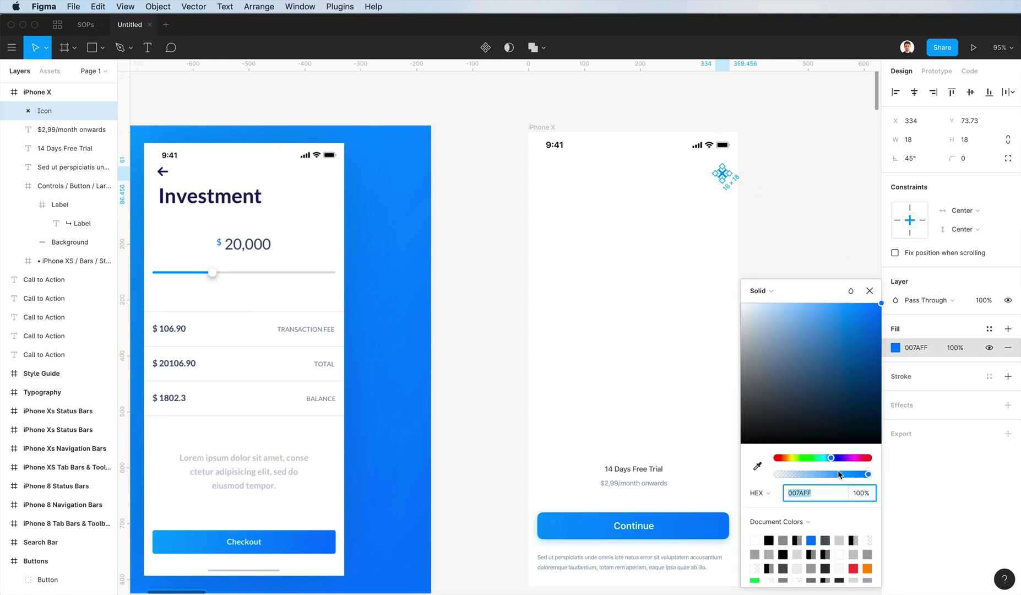
pyautogui.click(757, 467)
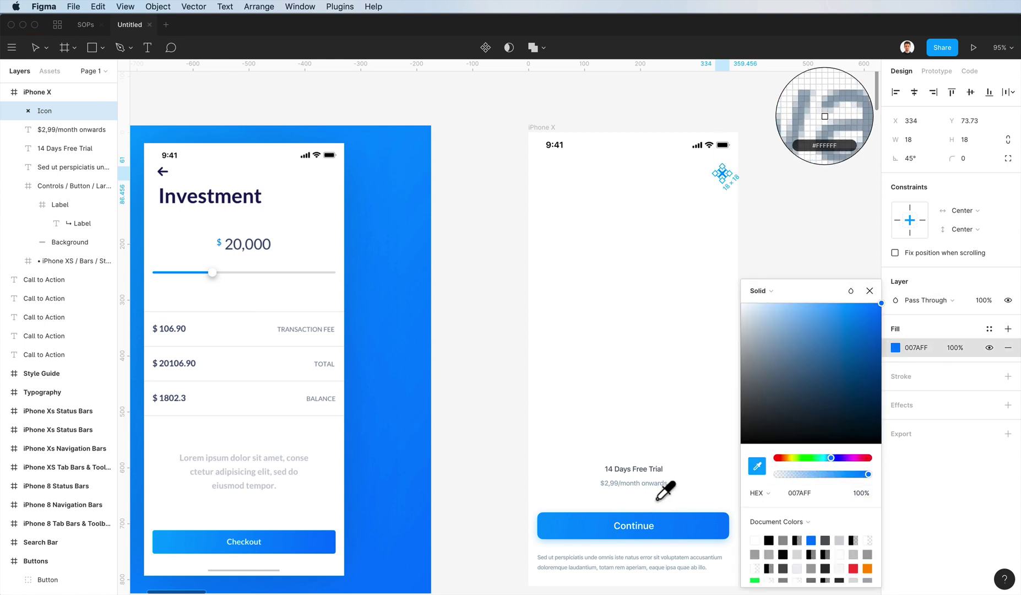
pyautogui.click(659, 485)
pyautogui.click(641, 431)
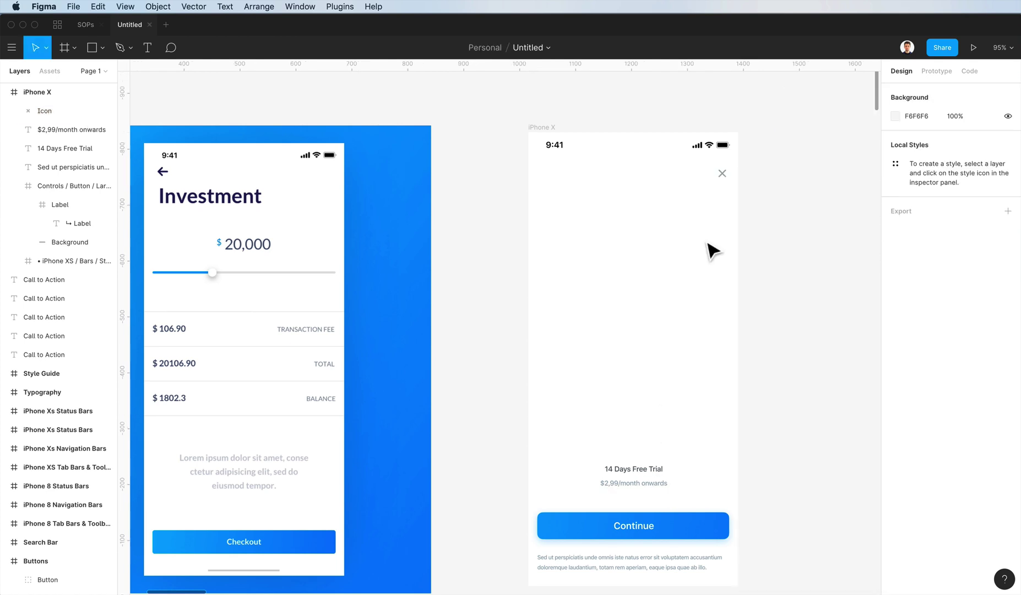
# Set the close icon's size to 20 × 20 and its opacity to 40%
pyautogui.click(726, 181)
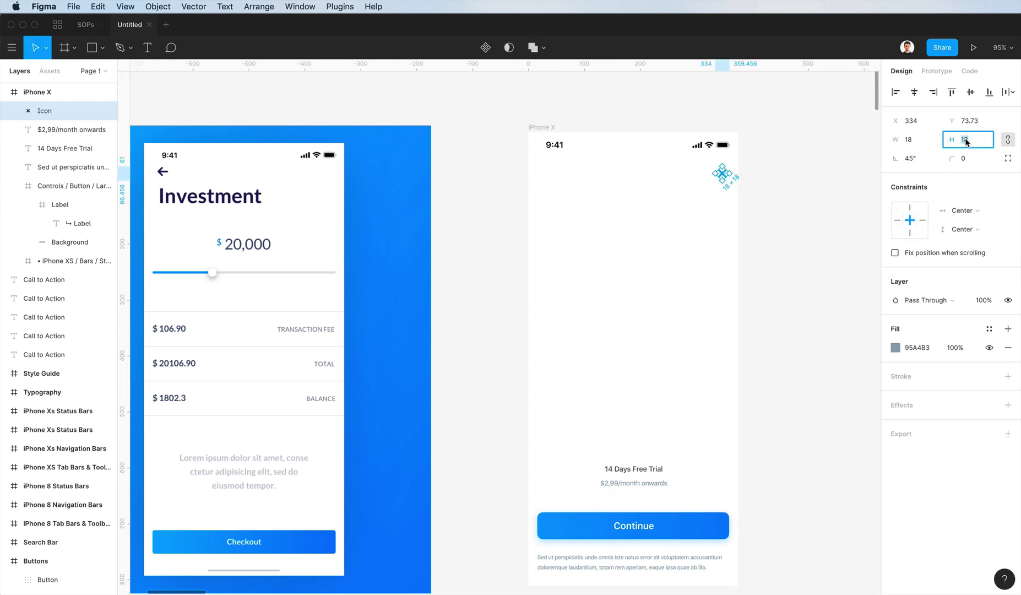
pyautogui.press('8')
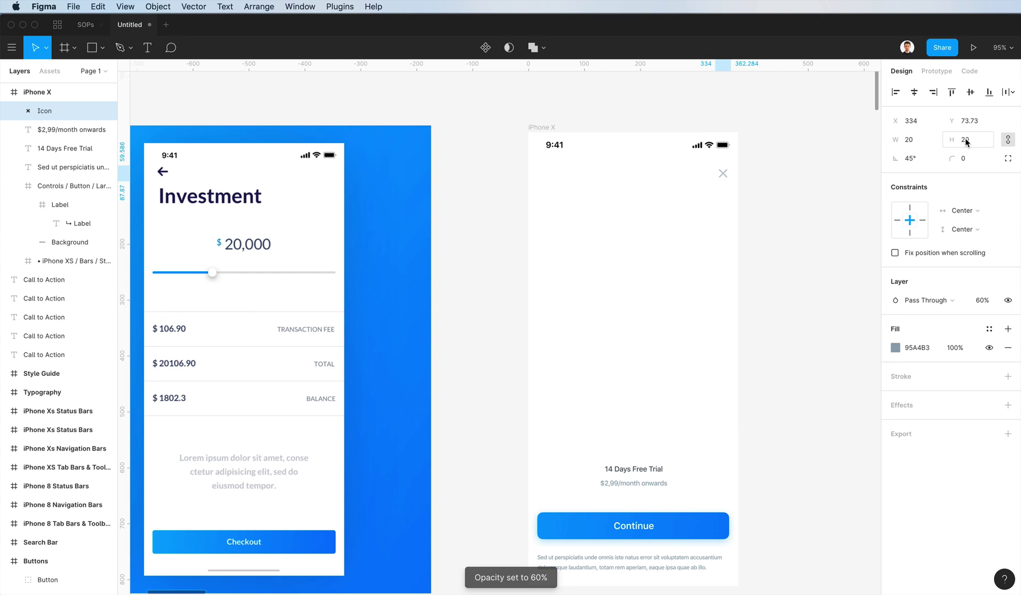
pyautogui.press('4')
pyautogui.click(805, 205)
pyautogui.hscroll(-1, 806, 205)
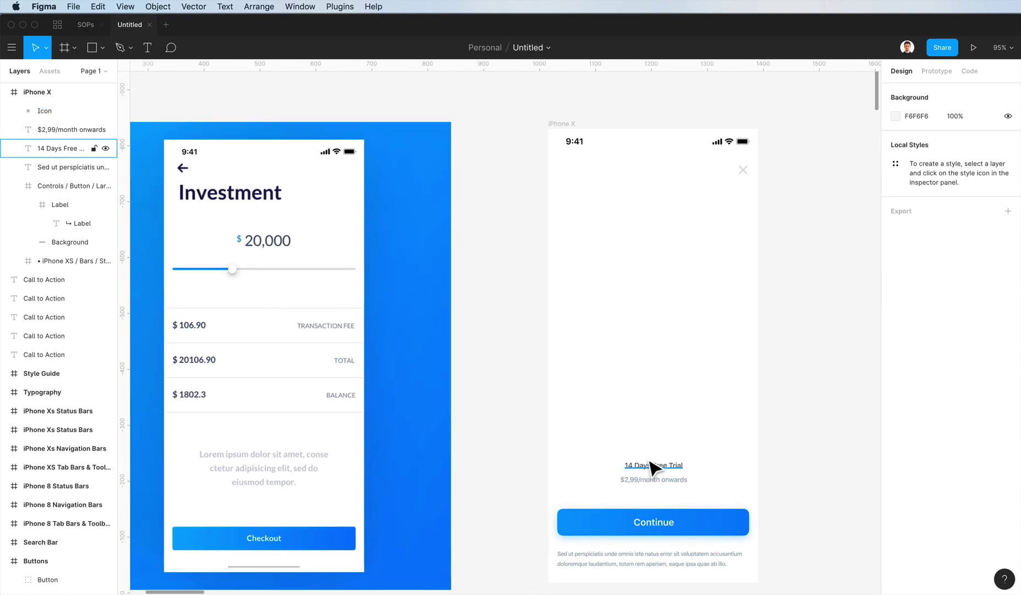
# Duplicate the "14 Days Free Trial" text up to Y 363 and change the copy to "Unlimited Lessons"
pyautogui.moveTo(653, 466); pyautogui.dragTo(658, 352)
pyautogui.doubleClick(651, 338)
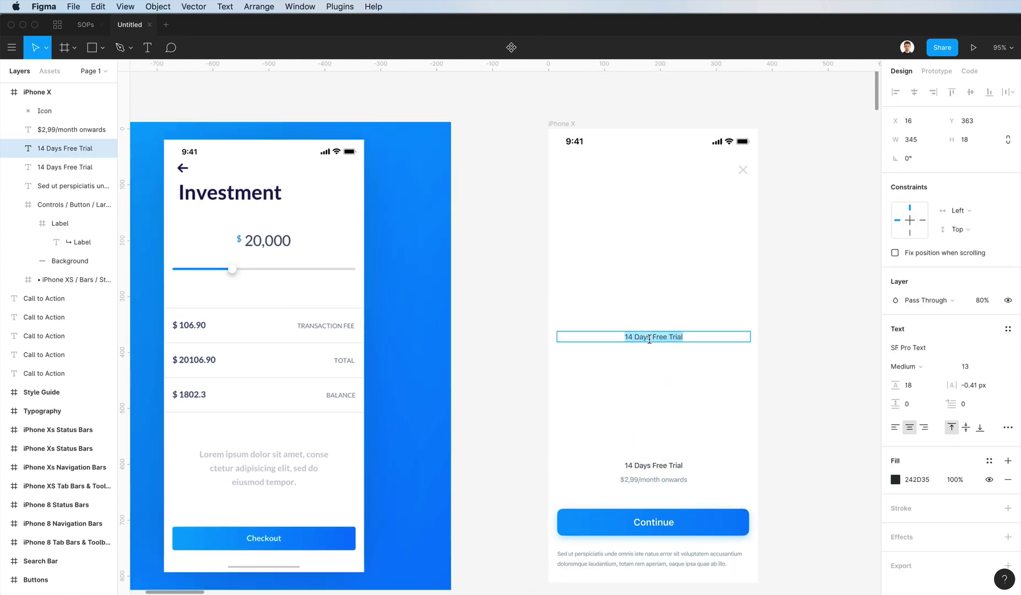
pyautogui.write('Unlimited Lessons')
# Duplicate "Unlimited Lessons" below itself at Y 388 and change the copy to "Every single day"
pyautogui.moveTo(663, 326); pyautogui.dragTo(664, 340)
pyautogui.doubleClick(656, 353)
pyautogui.write('Ev')
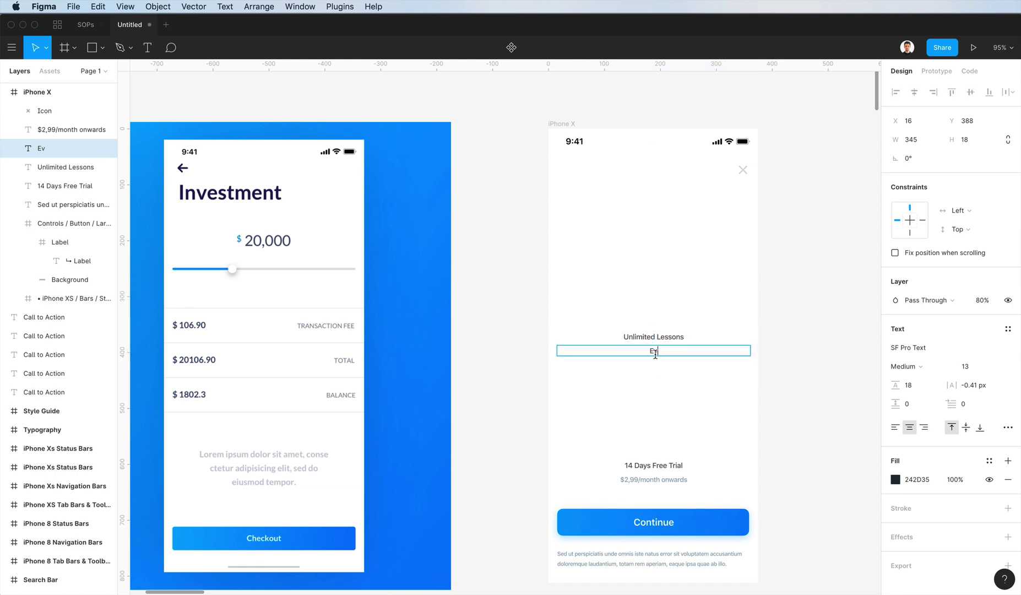
pyautogui.hscroll(1, 656, 355)
pyautogui.press('Escape')
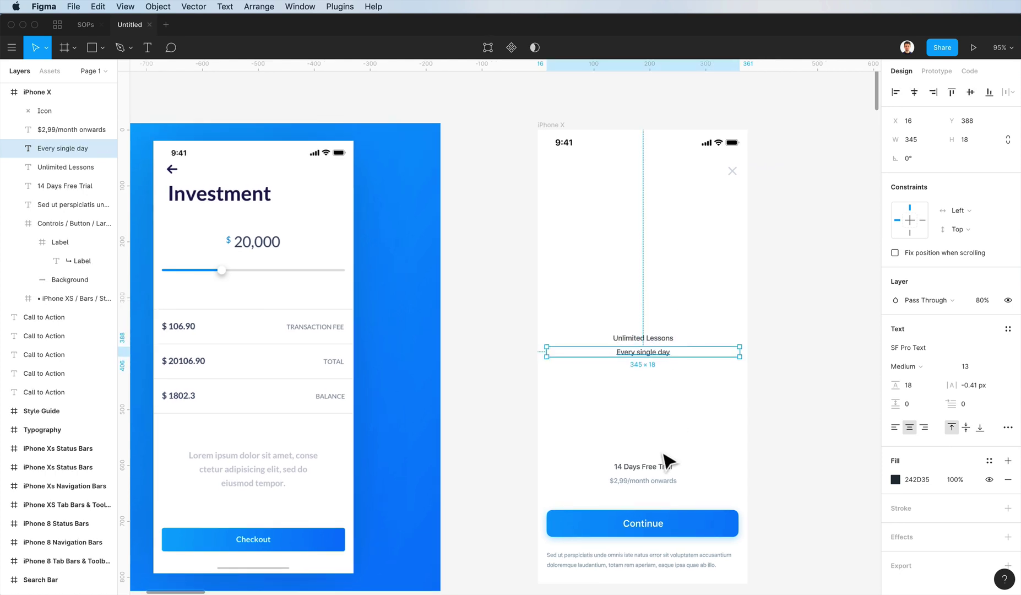
# Copy the style of the "$2,99/month onwards" text onto "Every single day"
pyautogui.click(661, 478)
pyautogui.press('alt+super+c')
pyautogui.click(644, 350)
pyautogui.press('alt+super+v')
# Make "Unlimited Lessons" bold with fill 0183FF and font size 17
pyautogui.press('Tab')
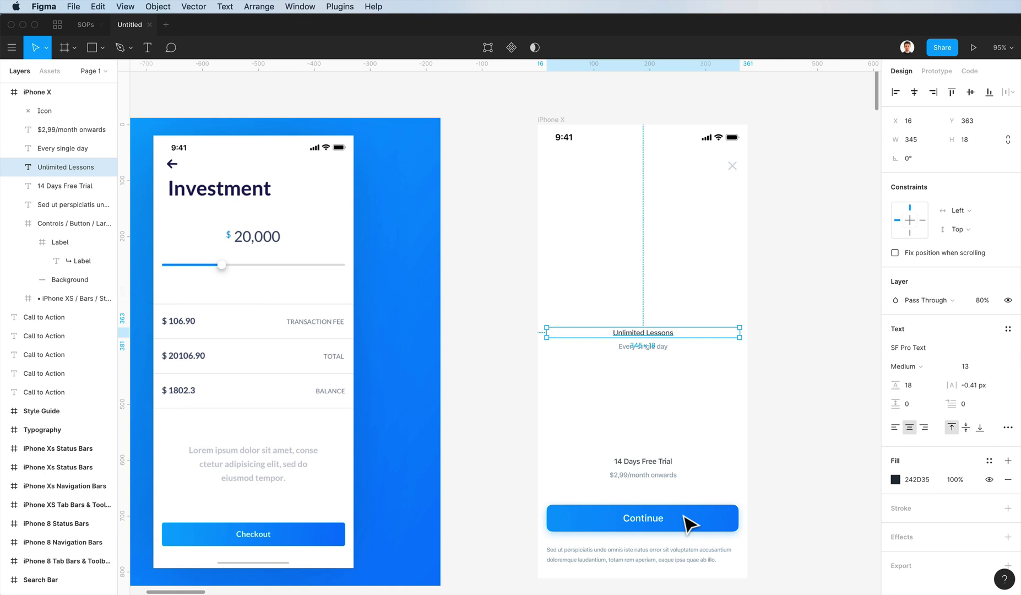
pyautogui.click(919, 367)
pyautogui.click(916, 394)
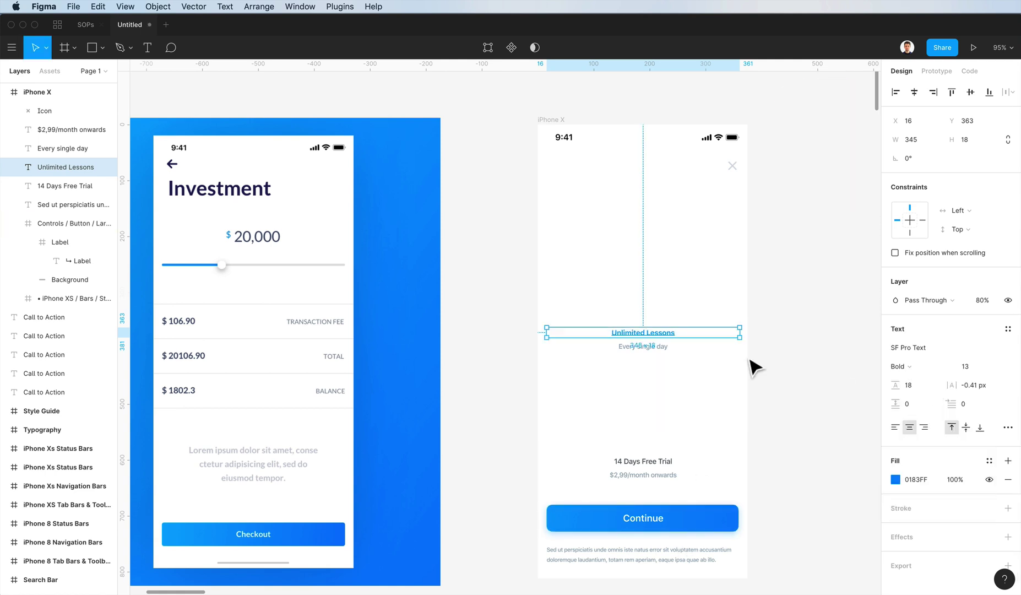
pyautogui.write('15')
pyautogui.press('Return')
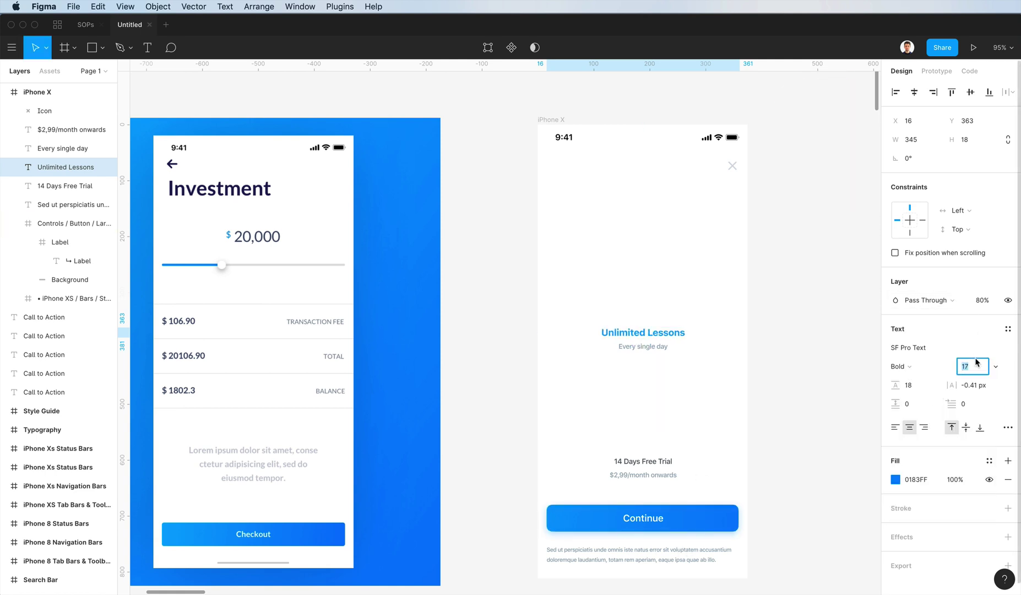
# Set a 14 px gap between "Unlimited Lessons" and "Every single day" and shift the pair 40 px down
pyautogui.click(645, 349)
pyautogui.keyDown('shift'); pyautogui.click(643, 332); pyautogui.keyUp('shift')
pyautogui.hotkey('shift', 'Down')
pyautogui.hotkey('shift', 'Down')
pyautogui.hotkey('shift', 'Down')
pyautogui.hotkey('shift', 'Down')
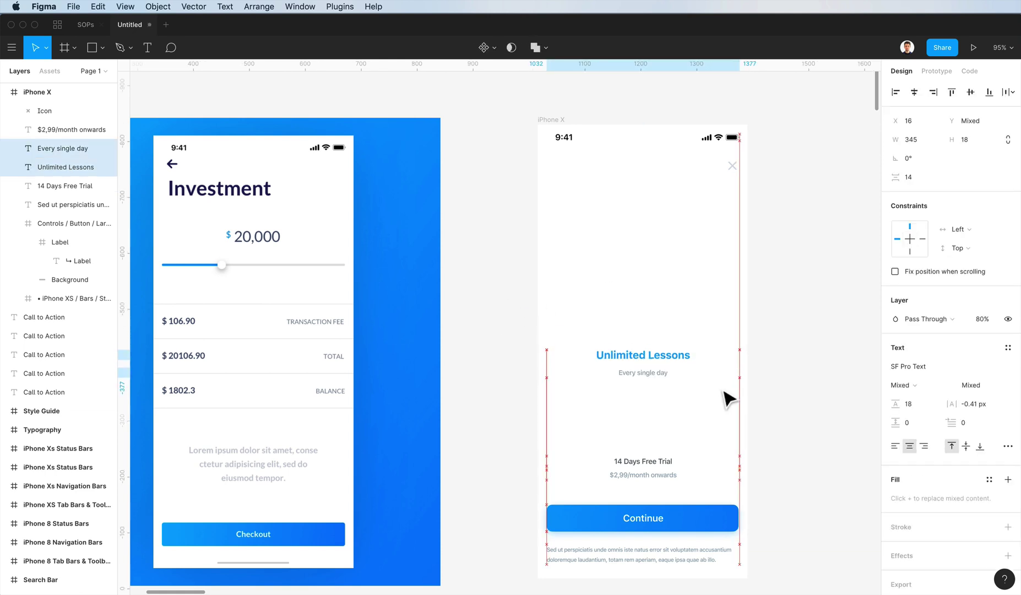
# Draw a grey square image placeholder centred above the "Unlimited Lessons" heading
pyautogui.press('r')
pyautogui.moveTo(608, 238)
pyautogui.mouseDown()
pyautogui.moveTo(694, 304)
pyautogui.moveTo(695, 325)
pyautogui.moveTo(663, 316)
pyautogui.mouseUp()
pyautogui.click(718, 397)
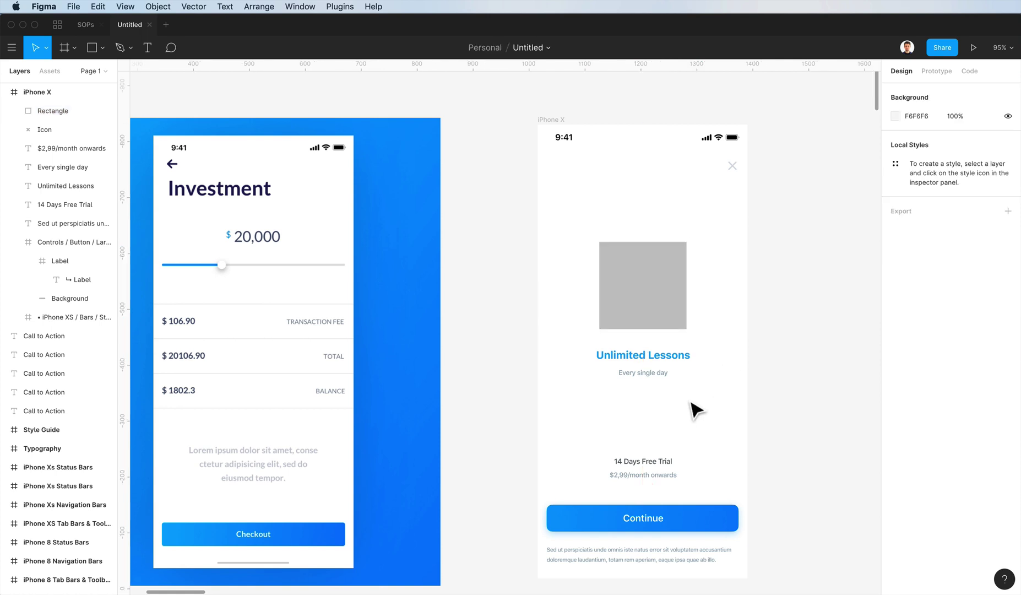
# Draw a 5 × 5 circle below the "Every single day" text at X 173, Y 468
pyautogui.press('o')
pyautogui.scroll(2, 647, 397)
pyautogui.moveTo(636, 384); pyautogui.dragTo(643, 399)
pyautogui.scroll(5, 650, 397)
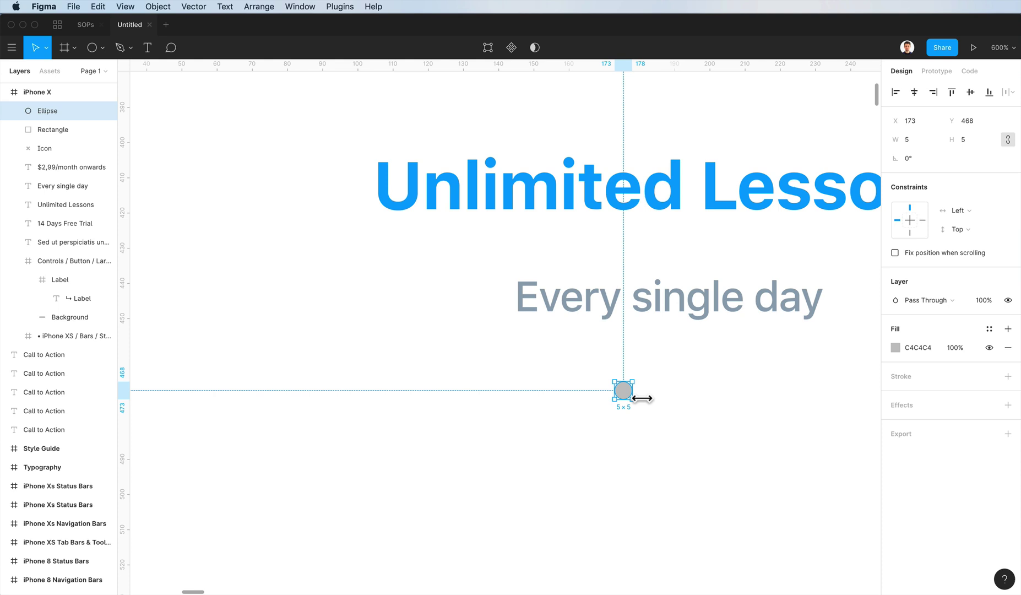
# Duplicate the small circle twice, offsetting each copy 10 px to the right to form a row of three dots
pyautogui.scroll(-3, 643, 399)
pyautogui.press('super+v')
pyautogui.hotkey('shift', 'Right')
pyautogui.press('super+v')
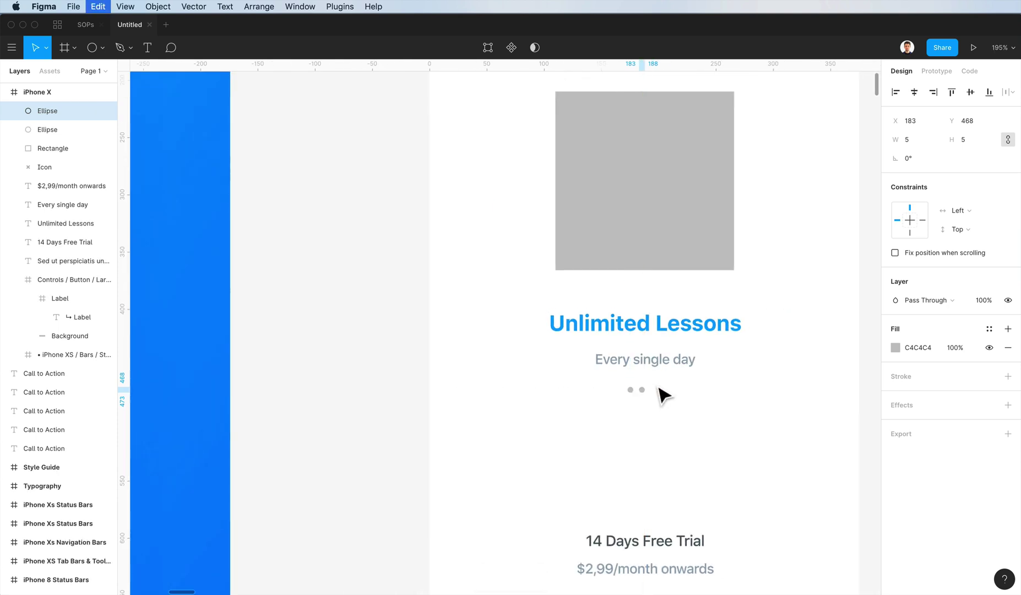
pyautogui.hotkey('shift', 'Right')
pyautogui.click(776, 401)
pyautogui.scroll(-4, 775, 401)
pyautogui.click(716, 302)
pyautogui.press('Escape')
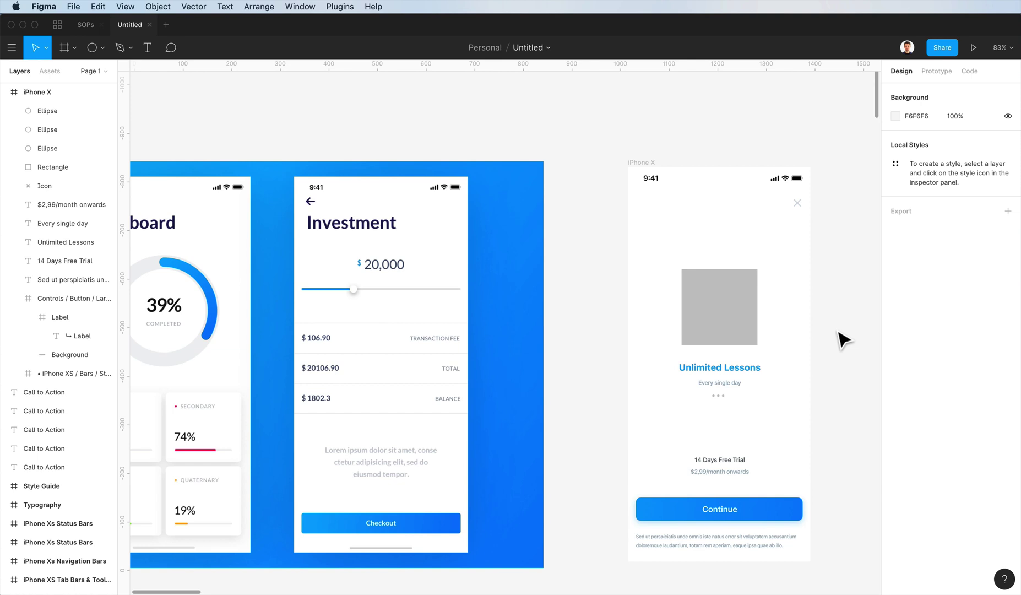
# Recolour "Every single day" with the dark colour sampled from the "14 Days Free Trial" text
pyautogui.scroll(-1, 814, 353)
pyautogui.click(736, 366)
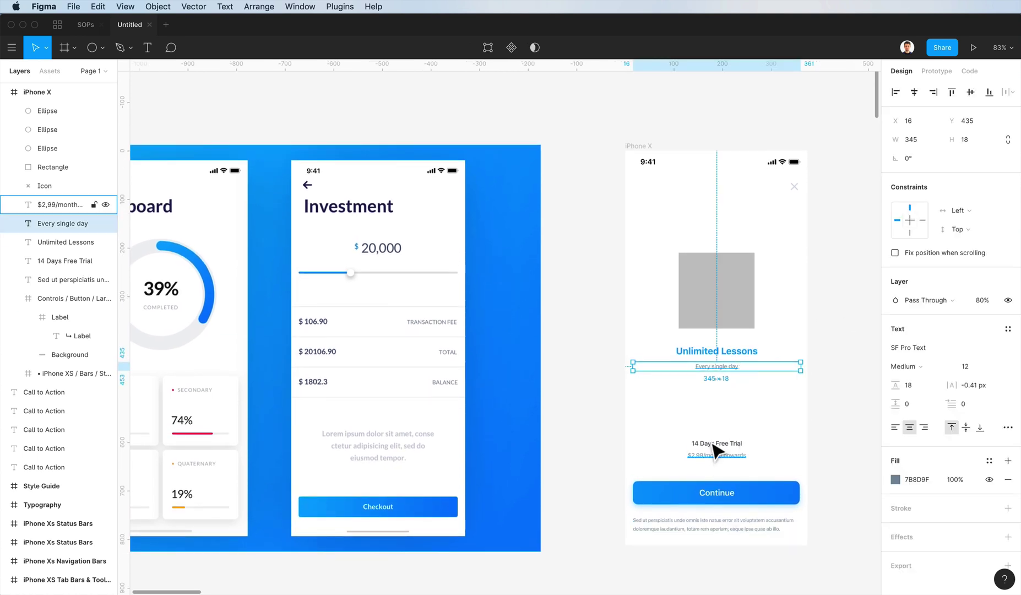
pyautogui.press('i')
pyautogui.press('Escape')
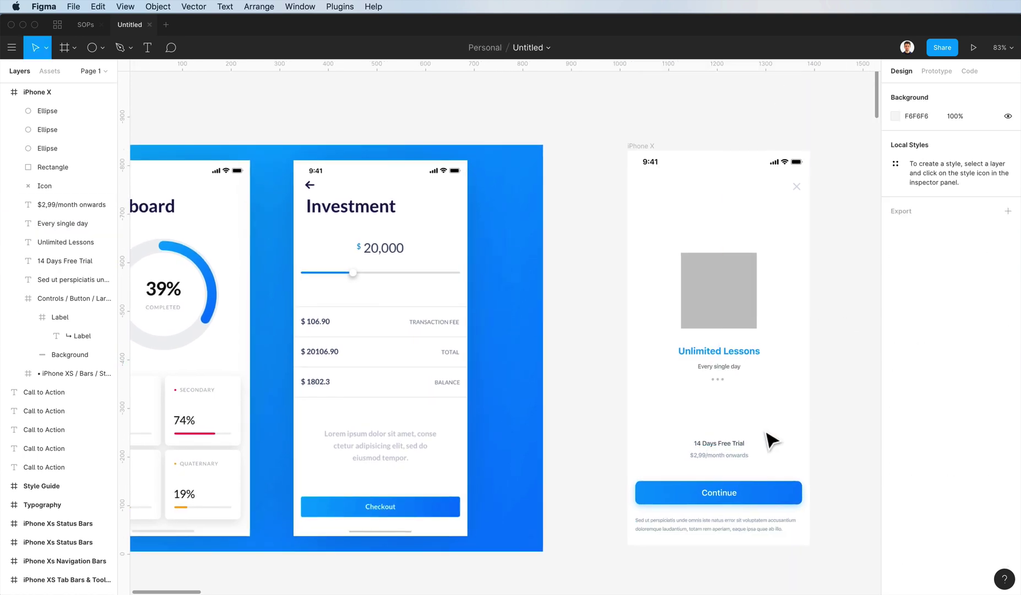
# Fill the first dot with the blue 0187FF sampled from the Continue button
pyautogui.click(714, 379)
pyautogui.press('i')
pyautogui.click(723, 502)
pyautogui.click(750, 384)
# Change the fill of the other two dots to the light blue-grey CAD8E5
pyautogui.moveTo(747, 376); pyautogui.dragTo(719, 388)
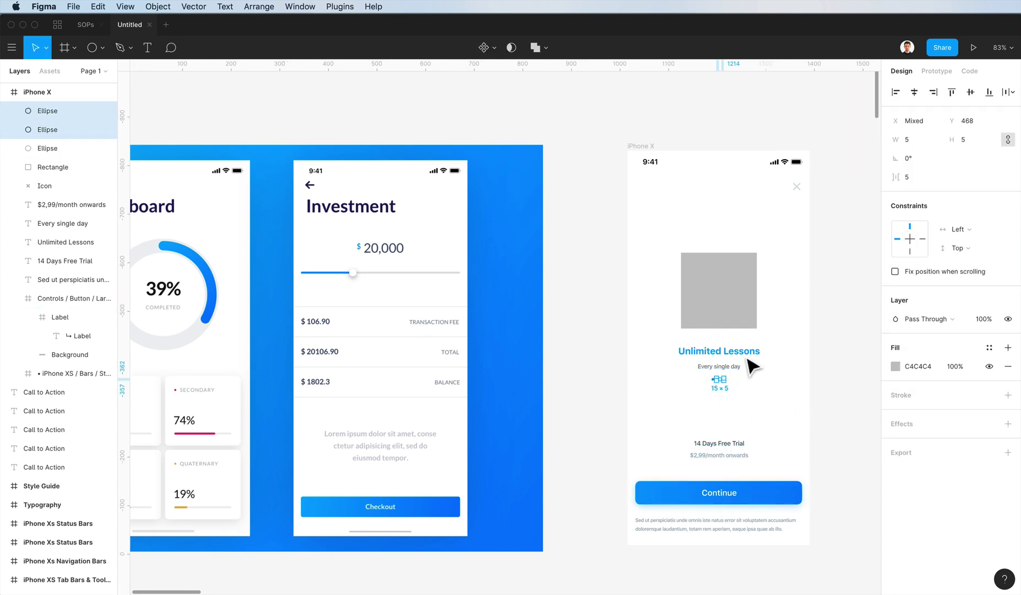
pyautogui.click(896, 366)
pyautogui.click(762, 319)
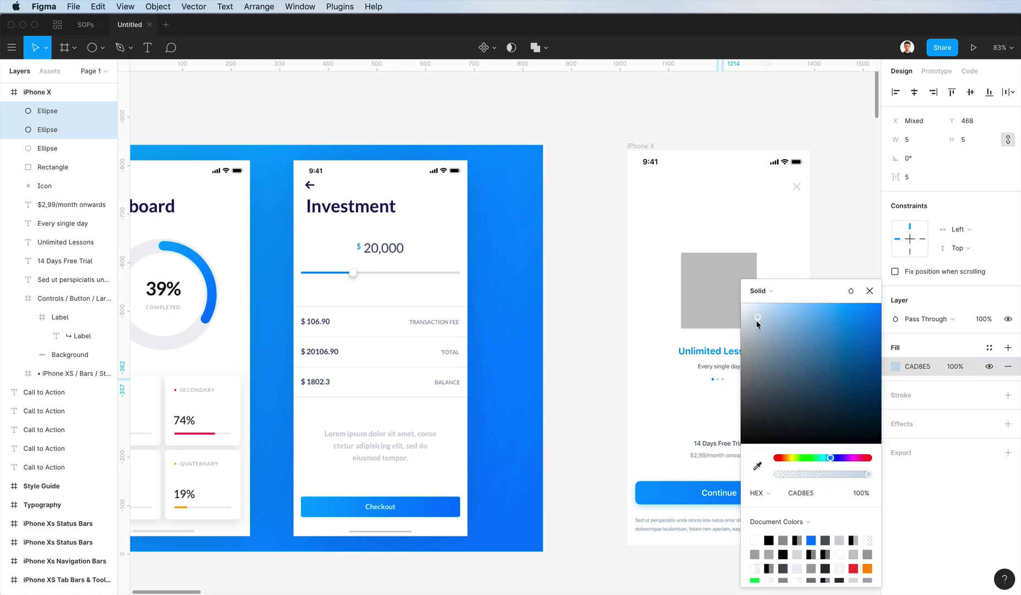
pyautogui.click(731, 401)
# Group the three dots, set the group's height to 7 in proportion and centre it horizontally in the frame
pyautogui.moveTo(735, 407); pyautogui.dragTo(699, 375)
pyautogui.hotkey('ctrl', 'g')
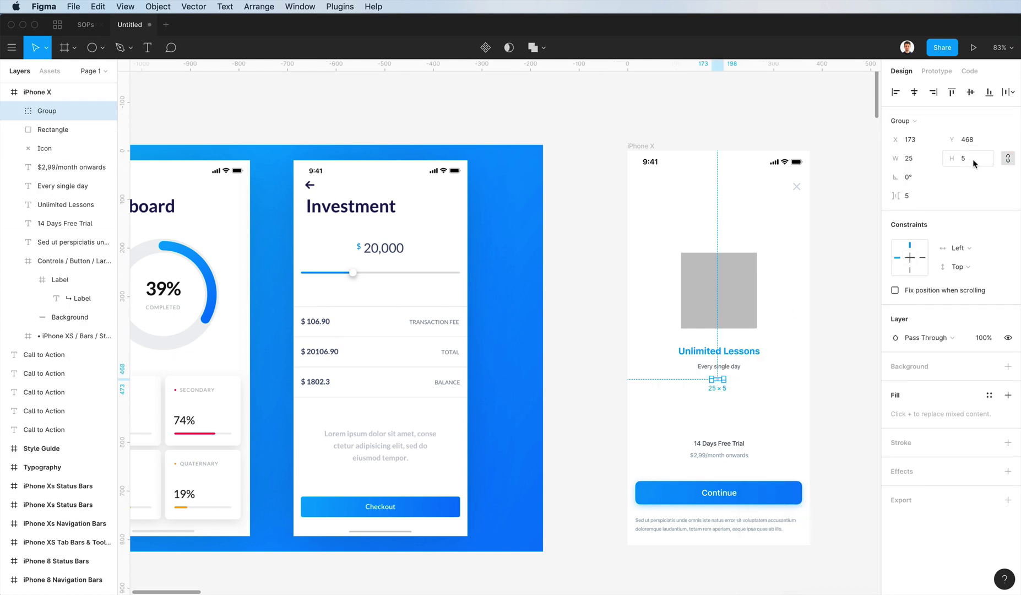
pyautogui.click(974, 160)
pyautogui.press('Up')
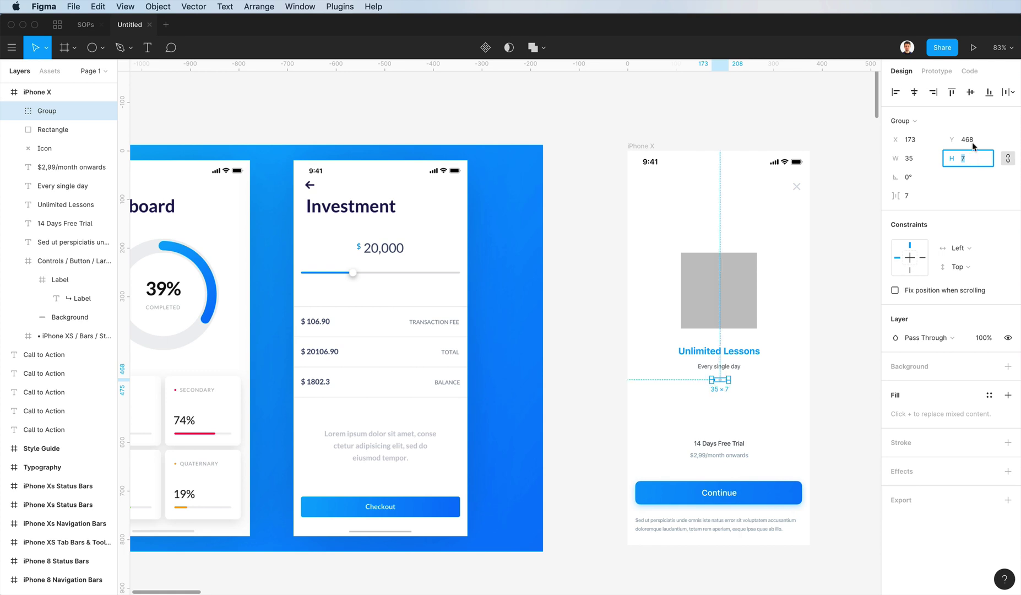
pyautogui.click(915, 92)
pyautogui.click(732, 398)
# Space the three dots 9 px apart and move their group down to Y 488
pyautogui.scroll(5, 726, 403)
pyautogui.keyDown('super'); pyautogui.click(693, 352); pyautogui.keyUp('super')
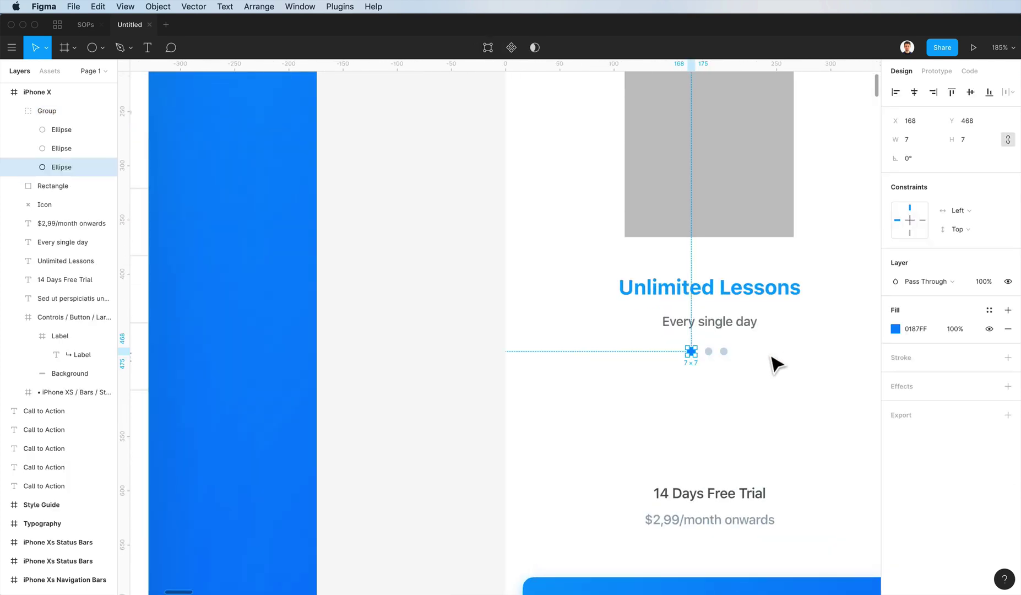
pyautogui.click(725, 353)
pyautogui.click(802, 340)
pyautogui.click(727, 357)
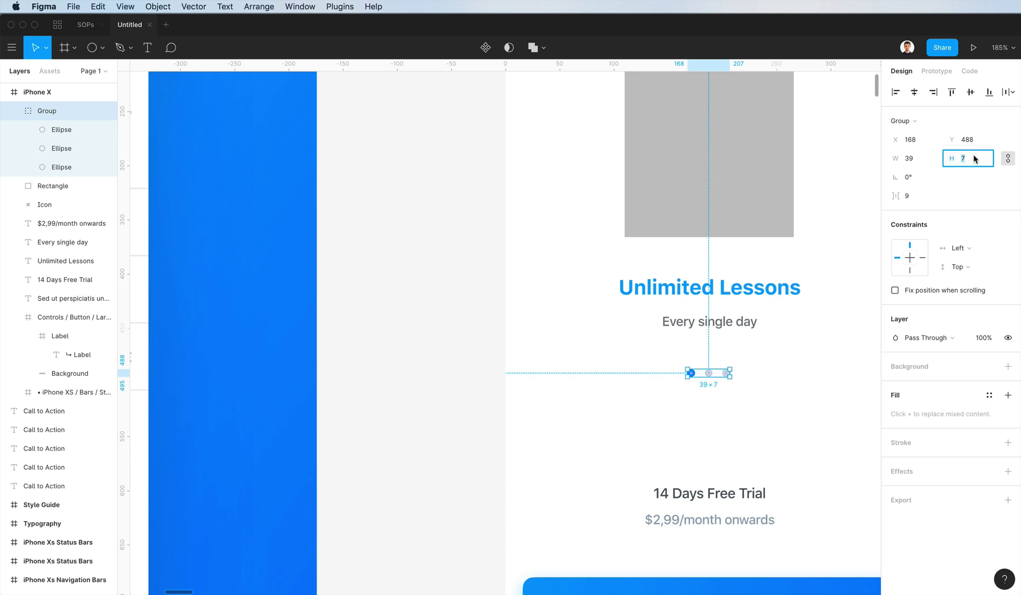
# Scale the dot group to a height of 6 and centre it horizontally in the frame
pyautogui.write('5')
pyautogui.press('Return')
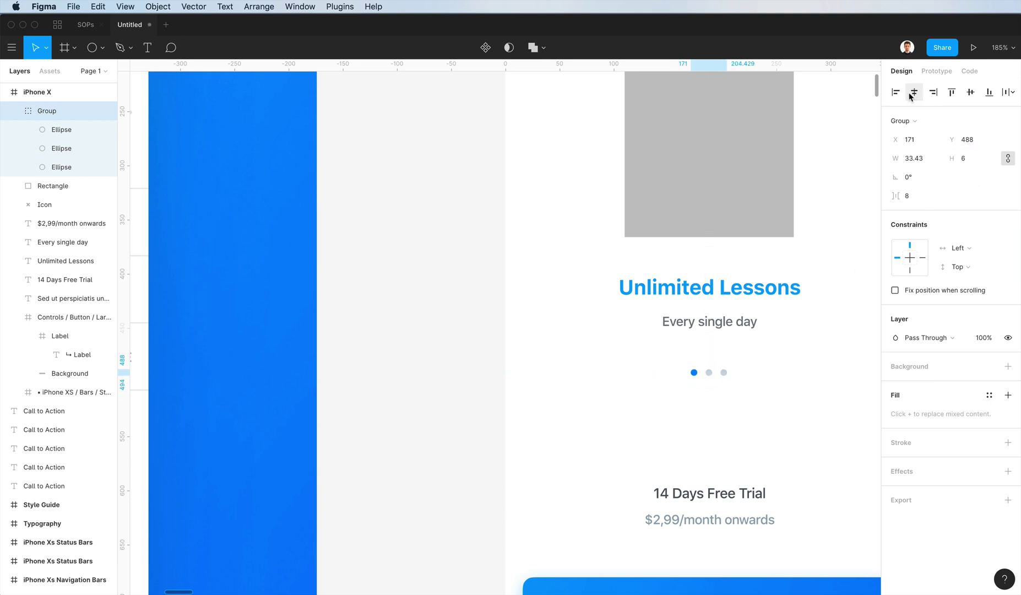
pyautogui.click(794, 412)
pyautogui.scroll(-5, 826, 401)
pyautogui.scroll(3, 832, 401)
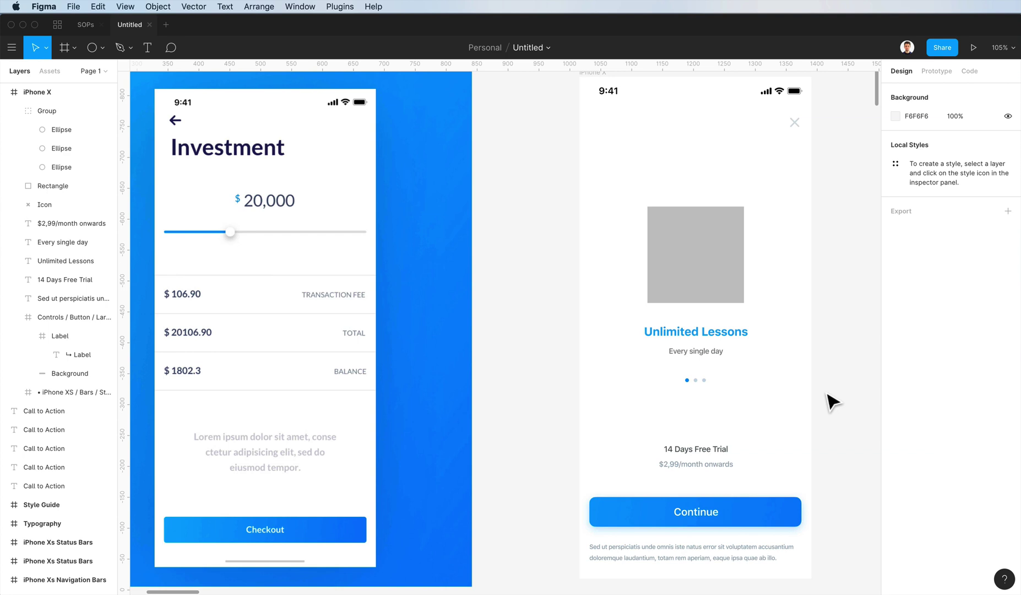
# Shift the square placeholder, "Unlimited Lessons" and "Every single day" together about 10 px up
pyautogui.moveTo(799, 242); pyautogui.dragTo(620, 364)
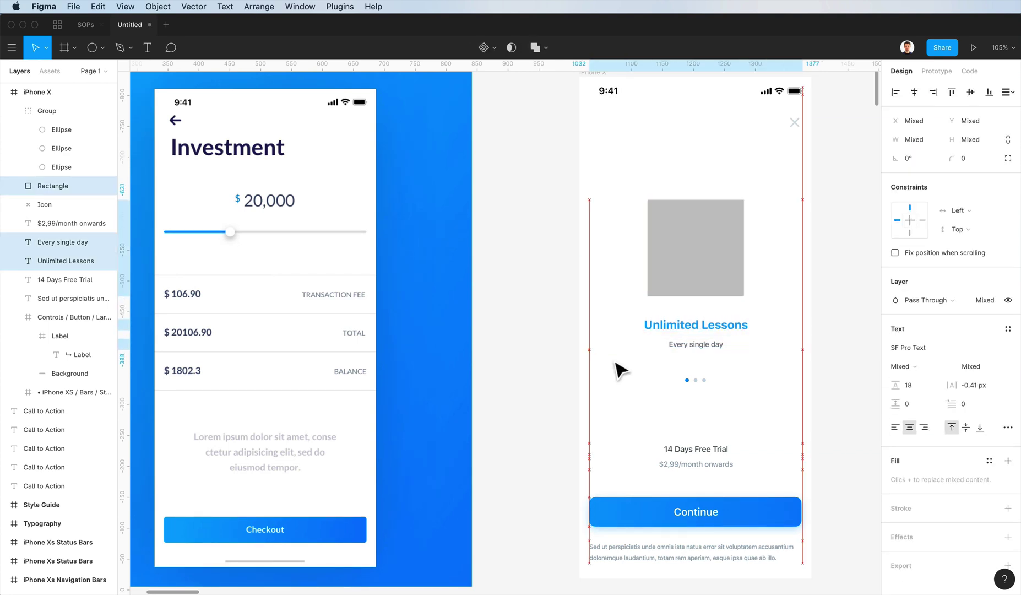
pyautogui.click(620, 365)
pyautogui.hscroll(5, 620, 365)
pyautogui.hscroll(-4, 622, 349)
pyautogui.scroll(2, 621, 350)
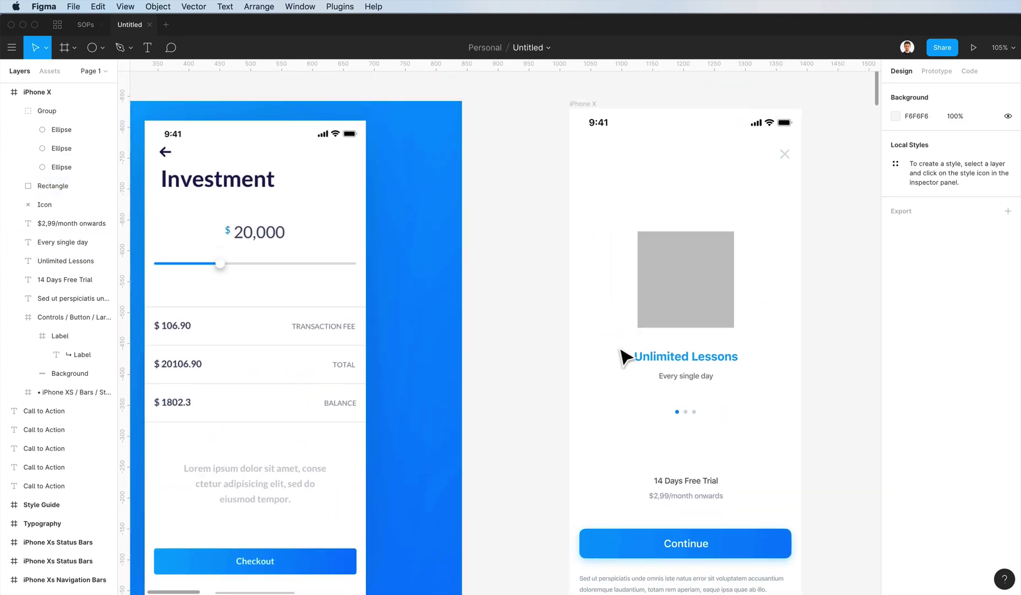
# Replace "aperiam" in the fine print below the Continue button with "24 hours" in bold
pyautogui.hscroll(1, 556, 357)
pyautogui.scroll(-4, 557, 357)
pyautogui.hscroll(-2, 556, 357)
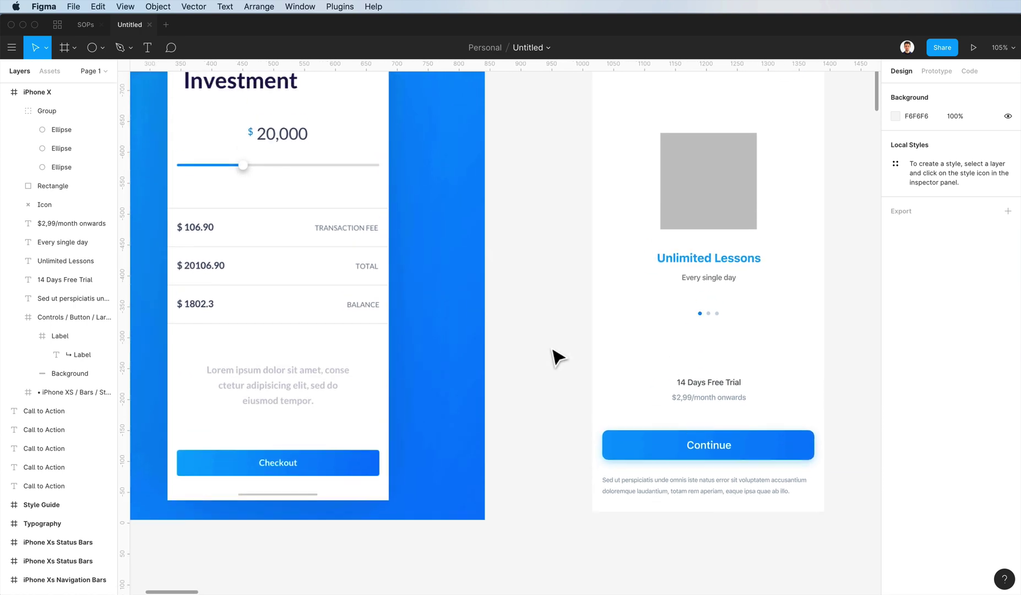
pyautogui.hscroll(2, 557, 357)
pyautogui.scroll(2, 803, 388)
pyautogui.hscroll(-1, 803, 388)
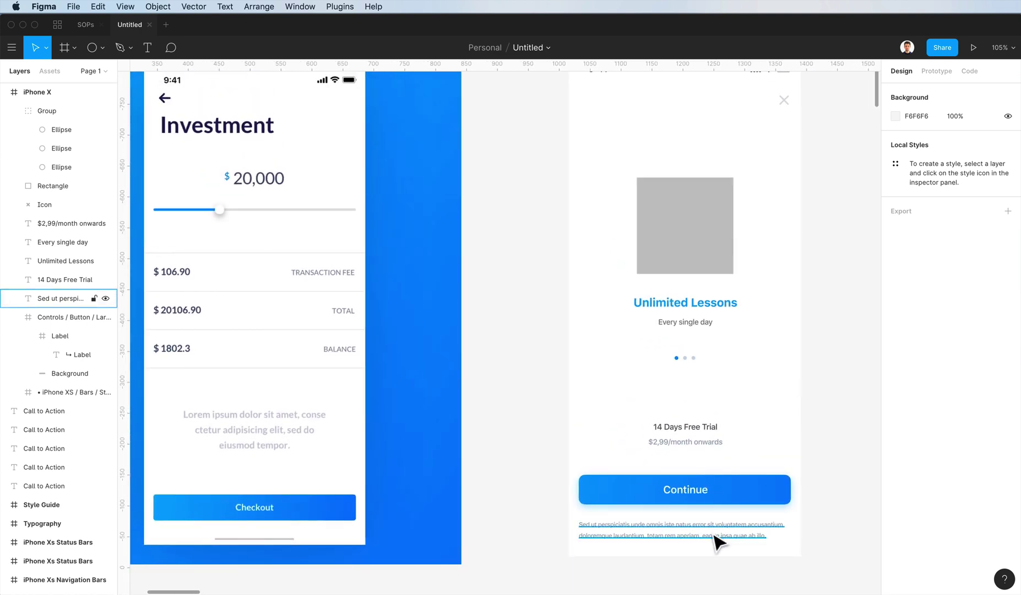
pyautogui.doubleClick(687, 538)
pyautogui.doubleClick(684, 536)
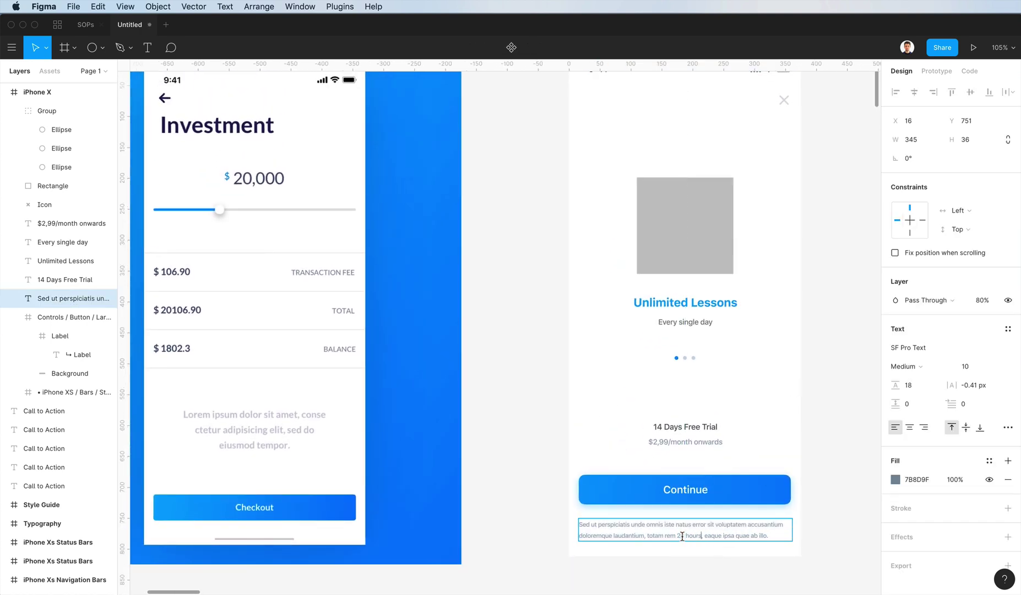
pyautogui.press('super+b')
pyautogui.press('Escape')
pyautogui.click(809, 372)
# Review the subscription screen's layout from the status bar down to the fine print below the Continue button
pyautogui.scroll(3, 809, 372)
pyautogui.hscroll(1, 809, 373)
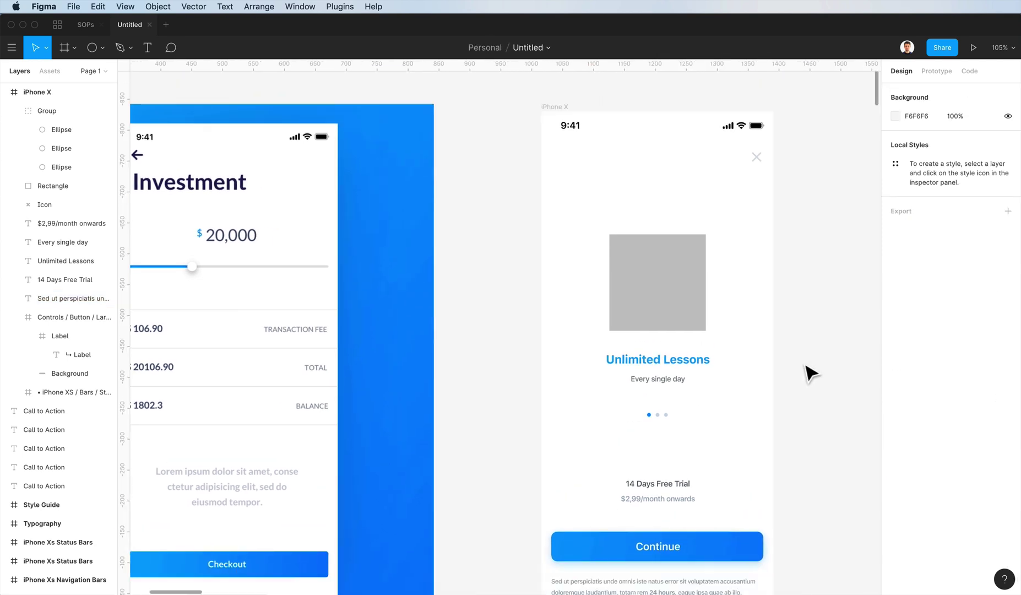
pyautogui.scroll(-3, 809, 372)
pyautogui.click(728, 492)
pyautogui.click(795, 438)
pyautogui.click(694, 538)
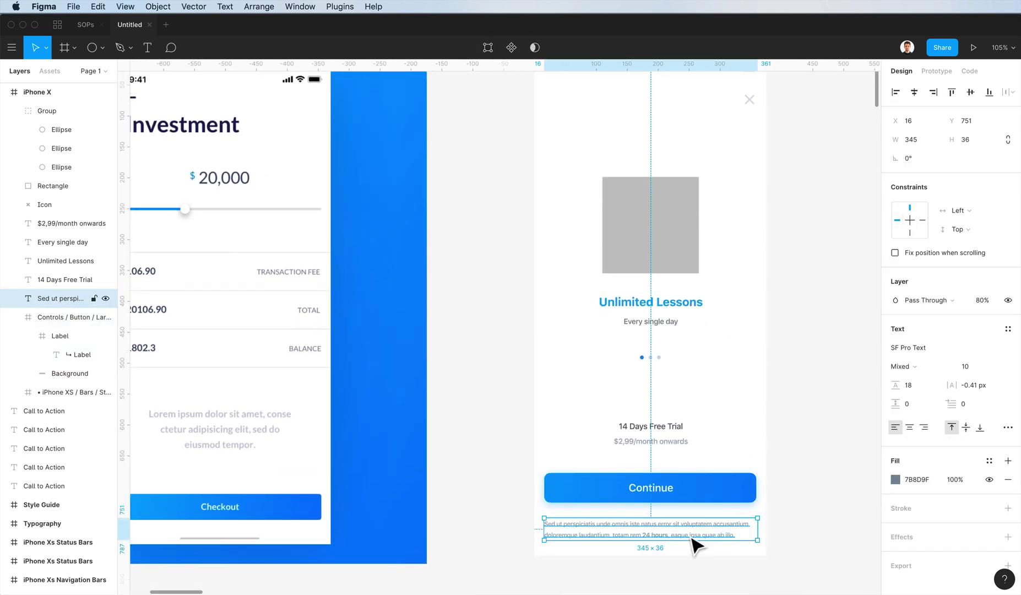
pyautogui.click(783, 434)
pyautogui.hscroll(-2, 784, 434)
pyautogui.scroll(2, 784, 433)
pyautogui.hscroll(2, 784, 434)
pyautogui.scroll(-1, 784, 434)
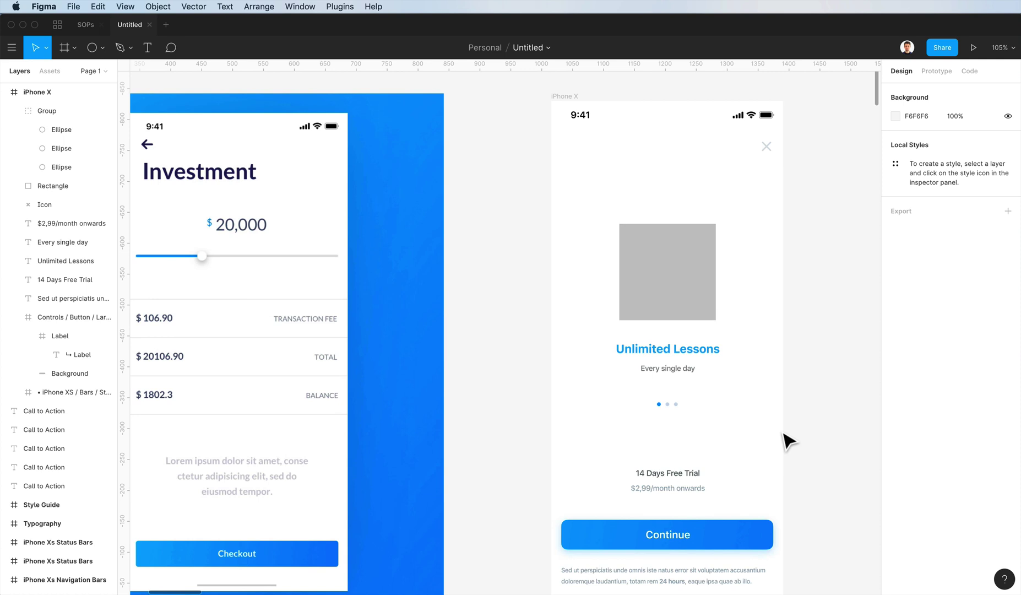
pyautogui.press('super+space')
pyautogui.write('nu')
pyautogui.press('Return')
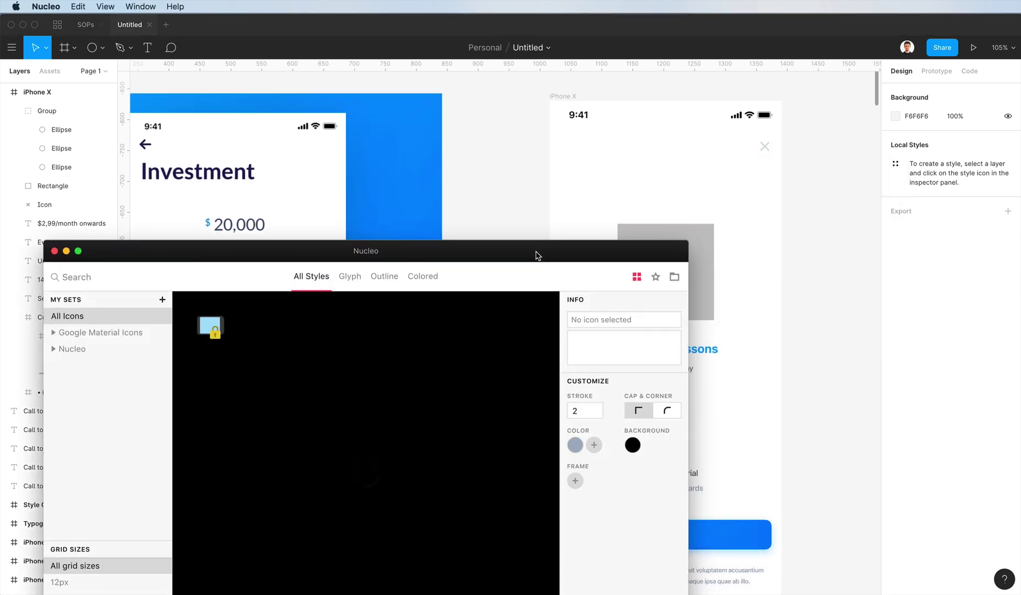
pyautogui.click(54, 250)
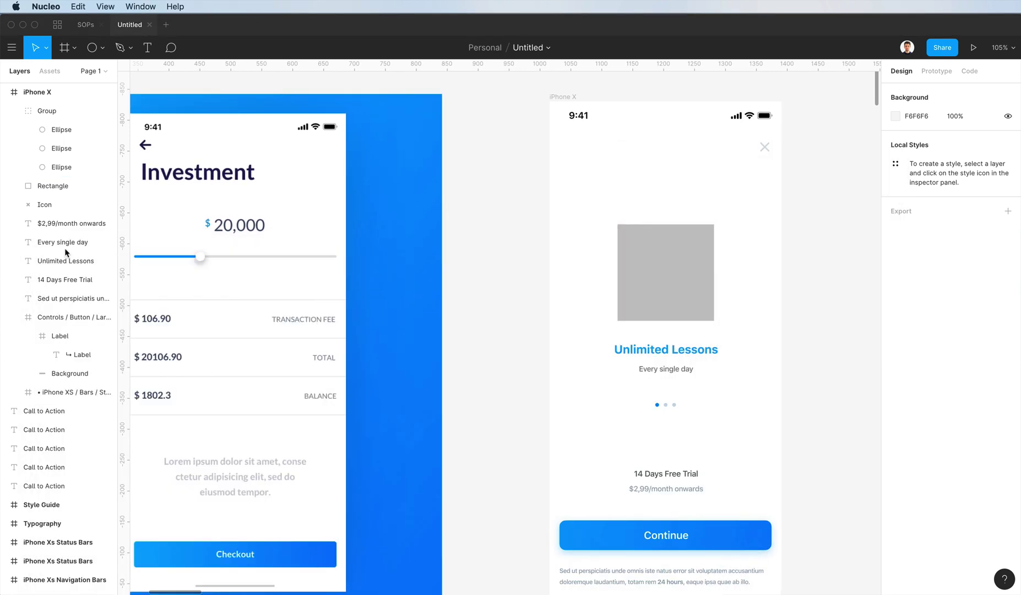
# Switch to Flaticon and search its icons for "language"
pyautogui.press('super+space')
pyautogui.write('nucflat')
pyautogui.press('Return')
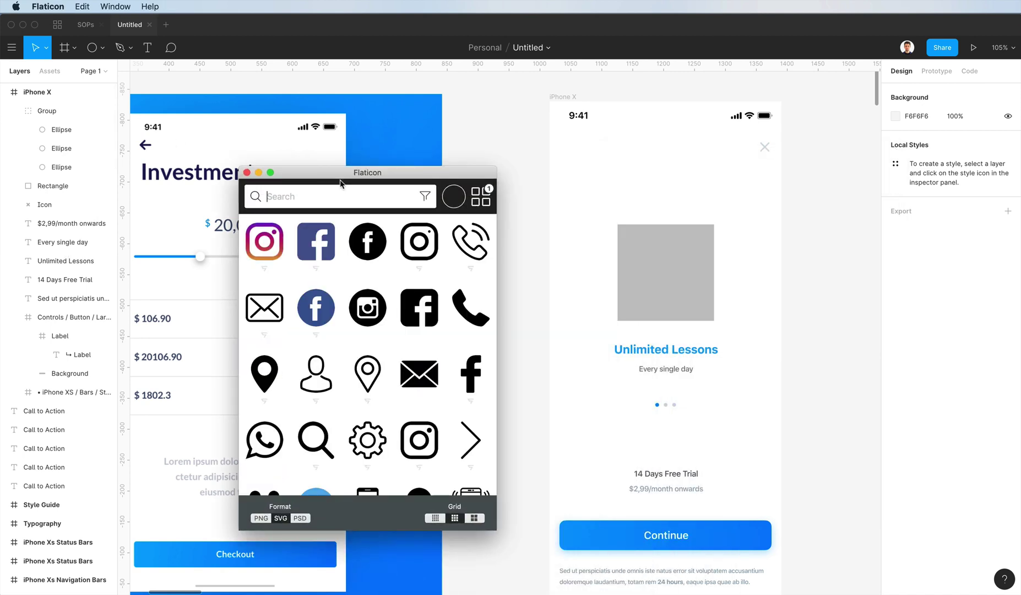
pyautogui.write('language')
pyautogui.press('Return')
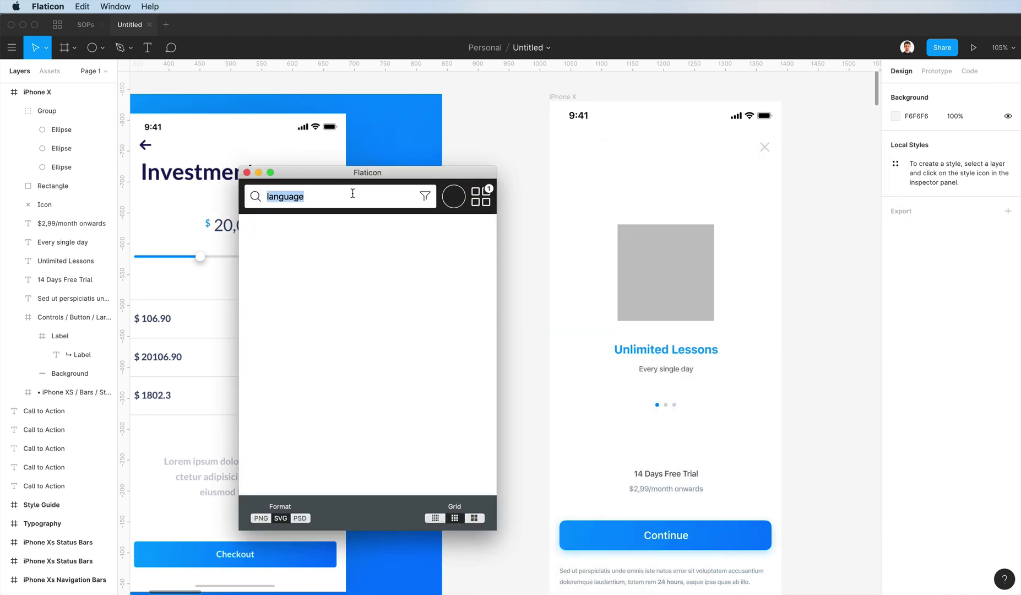
pyautogui.scroll(-15, 377, 328)
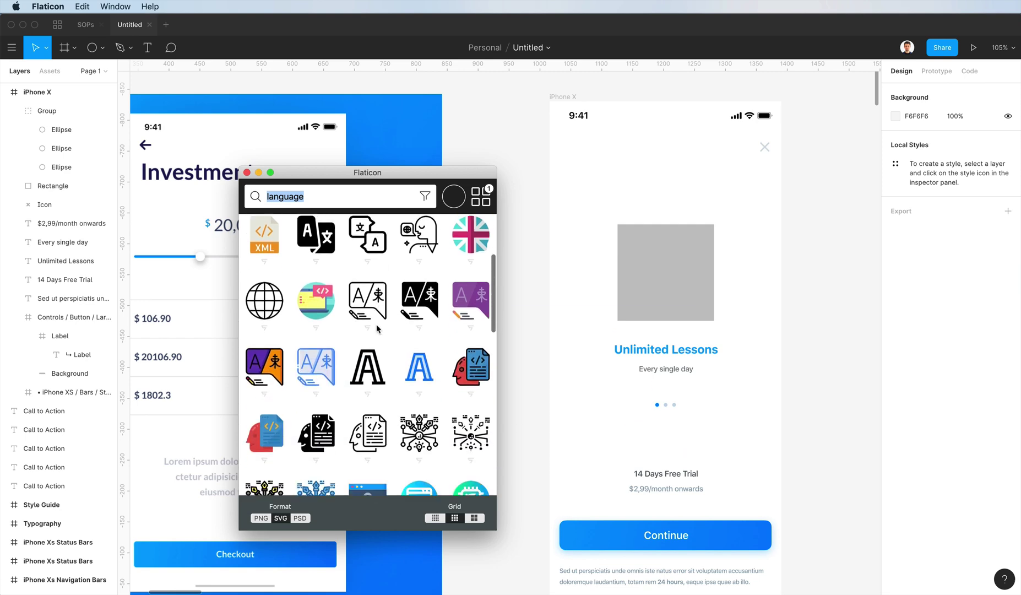
# Search the icon library for "course" and look through the icons
pyautogui.write('course')
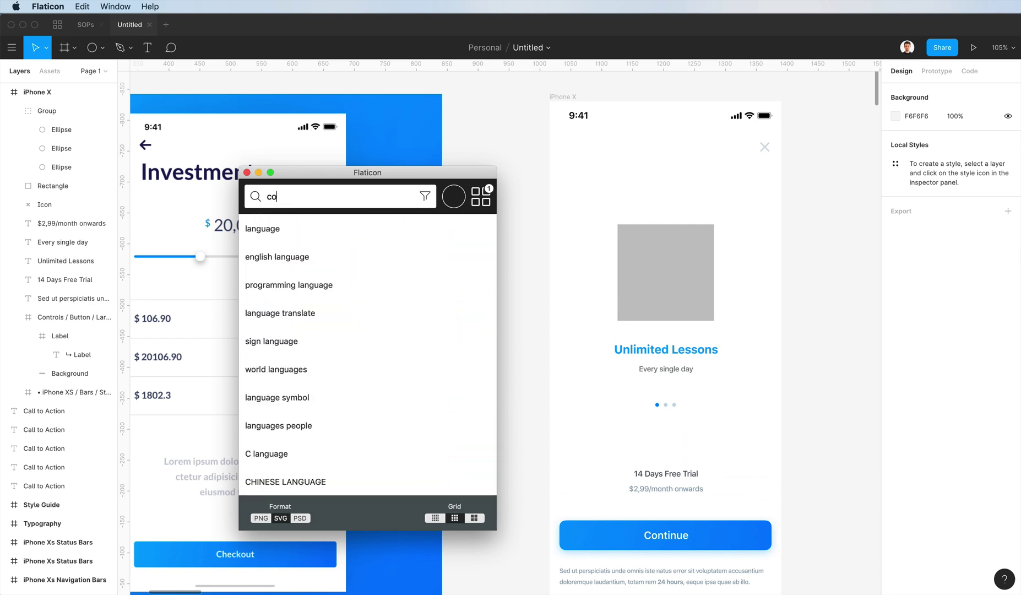
pyautogui.press('Return')
pyautogui.scroll(-10, 386, 329)
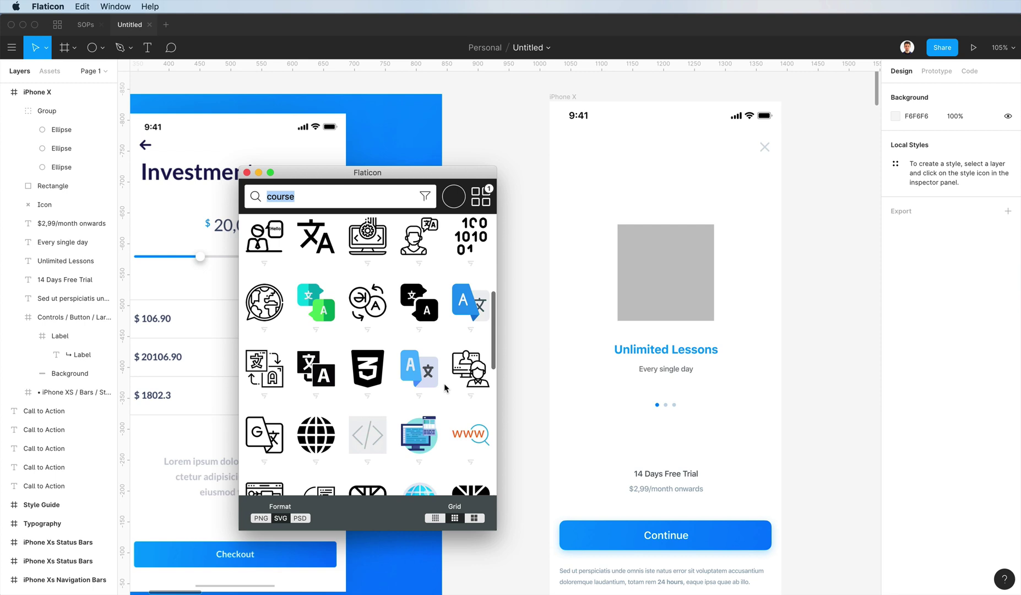
pyautogui.scroll(-5, 446, 388)
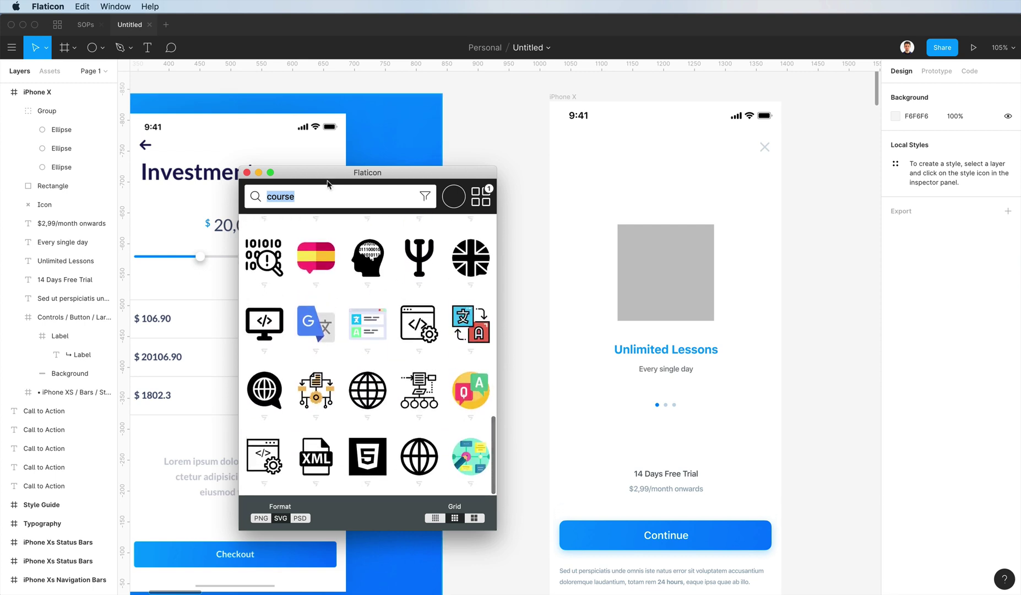
# Search the icons for "learn" and place the yellow-circle icon of a man reading a green book onto the iPhone X frame in Figma
pyautogui.write('learn')
pyautogui.press('Return')
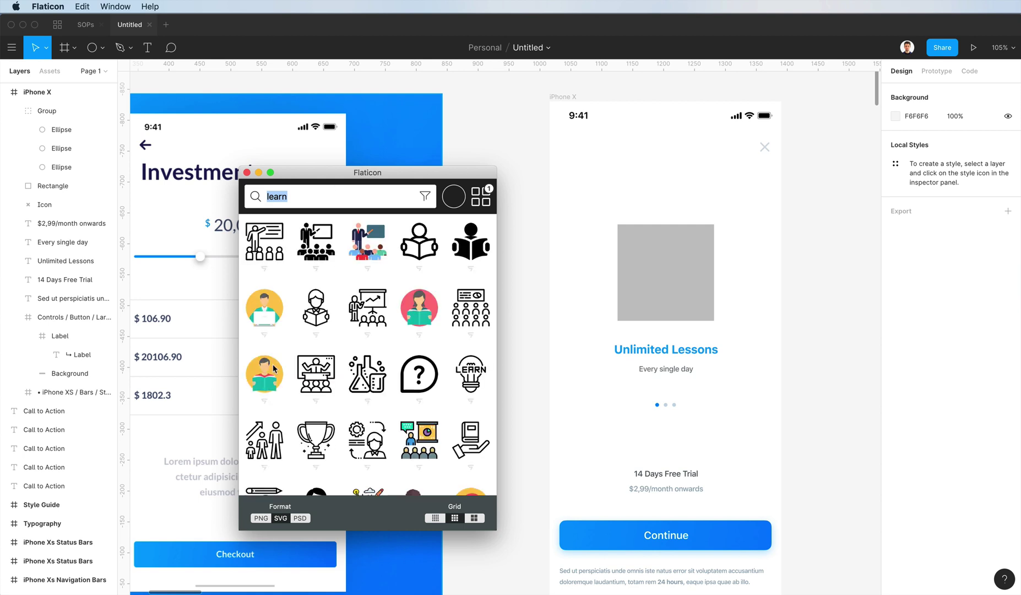
pyautogui.scroll(-4, 266, 376)
pyautogui.scroll(-8, 402, 374)
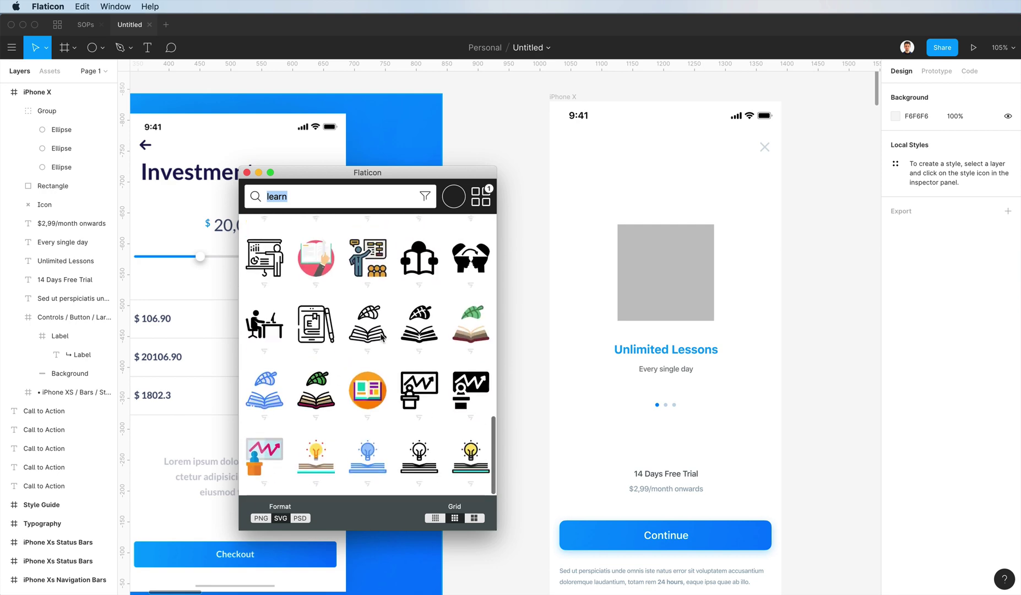
pyautogui.scroll(8, 289, 398)
pyautogui.moveTo(275, 386); pyautogui.dragTo(602, 280)
pyautogui.click(715, 221)
pyautogui.doubleClick(716, 236)
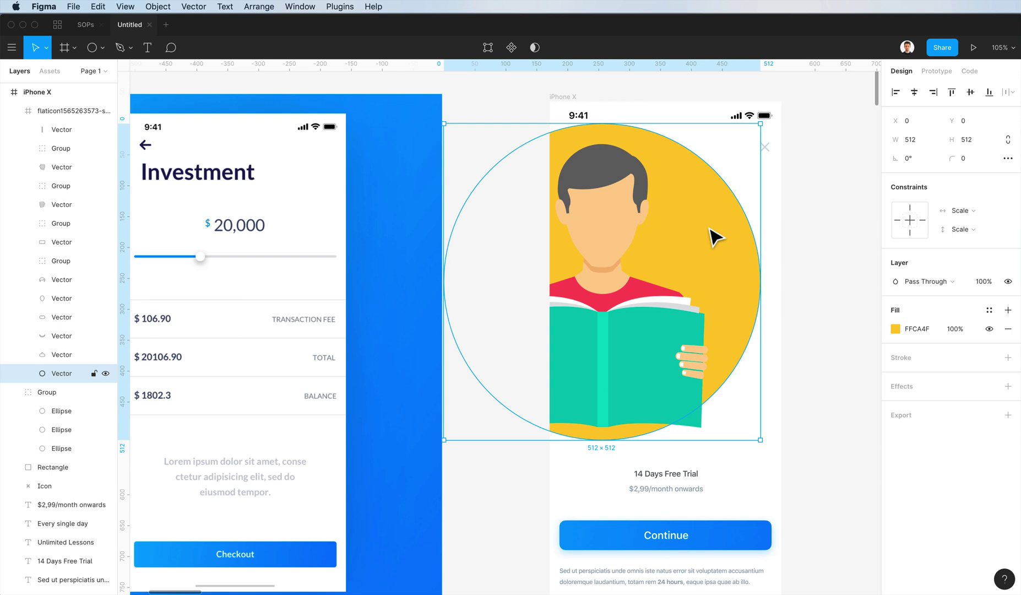
# Move the reading-man illustration out of the iPhone X frame and scale it to 144 × 144 over the grey placeholder
pyautogui.press('Escape')
pyautogui.moveTo(717, 246); pyautogui.dragTo(791, 256)
pyautogui.press('k')
pyautogui.moveTo(833, 137); pyautogui.dragTo(700, 258)
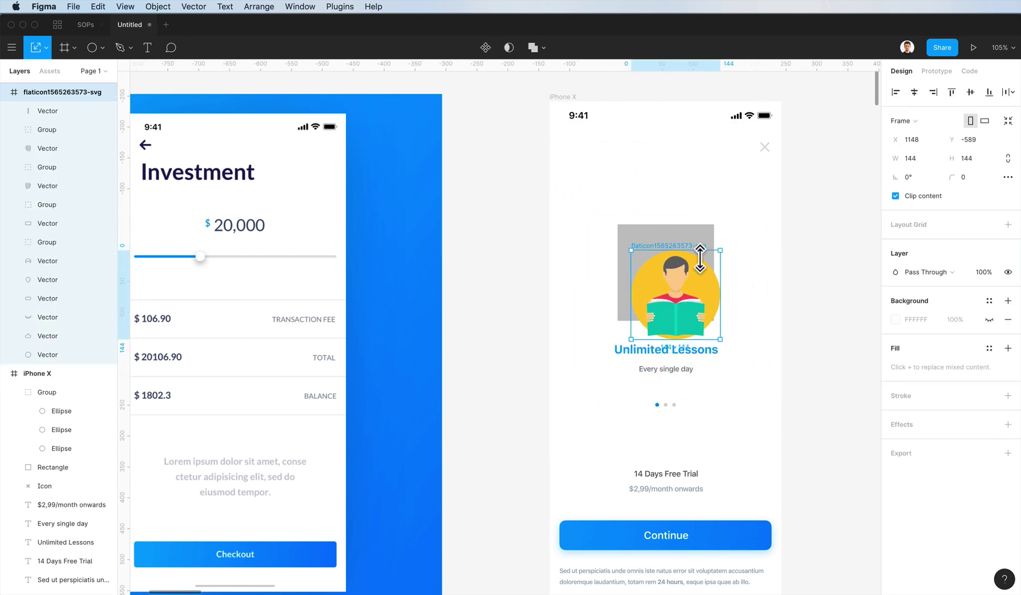
# Regroup the illustration's layers as a plain group and place a copy of it beside the iPhone X frame
pyautogui.scroll(3, 700, 256)
pyautogui.press('Return')
pyautogui.press('super+g')
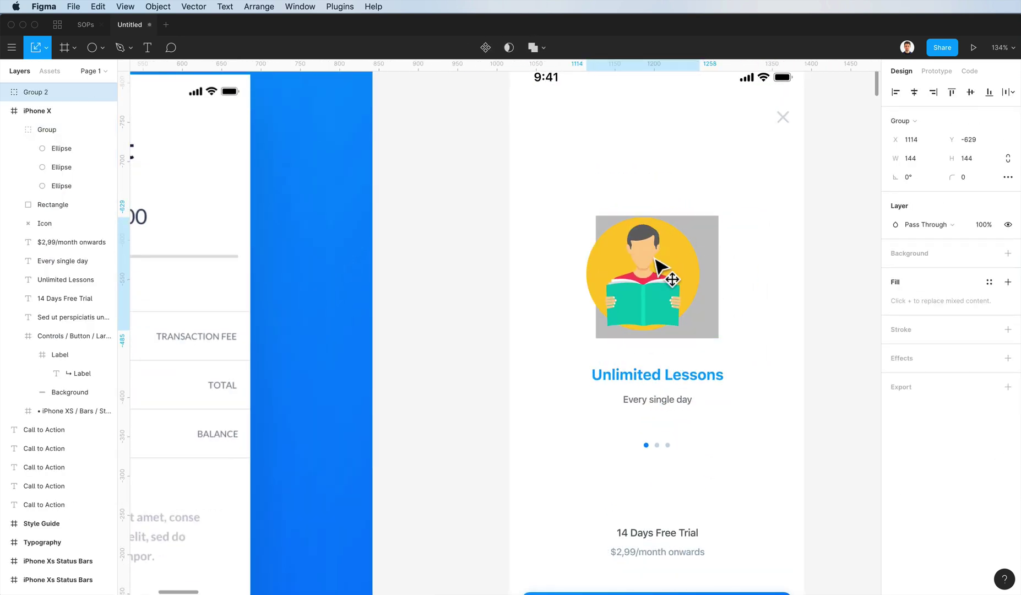
pyautogui.scroll(-3, 673, 278)
pyautogui.moveTo(647, 276); pyautogui.dragTo(808, 261)
pyautogui.click(719, 233)
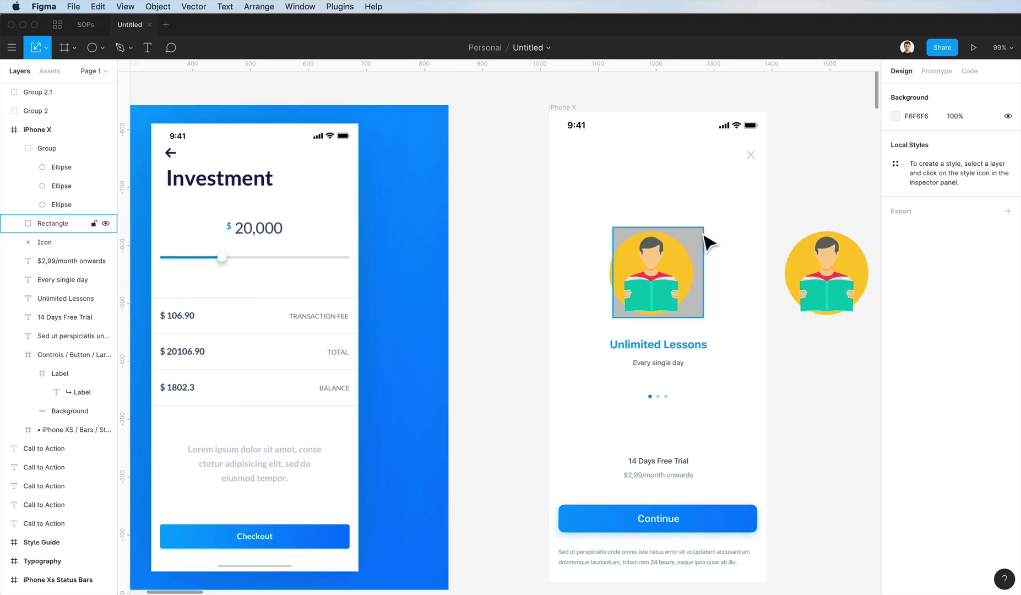
# Delete the grey placeholder square and enlarge the yellow circle behind the reading man to 180 × 180
pyautogui.click(702, 237)
pyautogui.press('BackSpace')
pyautogui.doubleClick(672, 257)
pyautogui.moveTo(694, 231); pyautogui.dragTo(714, 229)
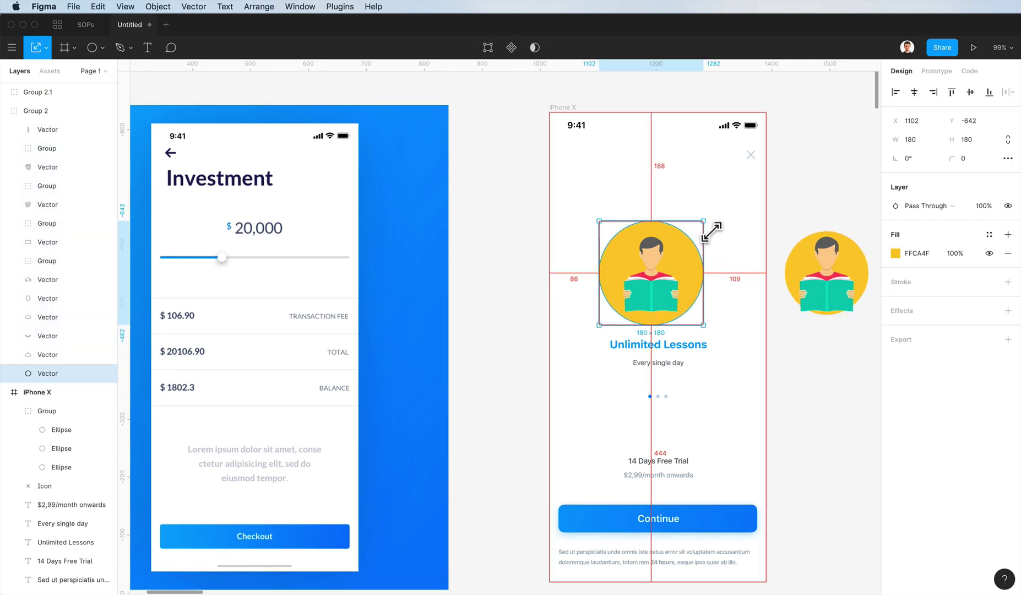
# Try a linear gradient fill on the circle using a blue sampled from the Continue button
pyautogui.click(895, 253)
pyautogui.click(791, 262)
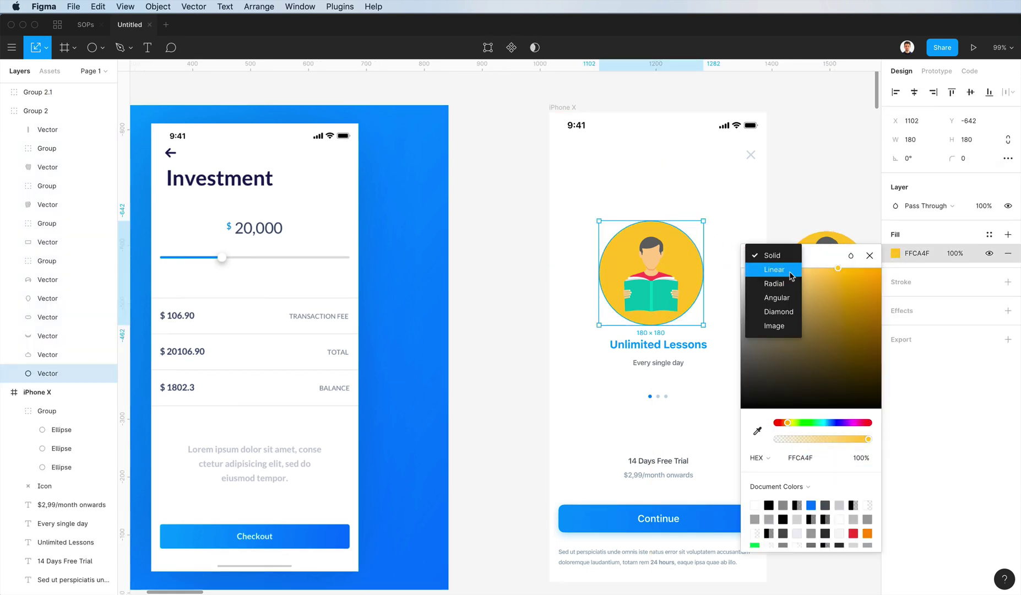
pyautogui.click(771, 266)
pyautogui.press('i')
pyautogui.click(574, 515)
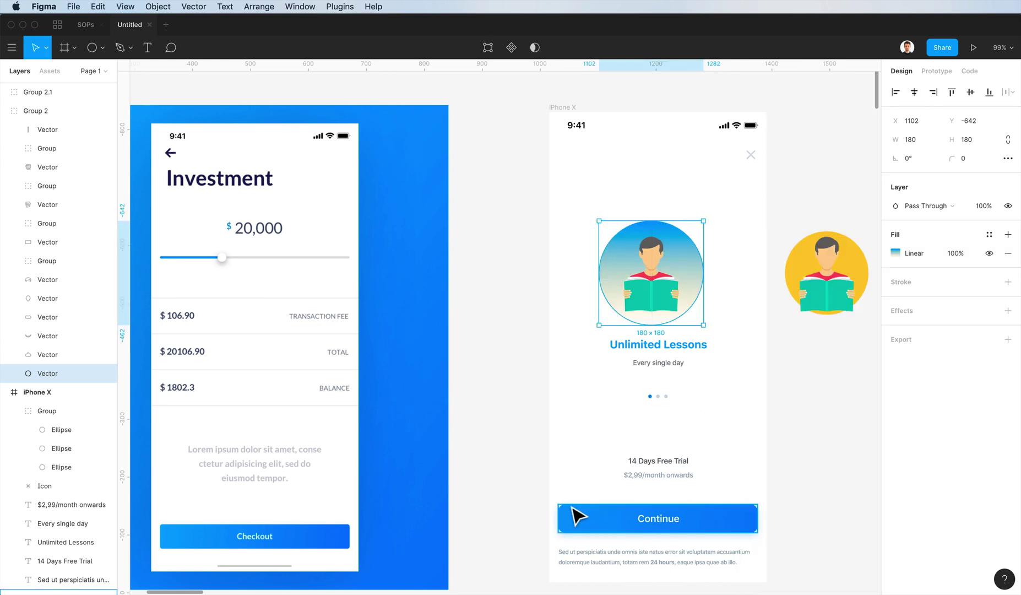
# Copy the Continue button's gradient and drop-shadow style onto the circle and set the circle's opacity to 10%
pyautogui.doubleClick(584, 520)
pyautogui.click(684, 253)
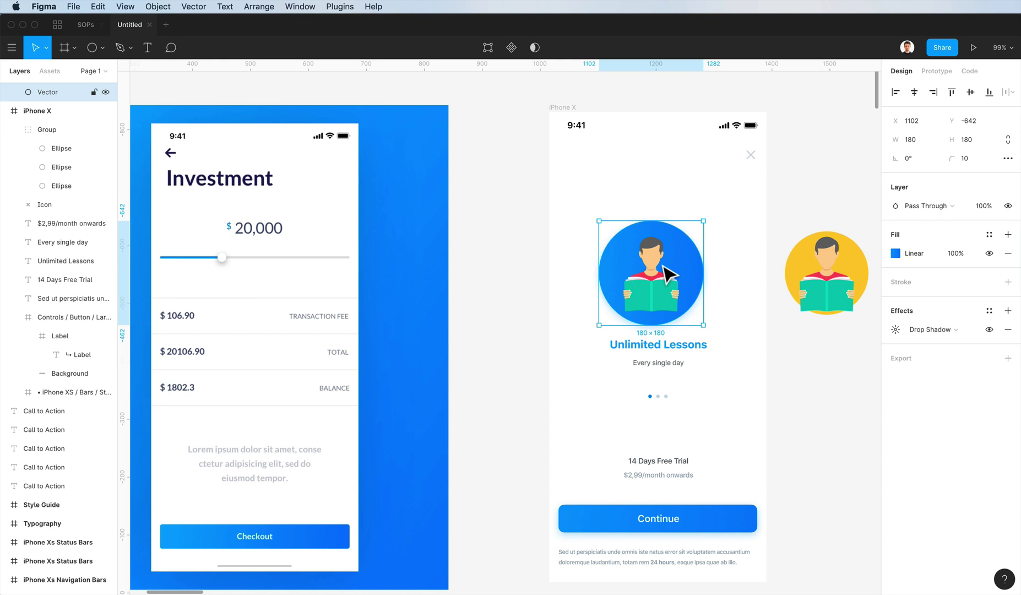
pyautogui.scroll(3, 664, 267)
pyautogui.scroll(-2, 669, 270)
pyautogui.hscroll(2, 670, 270)
pyautogui.click(689, 273)
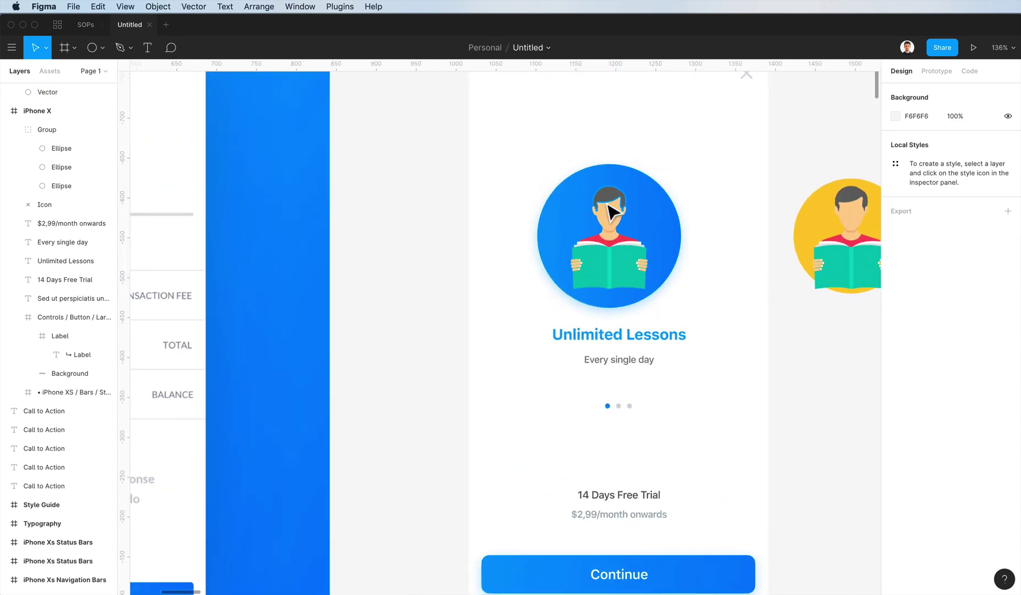
pyautogui.click(661, 231)
pyautogui.press('1')
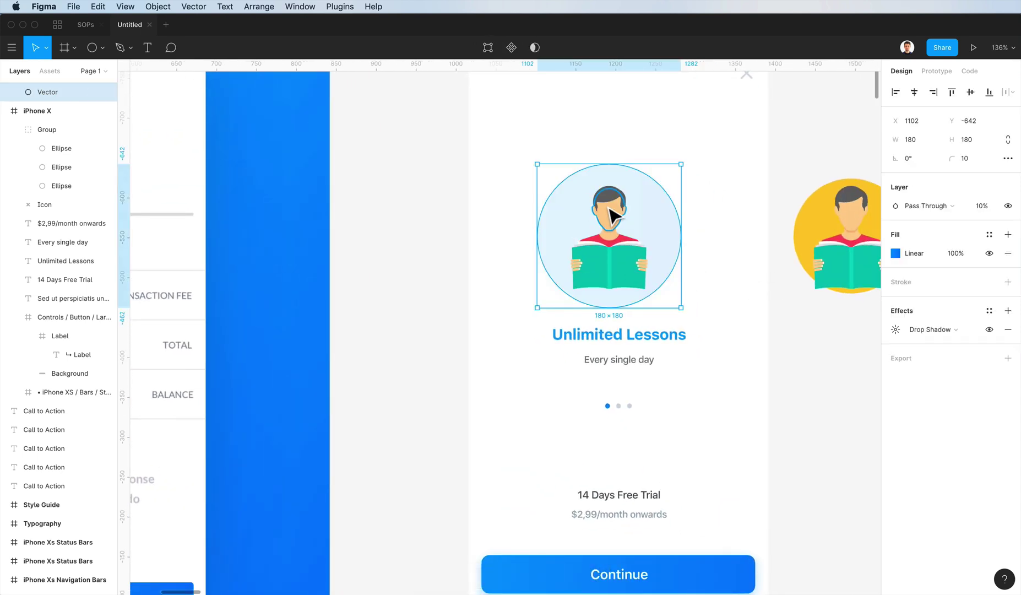
# Paste the button's blue gradient and drop-shadow style onto the man's hair, the book cover and the book's spine
pyautogui.click(611, 202)
pyautogui.press('alt+super+v')
pyautogui.click(712, 164)
pyautogui.scroll(2, 634, 188)
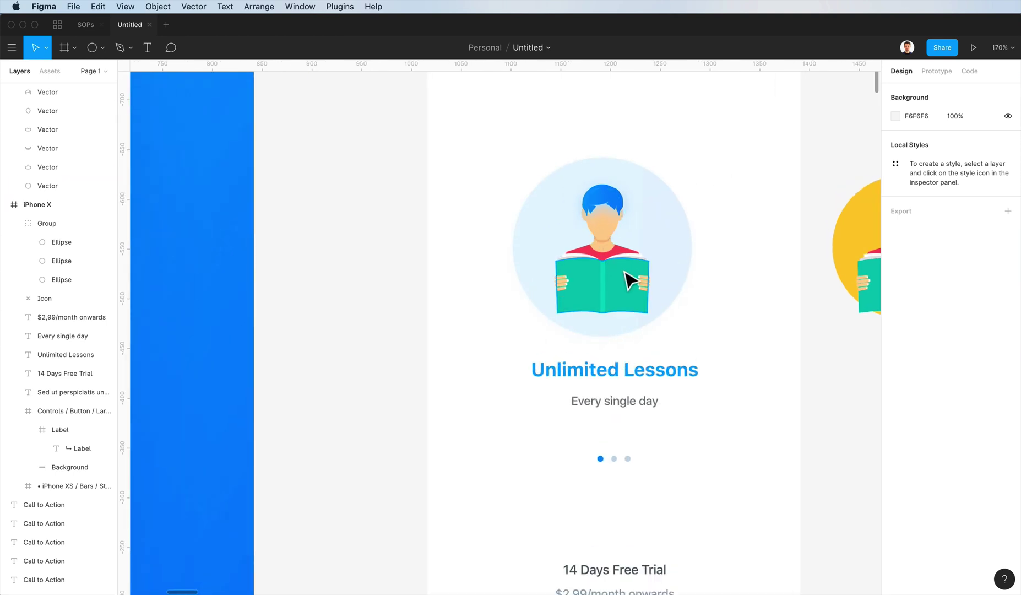
pyautogui.click(626, 273)
pyautogui.press('alt+super+v')
pyautogui.click(605, 283)
pyautogui.press('alt+super+v')
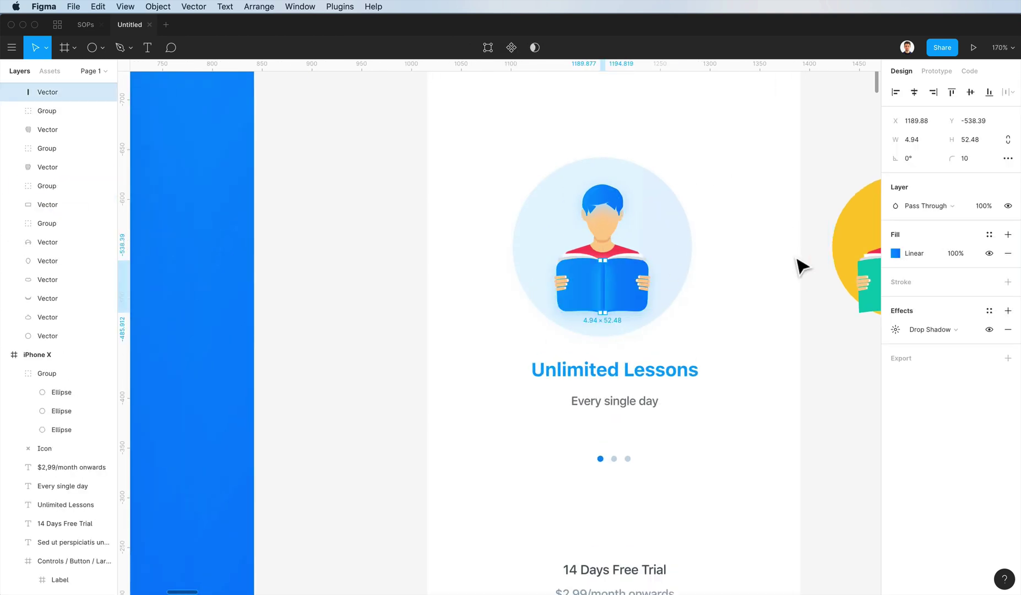
pyautogui.click(802, 266)
# Change the man's face fill to a linear gradient with both stops FED198 at 100% opacity
pyautogui.scroll(2, 720, 267)
pyautogui.click(615, 266)
pyautogui.click(895, 254)
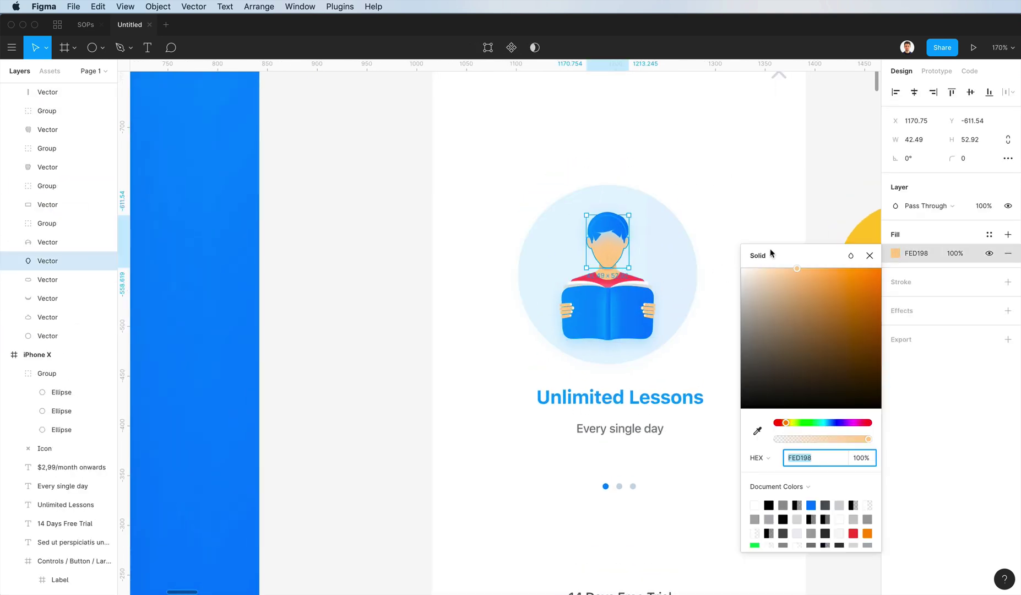
pyautogui.click(766, 249)
pyautogui.click(785, 270)
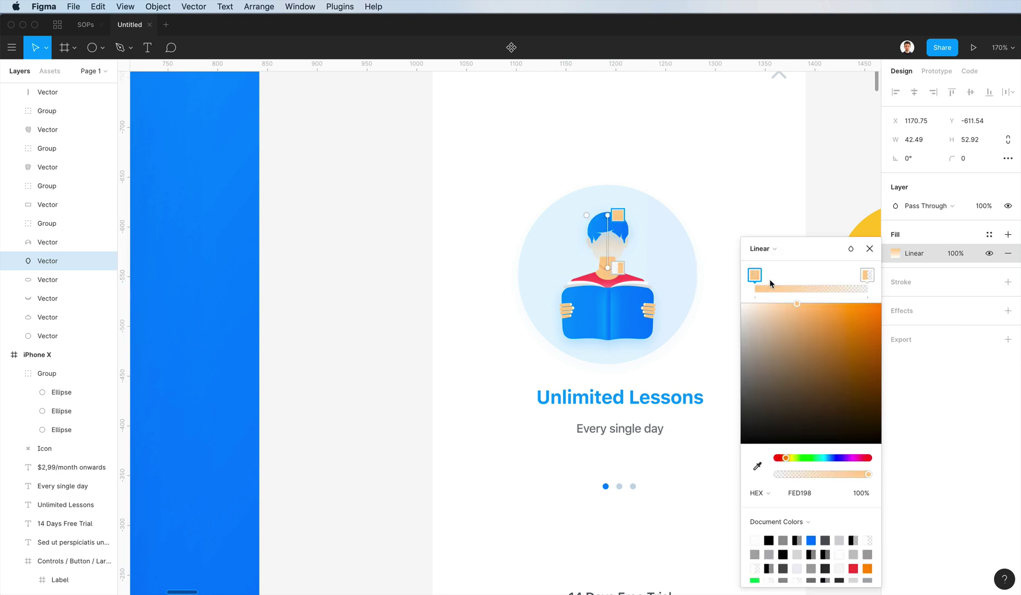
pyautogui.click(868, 274)
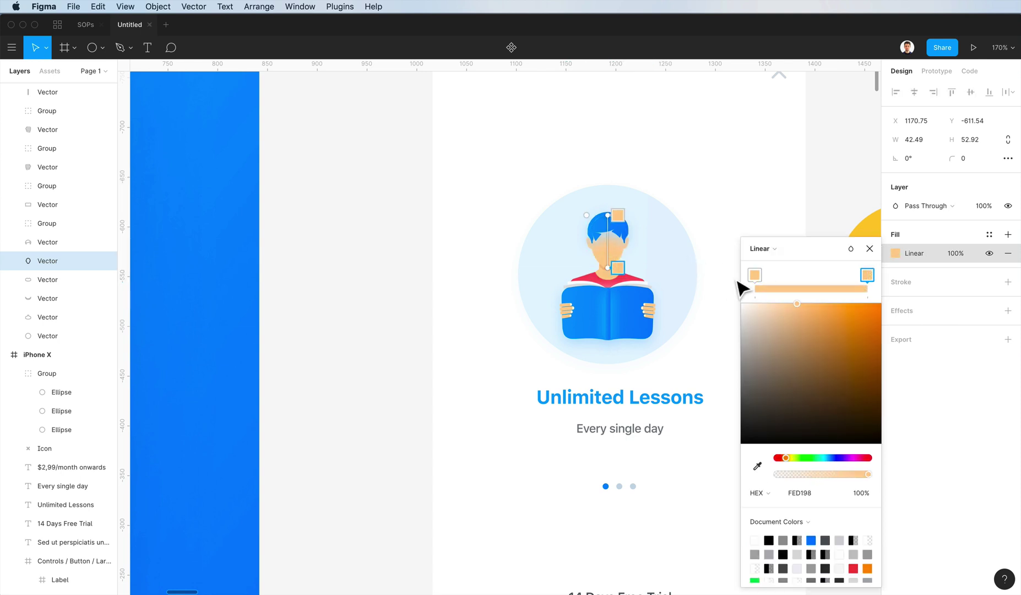
# Recolour the face gradient's end stop orange-red and add a middle stop coloured FFA5A5
pyautogui.click(828, 302)
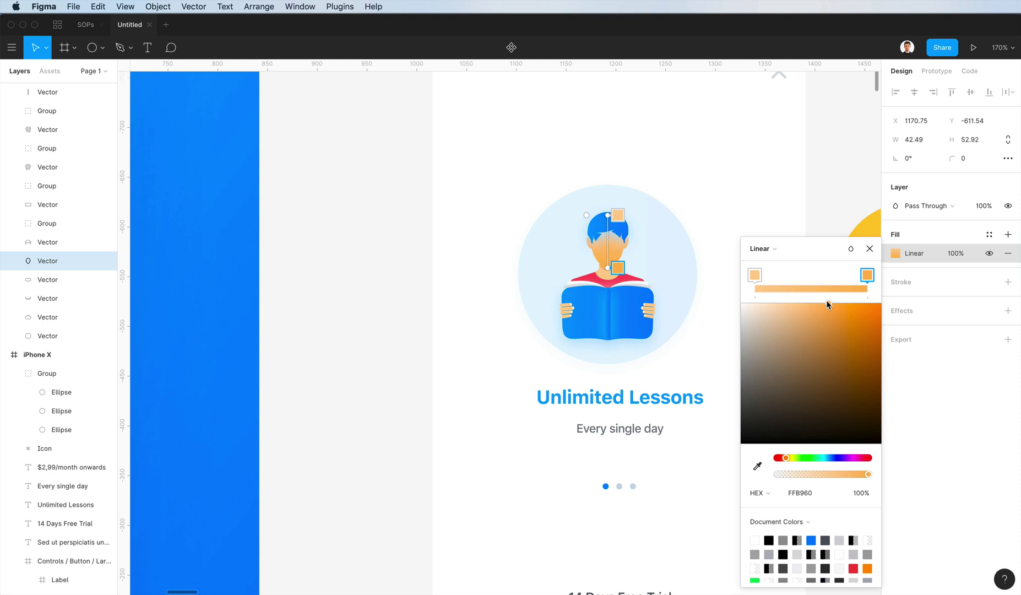
pyautogui.moveTo(782, 459); pyautogui.dragTo(780, 459)
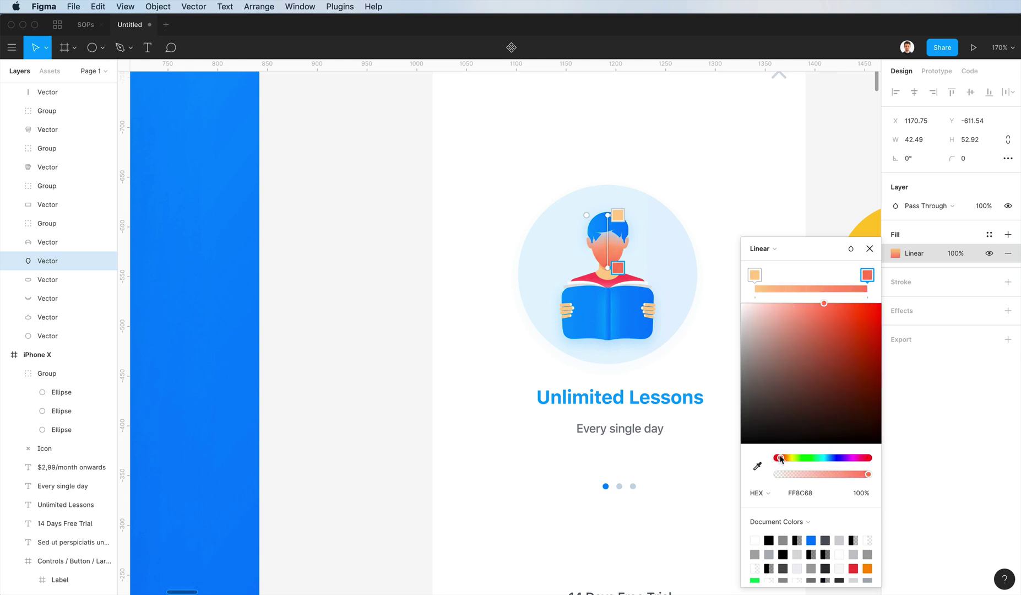
pyautogui.click(800, 290)
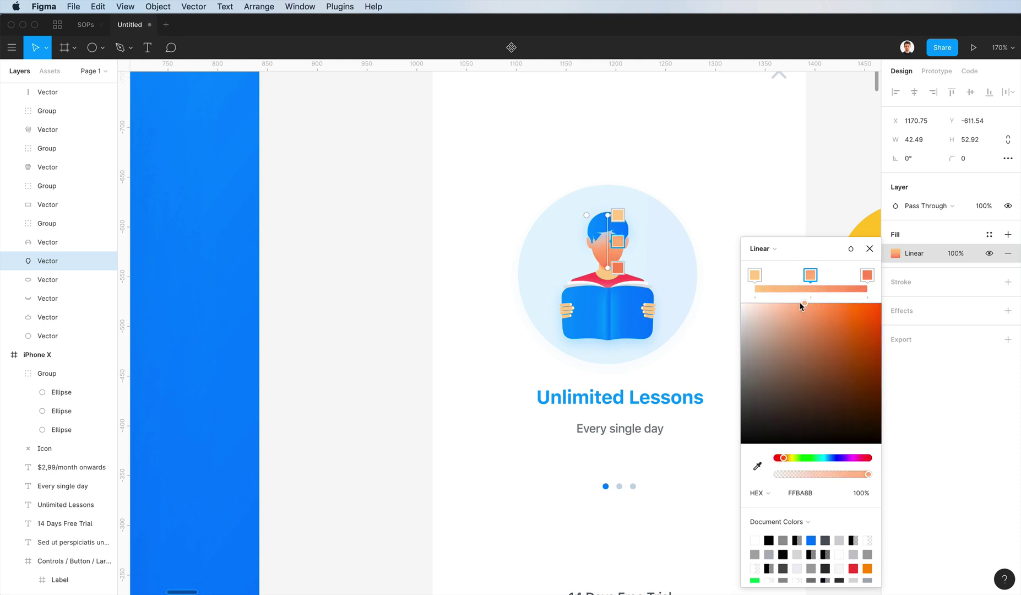
pyautogui.moveTo(779, 458); pyautogui.dragTo(775, 457)
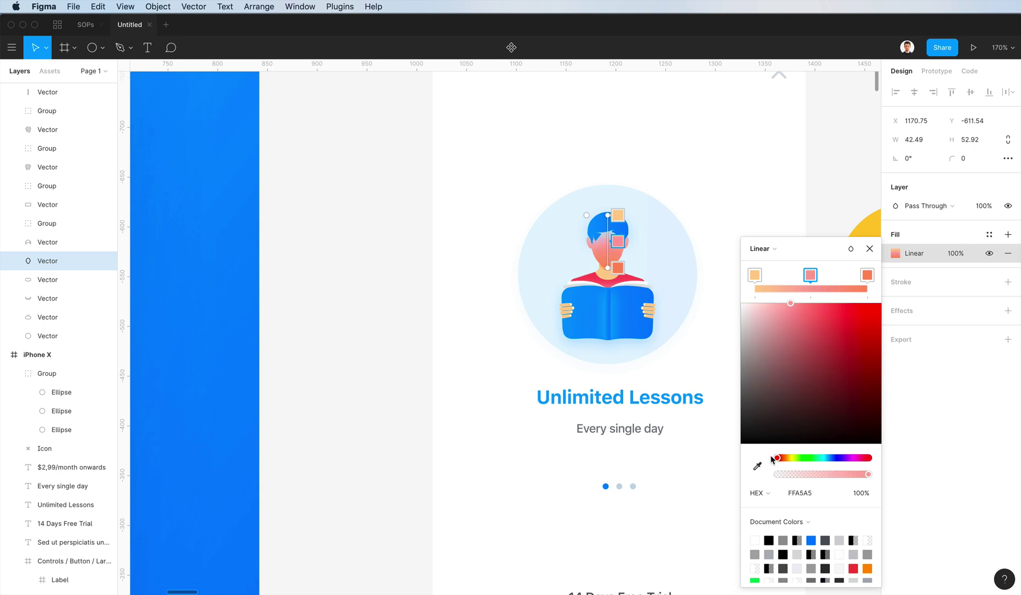
# Lighten the face gradient's middle stop to FFDDDD and move it over the orange end stop
pyautogui.click(758, 303)
pyautogui.click(867, 275)
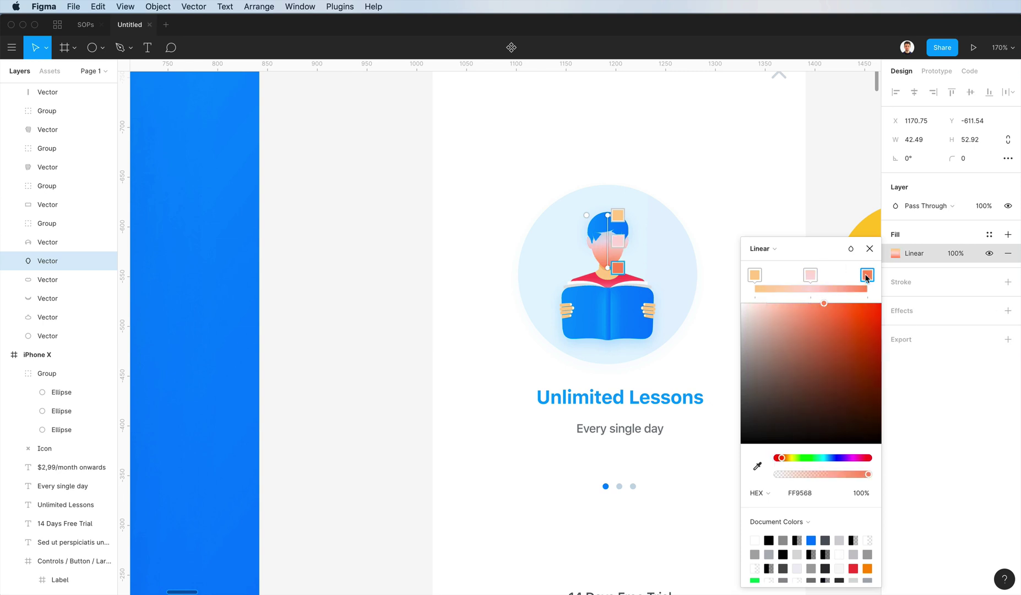
pyautogui.moveTo(836, 289); pyautogui.dragTo(885, 286)
pyautogui.press('Delete')
pyautogui.click(803, 493)
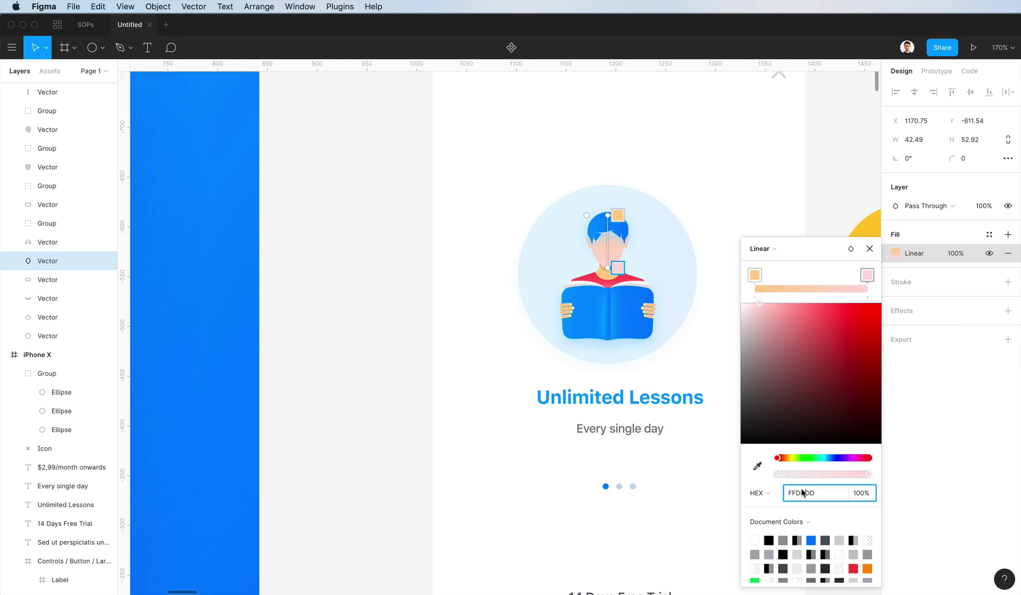
pyautogui.press('super+v')
# Set the face gradient's start stop to pale pink FFDDDD
pyautogui.click(754, 274)
pyautogui.click(803, 493)
pyautogui.write('FFDDDD')
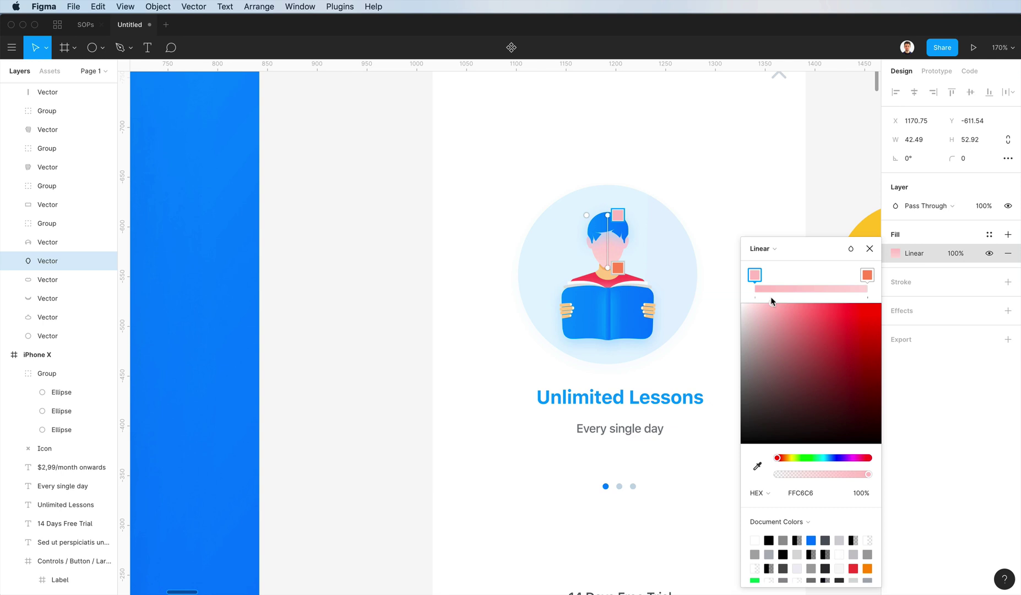
pyautogui.moveTo(772, 297); pyautogui.dragTo(755, 297)
# Try to remove the orange stop from the face gradient
pyautogui.click(867, 275)
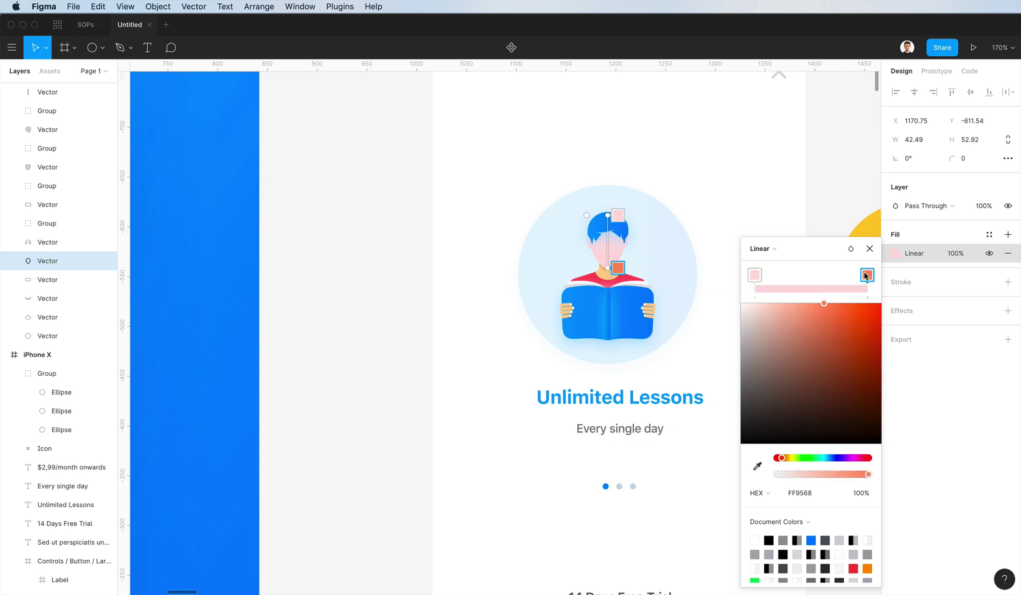
pyautogui.moveTo(868, 276); pyautogui.dragTo(752, 351)
pyautogui.press('BackSpace')
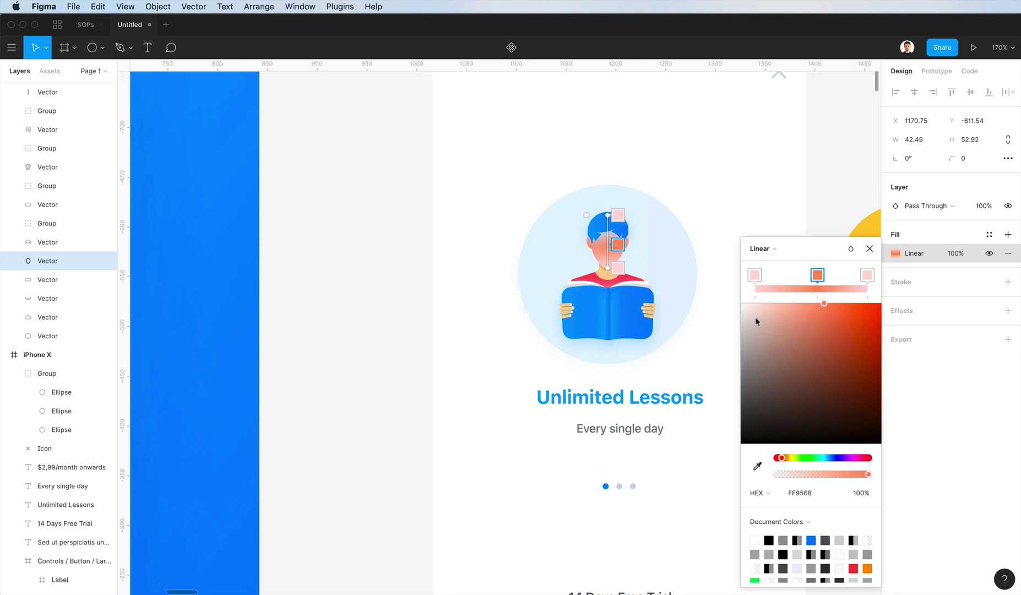
pyautogui.moveTo(817, 278); pyautogui.dragTo(1012, 471)
pyautogui.press('super+z')
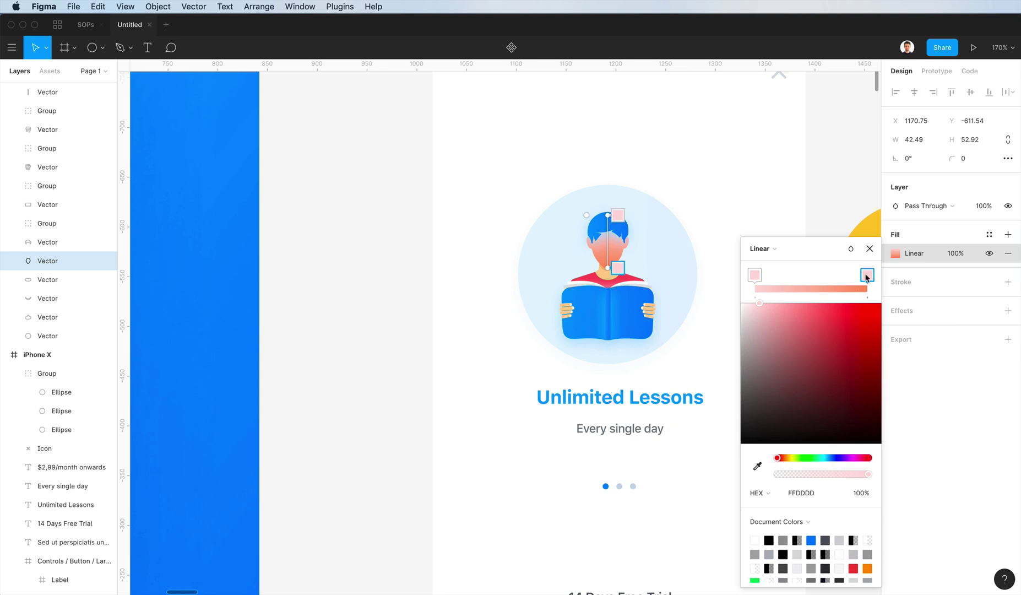
pyautogui.press('Escape')
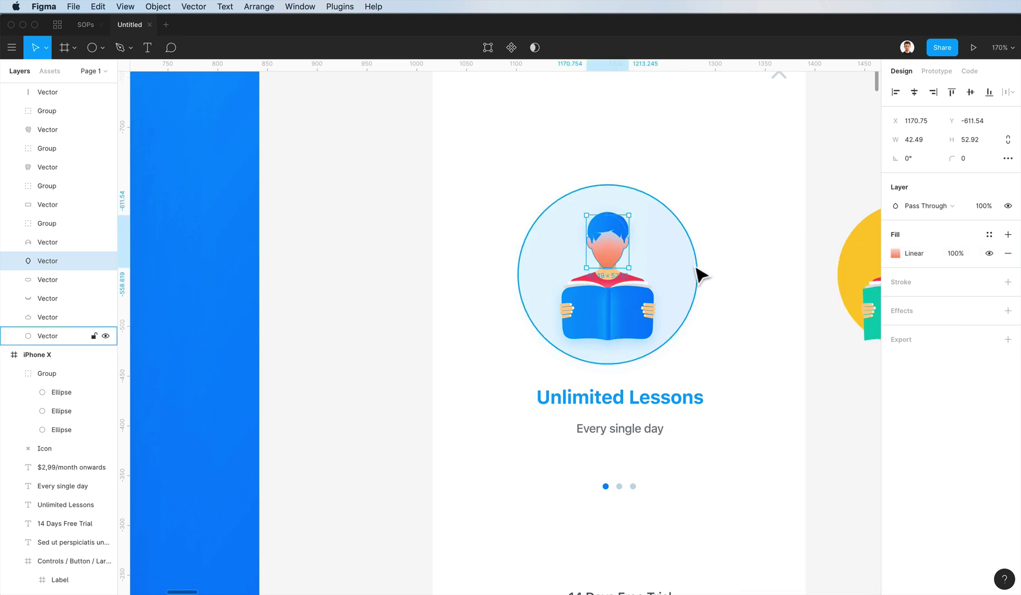
pyautogui.click(896, 253)
pyautogui.press('super+c')
pyautogui.click(868, 276)
pyautogui.press('super+z')
pyautogui.click(867, 275)
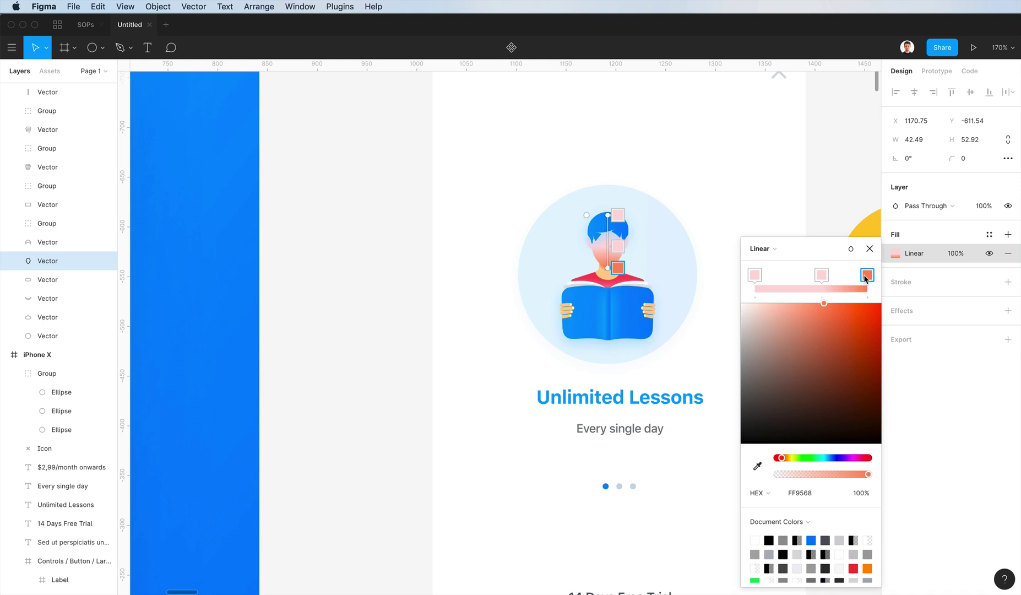
# Replace the face gradient's orange end stop with FFDDDD and deepen it slightly to about FFCACA
pyautogui.click(802, 493)
pyautogui.press('super+v')
pyautogui.press('Return')
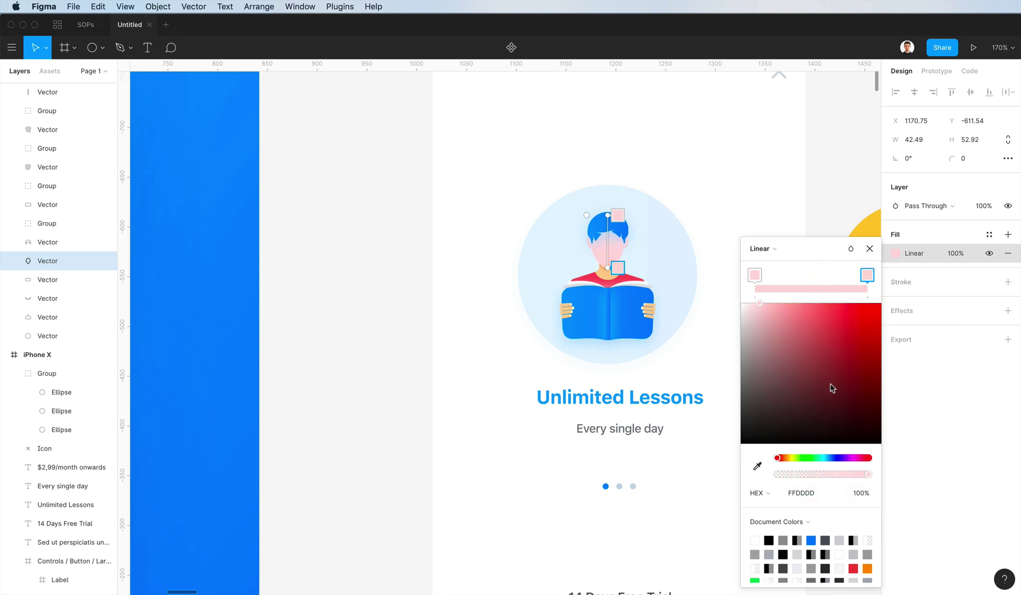
pyautogui.moveTo(768, 303); pyautogui.dragTo(765, 302)
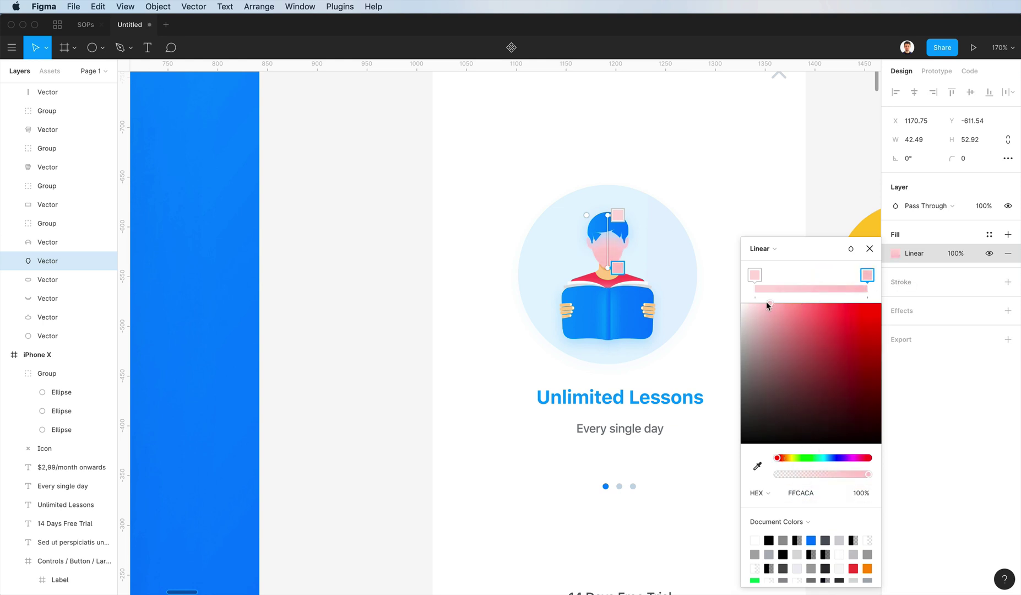
pyautogui.press('Escape')
# Remove the drop shadow from the man's hair
pyautogui.scroll(5, 587, 216)
pyautogui.press('Escape')
pyautogui.click(637, 246)
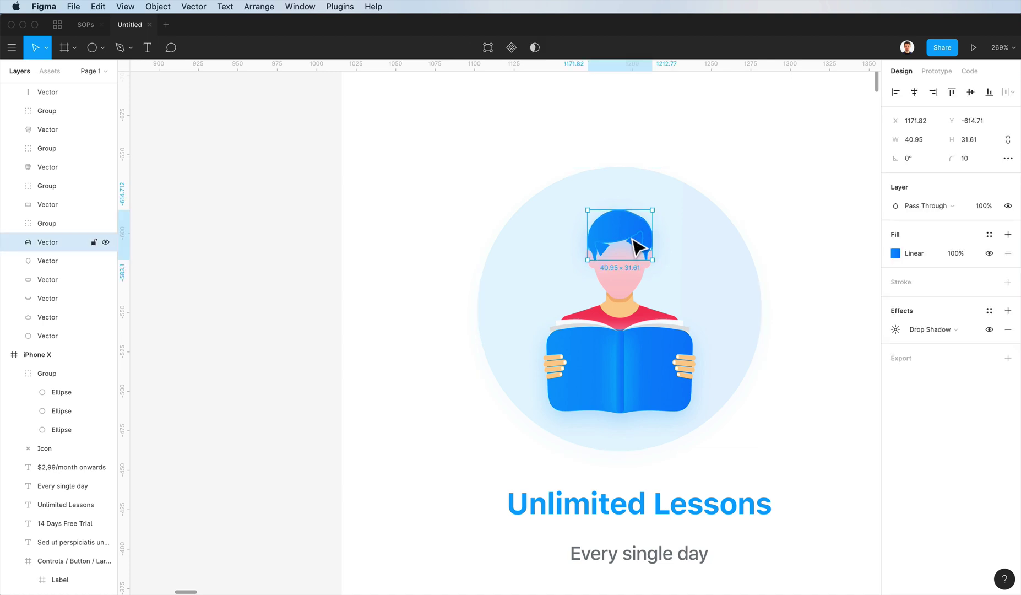
pyautogui.click(1008, 330)
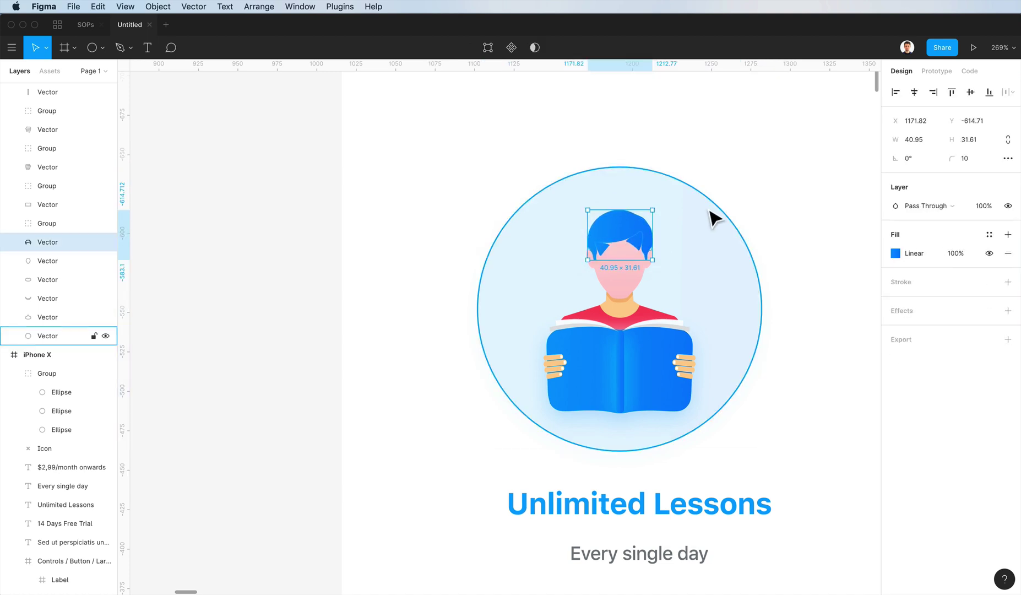
pyautogui.hotkey('ctrl', 'z')
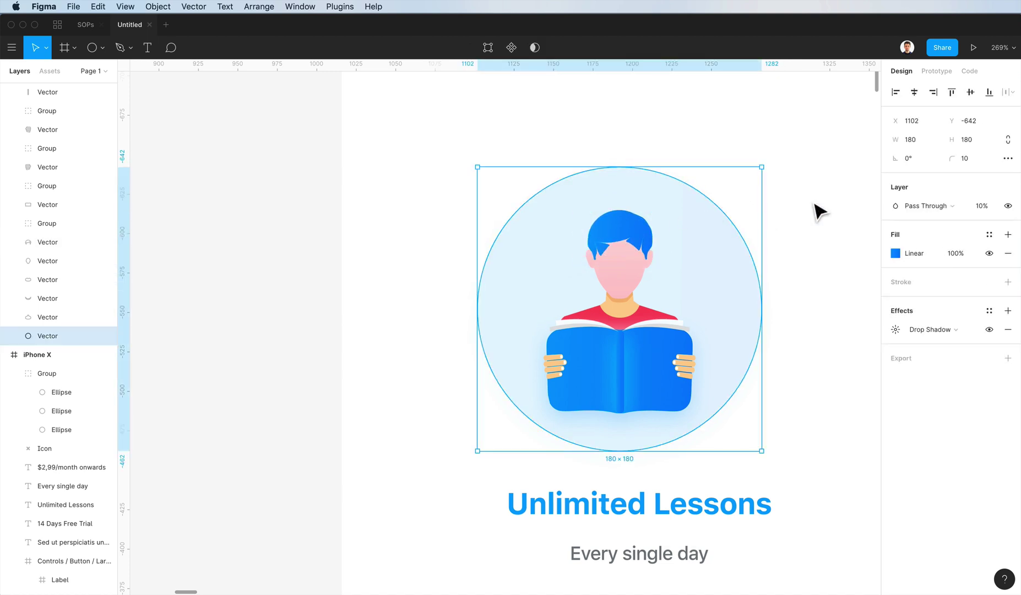
pyautogui.scroll(-3, 816, 210)
pyautogui.hotkey('ctrl', 'shift', 'z')
# Tilt the face gradient diagonally and lighten its start stop to FFEDED
pyautogui.click(692, 264)
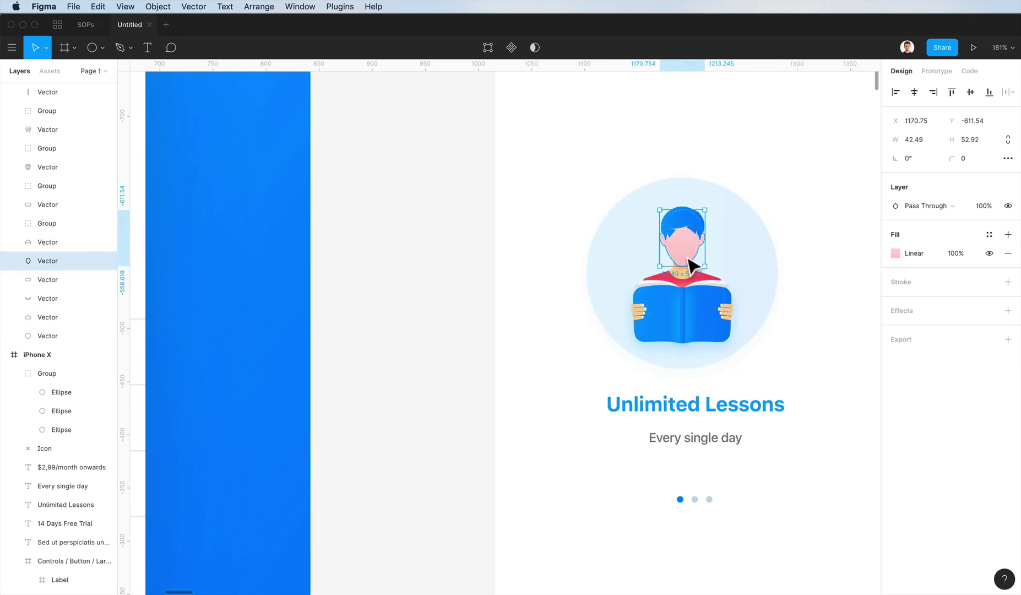
pyautogui.scroll(5, 689, 264)
pyautogui.click(895, 253)
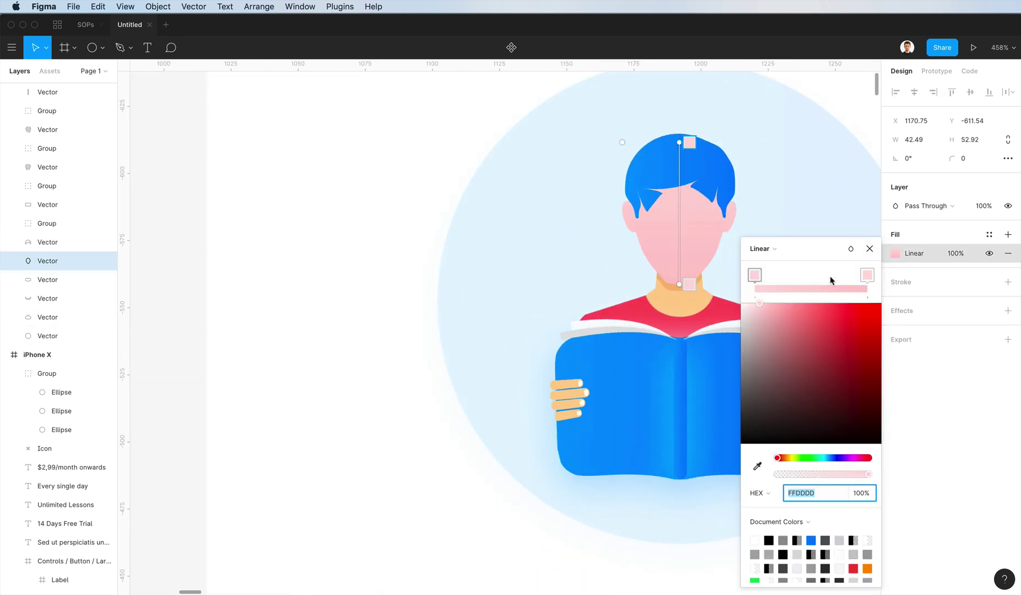
pyautogui.moveTo(704, 295)
pyautogui.mouseDown()
pyautogui.moveTo(721, 279)
pyautogui.moveTo(719, 299)
pyautogui.mouseUp()
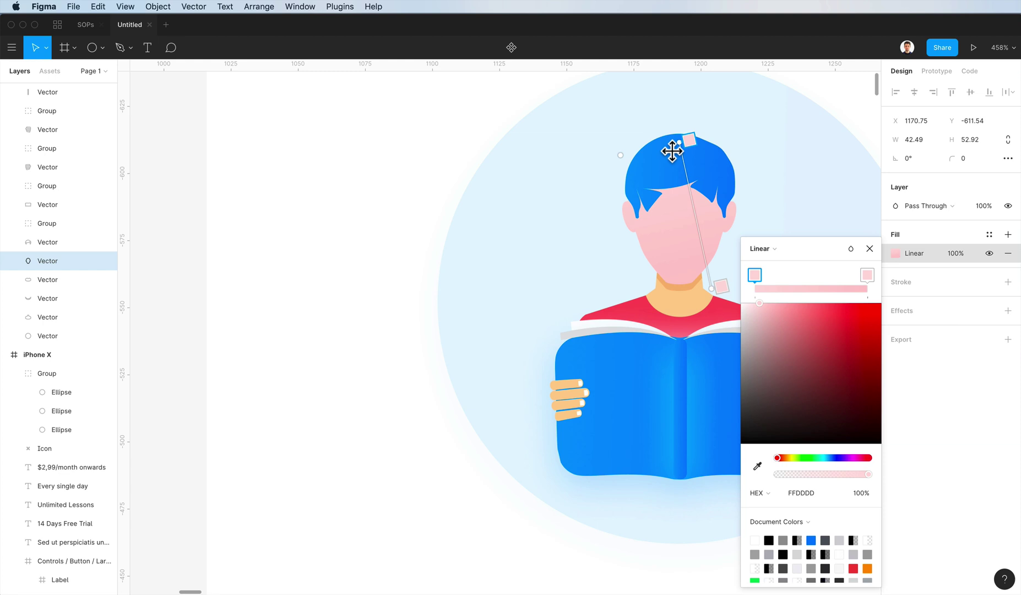
pyautogui.moveTo(672, 151); pyautogui.dragTo(629, 161)
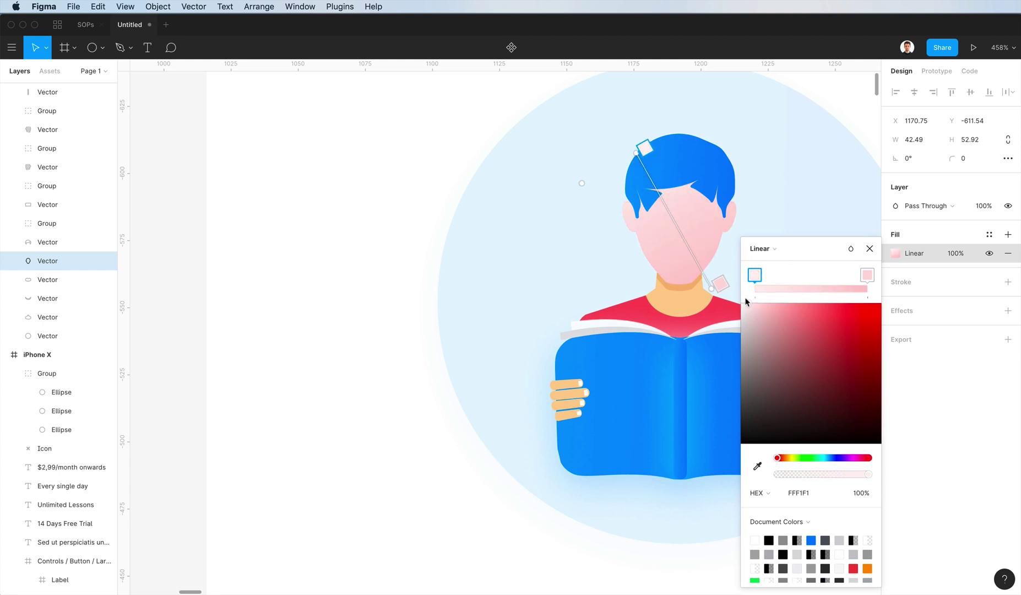
pyautogui.press('Escape')
# Paste the face's pink gradient style onto the man's neck and both hands
pyautogui.click(689, 318)
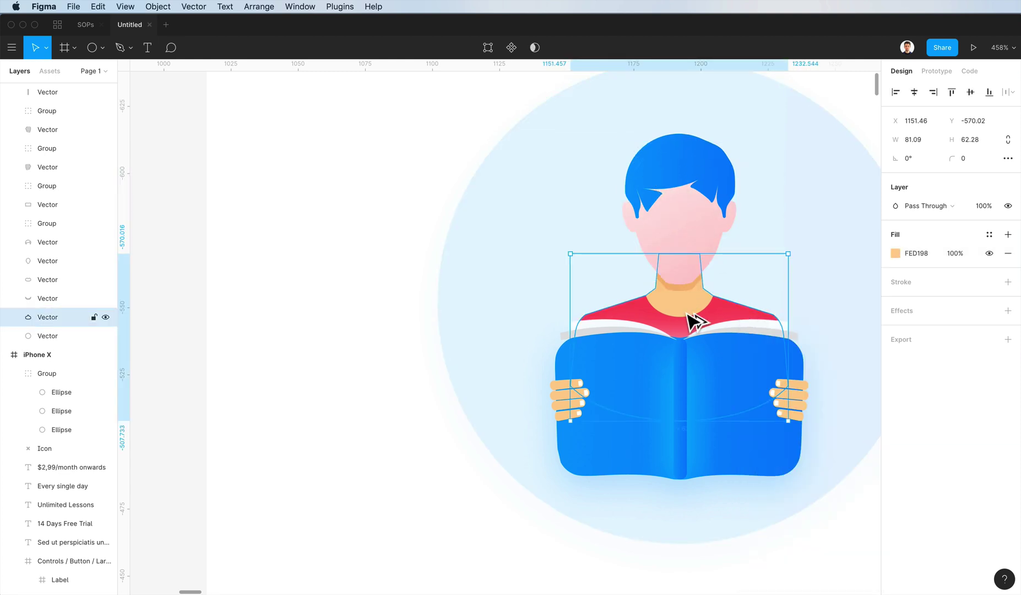
pyautogui.click(800, 399)
pyautogui.keyDown('shift'); pyautogui.click(566, 400); pyautogui.keyUp('shift')
pyautogui.press('alt+super+v')
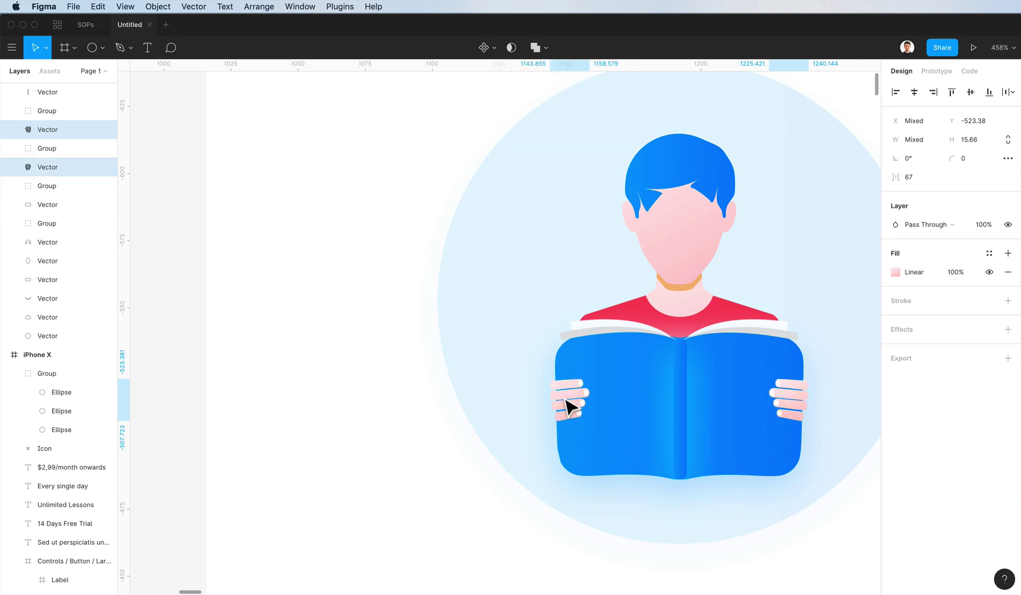
# Deepen the start stop of both hands' gradient to a stronger pink
pyautogui.click(896, 272)
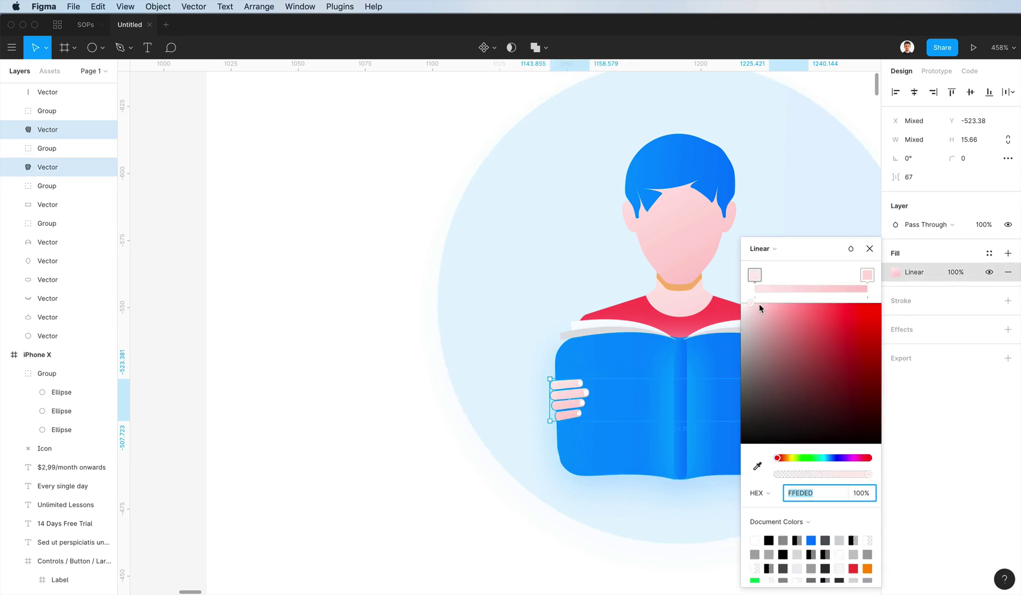
pyautogui.moveTo(760, 304); pyautogui.dragTo(767, 296)
pyautogui.press('Escape')
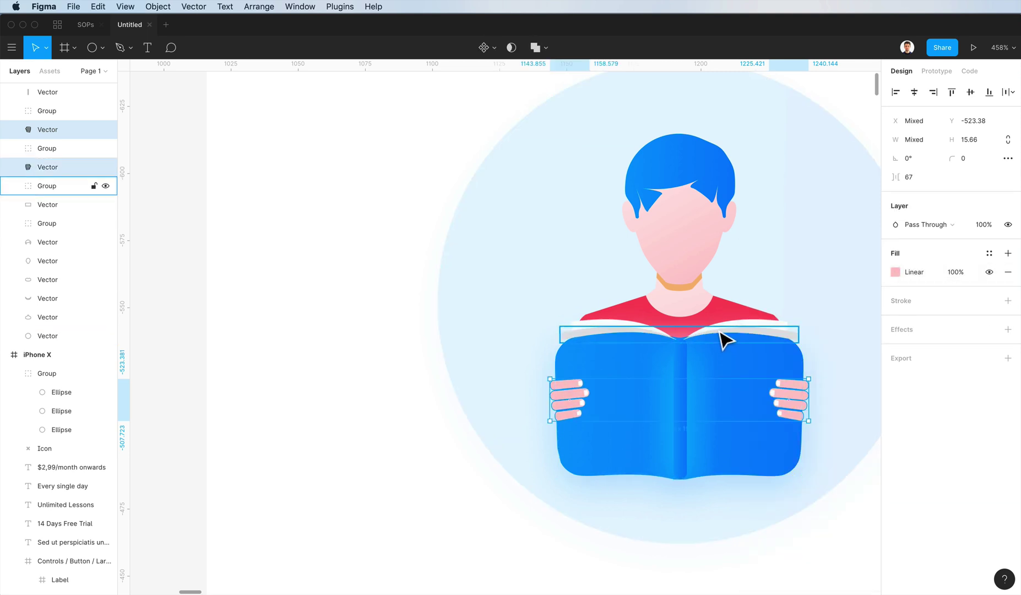
# Try the book cover's blue gradient and drop-shadow style on the man's red shirt
pyautogui.click(733, 320)
pyautogui.click(894, 254)
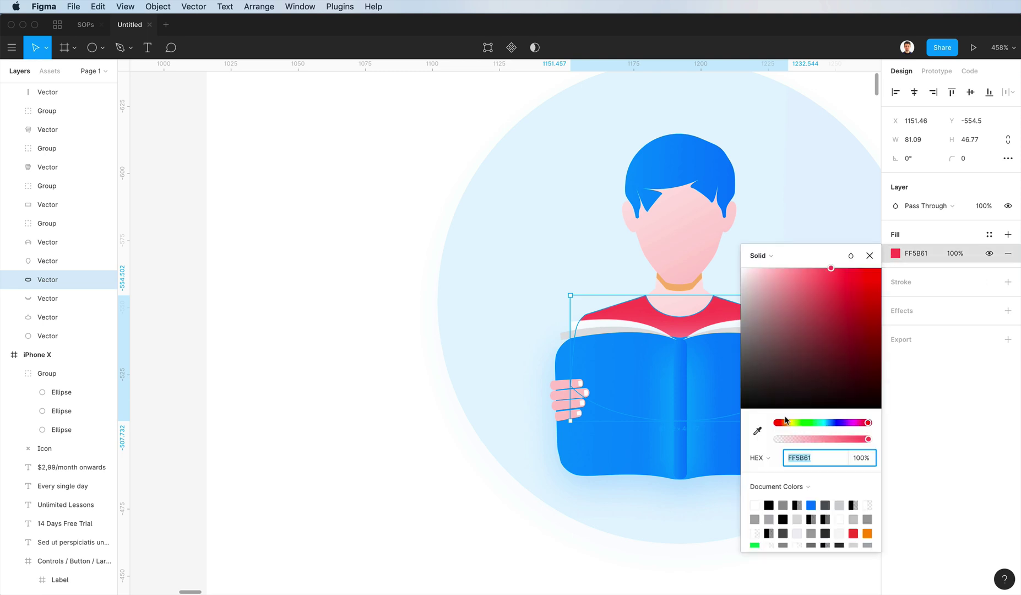
pyautogui.click(656, 455)
pyautogui.hotkey('ctrl', 'alt', 'c')
pyautogui.click(734, 323)
pyautogui.hotkey('ctrl', 'alt', 'v')
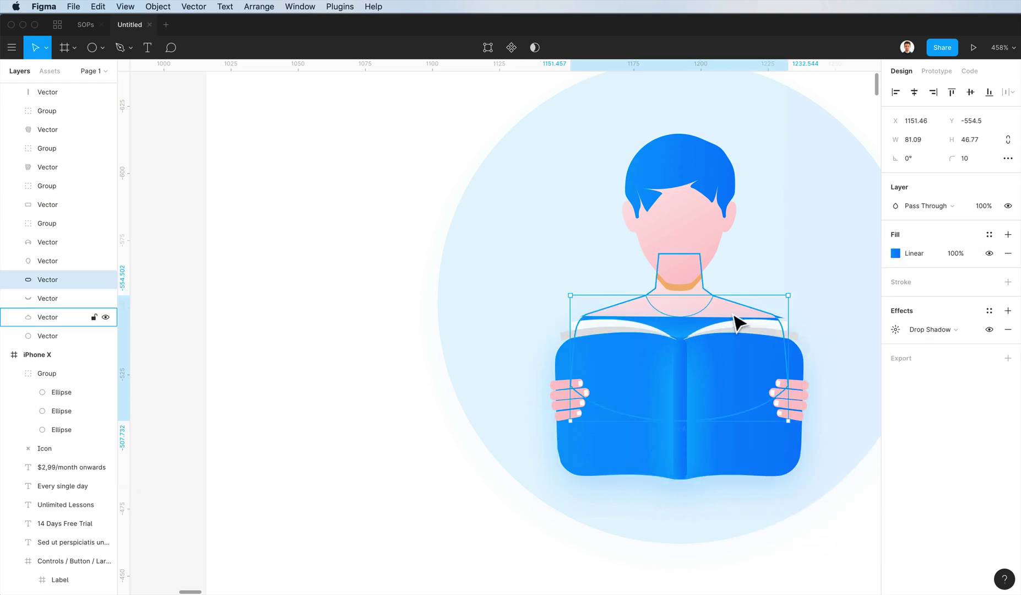
# Try restacking the shirt in front of and behind the neighbouring book layers
pyautogui.press('super+]')
pyautogui.press('super+]')
pyautogui.press('super+]')
pyautogui.press('super+]')
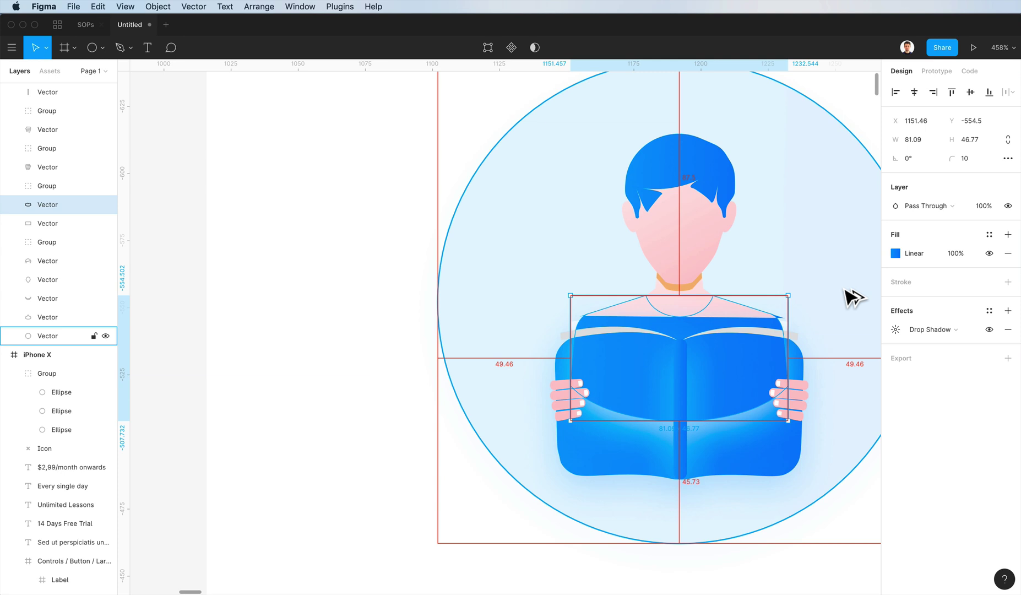
pyautogui.hotkey('ctrl', '[')
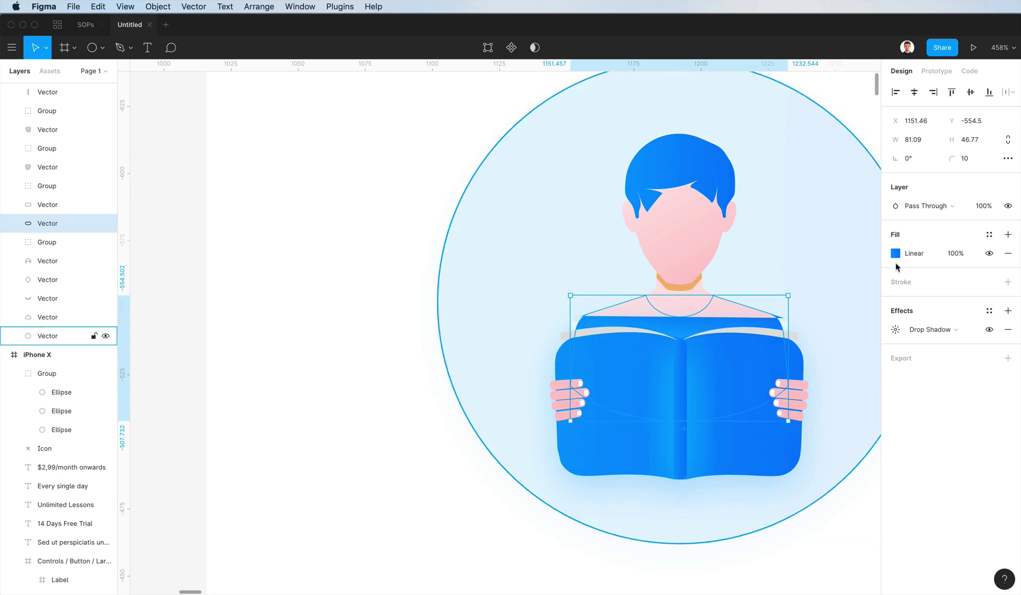
pyautogui.press('super+bracketright')
pyautogui.press('super+bracketright')
pyautogui.press('super+bracketleft')
pyautogui.press('super+bracketleft')
# Undo the shirt's layer reordering and its pasted book style
pyautogui.click(812, 559)
pyautogui.press('super+z')
pyautogui.press('super+z')
pyautogui.press('super+z')
pyautogui.press('super+z')
pyautogui.press('super+z')
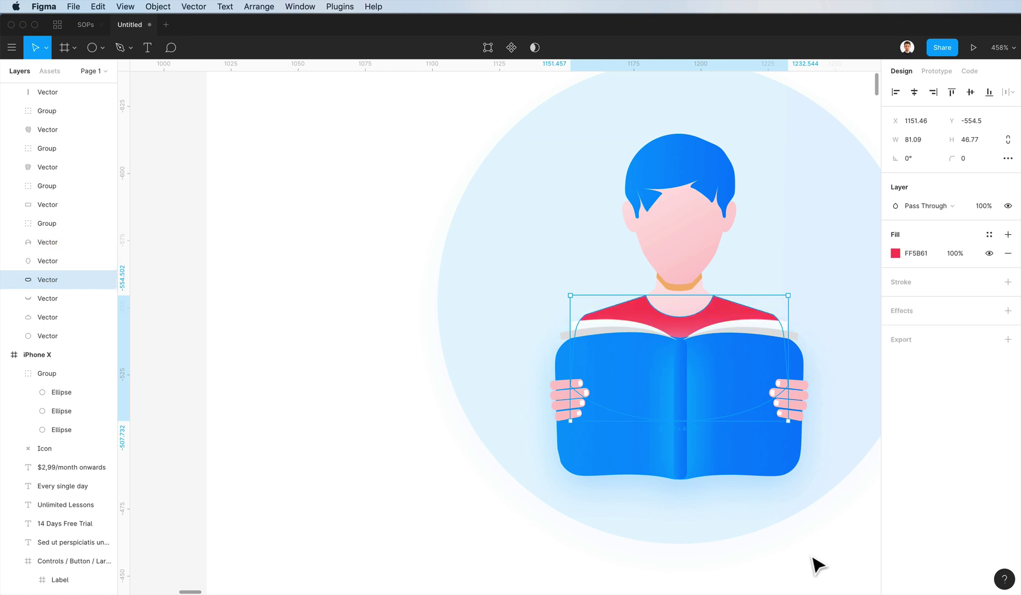
# Recolour the shirt's solid fill with the blue 006DD9 sampled from the book
pyautogui.click(896, 254)
pyautogui.click(758, 431)
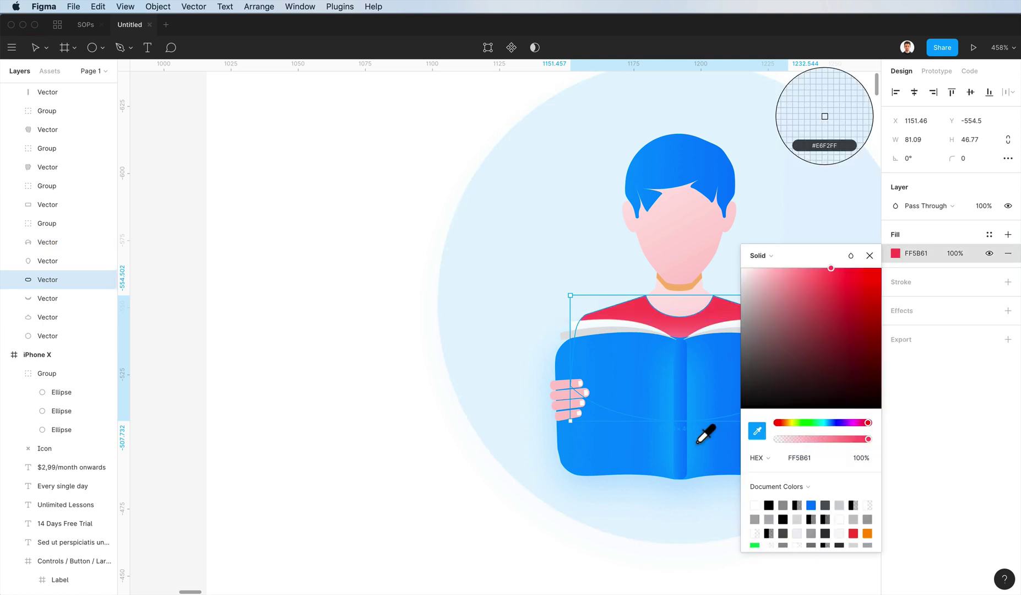
pyautogui.click(698, 442)
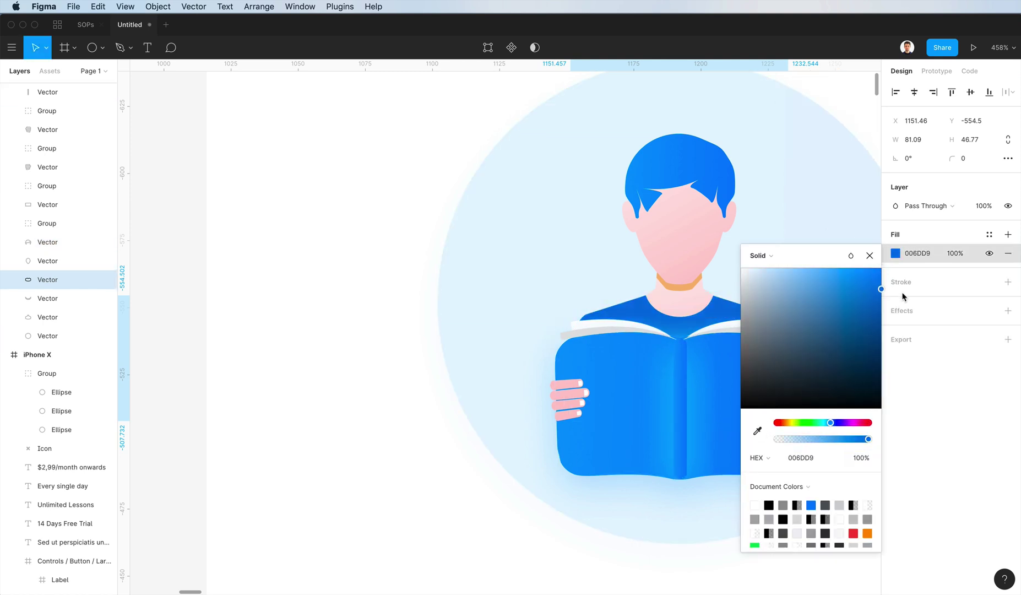
# Change the shirt's fill to a linear gradient and darken its start stop to 0058AE
pyautogui.scroll(-3, 570, 346)
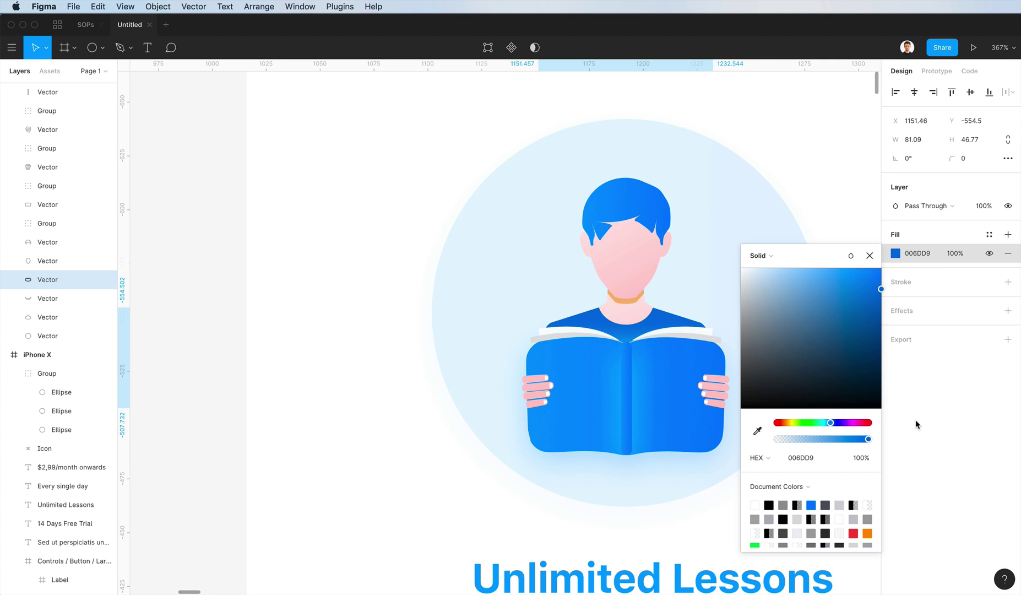
pyautogui.click(759, 256)
pyautogui.click(784, 271)
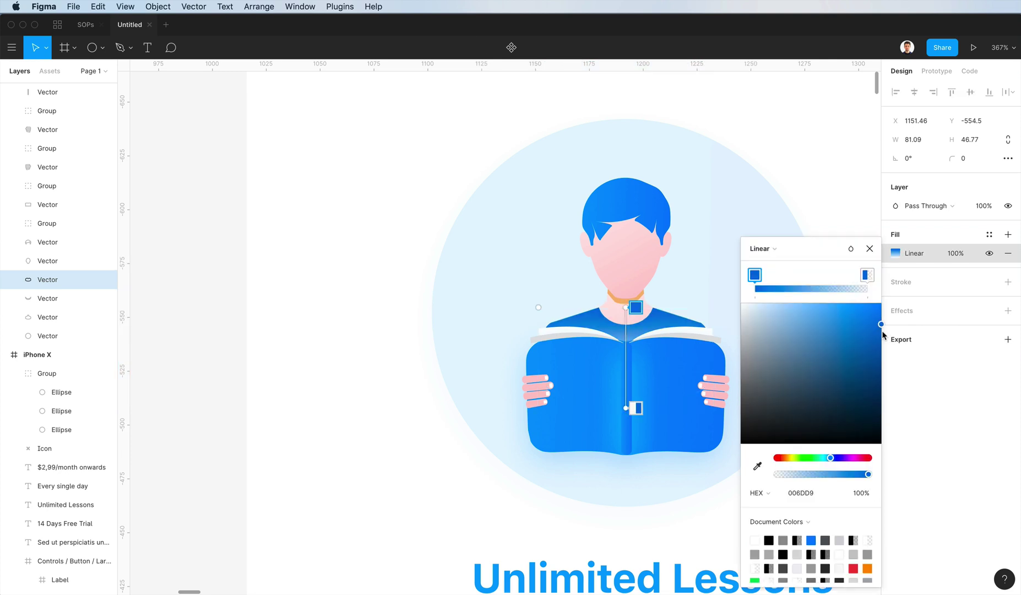
pyautogui.moveTo(880, 325); pyautogui.dragTo(896, 349)
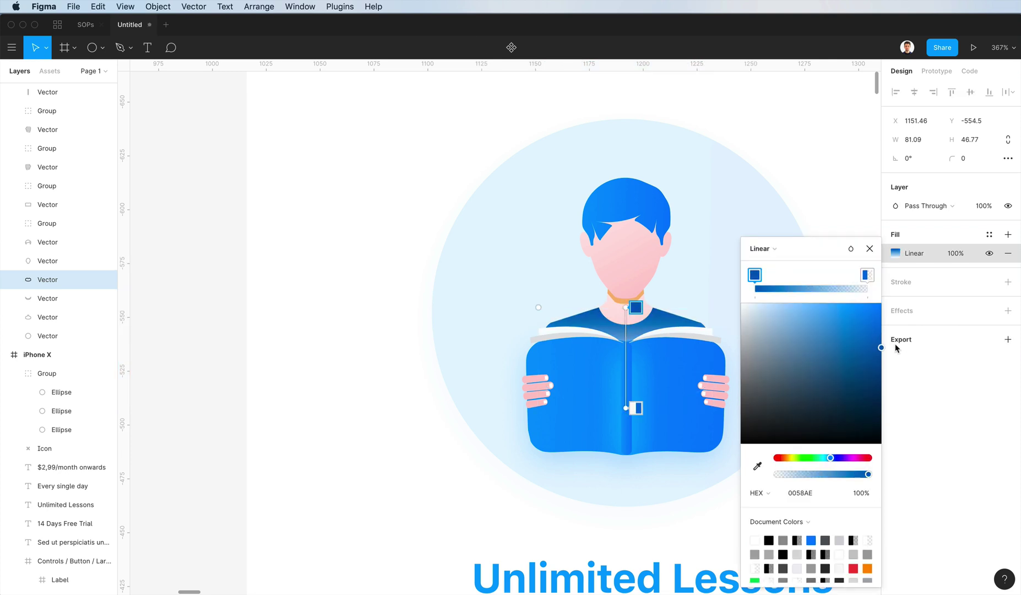
pyautogui.click(702, 285)
pyautogui.click(865, 360)
# Select both hands with their fingernails and enlarge them slightly, each hand to about 16 × 17
pyautogui.doubleClick(719, 396)
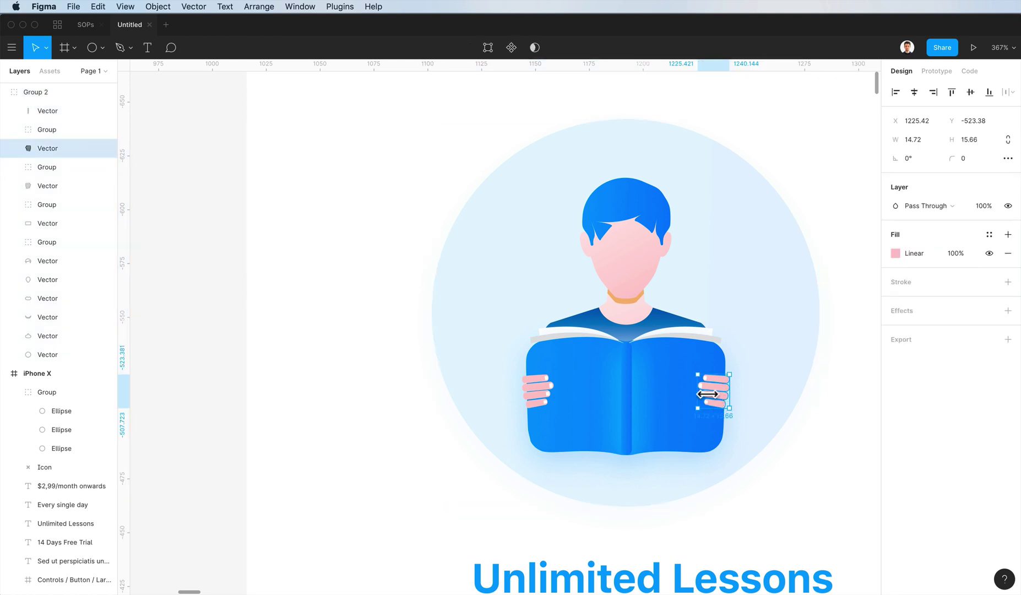
pyautogui.keyDown('shift'); pyautogui.click(714, 395); pyautogui.keyUp('shift')
pyautogui.keyDown('shift'); pyautogui.click(543, 394); pyautogui.keyUp('shift')
pyautogui.keyDown('shift'); pyautogui.click(533, 396); pyautogui.keyUp('shift')
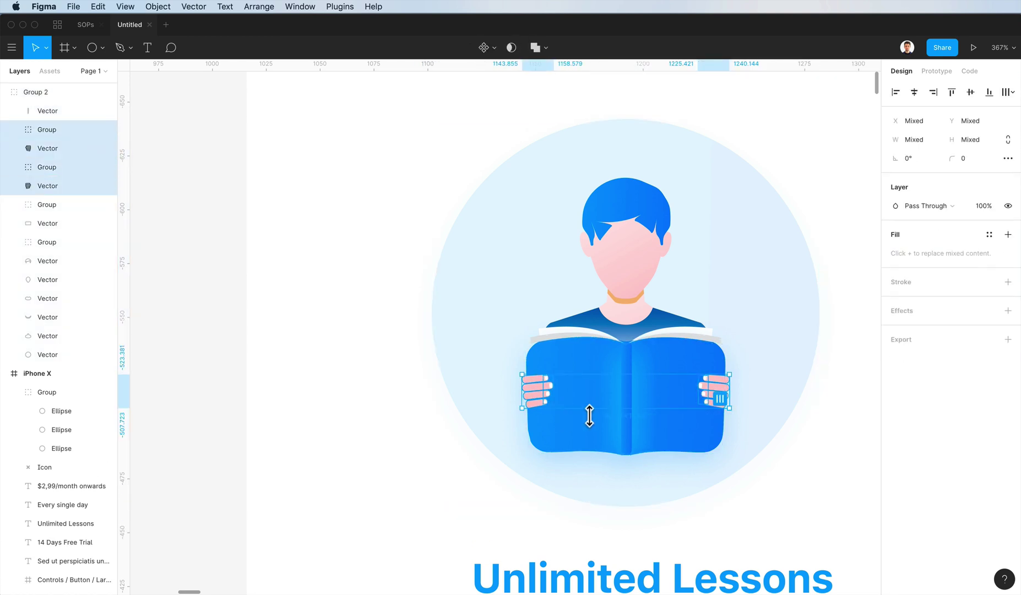
pyautogui.press('super+z')
pyautogui.moveTo(590, 420); pyautogui.dragTo(592, 419)
# Reposition the hand and its fingernails on the book's left edge at X 1142
pyautogui.press('Left')
pyautogui.press('Left')
pyautogui.press('Left')
pyautogui.click(532, 401)
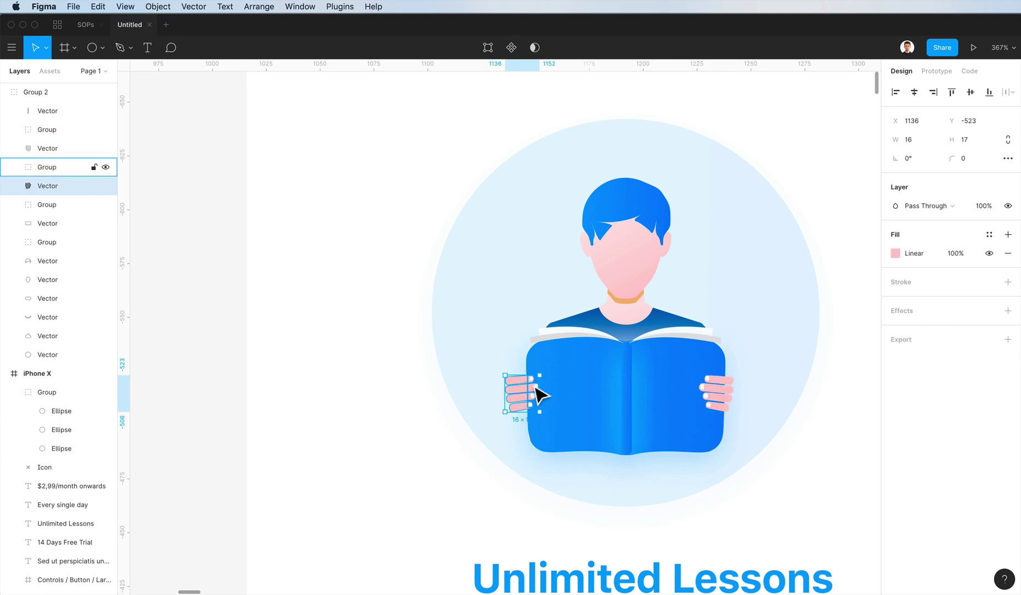
pyautogui.moveTo(534, 394); pyautogui.dragTo(539, 391)
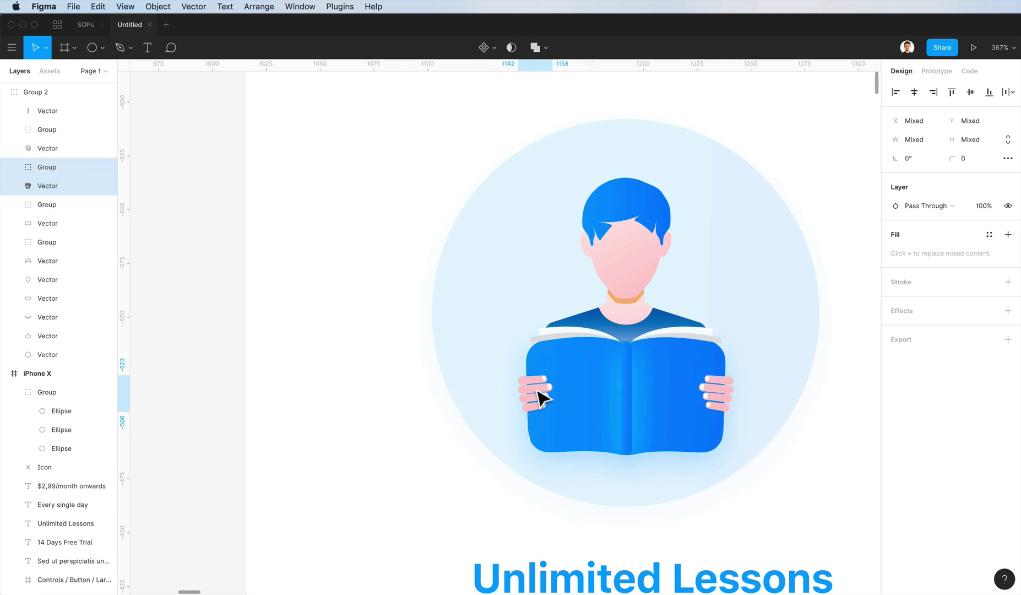
# Recolour the orange shadow under the man's chin with a solid pink slightly darker than FCCACA
pyautogui.click(828, 465)
pyautogui.scroll(-3, 810, 380)
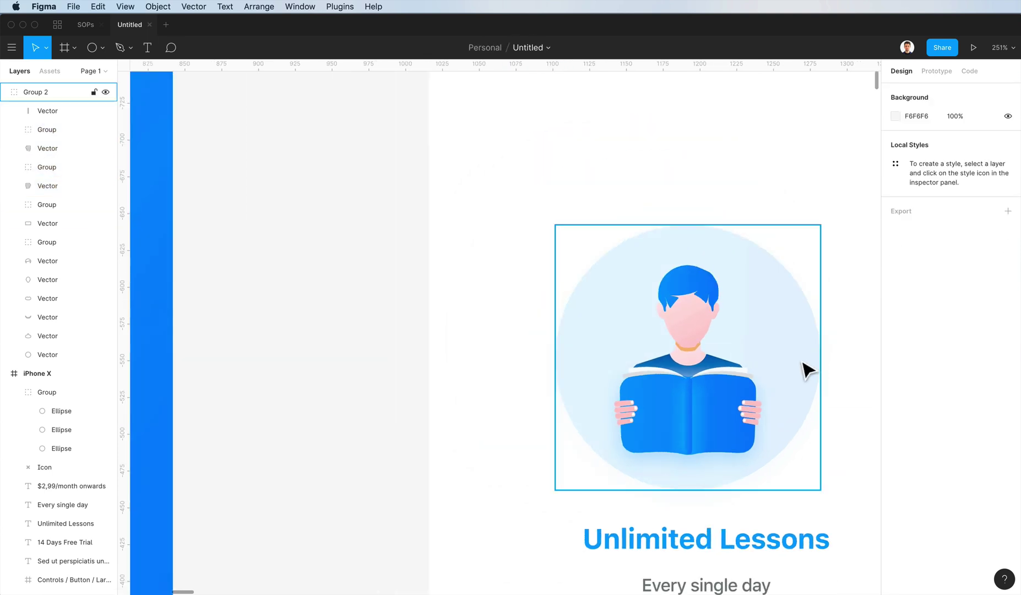
pyautogui.keyDown('super'); pyautogui.click(694, 350); pyautogui.keyUp('super')
pyautogui.click(895, 254)
pyautogui.hotkey('ctrl', 'c')
pyautogui.click(701, 357)
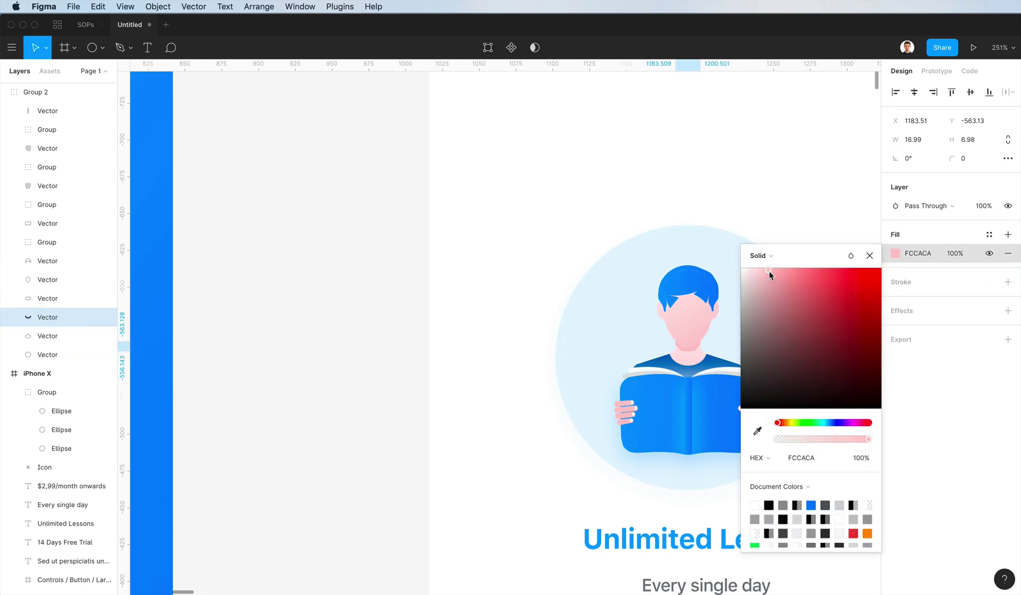
pyautogui.moveTo(770, 270); pyautogui.dragTo(775, 279)
pyautogui.click(814, 215)
pyautogui.scroll(-5, 813, 221)
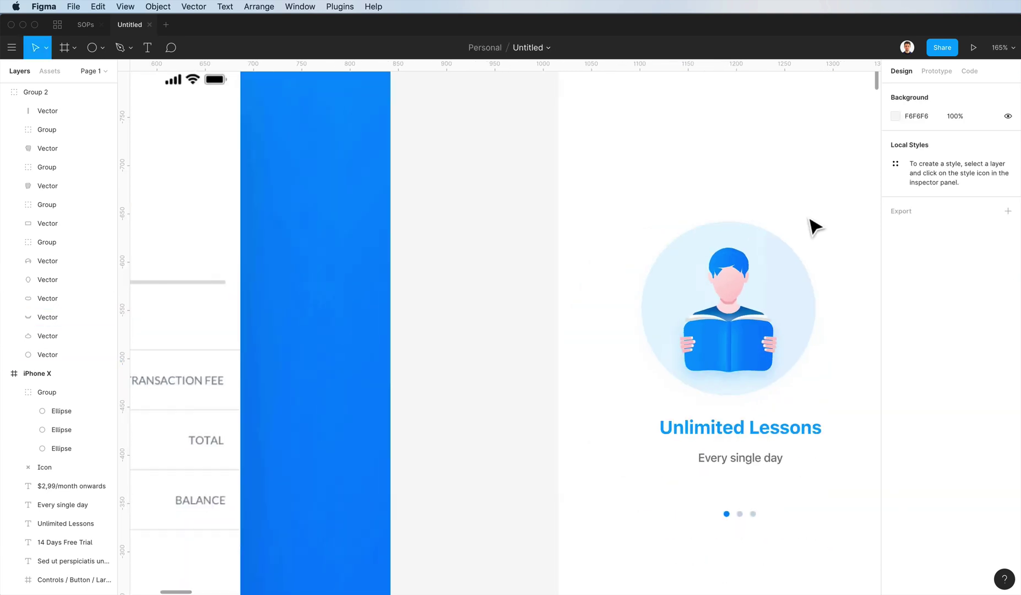
pyautogui.scroll(-1, 661, 298)
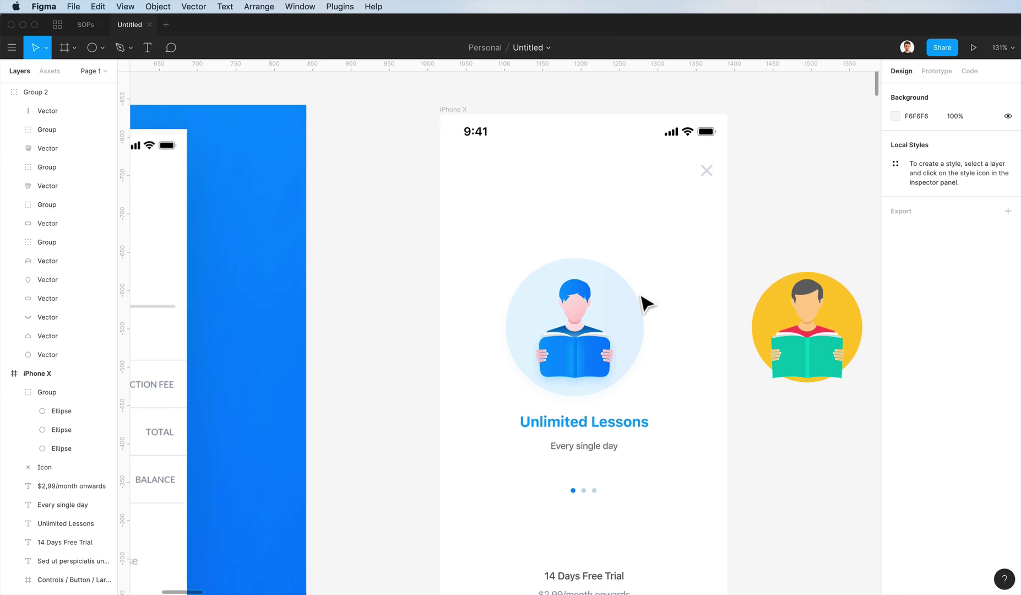
# Move the pale-blue background circle out of the iPhone X frame to about X 1461, Y -825
pyautogui.keyDown('ctrl'); pyautogui.click(630, 307); pyautogui.keyUp('ctrl')
pyautogui.moveTo(629, 307); pyautogui.dragTo(641, 245)
pyautogui.scroll(-3, 741, 242)
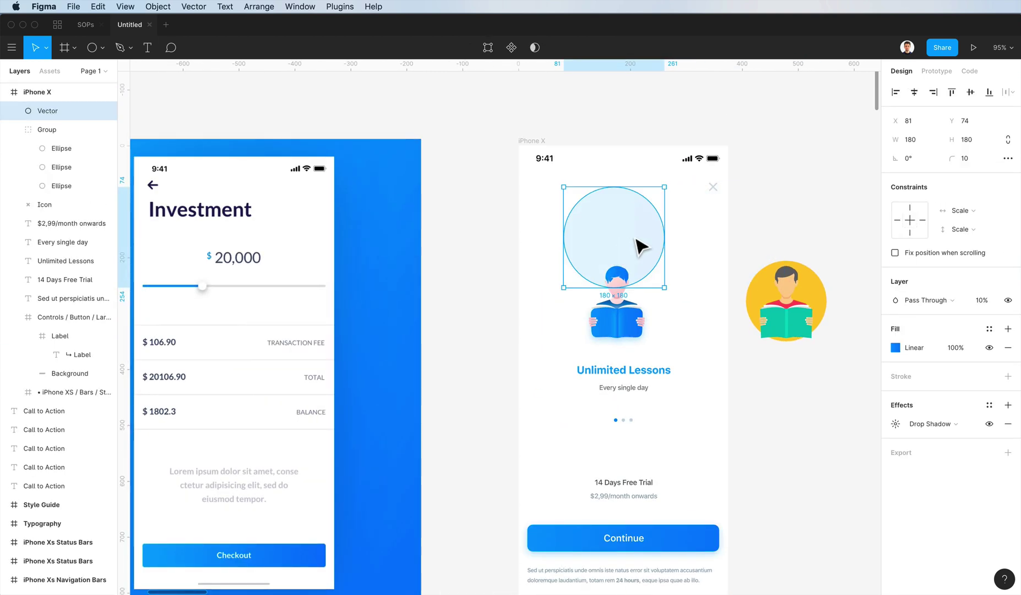
pyautogui.doubleClick(641, 246)
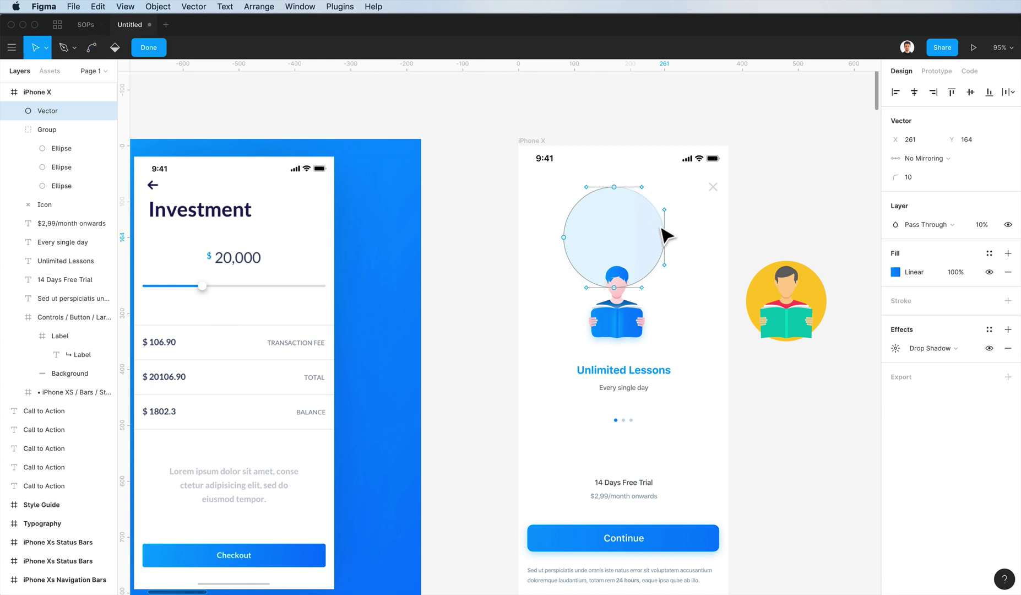
pyautogui.press('Escape')
pyautogui.scroll(3, 636, 235)
pyautogui.moveTo(638, 224); pyautogui.dragTo(805, 179)
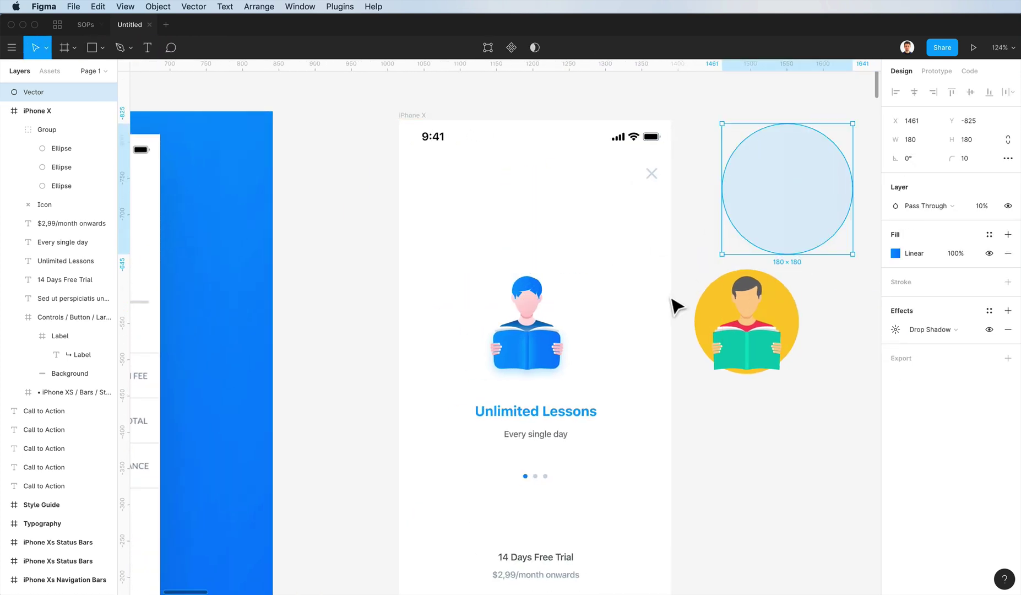
# Remove the drop shadows from the book cover and the book's spine
pyautogui.click(675, 306)
pyautogui.scroll(5, 543, 348)
pyautogui.click(559, 369)
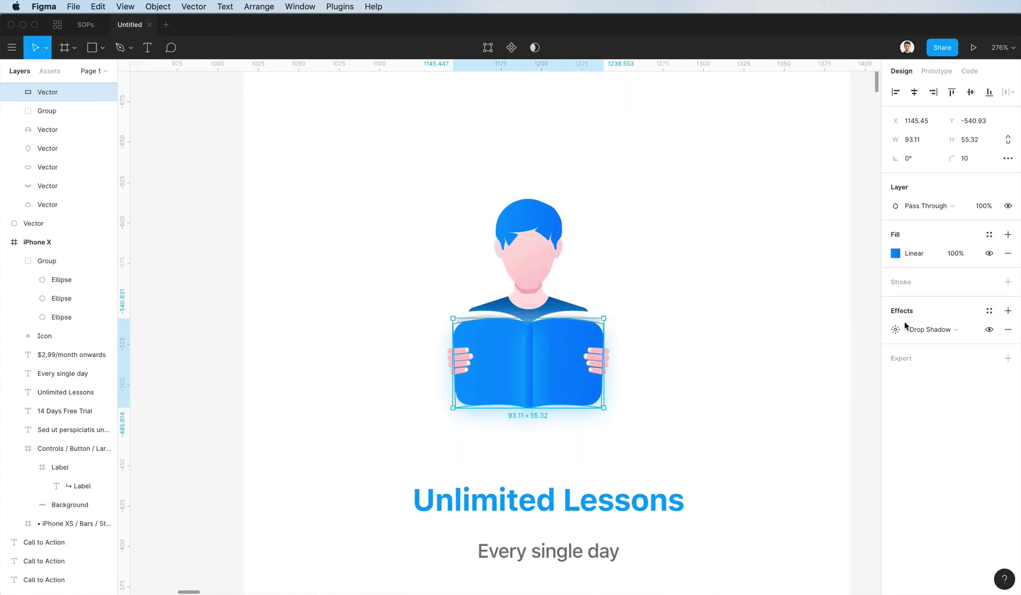
pyautogui.click(1011, 332)
pyautogui.click(531, 357)
pyautogui.click(1008, 331)
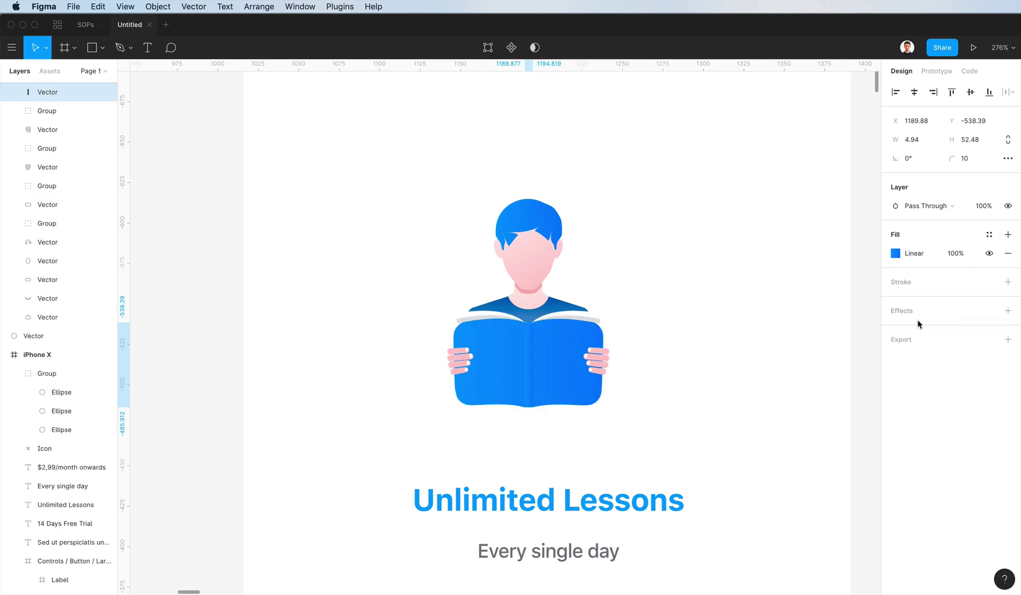
# Darken the first stop of the book cover's linear gradient and lighten its second stop to 0F9AFF
pyautogui.click(567, 353)
pyautogui.click(896, 253)
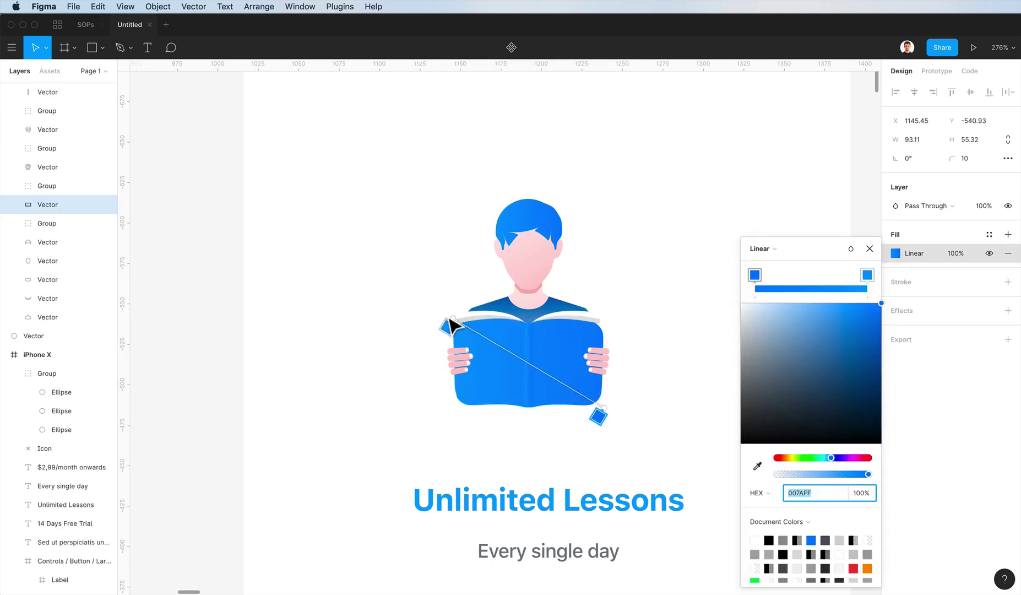
pyautogui.click(855, 304)
pyautogui.moveTo(841, 291)
pyautogui.mouseDown()
pyautogui.moveTo(951, 300)
pyautogui.moveTo(954, 333)
pyautogui.mouseUp()
pyautogui.click(867, 274)
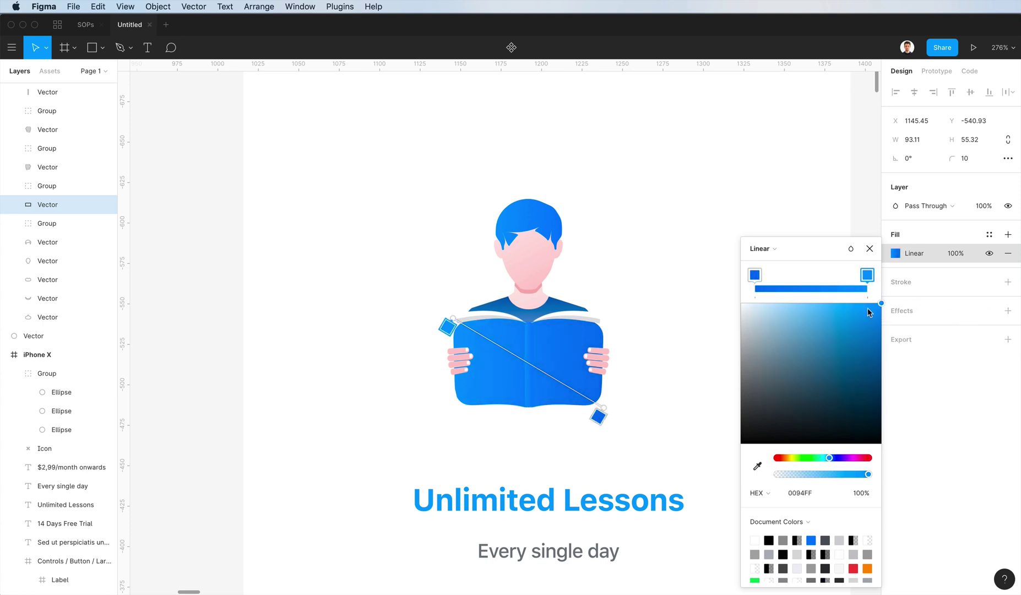
pyautogui.moveTo(816, 298); pyautogui.dragTo(878, 298)
# Move the light end of the book's gradient slightly inward and set its dark stop to 006EE7
pyautogui.click(840, 277)
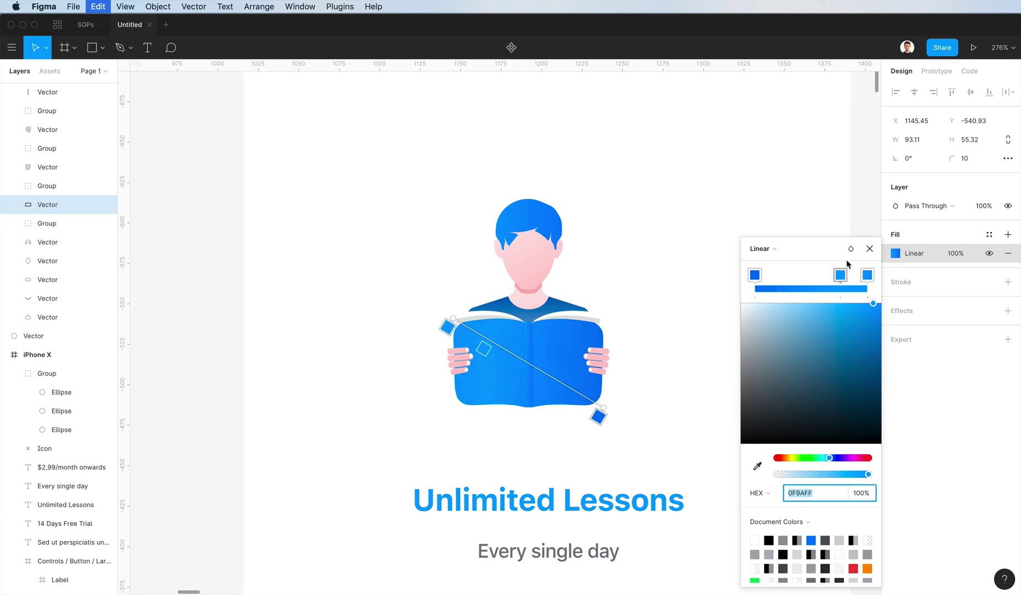
pyautogui.click(792, 495)
pyautogui.moveTo(839, 276); pyautogui.dragTo(902, 281)
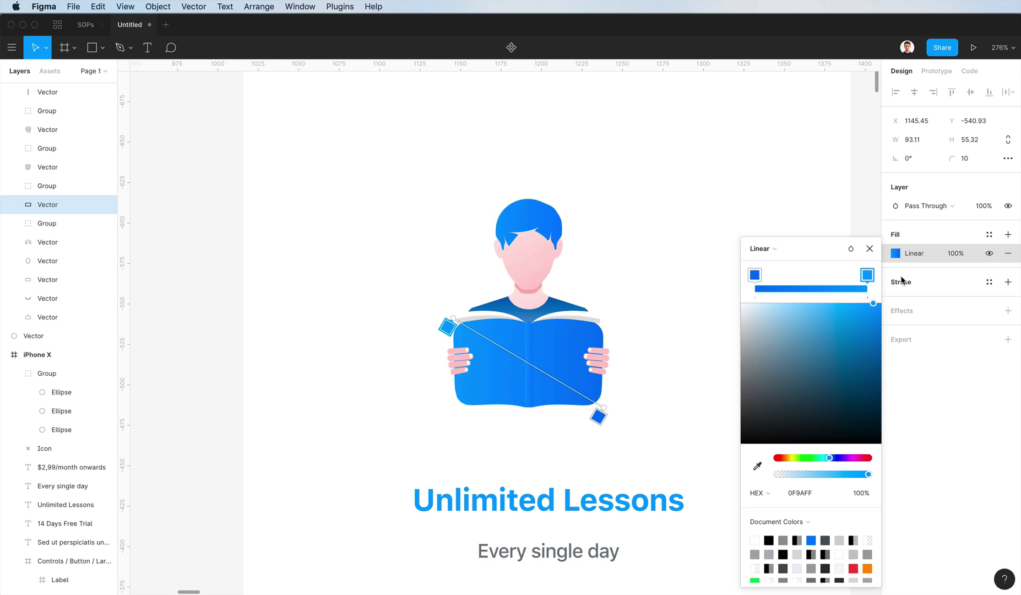
pyautogui.moveTo(455, 330)
pyautogui.mouseDown()
pyautogui.moveTo(539, 354)
pyautogui.moveTo(485, 335)
pyautogui.mouseUp()
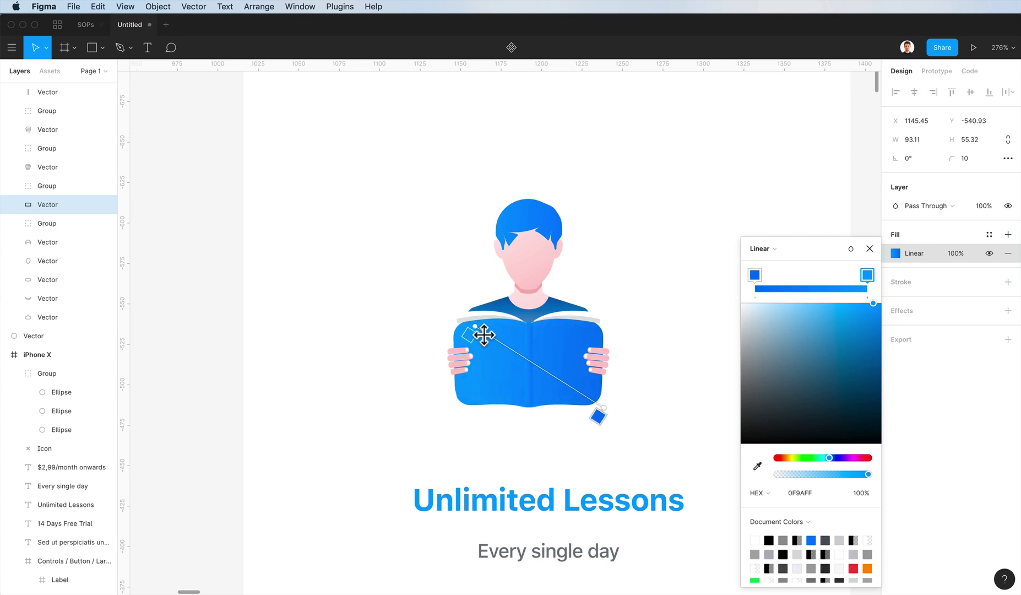
pyautogui.click(754, 275)
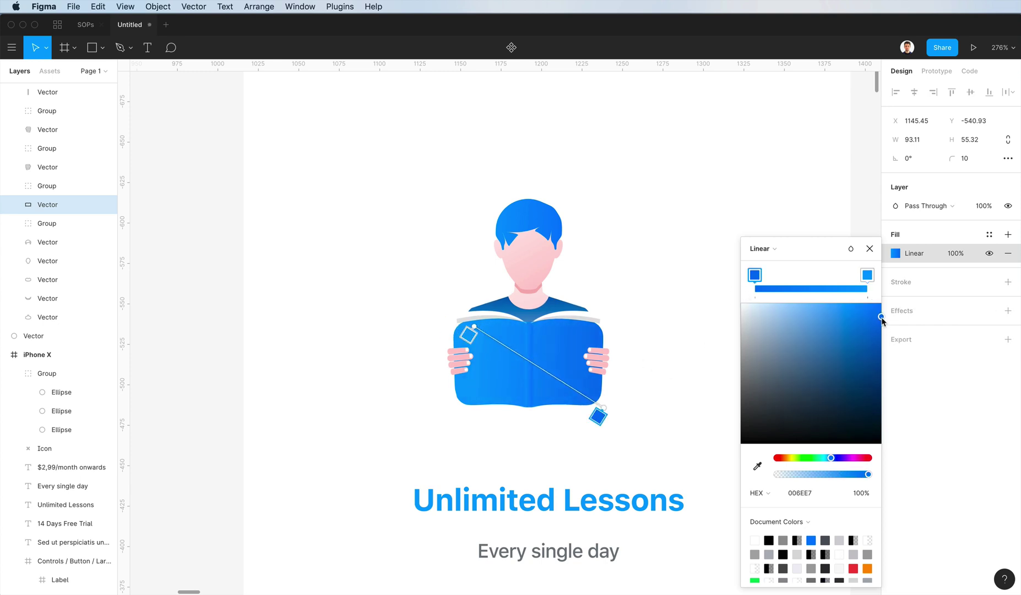
pyautogui.press('Escape')
pyautogui.press('Escape')
pyautogui.doubleClick(571, 321)
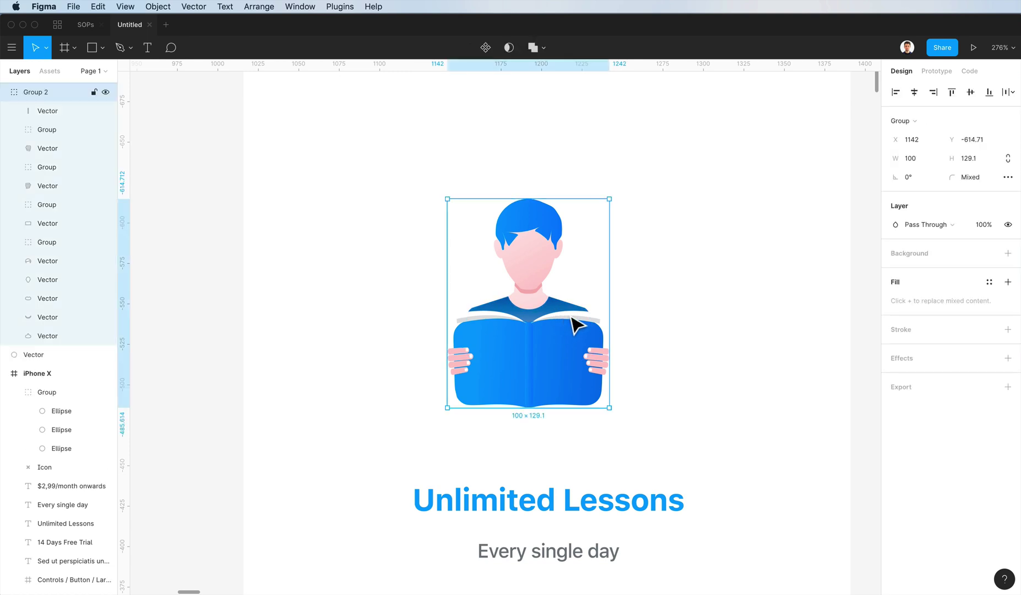
pyautogui.click(638, 336)
pyautogui.doubleClick(566, 332)
pyautogui.click(529, 340)
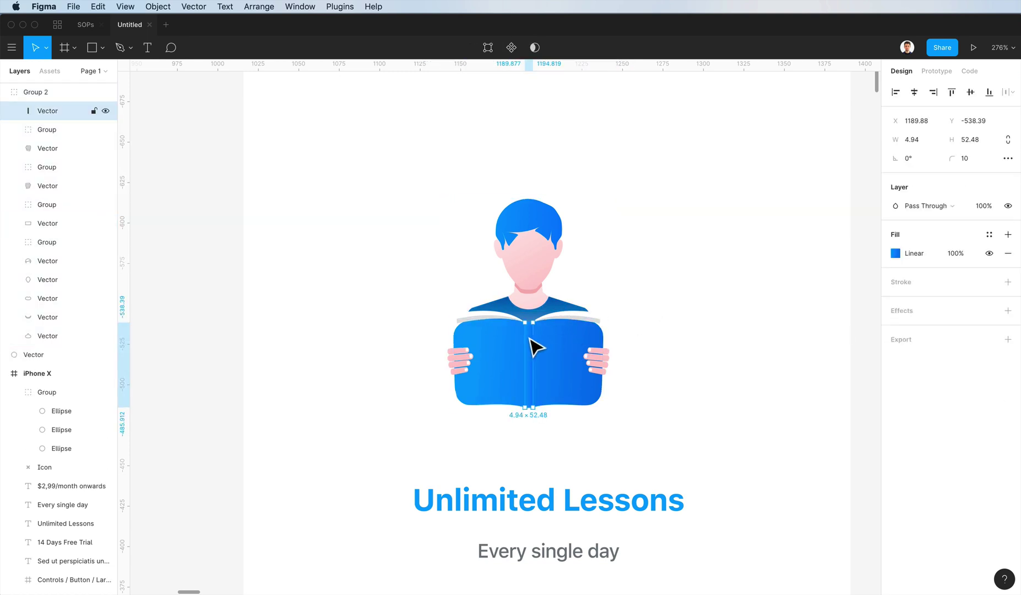
pyautogui.click(604, 307)
pyautogui.click(529, 330)
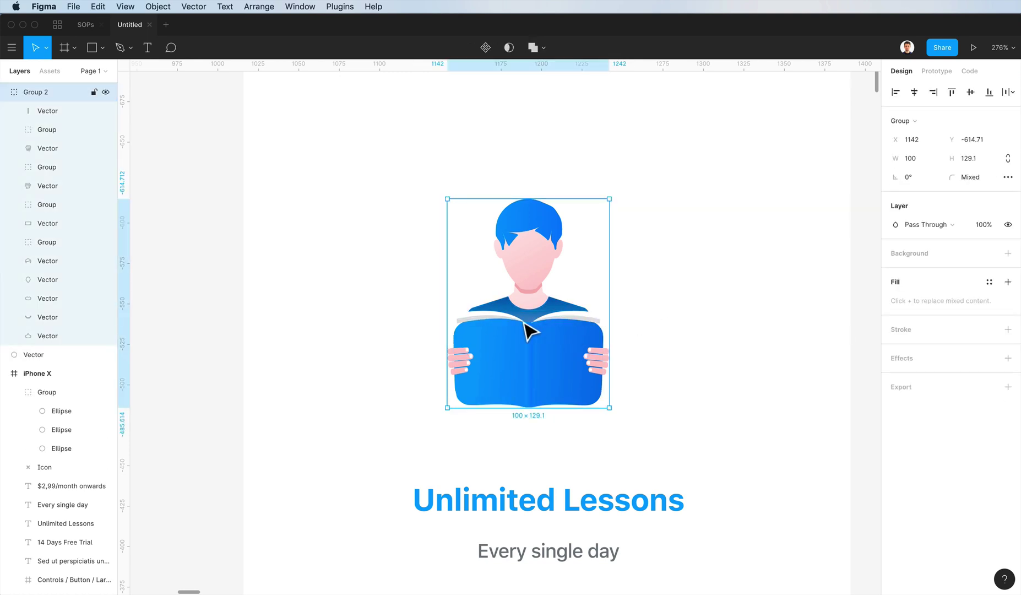
pyautogui.doubleClick(568, 322)
pyautogui.keyDown('super'); pyautogui.click(566, 322); pyautogui.keyUp('super')
pyautogui.keyDown('super'); pyautogui.click(494, 316); pyautogui.keyUp('super')
# Make the end stop of the shirt's linear gradient fully opaque and darken it to a deep navy blue
pyautogui.keyDown('super'); pyautogui.click(505, 308); pyautogui.keyUp('super')
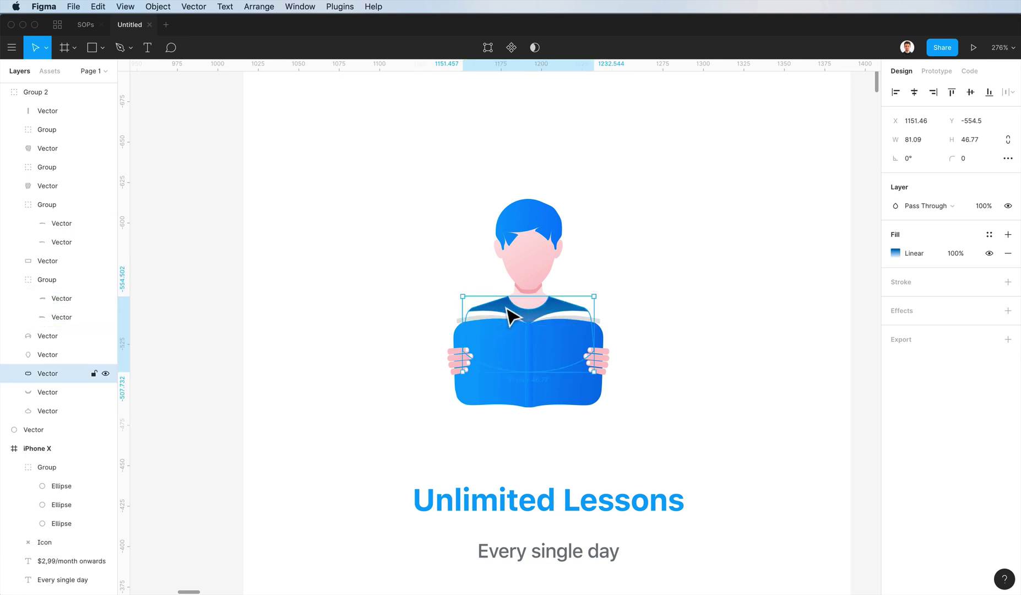
pyautogui.click(896, 254)
pyautogui.click(868, 274)
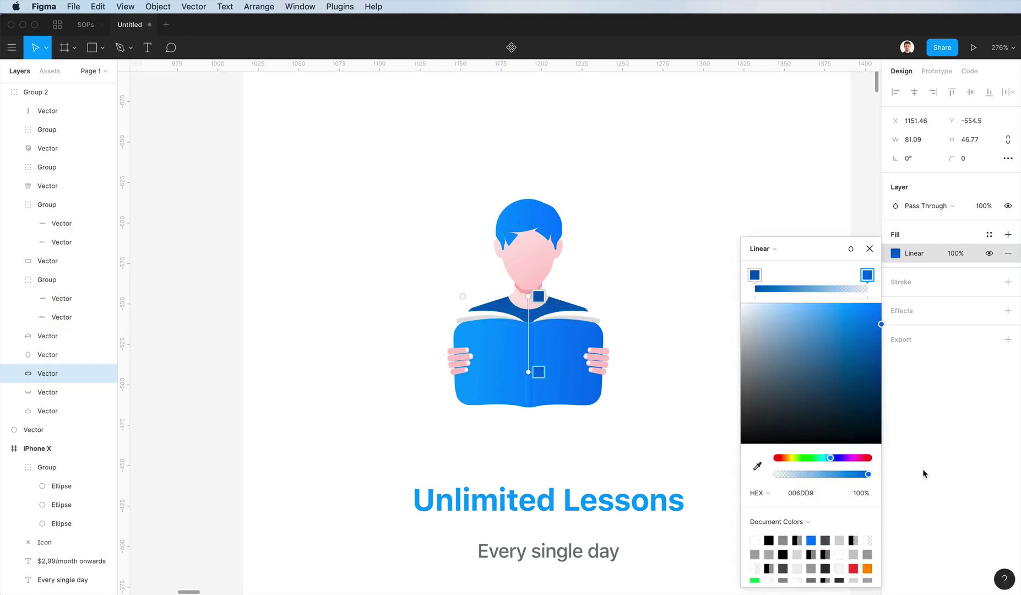
pyautogui.moveTo(881, 325); pyautogui.dragTo(881, 390)
pyautogui.press('Escape')
pyautogui.press('Escape')
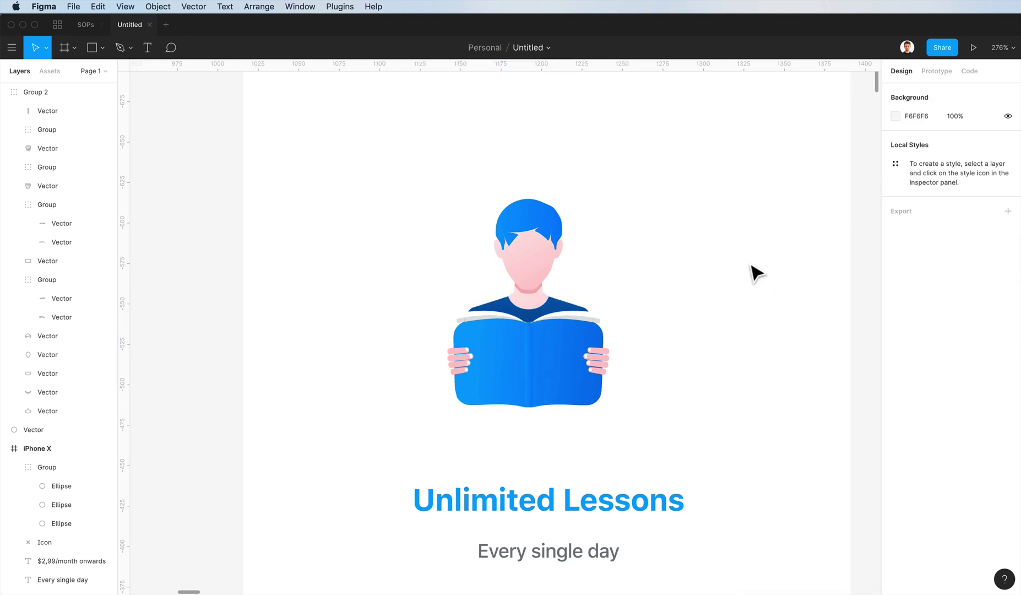
# Try adjusting the colours of the hair's linear gradient, and undo the changes
pyautogui.hscroll(-4, 645, 198)
pyautogui.click(645, 198)
pyautogui.click(896, 253)
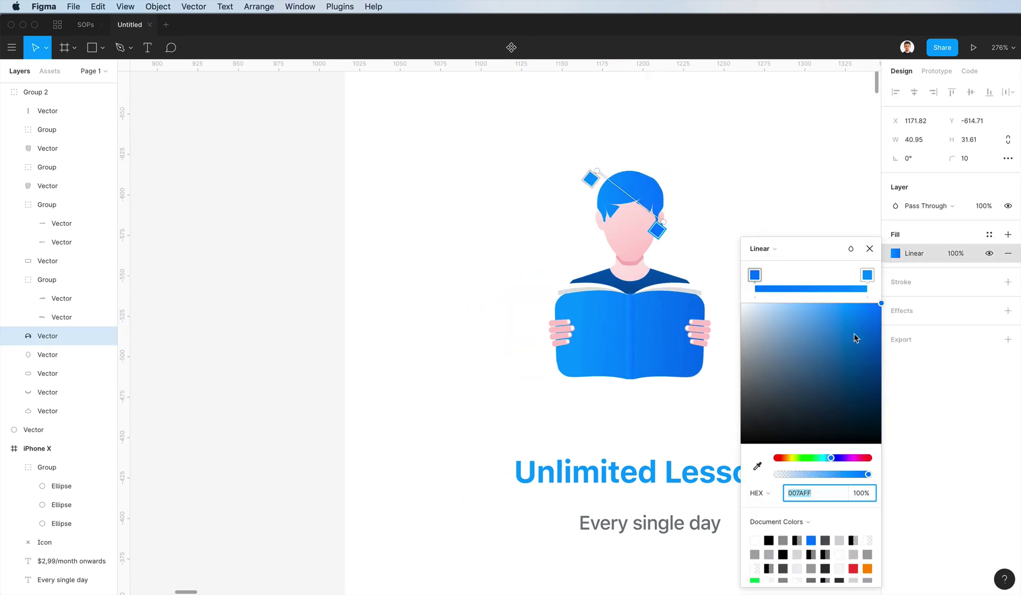
pyautogui.moveTo(783, 461); pyautogui.dragTo(785, 460)
pyautogui.moveTo(893, 297)
pyautogui.mouseDown()
pyautogui.moveTo(893, 359)
pyautogui.moveTo(905, 340)
pyautogui.moveTo(888, 302)
pyautogui.mouseUp()
pyautogui.press('Escape')
pyautogui.press('super+z')
pyautogui.press('super+z')
pyautogui.scroll(-4, 816, 216)
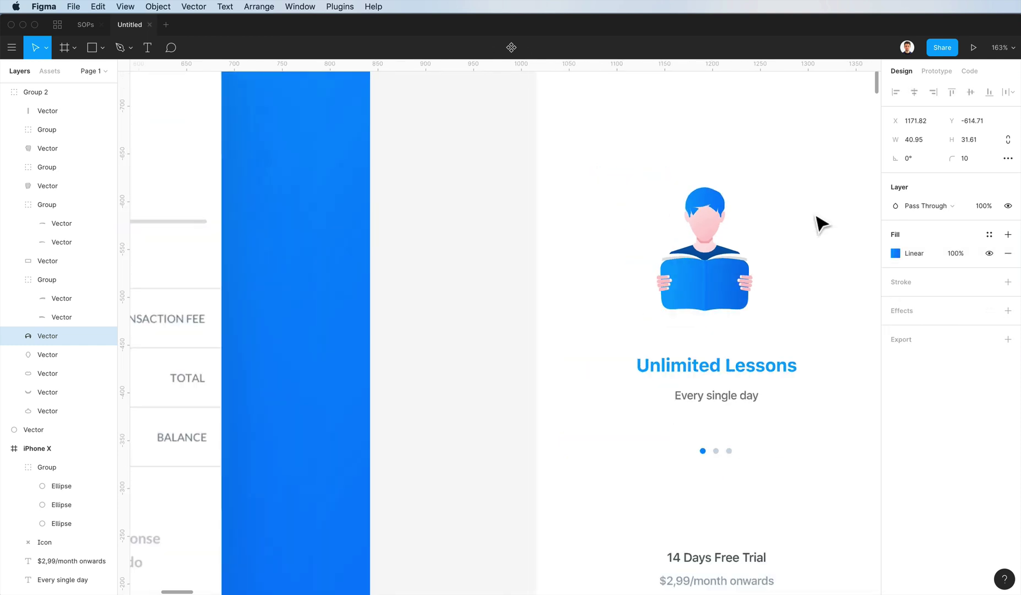
pyautogui.hscroll(3, 773, 376)
pyautogui.scroll(-3, 747, 342)
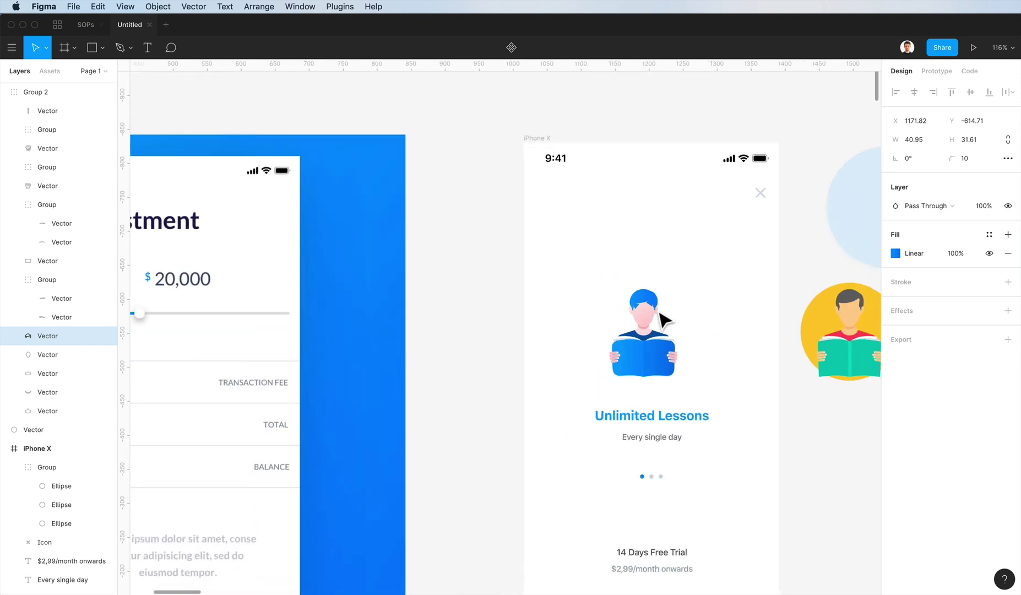
pyautogui.scroll(5, 661, 314)
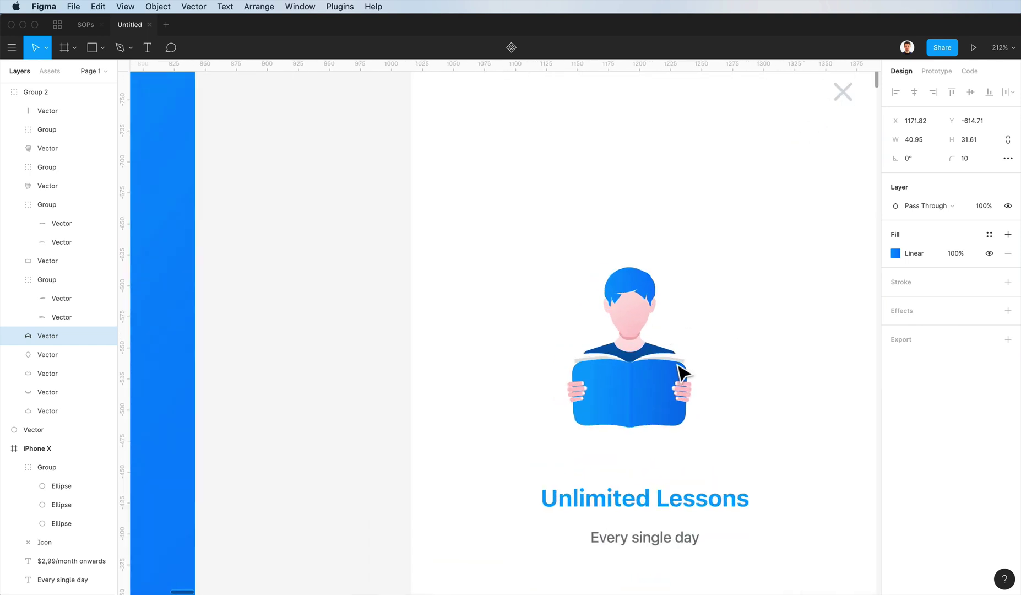
pyautogui.click(166, 24)
pyautogui.scroll(-5, 565, 387)
pyautogui.hscroll(3, 566, 387)
pyautogui.scroll(3, 565, 387)
pyautogui.click(911, 253)
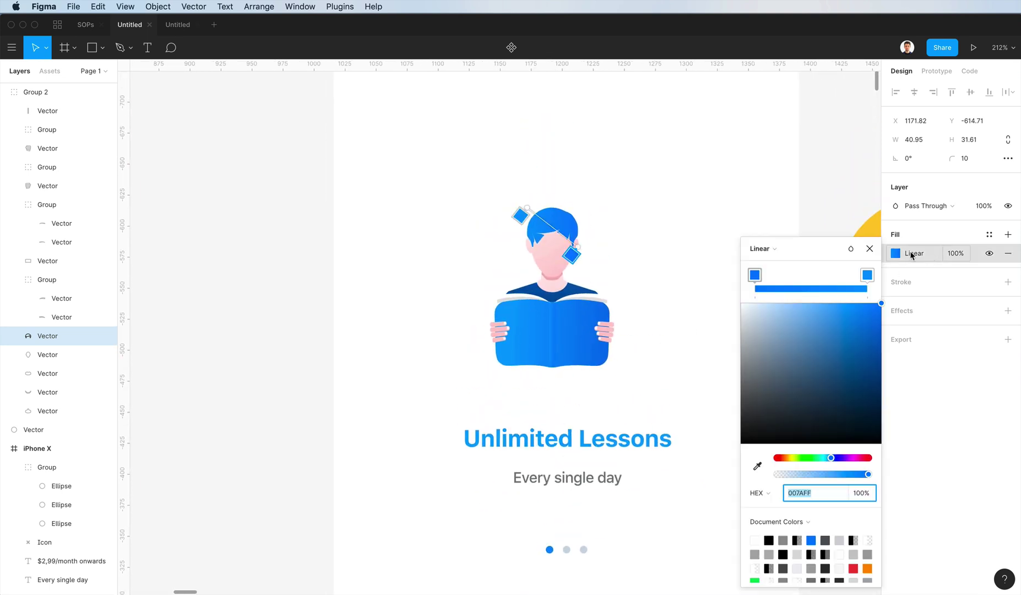
pyautogui.moveTo(595, 196); pyautogui.dragTo(456, 354)
# Enlarge the reading-man illustration to about 161 high, regroup its parts and centre it horizontally in the iPhone X frame
pyautogui.moveTo(410, 183); pyautogui.dragTo(636, 366)
pyautogui.scroll(-5, 636, 366)
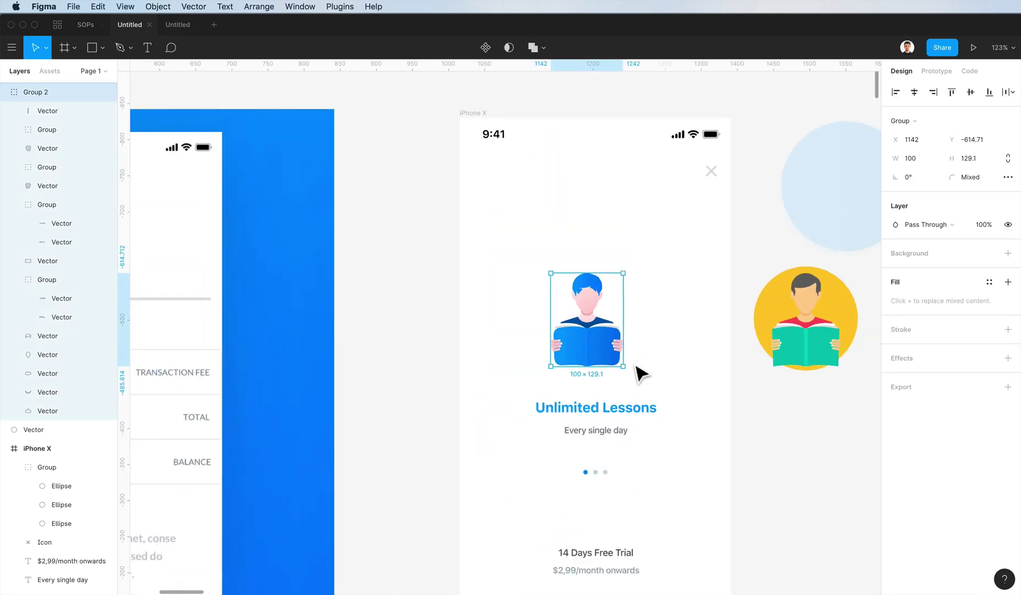
pyautogui.moveTo(632, 281); pyautogui.dragTo(651, 259)
pyautogui.click(915, 92)
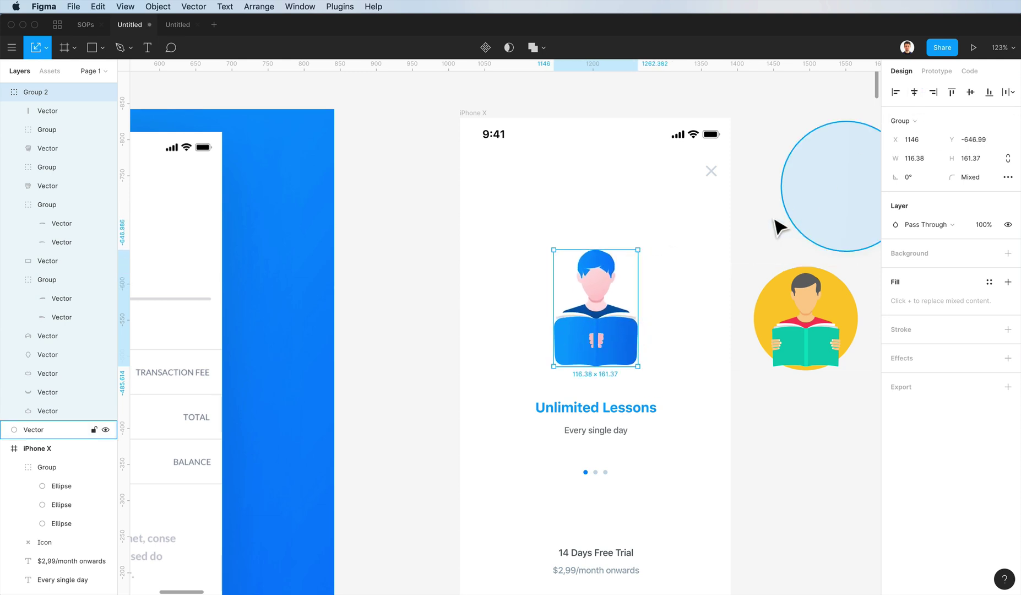
pyautogui.press('super+z')
pyautogui.moveTo(696, 216); pyautogui.dragTo(547, 383)
pyautogui.press('super+g')
pyautogui.click(689, 346)
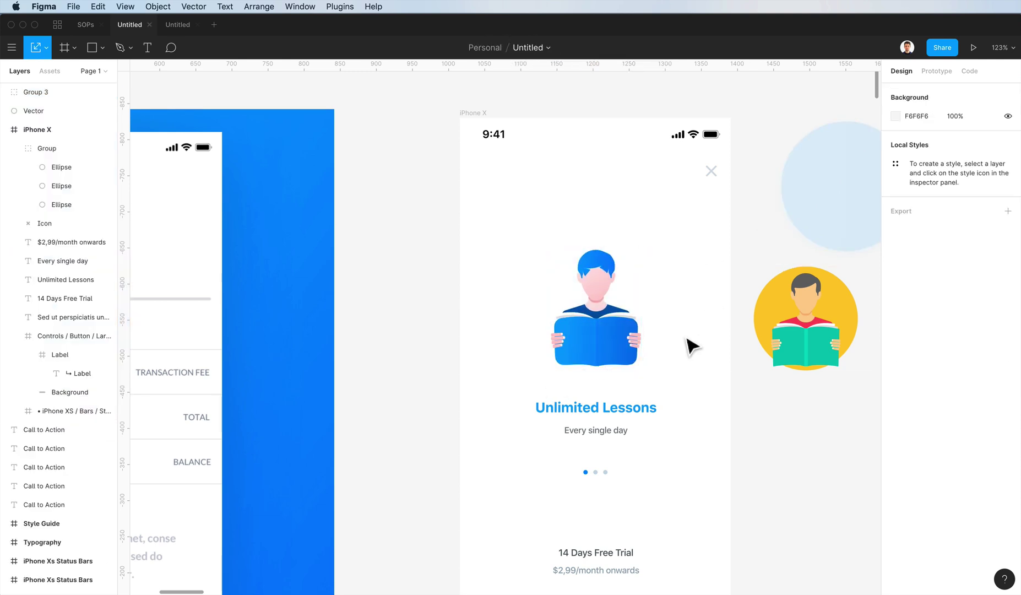
# Delete the original yellow-and-green reading-man illustration beside the iPhone X frame
pyautogui.scroll(-3, 688, 347)
pyautogui.scroll(2, 688, 346)
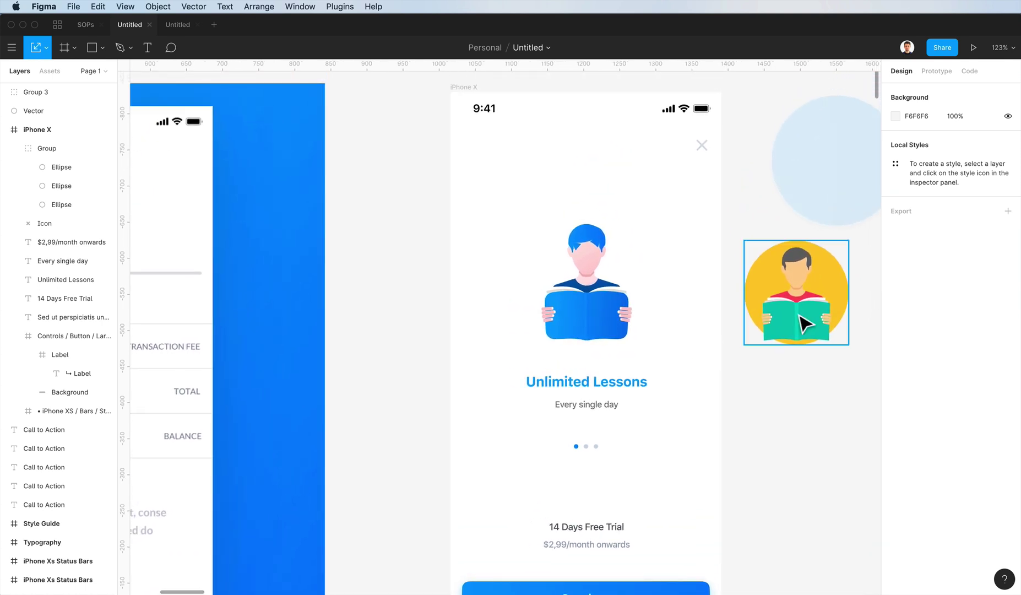
pyautogui.click(802, 321)
pyautogui.press('Delete')
# Draw a closed, curved blob outline around the reading-man illustration with the Pen tool
pyautogui.press('p')
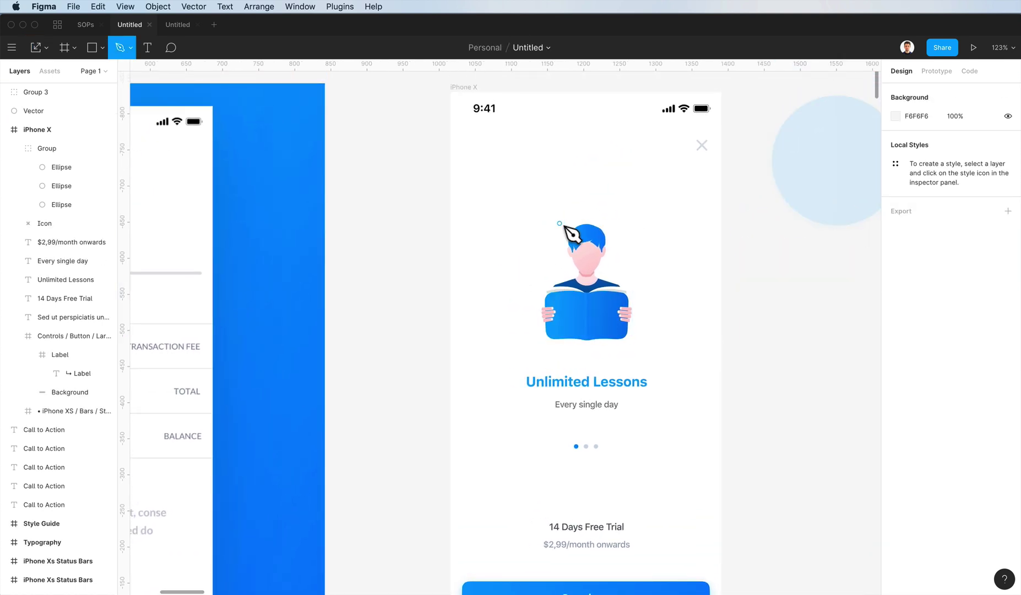
pyautogui.moveTo(569, 221); pyautogui.dragTo(551, 228)
pyautogui.moveTo(515, 291); pyautogui.dragTo(528, 343)
pyautogui.moveTo(593, 350); pyautogui.dragTo(630, 348)
pyautogui.moveTo(640, 281); pyautogui.dragTo(697, 263)
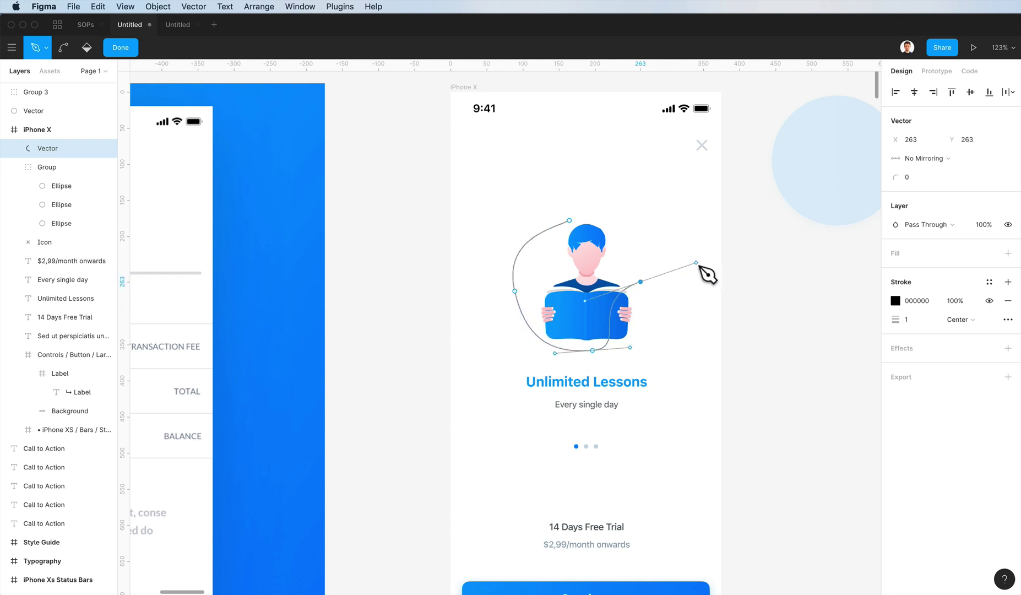
pyautogui.click(569, 220)
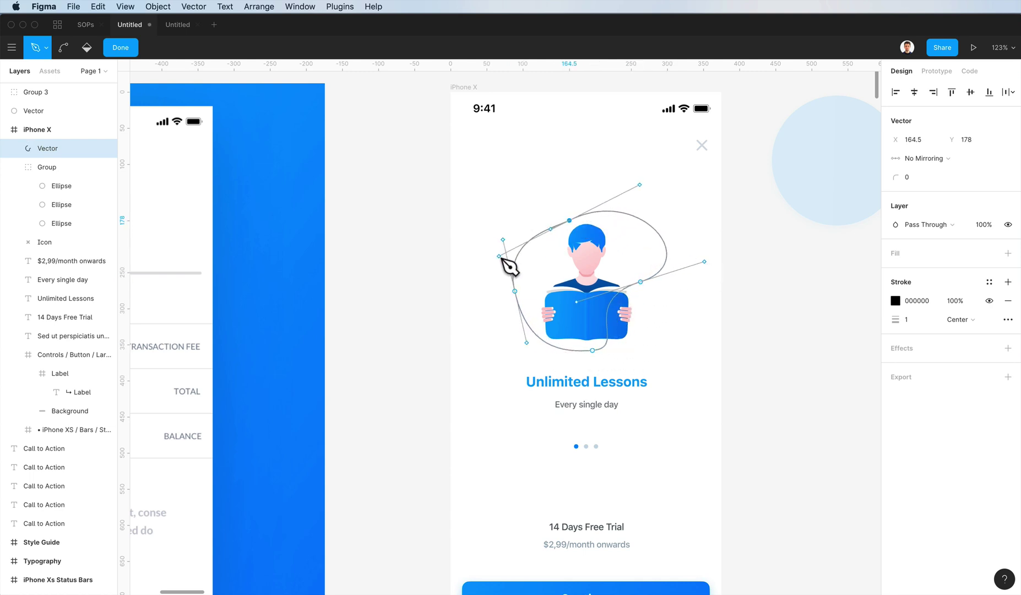
# Reshape the blob outline around the reading man to about 185 × 182 by moving its anchor points and curve handles
pyautogui.moveTo(525, 292); pyautogui.dragTo(570, 360)
pyautogui.press('v')
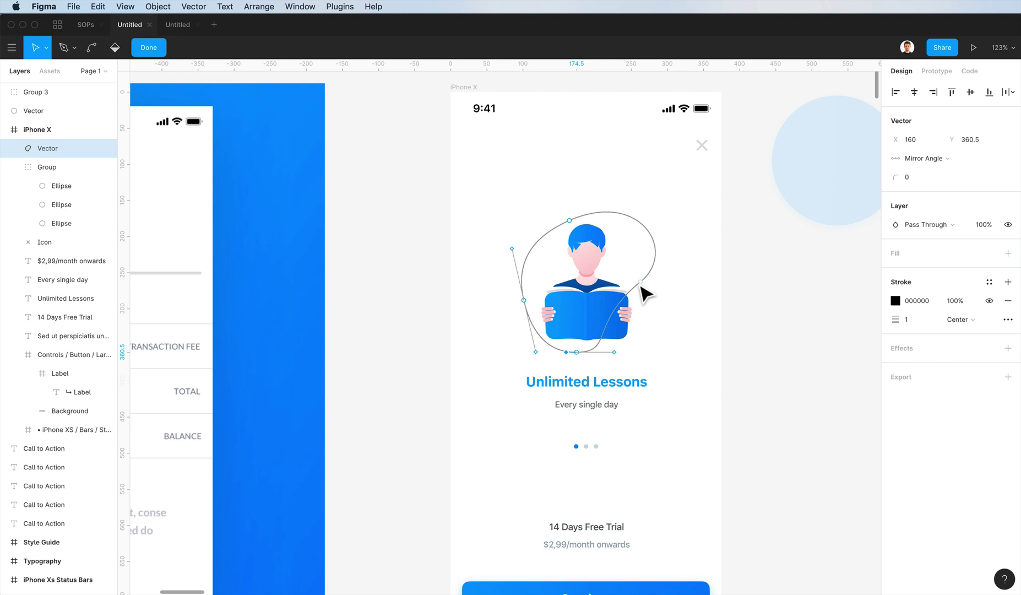
pyautogui.moveTo(640, 283); pyautogui.dragTo(638, 276)
pyautogui.moveTo(571, 221)
pyautogui.mouseDown()
pyautogui.moveTo(548, 239)
pyautogui.moveTo(559, 230)
pyautogui.mouseUp()
pyautogui.moveTo(524, 300); pyautogui.dragTo(518, 306)
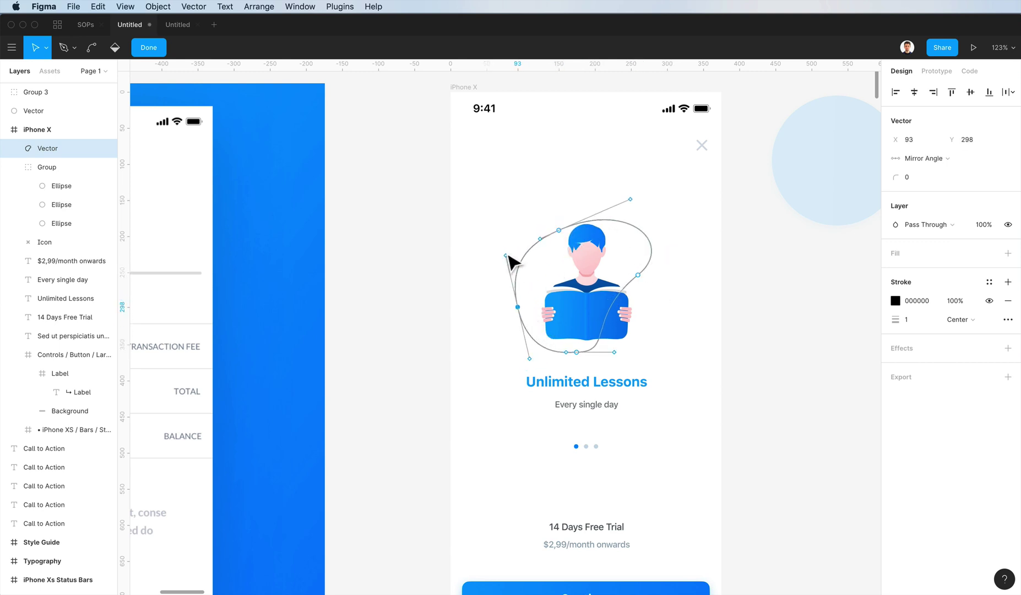
pyautogui.moveTo(506, 255)
pyautogui.mouseDown()
pyautogui.moveTo(508, 276)
pyautogui.moveTo(512, 262)
pyautogui.mouseUp()
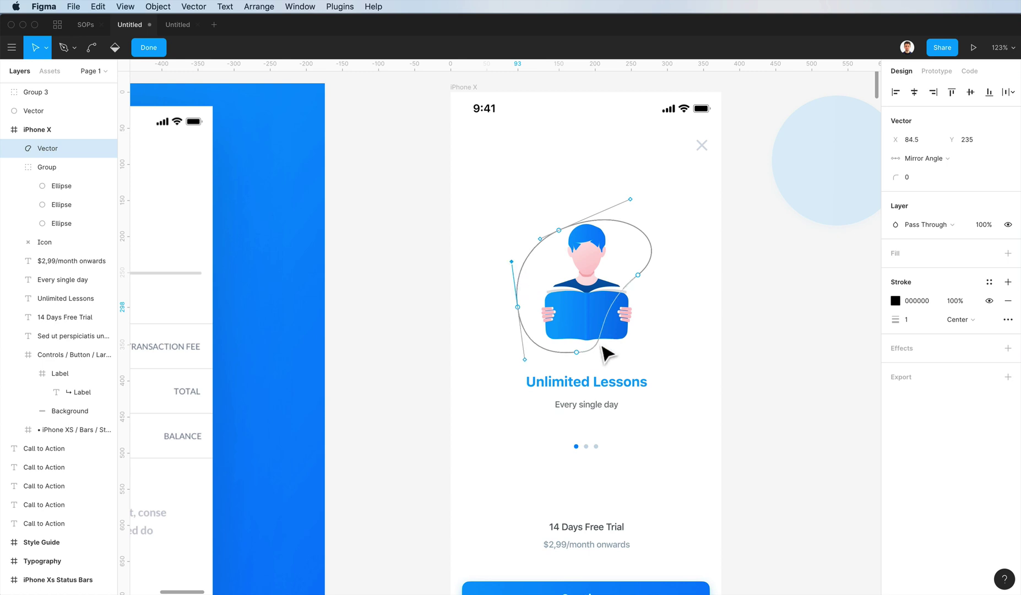
pyautogui.click(577, 352)
pyautogui.moveTo(617, 352); pyautogui.dragTo(623, 341)
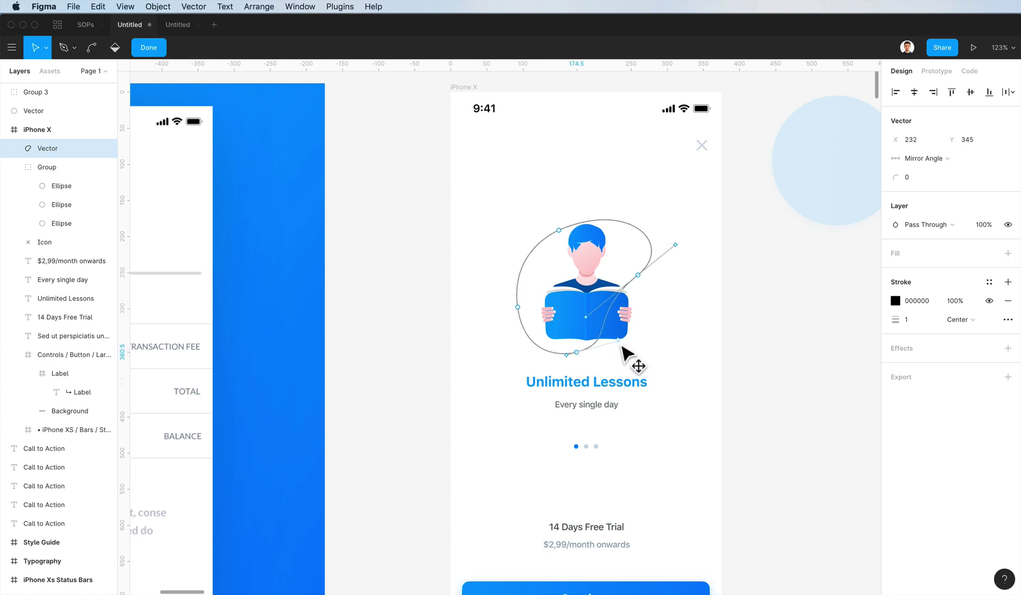
pyautogui.click(740, 310)
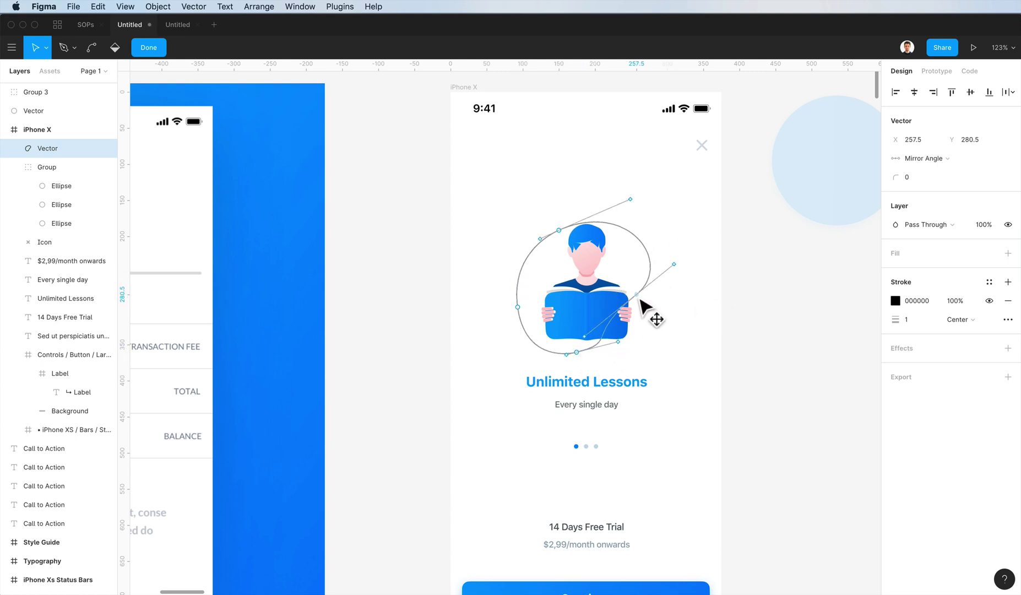
pyautogui.press('Escape')
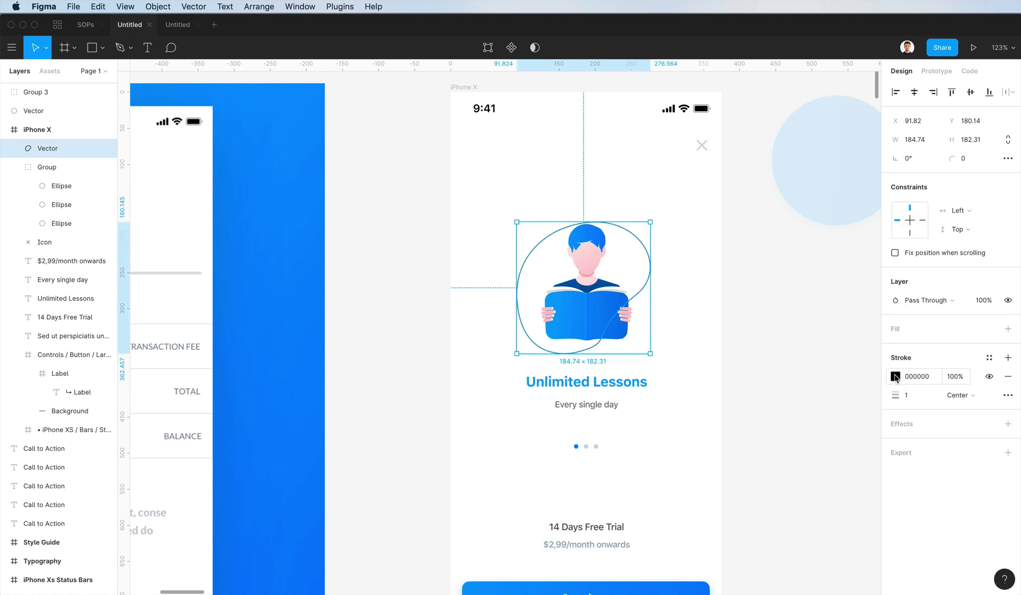
# Copy the book's styling and paste it onto the blob, replacing its black outline with the blue linear gradient fill
pyautogui.keyDown('super'); pyautogui.click(580, 316); pyautogui.keyUp('super')
pyautogui.press('alt+super+c')
pyautogui.click(631, 234)
pyautogui.click(630, 236)
pyautogui.press('alt+super+v')
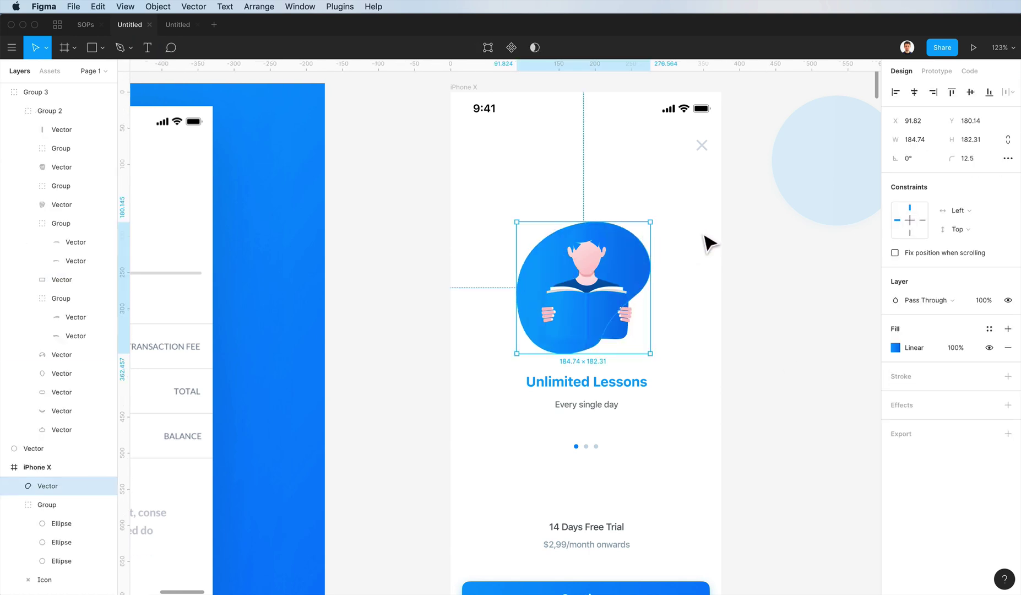
# Try lower layer opacities, including 30%, on the gradient-filled blob, and restore it to 100%
pyautogui.press('1')
pyautogui.press('3')
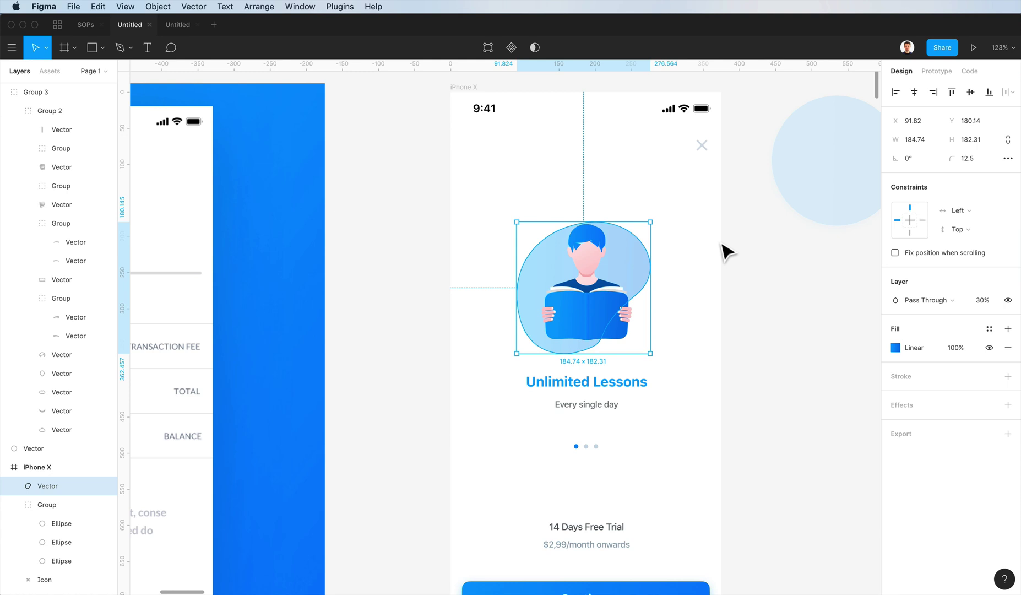
pyautogui.press('0')
# Make the lower end of the blob's linear gradient light blue 94D2FF, replacing the dark blue stop
pyautogui.click(896, 348)
pyautogui.moveTo(881, 317); pyautogui.dragTo(919, 348)
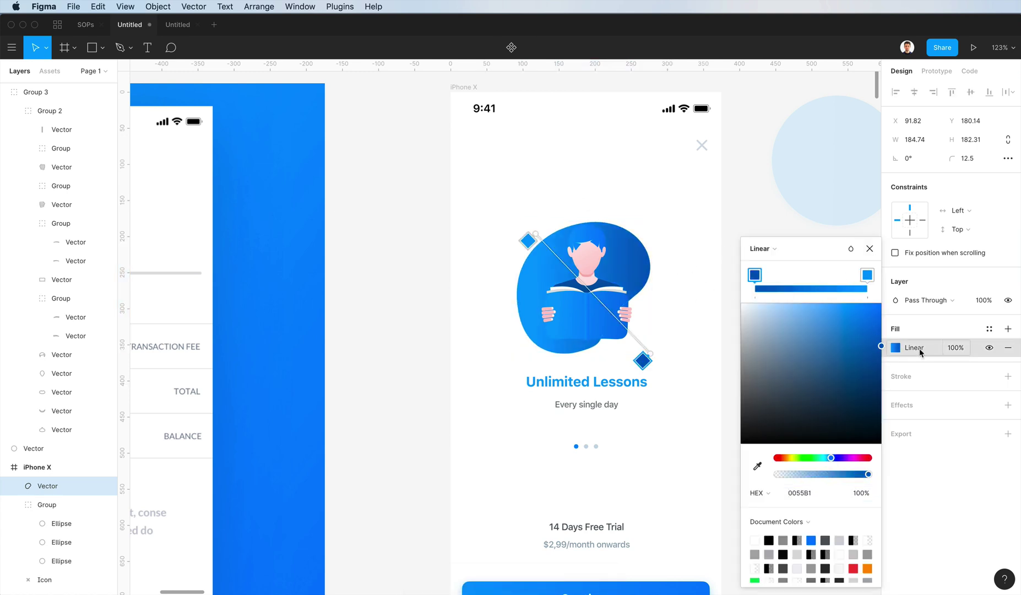
pyautogui.click(868, 275)
pyautogui.moveTo(805, 317); pyautogui.dragTo(796, 280)
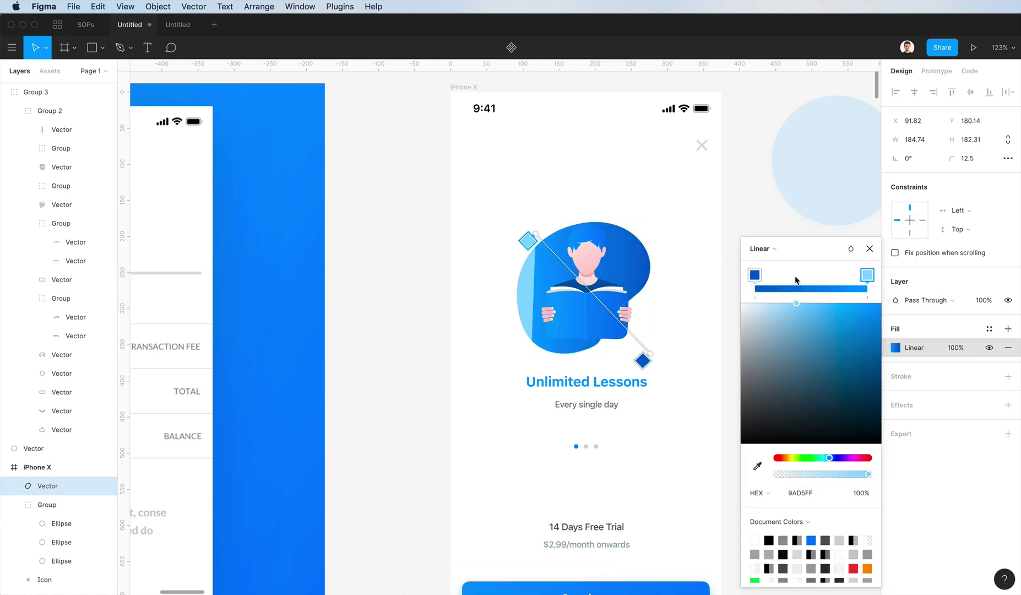
pyautogui.click(790, 491)
pyautogui.click(810, 289)
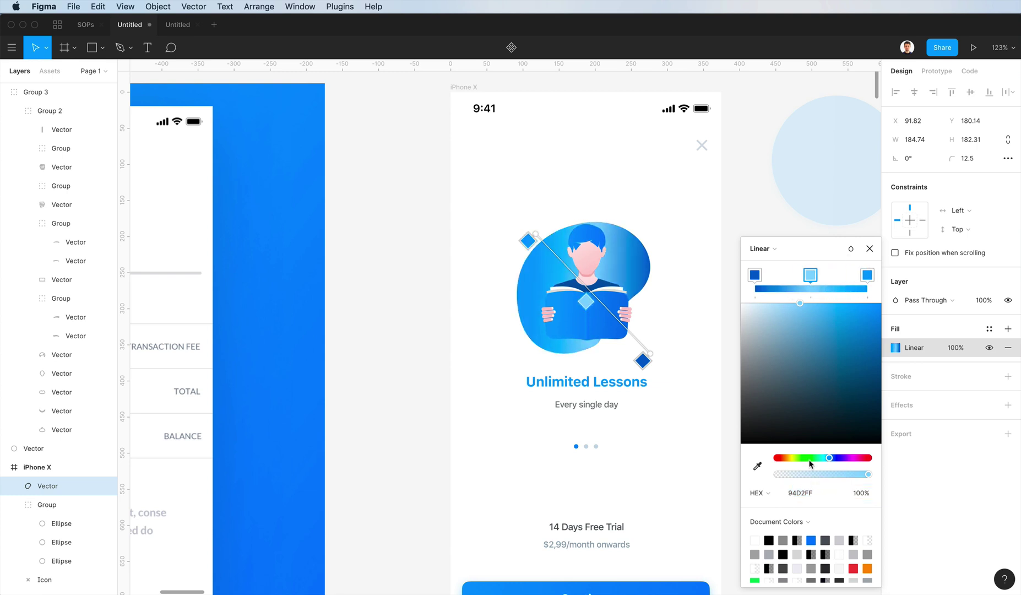
pyautogui.moveTo(810, 275); pyautogui.dragTo(540, 322)
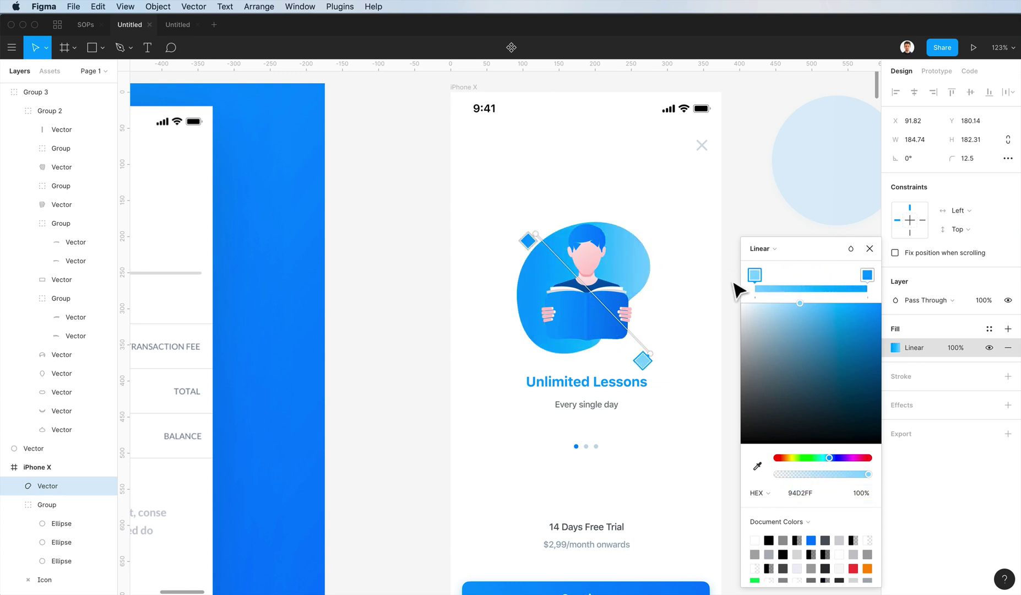
# Set the blob gradient's darker stop to 0094FF and stretch the gradient line diagonally past both sides of the blob
pyautogui.click(867, 275)
pyautogui.click(881, 321)
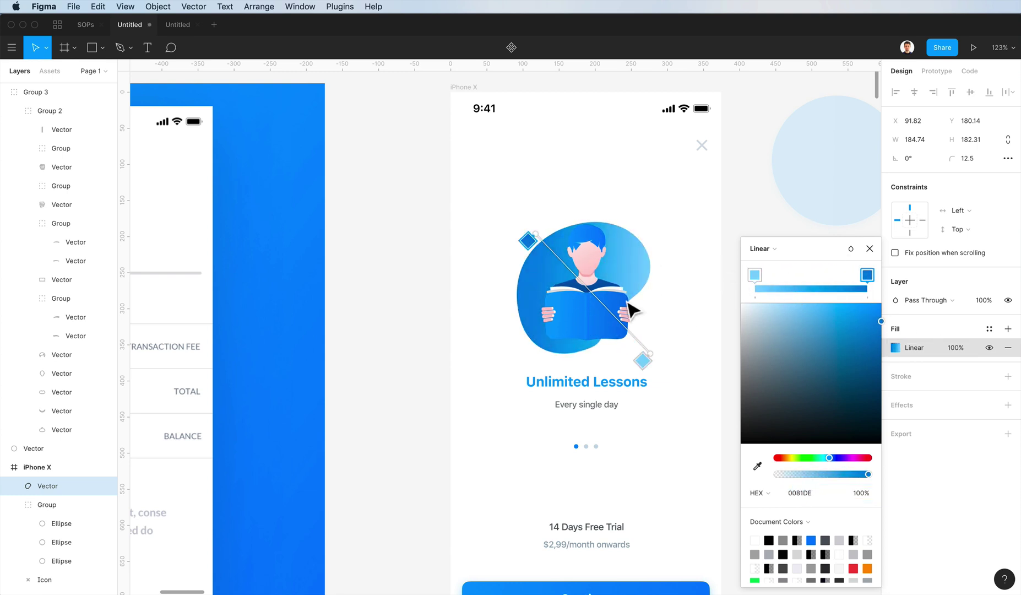
pyautogui.moveTo(655, 357); pyautogui.dragTo(687, 316)
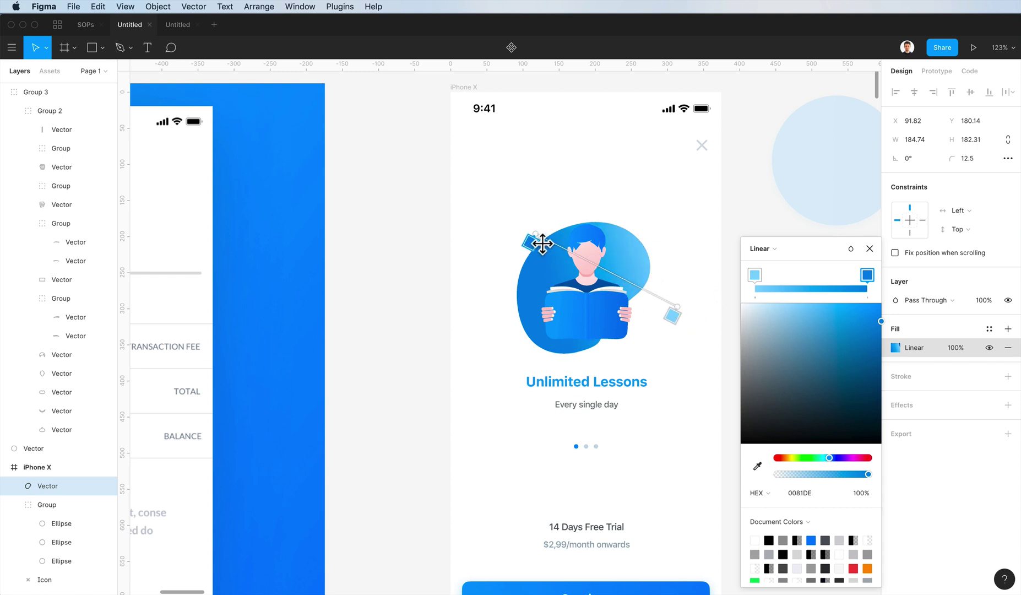
pyautogui.moveTo(543, 243); pyautogui.dragTo(519, 247)
pyautogui.click(881, 335)
pyautogui.moveTo(902, 333); pyautogui.dragTo(1015, 293)
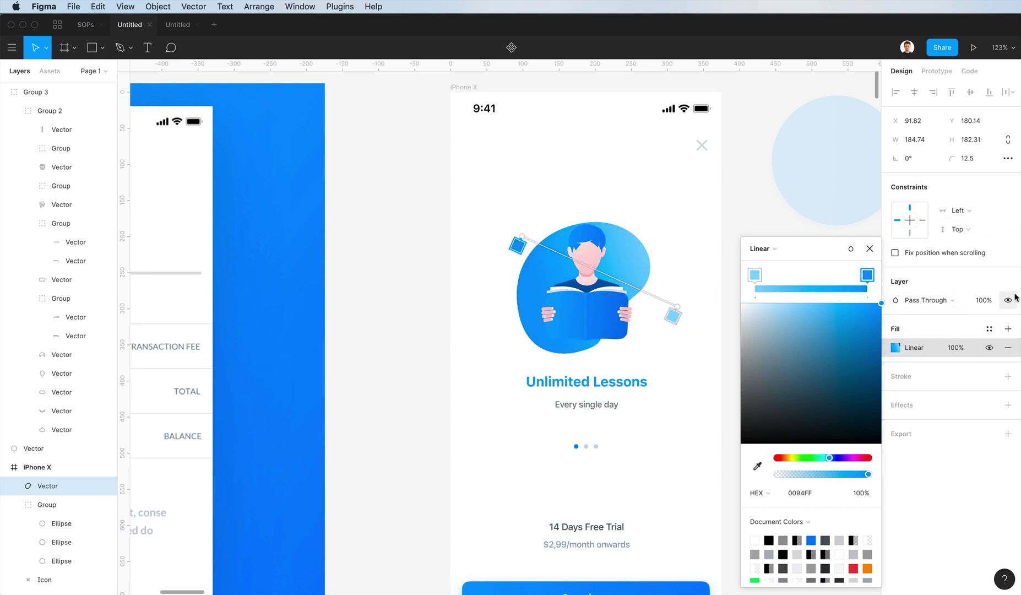
pyautogui.click(810, 234)
# Set the blob's layer opacity to 20% and its darker gradient stop to 0088EA
pyautogui.click(646, 267)
pyautogui.press('2')
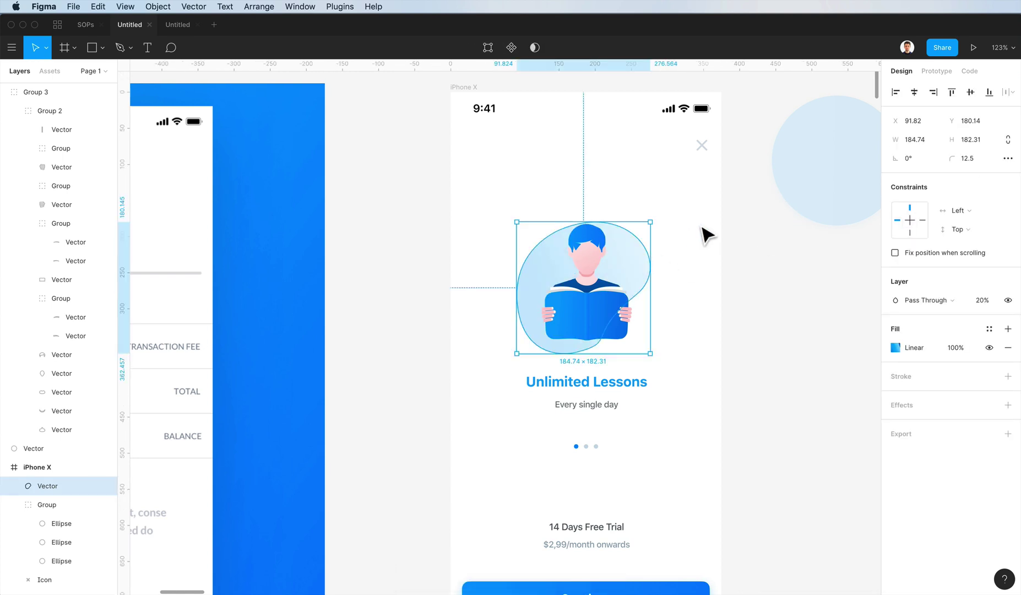
pyautogui.click(895, 347)
pyautogui.click(866, 275)
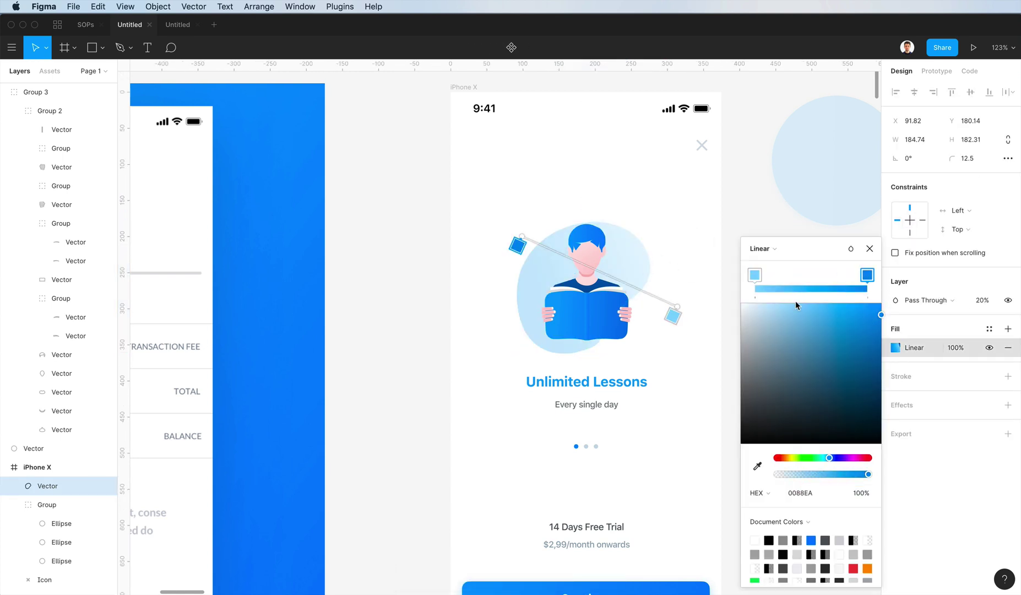
# Fade the blob's gradient by setting its light blue 94D2FF stop to 0% opacity, leaving the darker stop opaque
pyautogui.moveTo(860, 474); pyautogui.dragTo(739, 488)
pyautogui.press('super+z')
pyautogui.click(754, 276)
pyautogui.moveTo(833, 477); pyautogui.dragTo(614, 470)
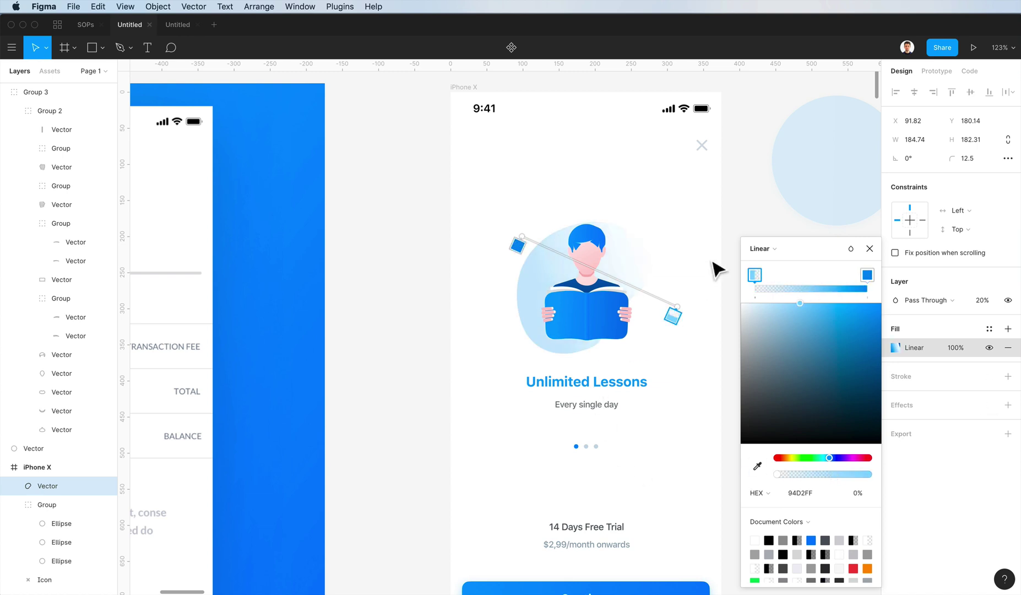
pyautogui.click(698, 298)
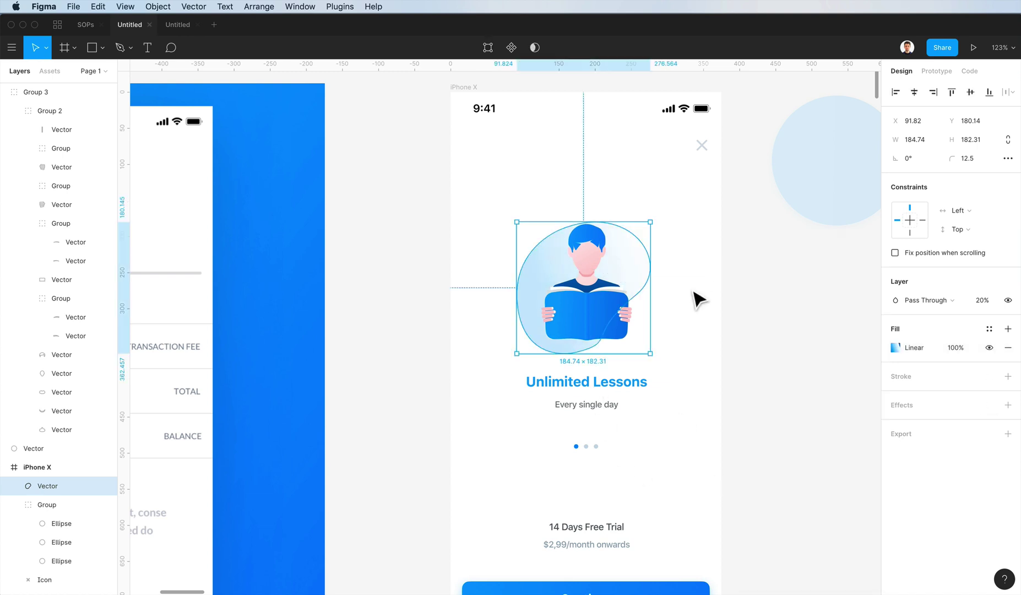
pyautogui.click(697, 298)
# Move the blob's bottom anchor point down to about X 177, Y 369 and lengthen its curve handle
pyautogui.doubleClick(537, 292)
pyautogui.click(577, 352)
pyautogui.moveTo(580, 357); pyautogui.dragTo(636, 349)
pyautogui.click(579, 359)
# Try switching the bottom anchor's handle mirroring to No Mirroring and to Mirror Angle and Length
pyautogui.click(911, 160)
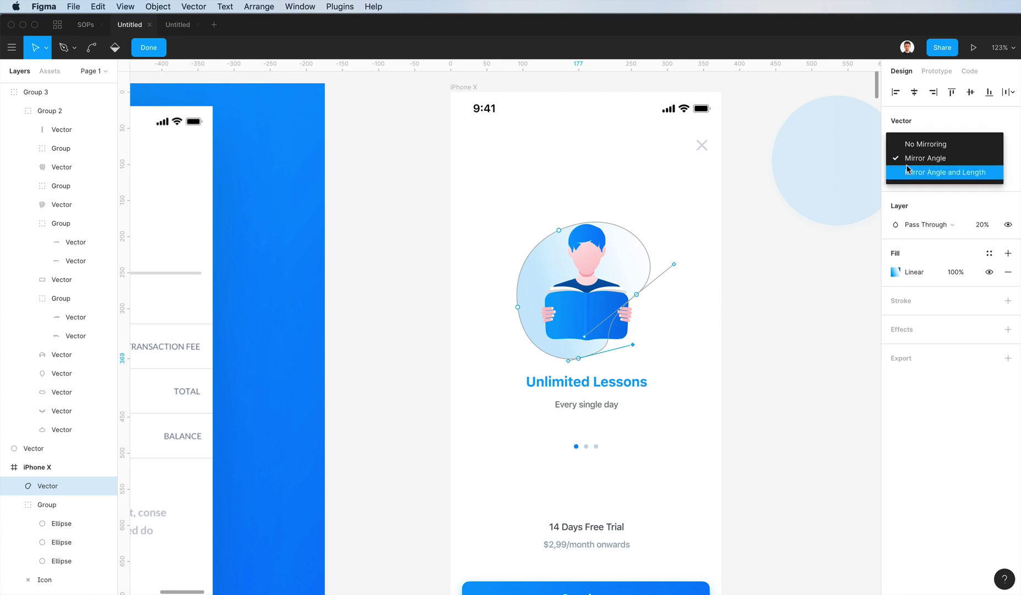
pyautogui.click(929, 146)
pyautogui.click(926, 158)
pyautogui.click(931, 171)
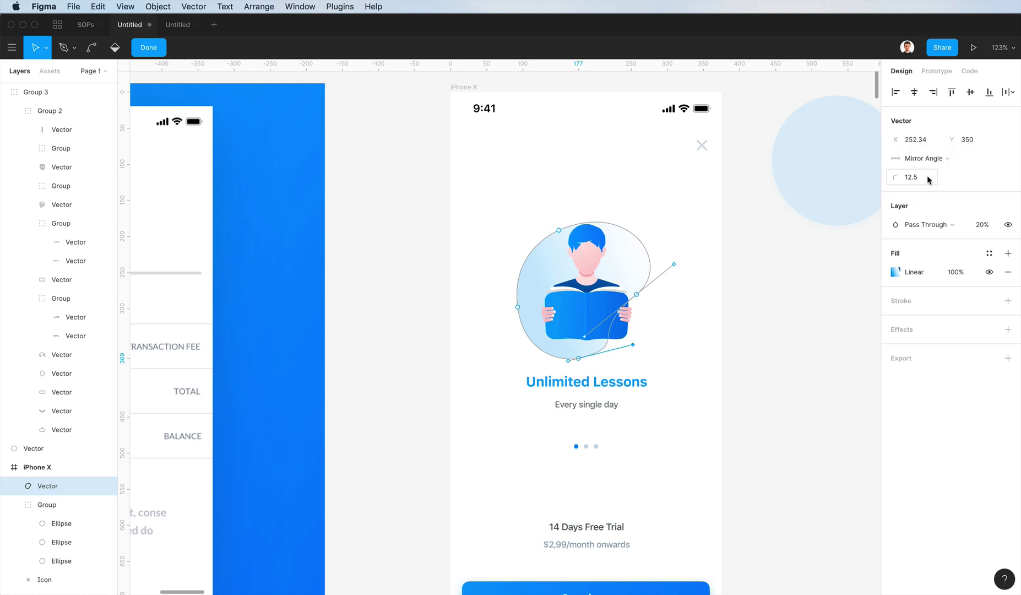
pyautogui.click(931, 158)
pyautogui.click(937, 171)
pyautogui.click(922, 162)
pyautogui.click(934, 147)
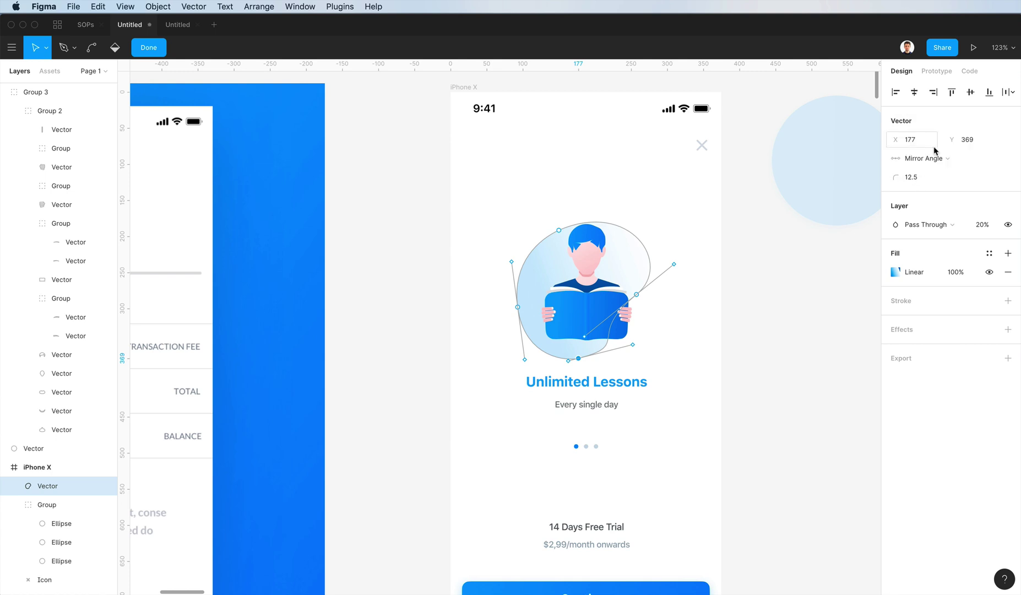
# Reshape the blob into a flatter organic form of about 197 × 150 by repositioning its bottom, left and top anchor points
pyautogui.moveTo(637, 349); pyautogui.dragTo(664, 325)
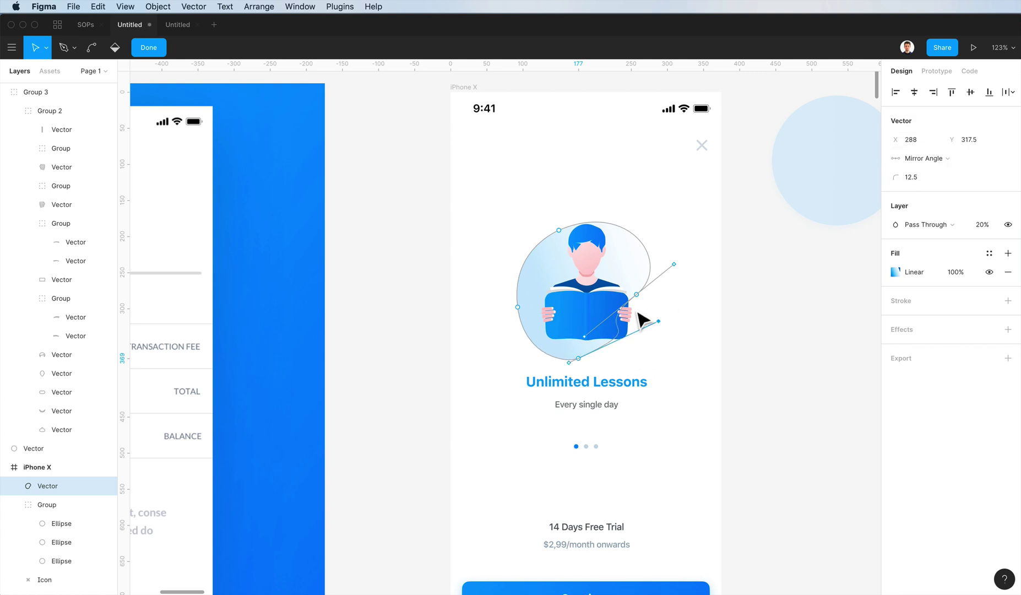
pyautogui.moveTo(580, 360)
pyautogui.mouseDown()
pyautogui.moveTo(592, 355)
pyautogui.moveTo(572, 353)
pyautogui.moveTo(584, 345)
pyautogui.mouseUp()
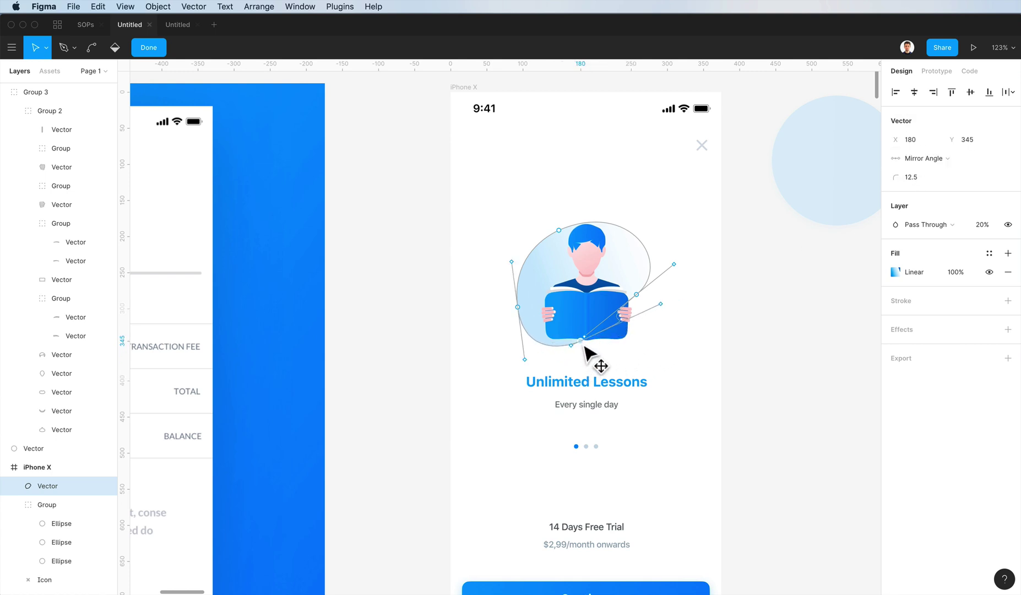
pyautogui.click(734, 357)
pyautogui.moveTo(524, 310); pyautogui.dragTo(517, 305)
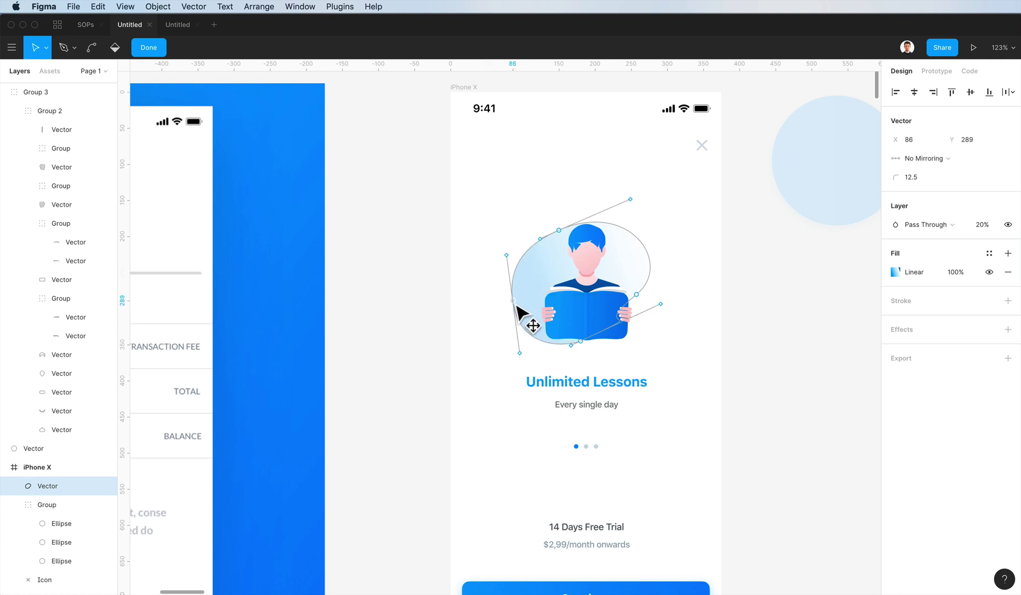
pyautogui.moveTo(559, 229); pyautogui.dragTo(585, 251)
pyautogui.click(650, 220)
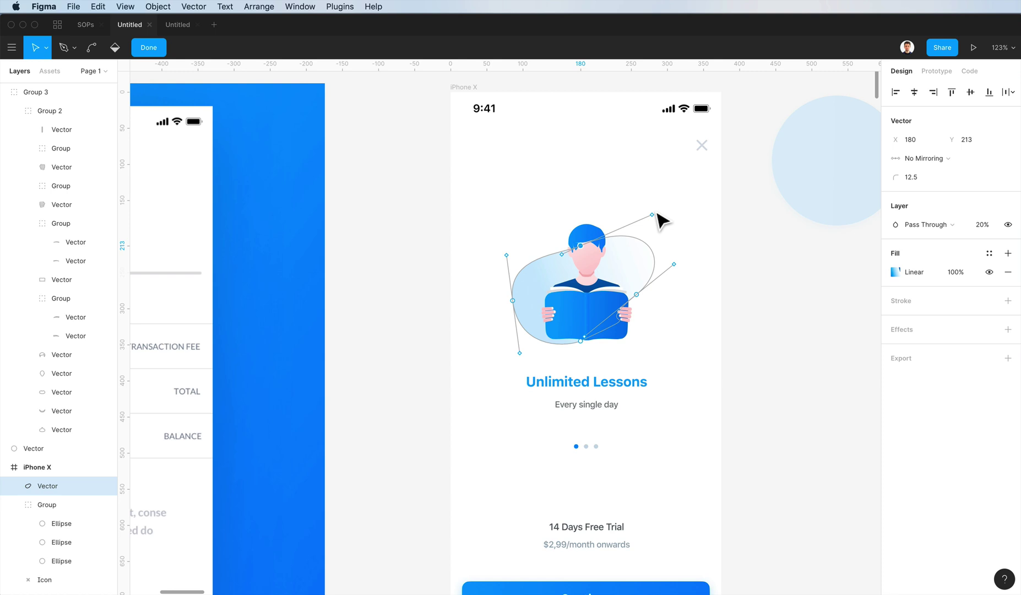
pyautogui.moveTo(653, 215); pyautogui.dragTo(634, 207)
pyautogui.press('super+z')
pyautogui.press('Escape')
pyautogui.press('Escape')
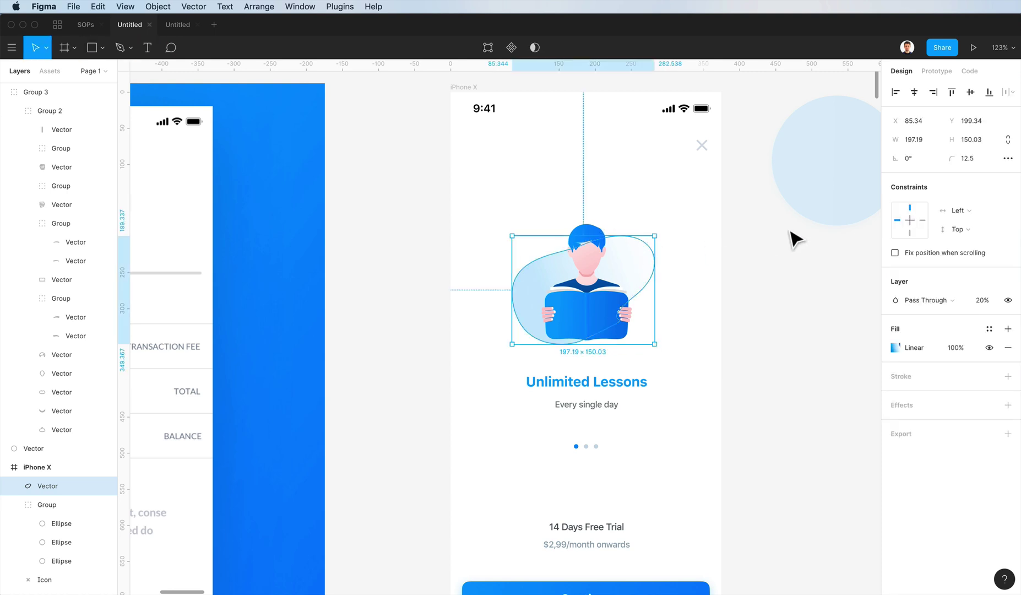
# Nudge the blob 10 px to the right behind the reading-man illustration
pyautogui.click(790, 230)
pyautogui.scroll(-3, 795, 319)
pyautogui.click(605, 290)
pyautogui.hotkey('shift', 'Right')
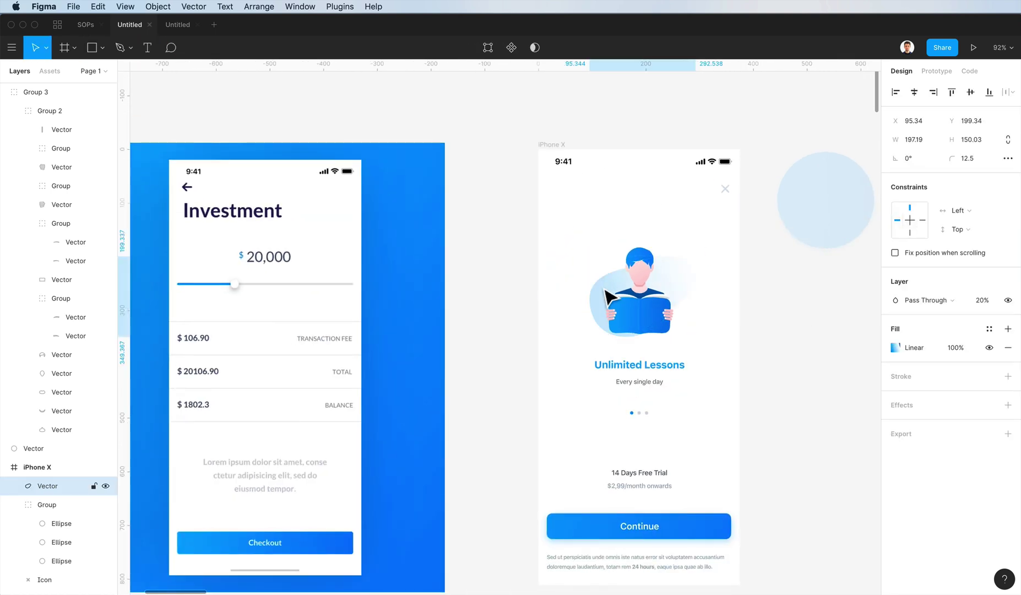
# Scale the blob up to about 236 × 180 at 10% opacity and nudge it right behind the illustration
pyautogui.press('k')
pyautogui.moveTo(702, 338); pyautogui.dragTo(708, 350)
pyautogui.press('1')
pyautogui.press('5')
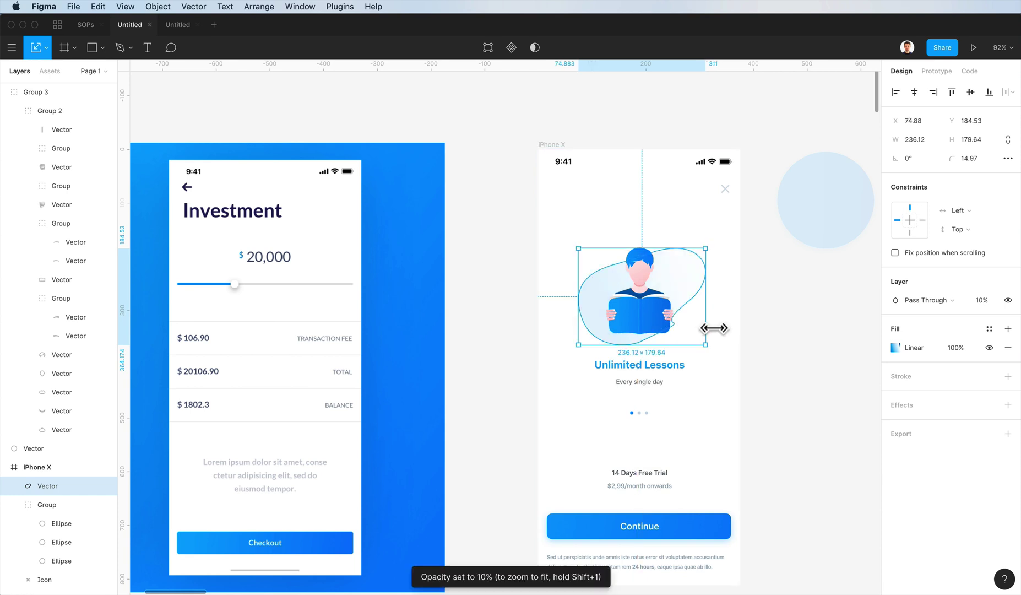
pyautogui.press('Right')
pyautogui.hotkey('shift', 'Right')
pyautogui.click(709, 323)
pyautogui.scroll(-3, 715, 332)
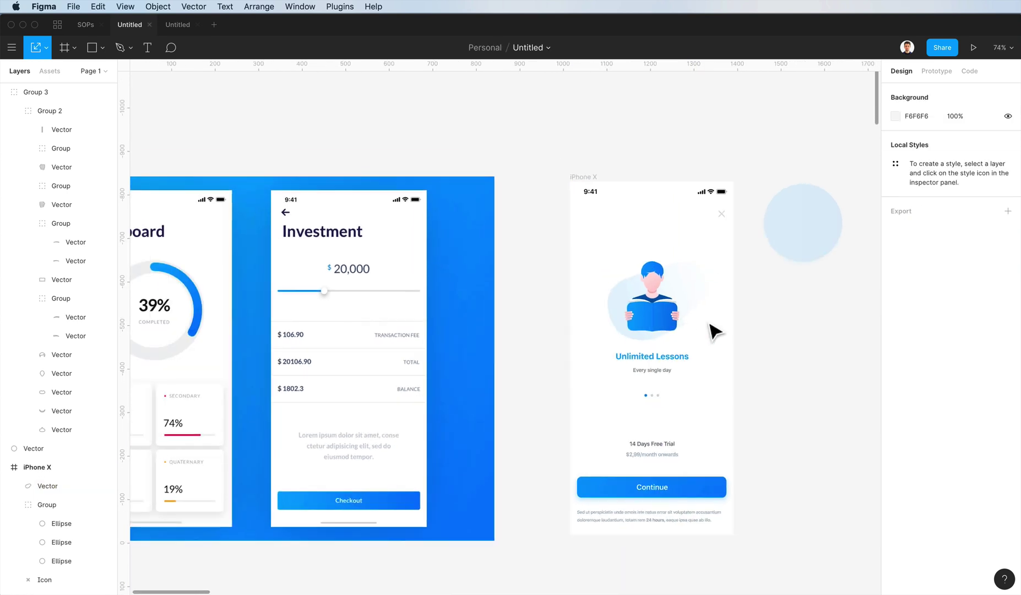
# Raise the blob's top anchor point to about X 185.5, Y 174 so the shape covers the man's head
pyautogui.doubleClick(624, 309)
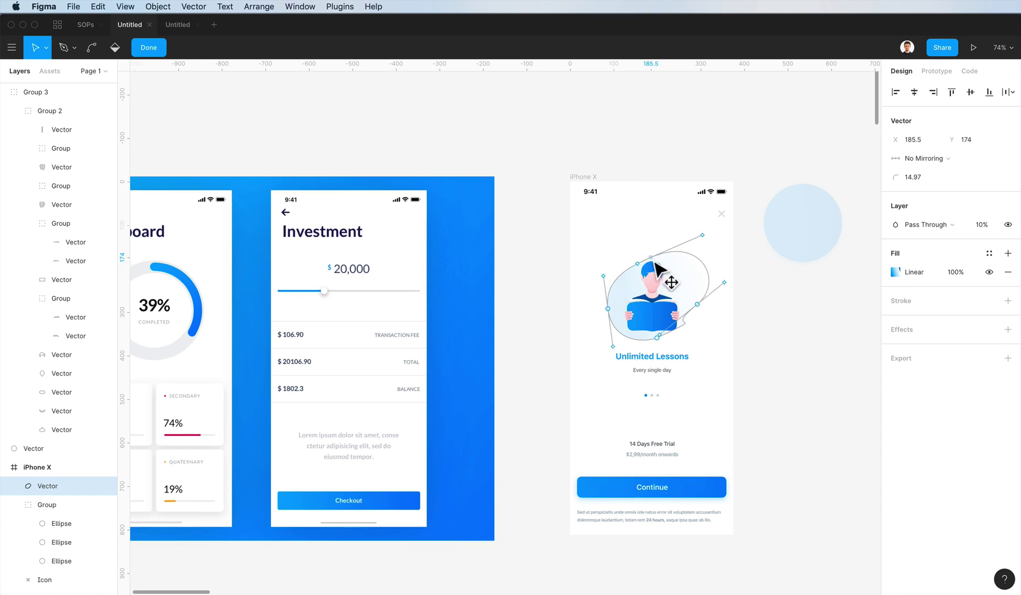
pyautogui.click(817, 324)
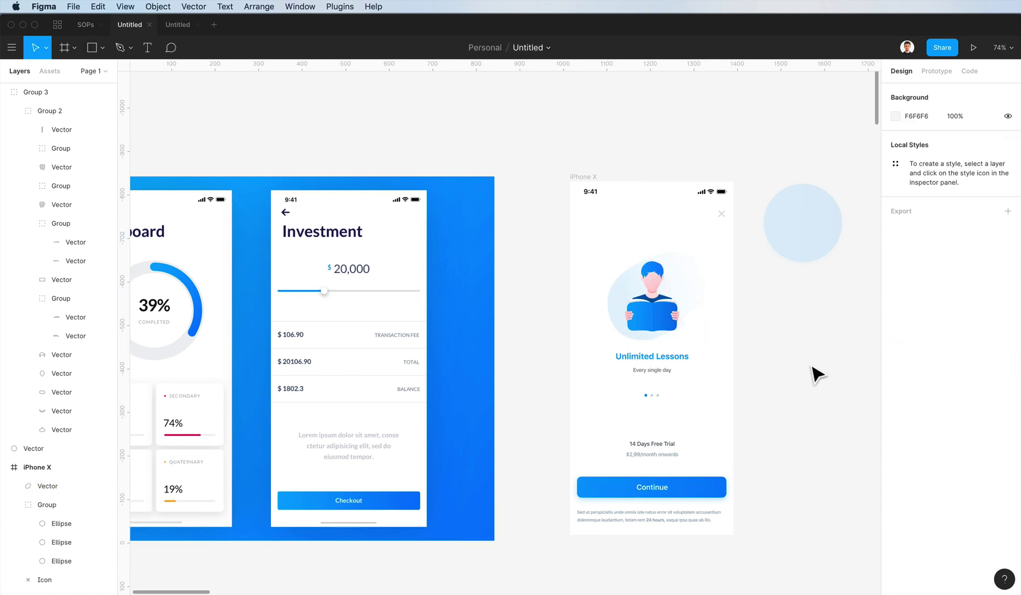
# Scale the reading-man illustration and its blob together to about 243 × 213 and move them up 10 px
pyautogui.scroll(3, 722, 295)
pyautogui.moveTo(599, 262); pyautogui.dragTo(688, 359)
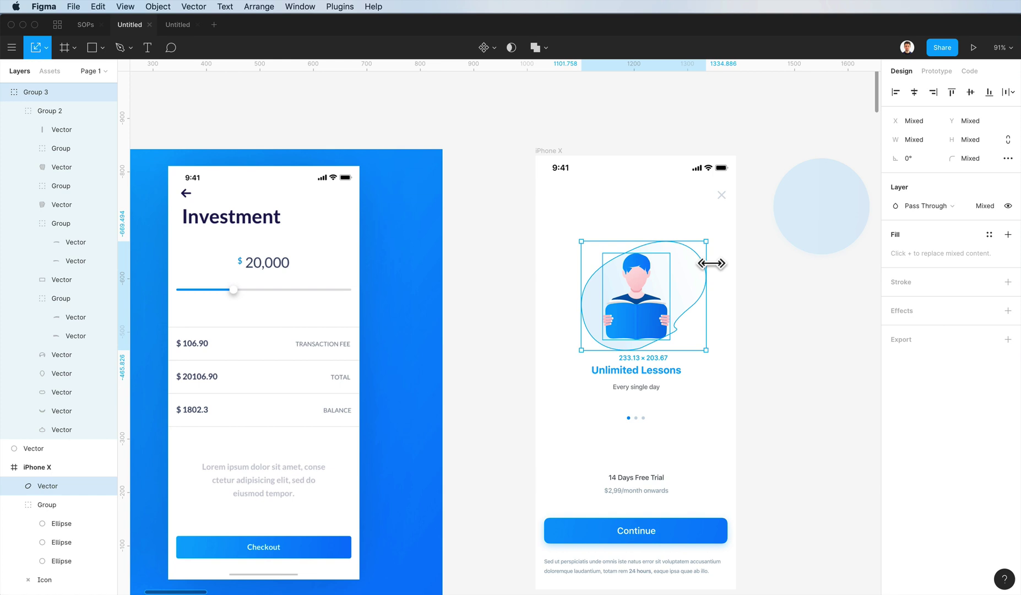
pyautogui.moveTo(707, 241); pyautogui.dragTo(710, 239)
pyautogui.hotkey('shift', 'Up')
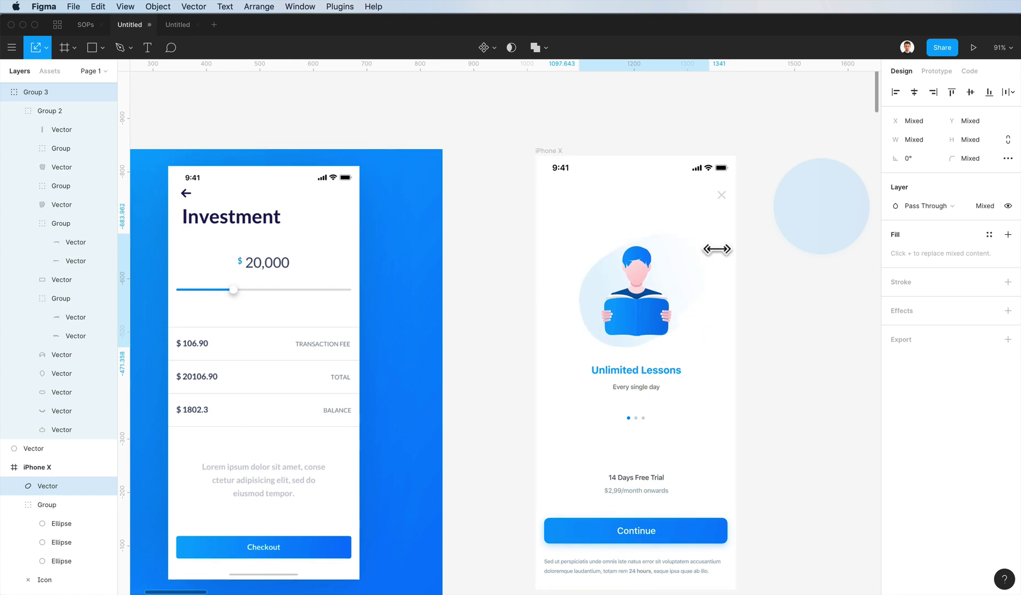
pyautogui.click(709, 338)
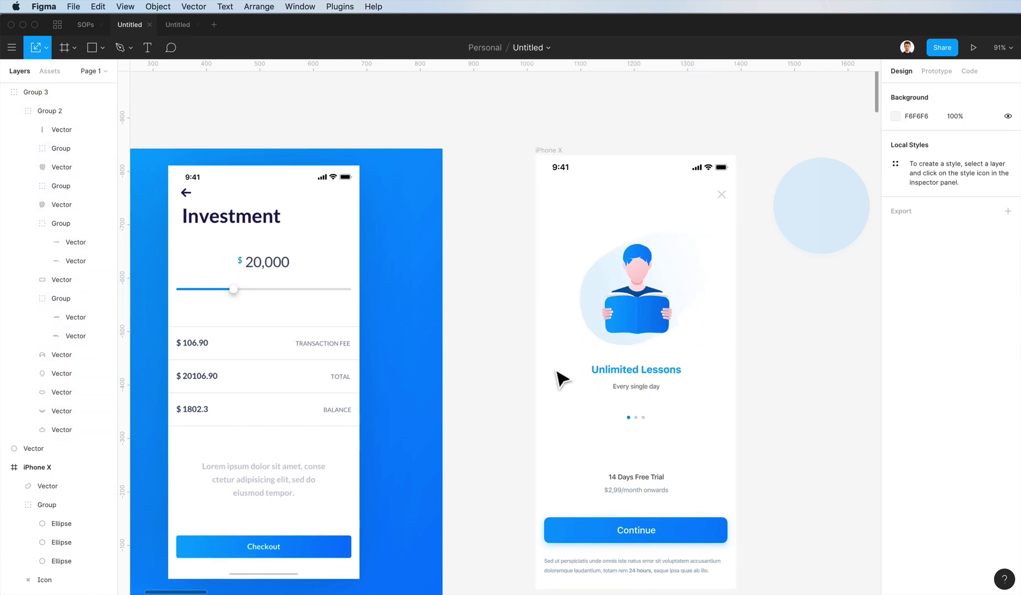
# Move the Unlimited Lessons text, its subtitle and the page dots down 20 px
pyautogui.moveTo(655, 309); pyautogui.dragTo(583, 373)
pyautogui.hotkey('shift', 'Down')
pyautogui.hotkey('shift', 'Down')
# Scale the reading-man illustration and its blob together to about 271 × 237, and nudge them 6 px up and 2 px right
pyautogui.moveTo(554, 226); pyautogui.dragTo(712, 362)
pyautogui.press('Up')
pyautogui.press('Up')
pyautogui.press('Up')
pyautogui.press('Up')
pyautogui.press('Up')
pyautogui.press('Up')
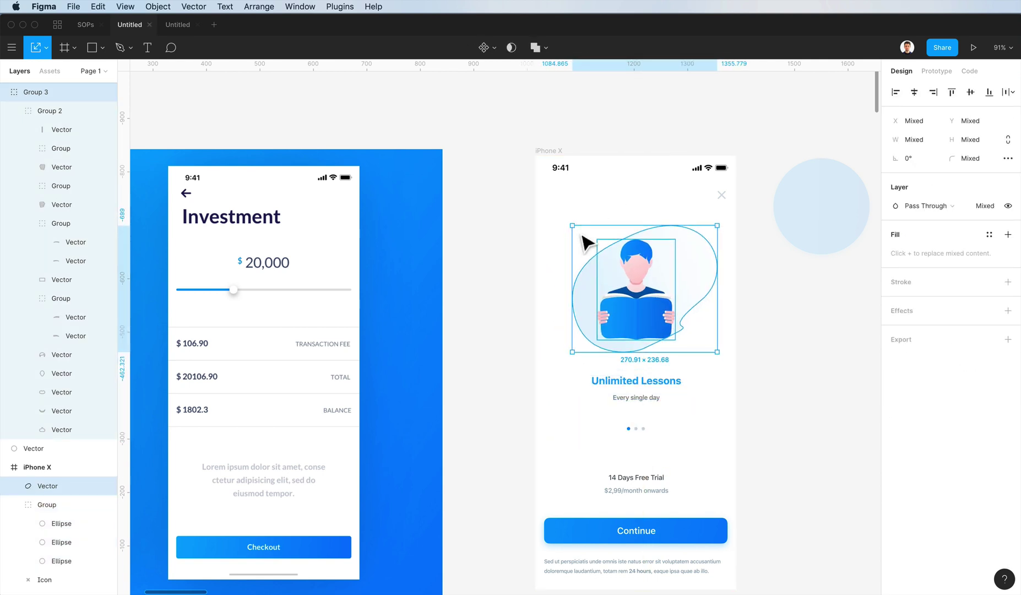
pyautogui.press('Right')
pyautogui.press('Right')
# Delete the spare pale-blue circle beside the iPhone X frame
pyautogui.click(828, 239)
pyautogui.press('BackSpace')
pyautogui.scroll(-2, 801, 356)
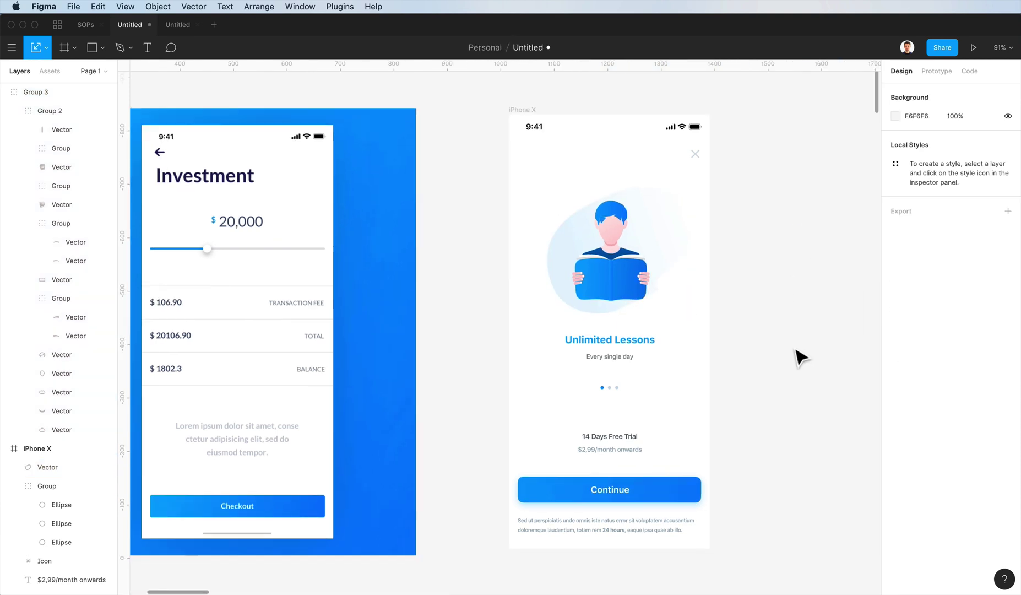
pyautogui.hscroll(-2, 802, 356)
pyautogui.hscroll(1, 803, 356)
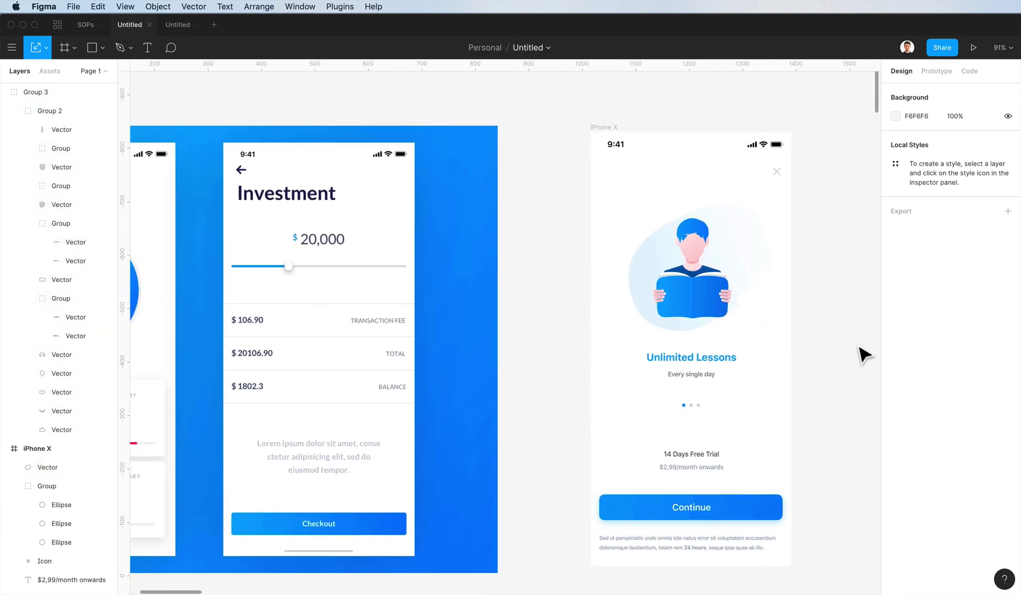
# Slightly adjust the anchor point on the upper edge of the blob behind the reading-man illustration
pyautogui.doubleClick(666, 232)
pyautogui.moveTo(674, 211); pyautogui.dragTo(673, 212)
pyautogui.doubleClick(664, 191)
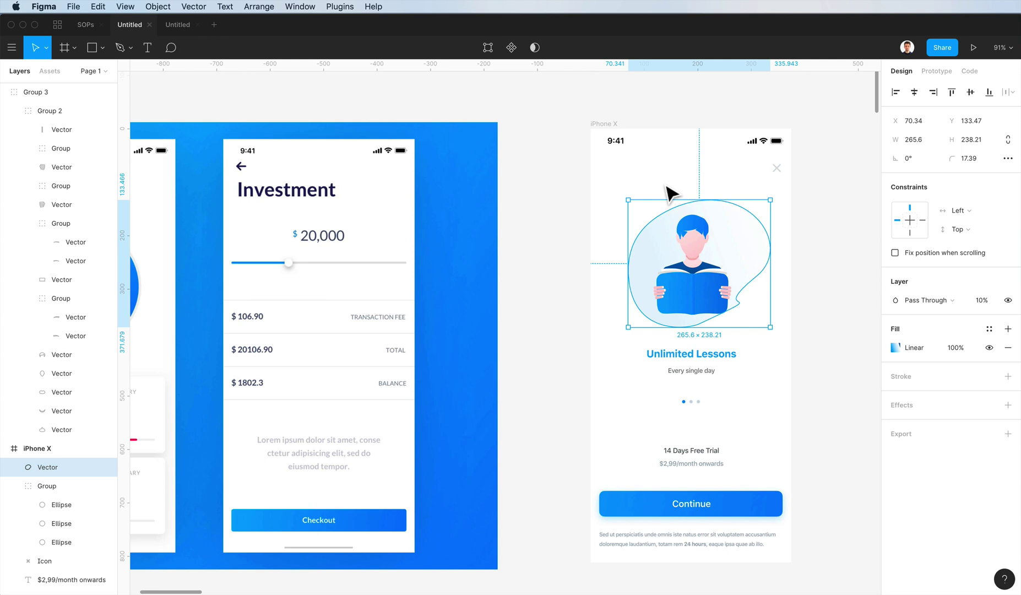
pyautogui.click(664, 190)
pyautogui.scroll(-1, 664, 191)
pyautogui.hscroll(-2, 664, 190)
pyautogui.scroll(1, 665, 191)
pyautogui.hscroll(1, 665, 190)
pyautogui.click(766, 217)
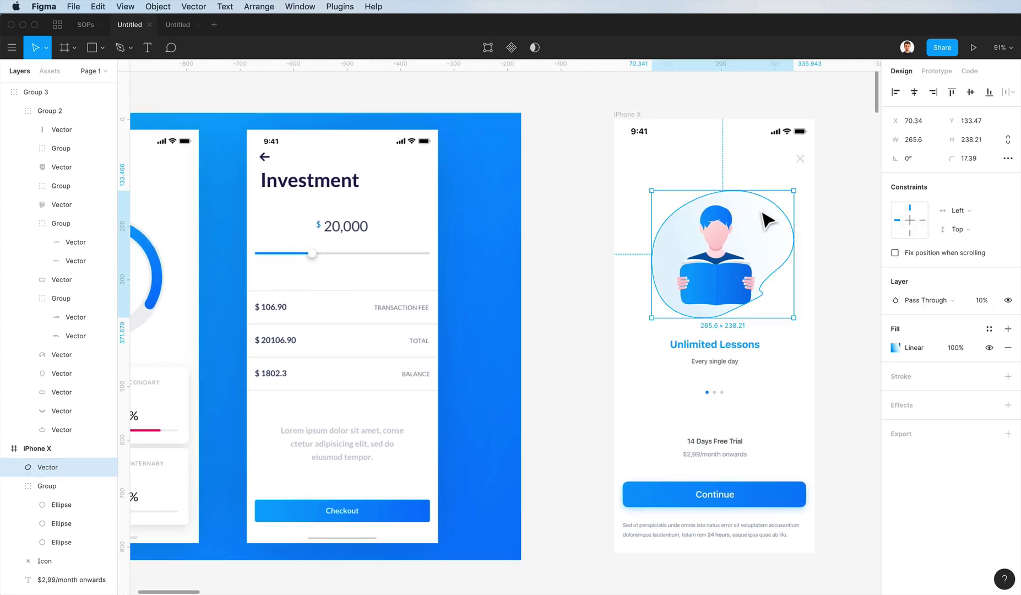
pyautogui.doubleClick(767, 220)
pyautogui.press('Escape')
pyautogui.press('Escape')
# Rename the iPhone X frame as 1
pyautogui.scroll(-2, 825, 348)
pyautogui.click(661, 156)
pyautogui.hscroll(2, 660, 155)
pyautogui.press('super+r')
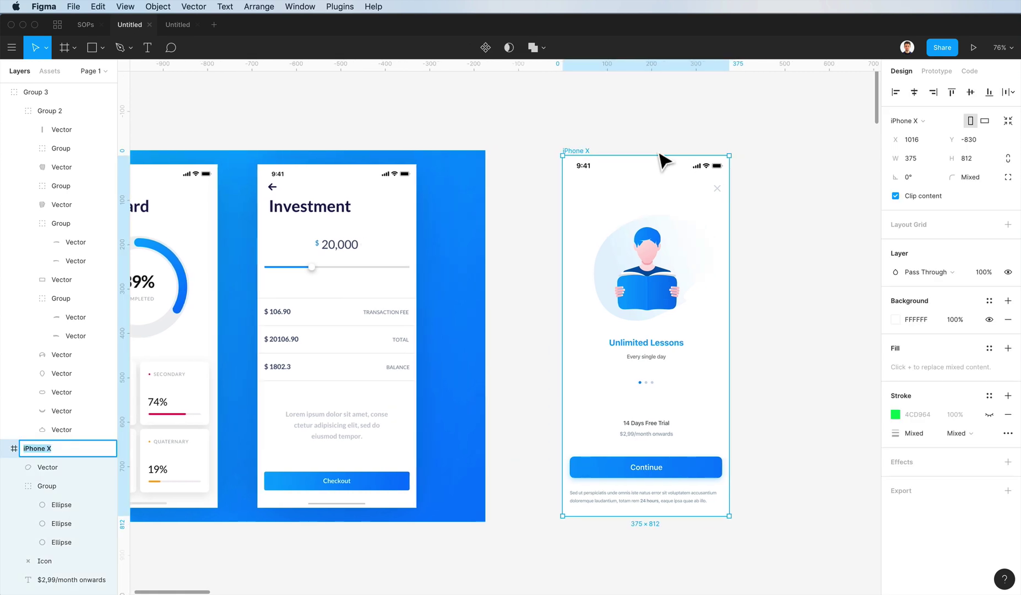
pyautogui.write('1')
pyautogui.press('Return')
# Duplicate frame 1 and place the copy directly to its right
pyautogui.keyDown('alt'); pyautogui.moveTo(605, 214); pyautogui.dragTo(806, 203); pyautogui.keyUp('alt')
pyautogui.click(788, 134)
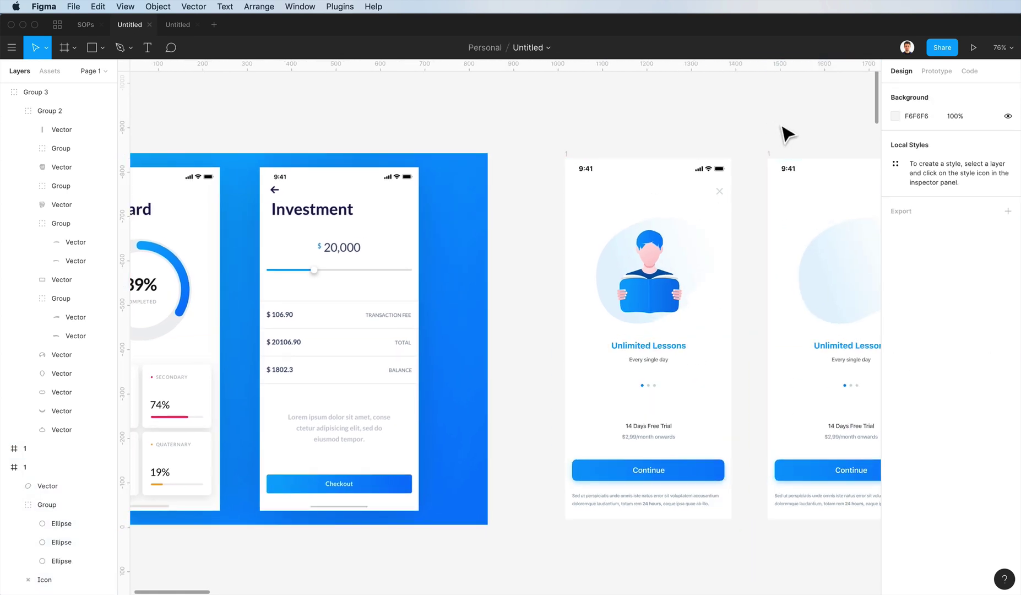
pyautogui.press('super+Tab')
pyautogui.press('super+Tab')
pyautogui.hscroll(5, 795, 203)
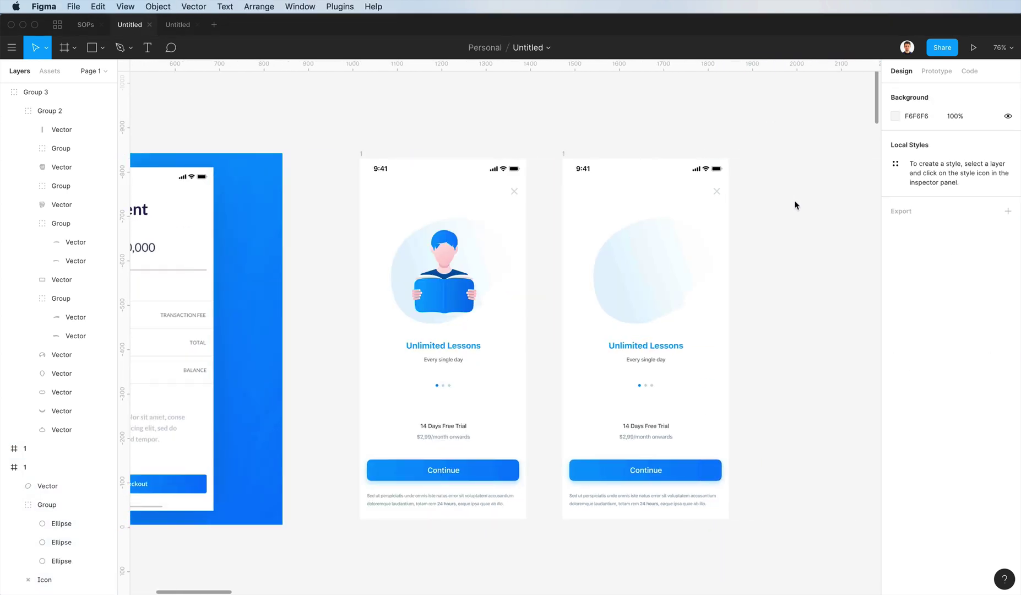
# Delete the blob from the second screen and draw a curved three-point path in its place with the Pen tool
pyautogui.click(689, 292)
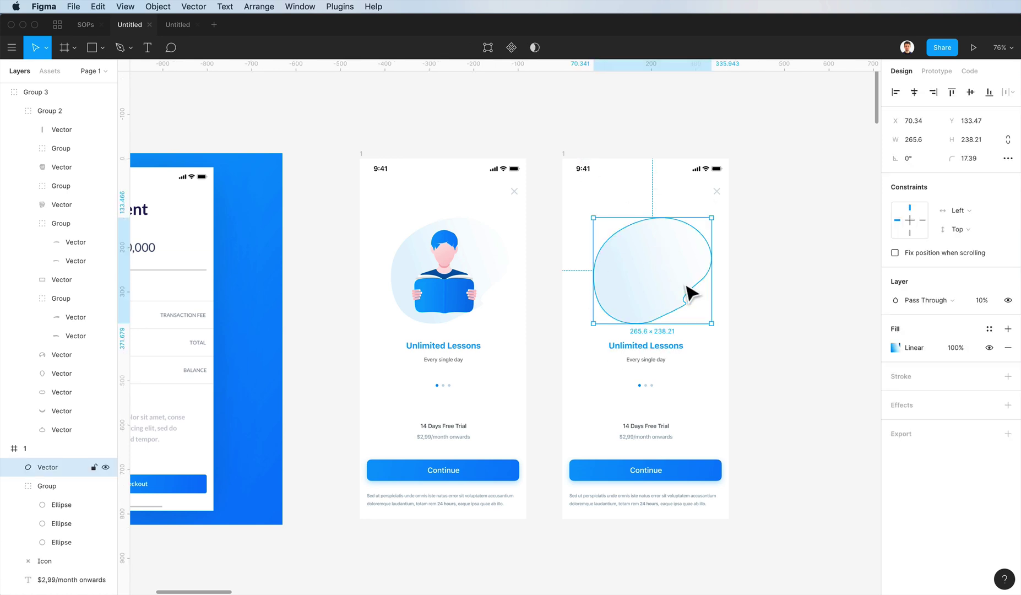
pyautogui.press('BackSpace')
pyautogui.press('p')
pyautogui.moveTo(644, 238); pyautogui.dragTo(623, 249)
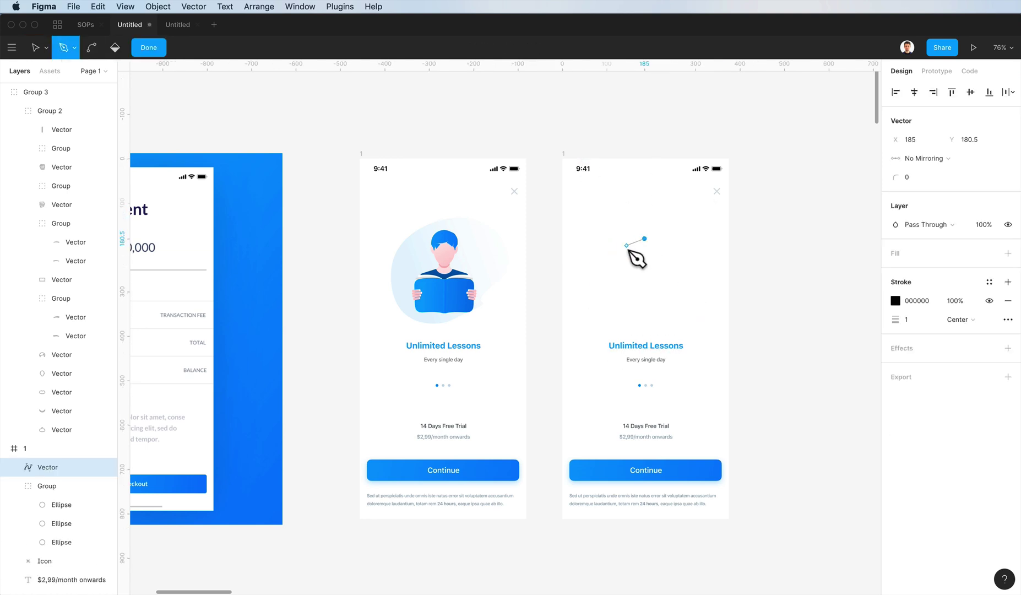
pyautogui.moveTo(623, 291)
pyautogui.mouseDown()
pyautogui.moveTo(662, 319)
pyautogui.moveTo(631, 322)
pyautogui.mouseUp()
pyautogui.moveTo(682, 275); pyautogui.dragTo(673, 239)
pyautogui.moveTo(690, 238); pyautogui.dragTo(693, 235)
pyautogui.press('super+z')
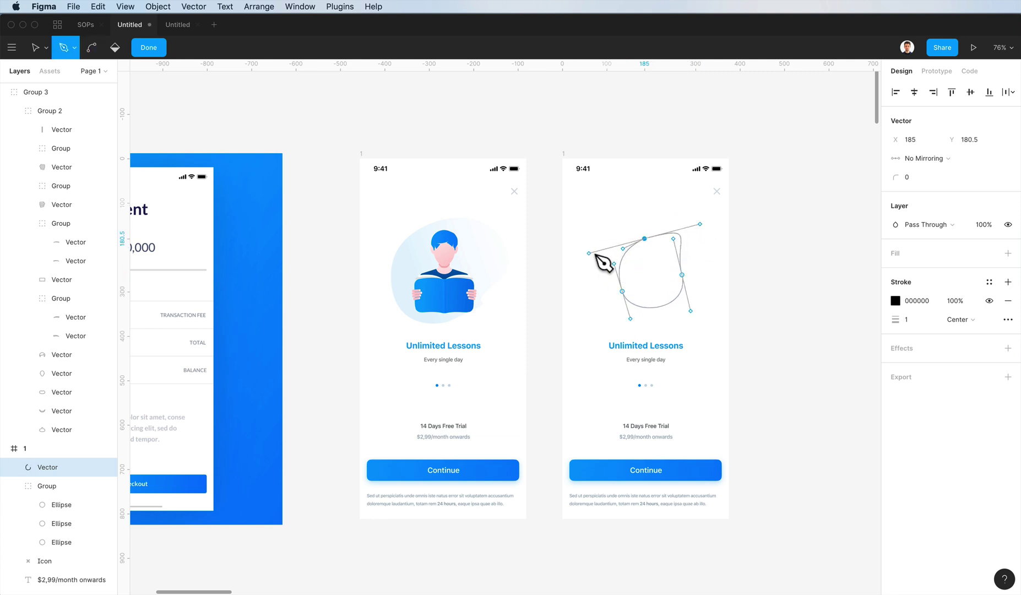
# Add a fourth point at X 277.5, Y 156.5, close the path at its starting point, and smooth the upper-right corner
pyautogui.click(688, 246)
pyautogui.click(685, 226)
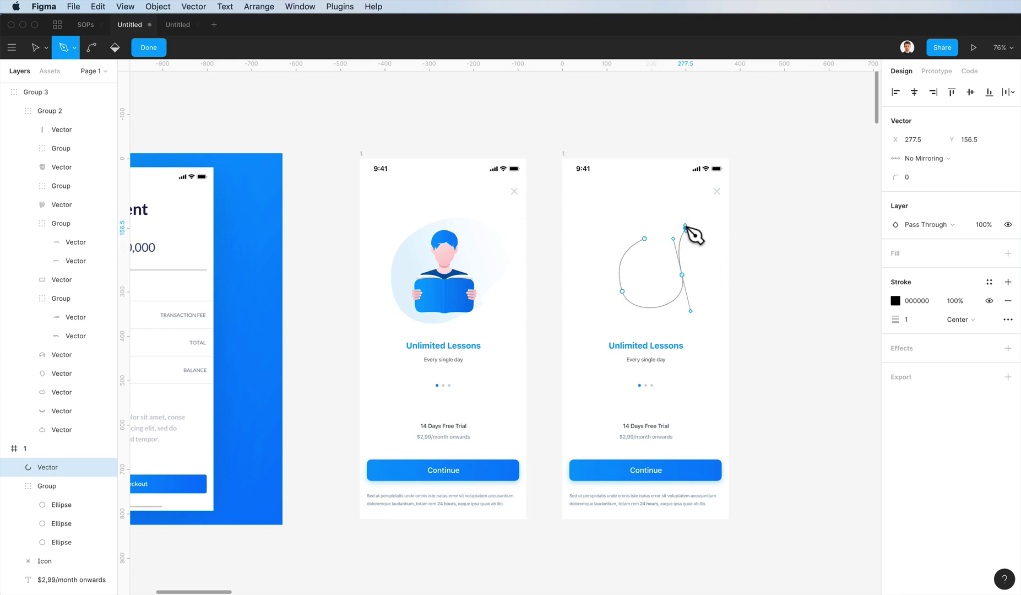
pyautogui.moveTo(644, 238); pyautogui.dragTo(619, 244)
pyautogui.keyDown('super'); pyautogui.click(686, 228); pyautogui.keyUp('super')
pyautogui.moveTo(705, 247); pyautogui.dragTo(697, 244)
pyautogui.press('super+z')
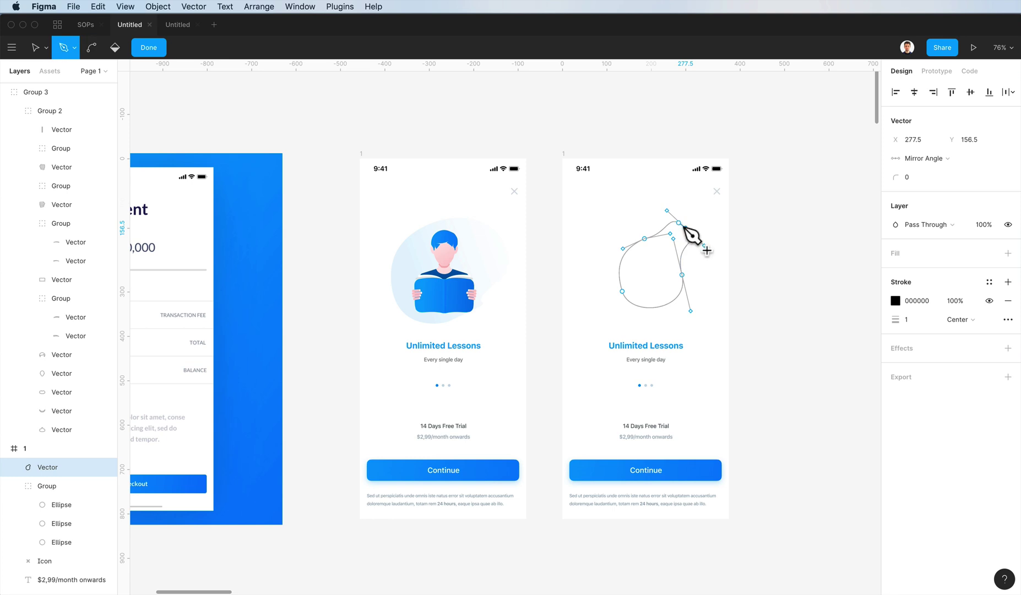
pyautogui.press('Escape')
pyautogui.scroll(5, 690, 229)
pyautogui.press('Escape')
pyautogui.click(726, 226)
pyautogui.scroll(-5, 641, 253)
# Widen the new outline by moving its lower-left anchor outward and its upper-left anchor to X 151, Y 163.5
pyautogui.doubleClick(636, 298)
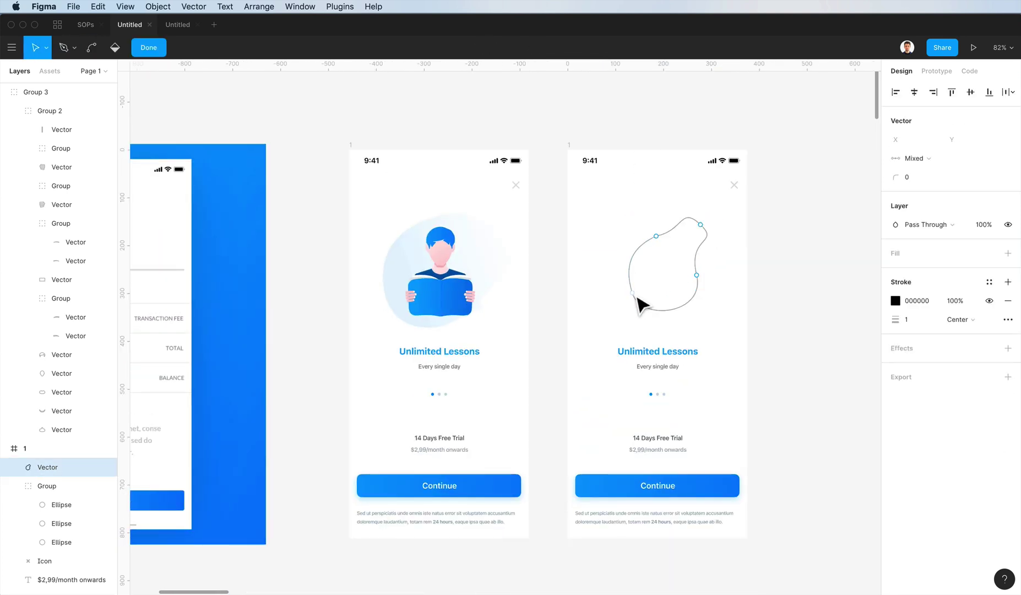
pyautogui.click(632, 293)
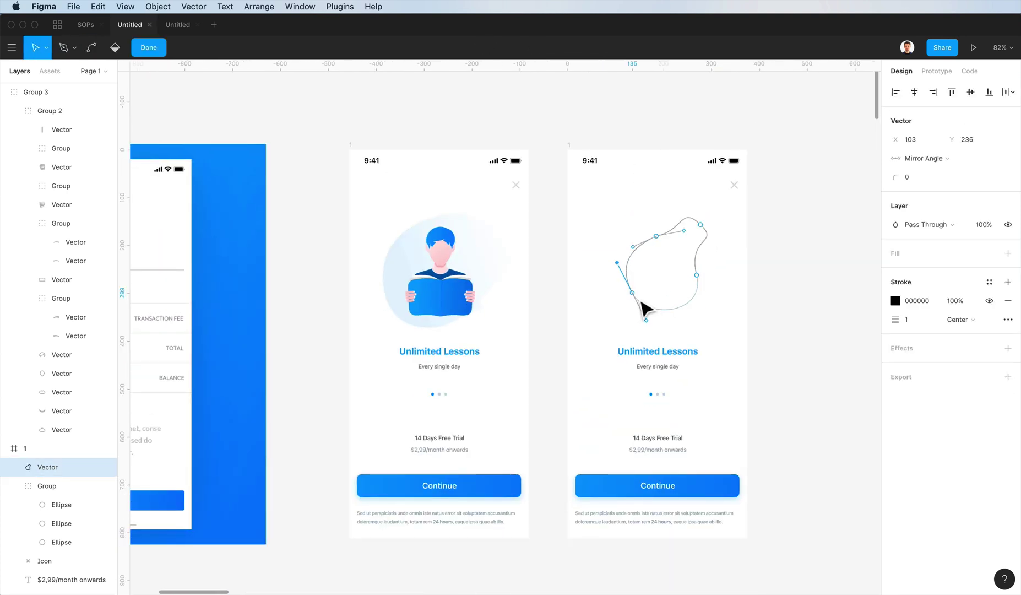
pyautogui.moveTo(632, 293); pyautogui.dragTo(625, 295)
pyautogui.moveTo(656, 236); pyautogui.dragTo(641, 227)
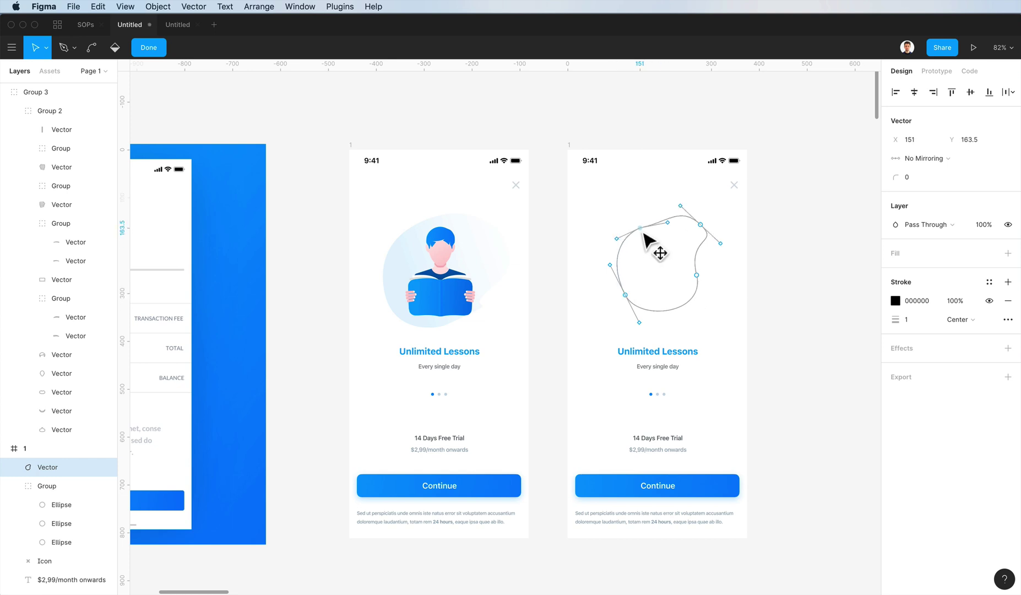
pyautogui.click(755, 235)
# Copy the first screen's faded blue blob style and apply it to the new outline on the second screen
pyautogui.click(463, 224)
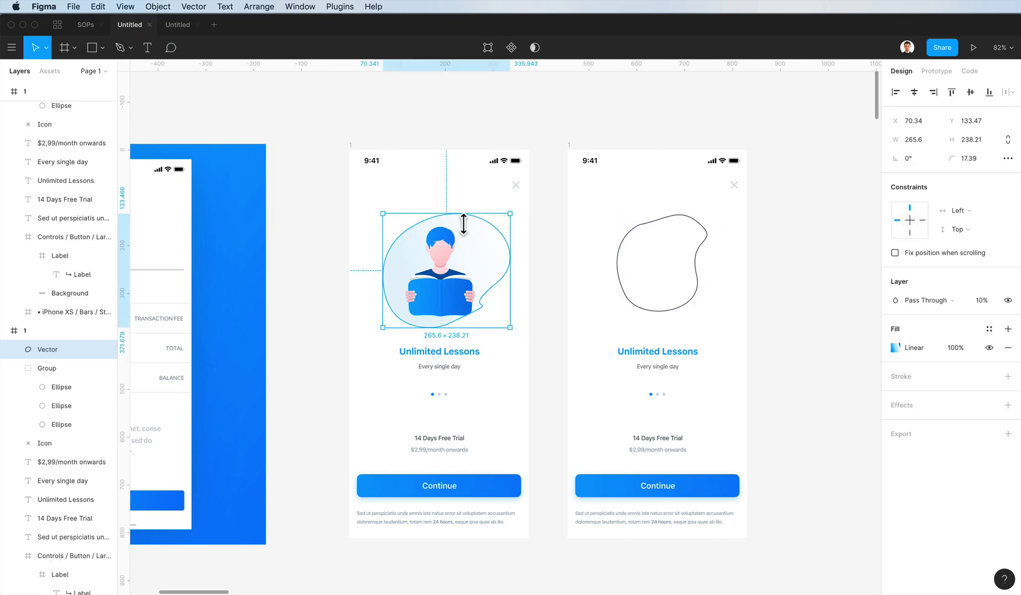
pyautogui.click(628, 241)
pyautogui.click(627, 240)
pyautogui.press('super+alt+v')
pyautogui.click(773, 339)
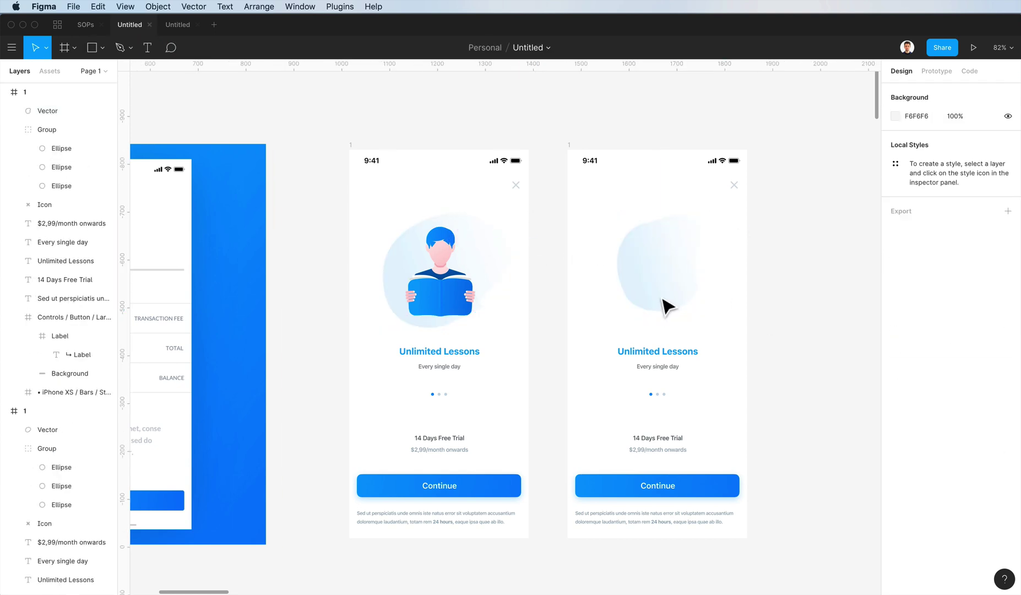
# Reshape the left side of the second screen's blob by pulling its lower-left curve handle to about X 75, Y 244.5
pyautogui.doubleClick(661, 298)
pyautogui.moveTo(629, 299); pyautogui.dragTo(606, 270)
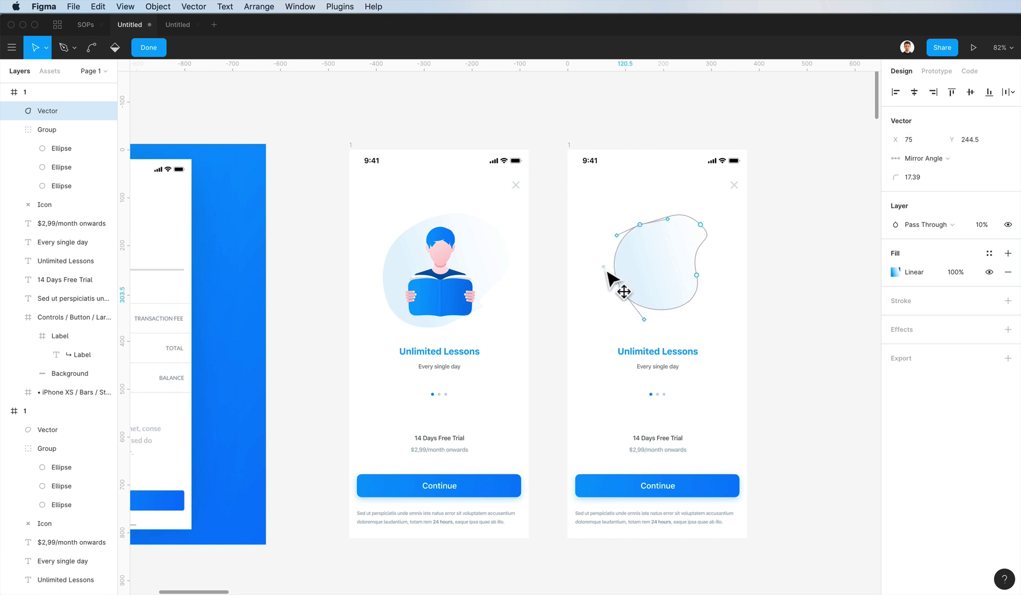
pyautogui.click(545, 266)
pyautogui.press('Escape')
pyautogui.click(576, 260)
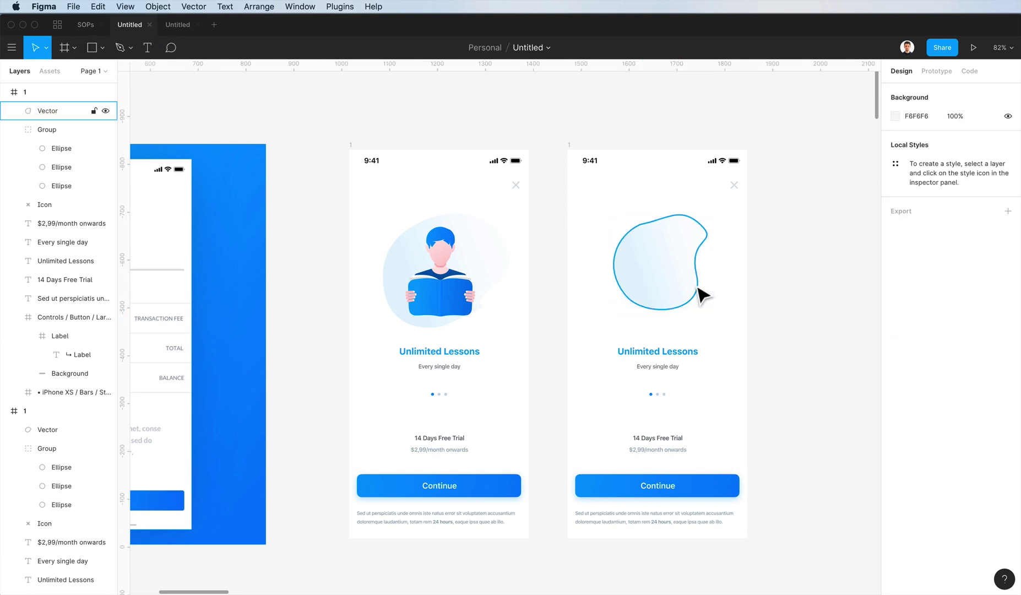
# Recolour the second screen's Unlimited Lessons title with the document green 4CD964, adjusted to 38E055
pyautogui.click(698, 287)
pyautogui.scroll(-1, 698, 288)
pyautogui.hscroll(-2, 716, 287)
pyautogui.hscroll(1, 741, 297)
pyautogui.click(680, 353)
pyautogui.click(681, 328)
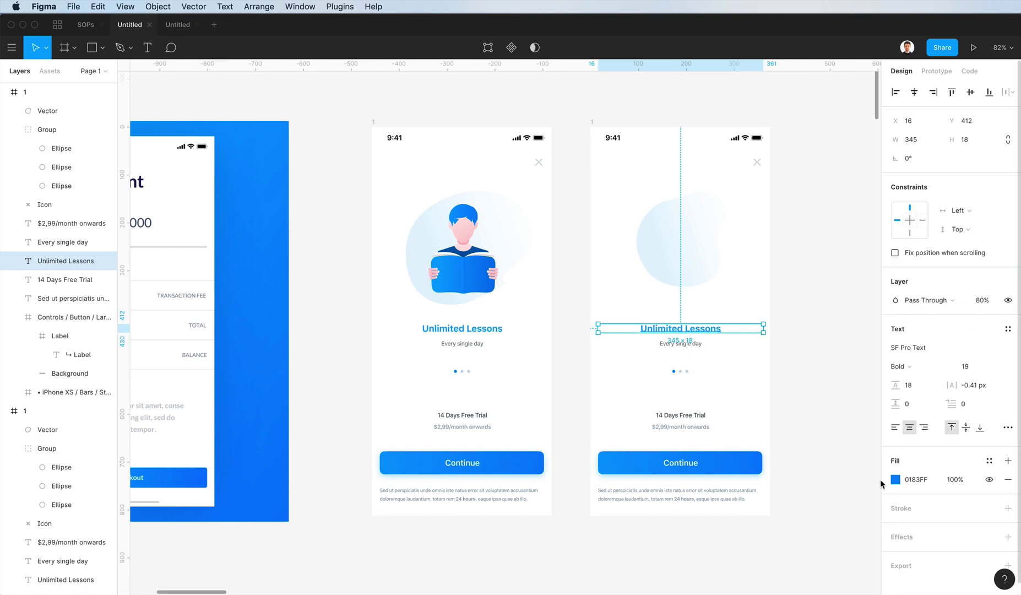
pyautogui.click(895, 479)
pyautogui.scroll(-2, 781, 537)
pyautogui.click(755, 542)
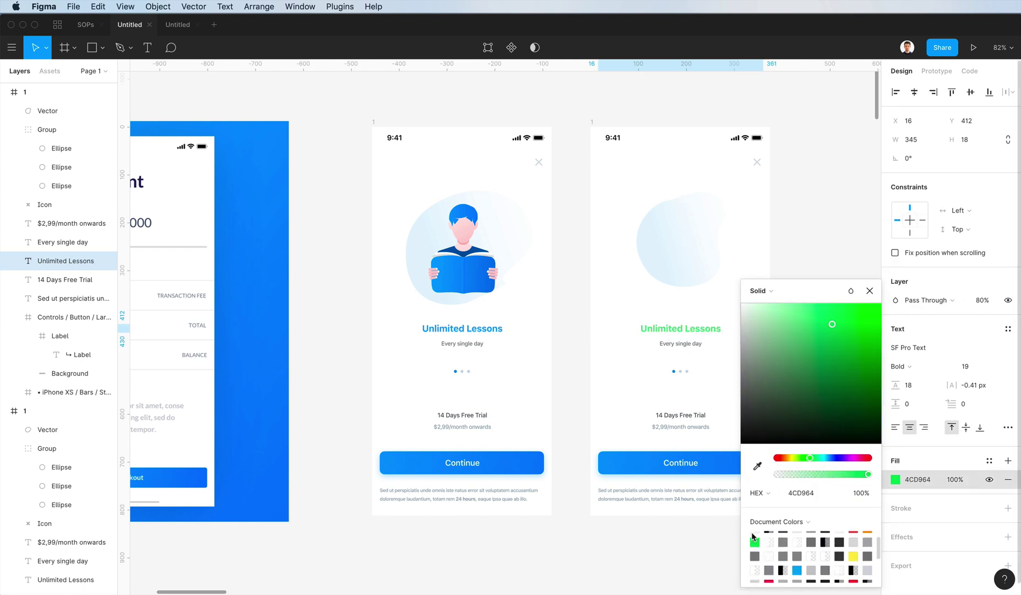
pyautogui.click(842, 322)
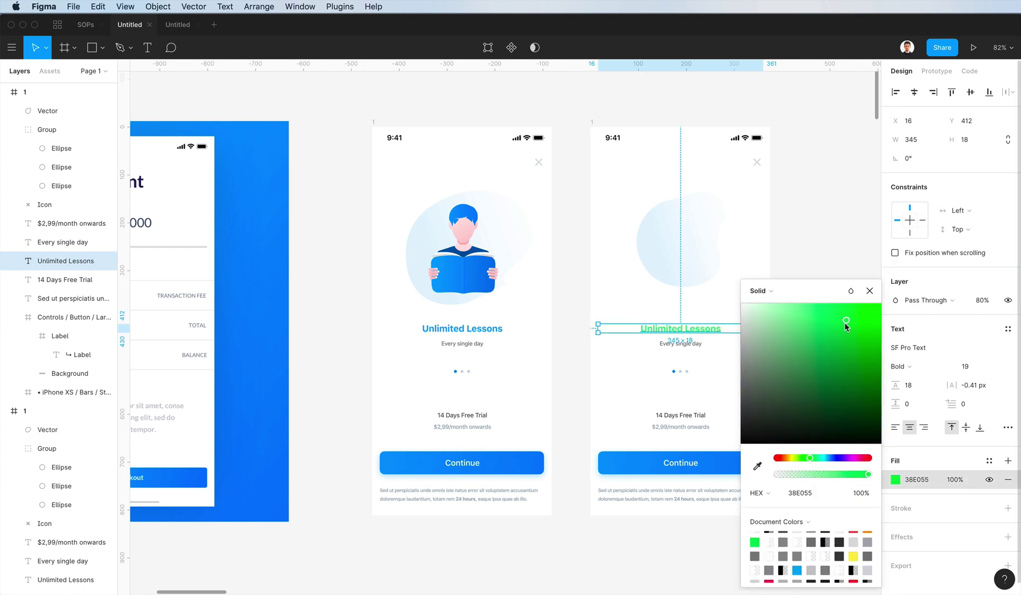
pyautogui.click(730, 226)
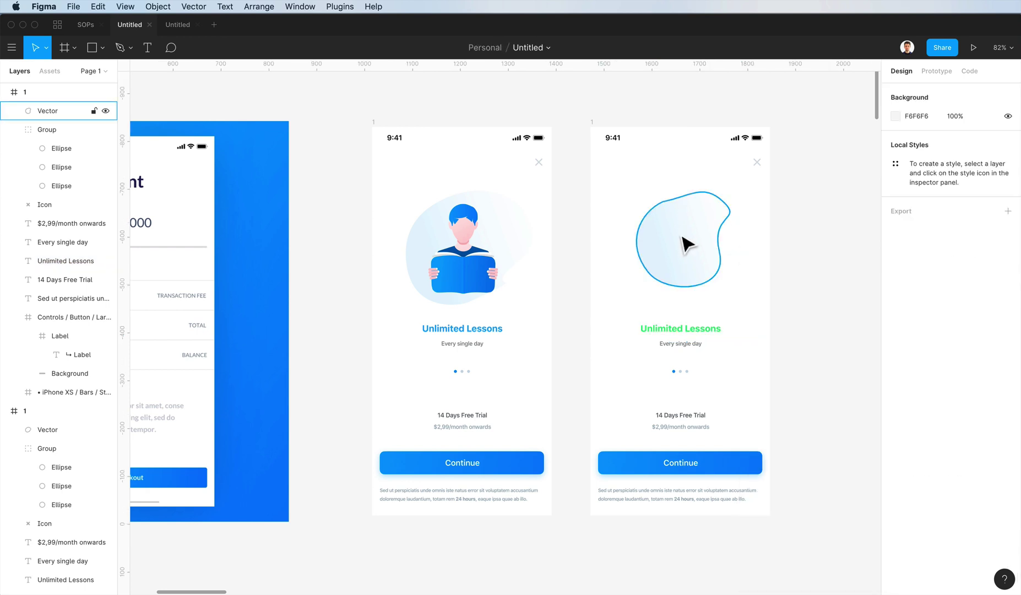
# Change the opaque stop of the second screen's blob gradient to green 00D324
pyautogui.click(684, 240)
pyautogui.click(895, 348)
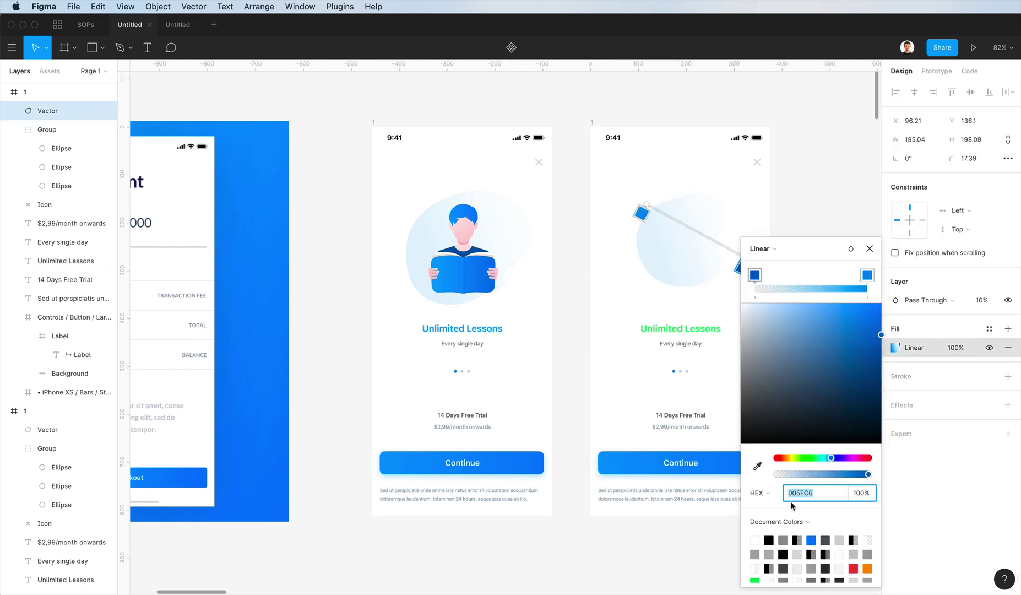
pyautogui.click(756, 580)
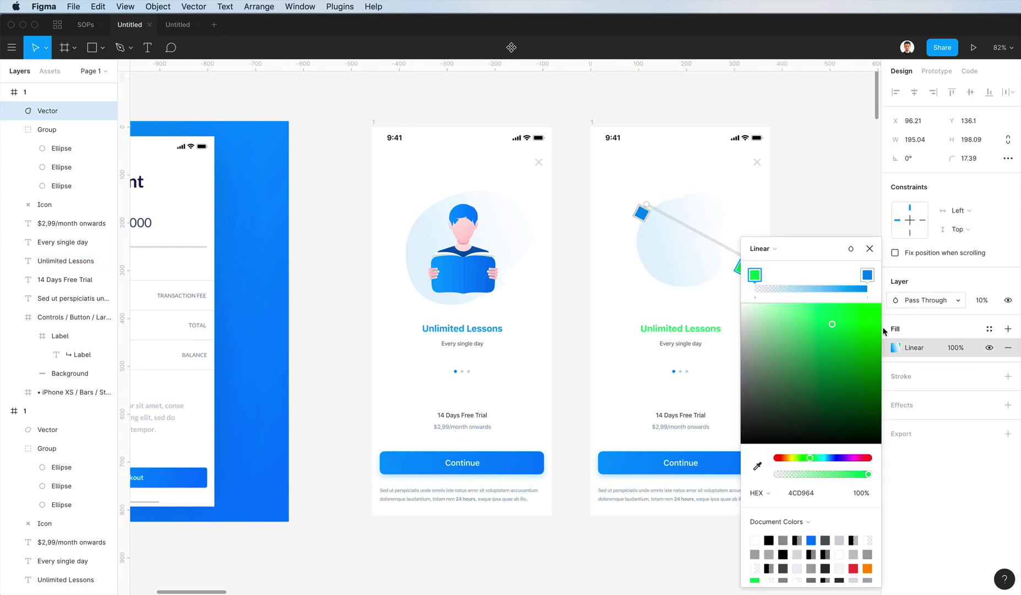
pyautogui.click(867, 275)
pyautogui.click(756, 580)
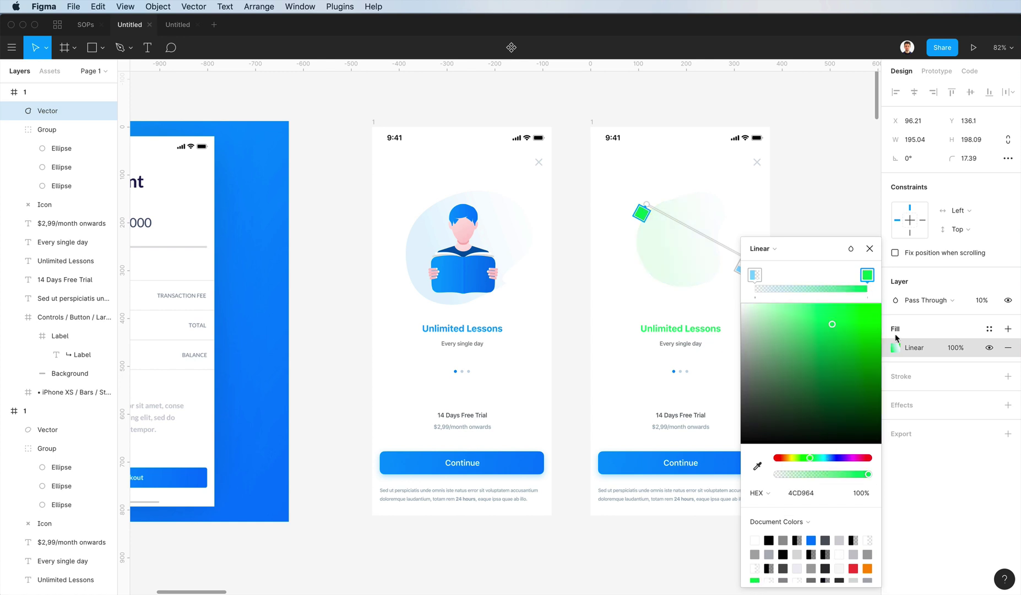
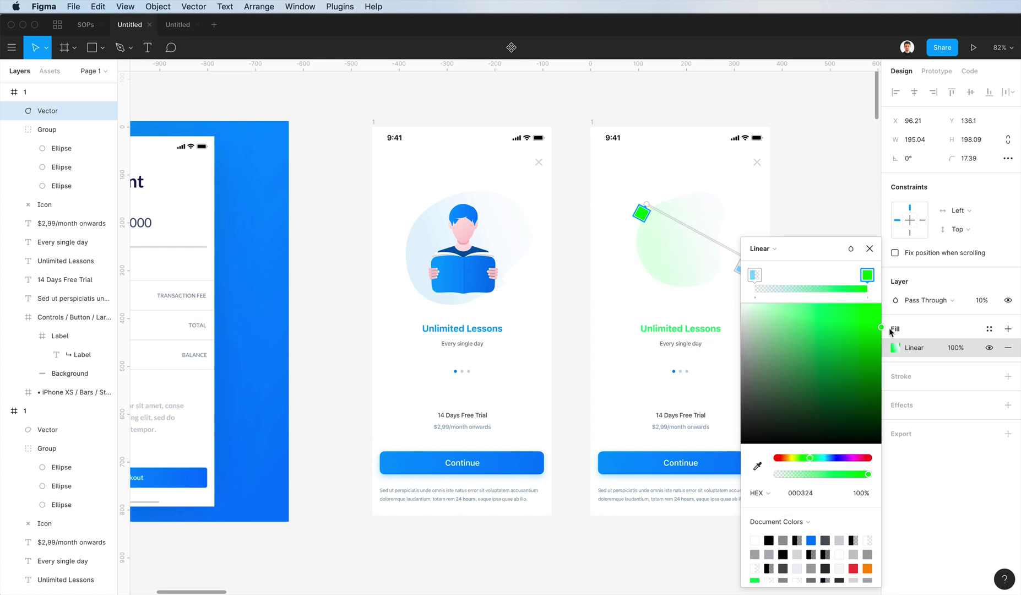
# Set the blob gradient's fading stop to green 4CD964 and lower its opacity to nearly transparent
pyautogui.click(755, 274)
pyautogui.click(756, 579)
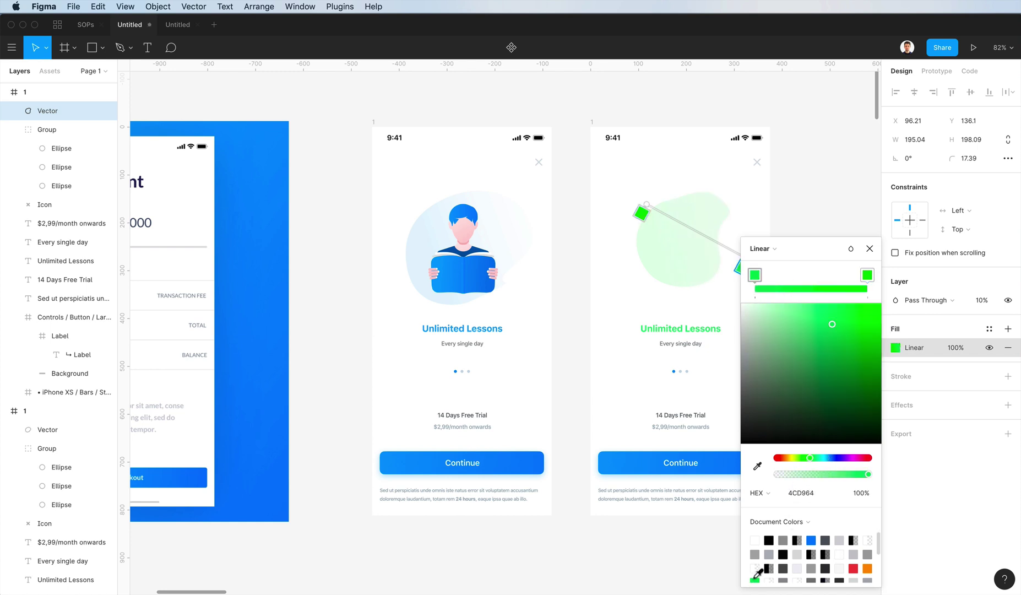
pyautogui.click(777, 475)
pyautogui.click(769, 203)
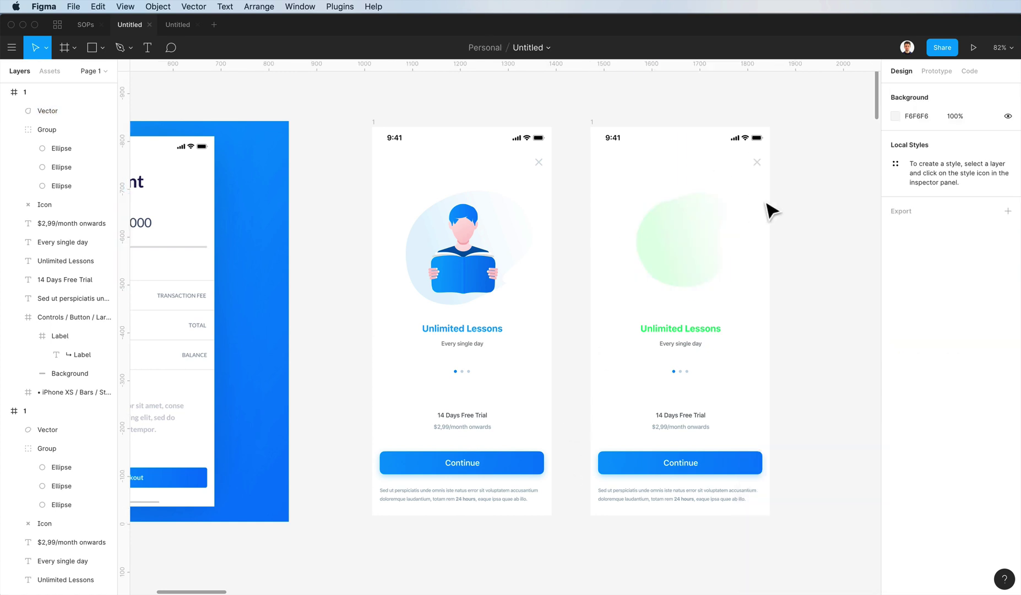
pyautogui.scroll(1, 768, 203)
pyautogui.scroll(-2, 768, 203)
pyautogui.click(732, 204)
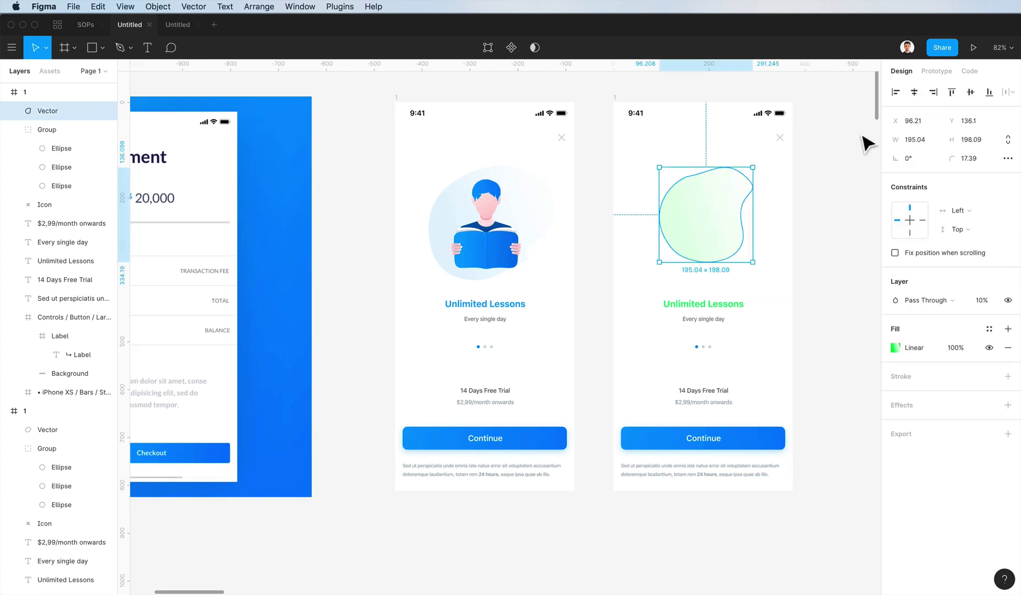
pyautogui.click(856, 167)
pyautogui.hscroll(-2, 842, 191)
pyautogui.scroll(-1, 842, 190)
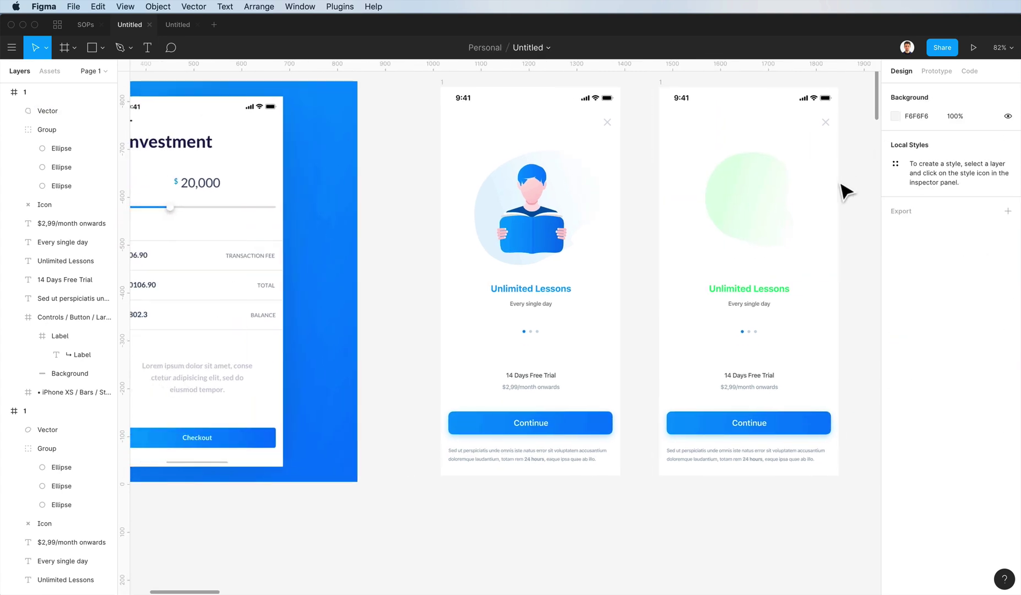
pyautogui.hscroll(2, 840, 183)
pyautogui.scroll(2, 782, 184)
pyautogui.scroll(1, 783, 184)
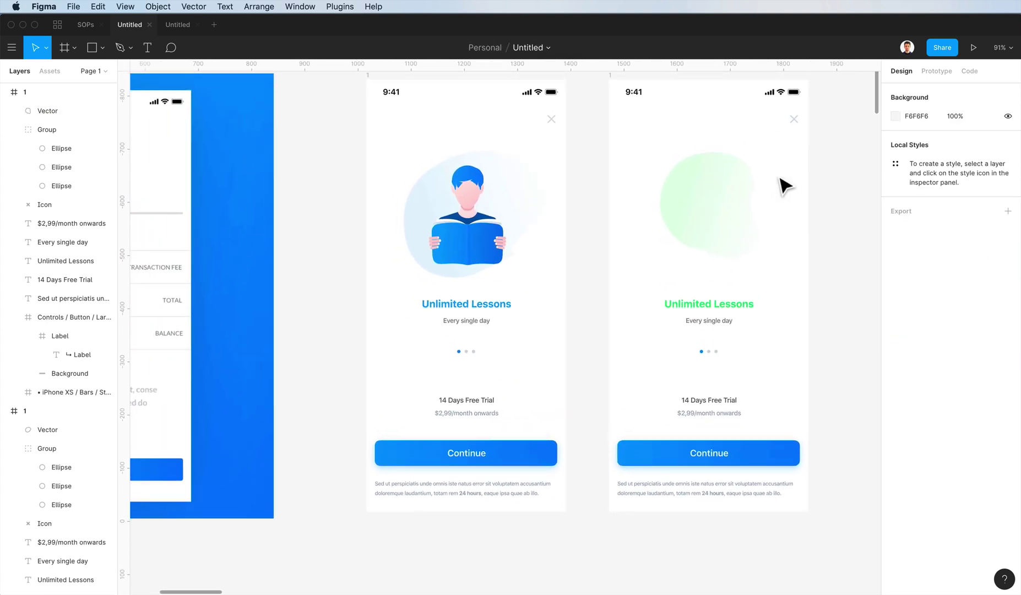
# Darken the second screen's Unlimited Lessons title fill to green 30D64C
pyautogui.click(723, 320)
pyautogui.click(896, 479)
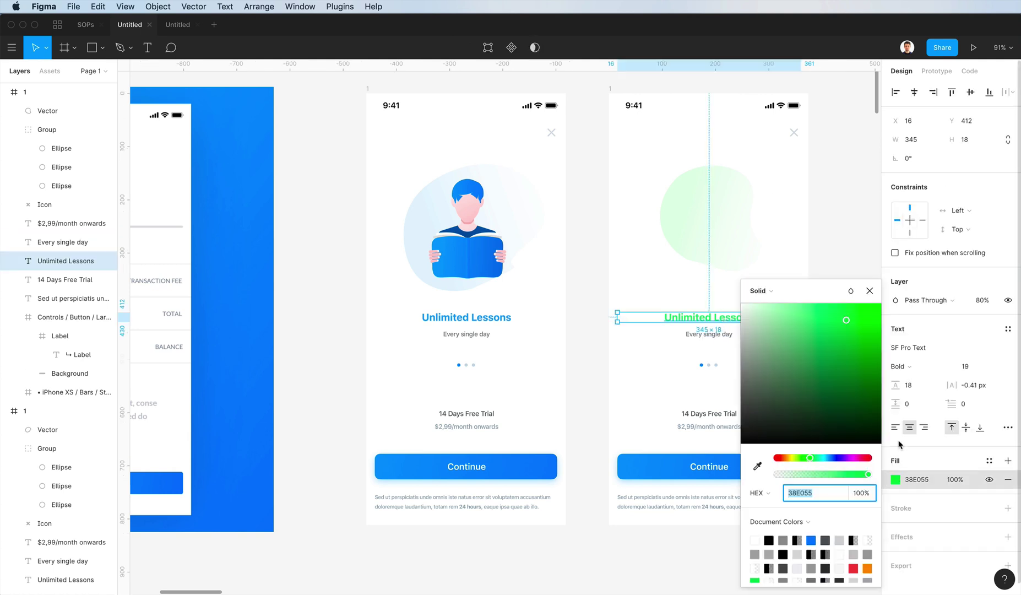
pyautogui.moveTo(848, 324); pyautogui.dragTo(848, 328)
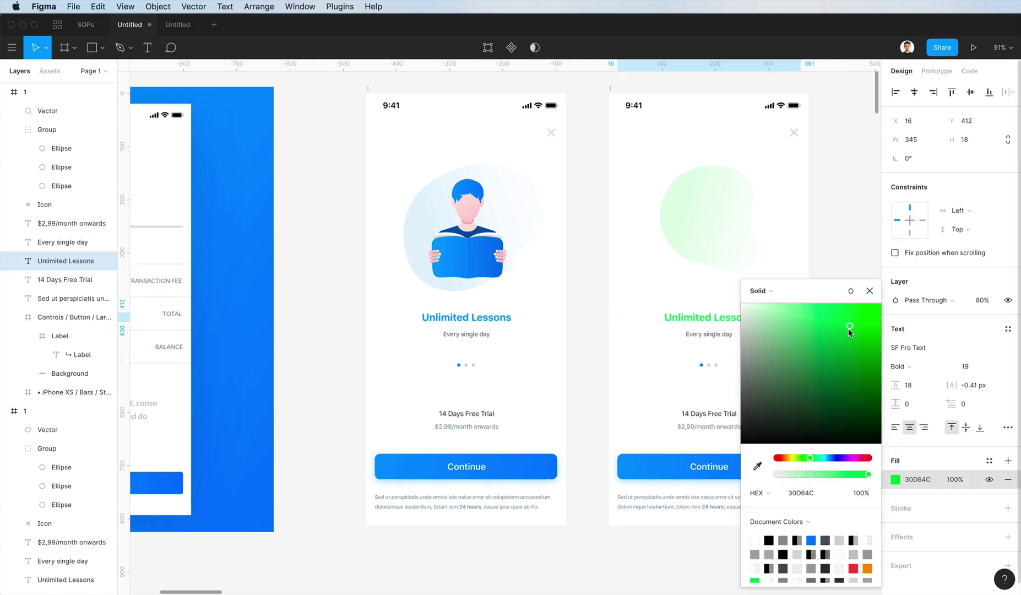
# Replace the second screen's green title with "Custom Learning Experience"
pyautogui.click(702, 318)
pyautogui.doubleClick(700, 318)
pyautogui.write('Customizable')
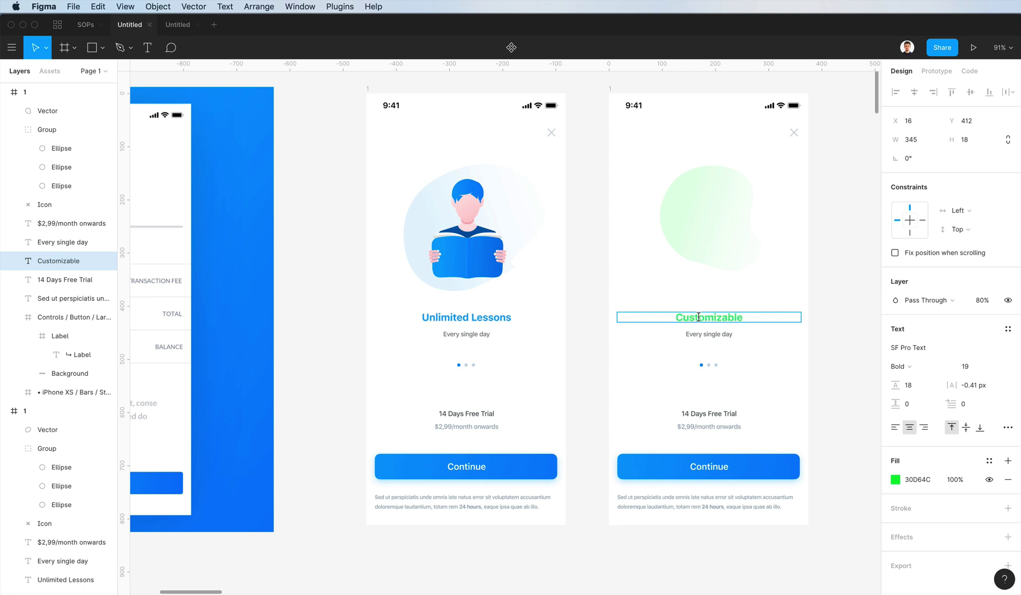
pyautogui.write(' Learning Experience')
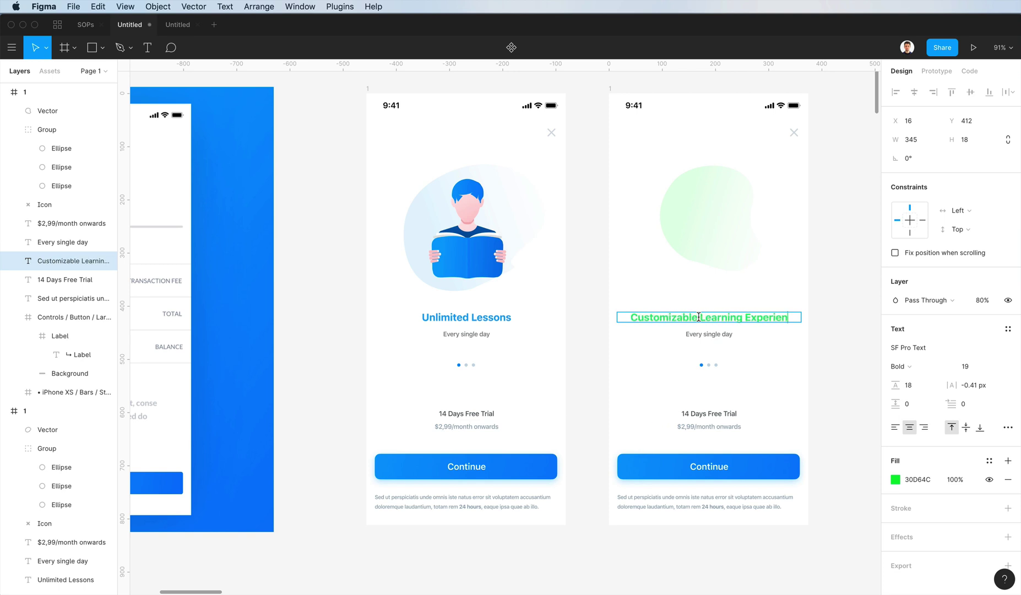
pyautogui.press('Escape')
pyautogui.doubleClick(696, 321)
pyautogui.click(692, 318)
pyautogui.press('BackSpace')
pyautogui.click(653, 285)
pyautogui.hscroll(-3, 661, 275)
pyautogui.scroll(1, 662, 275)
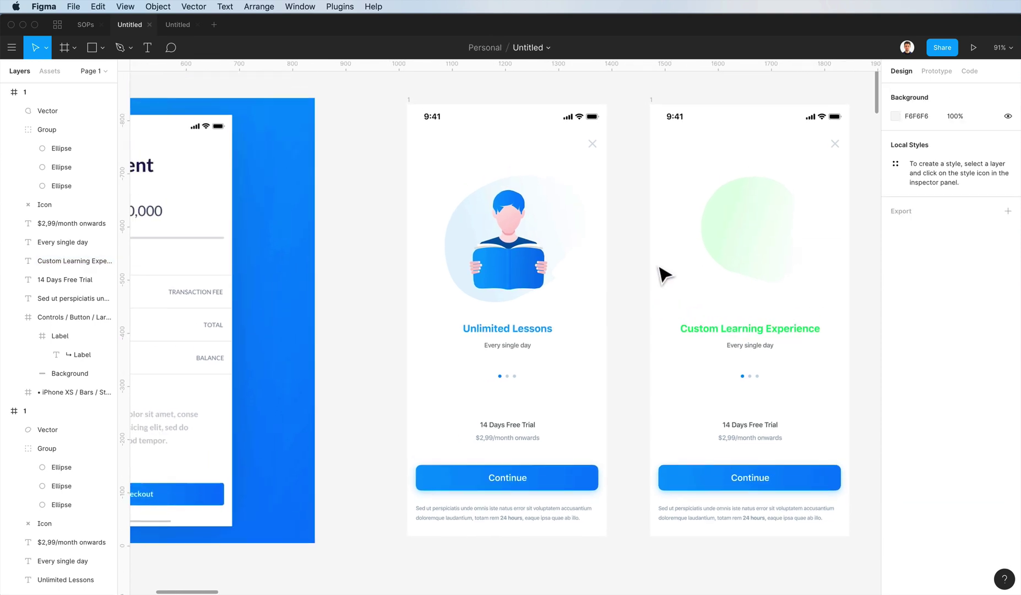
# Change the subtitle under the second screen's green title to "Customize based on your needs"
pyautogui.click(745, 347)
pyautogui.doubleClick(741, 347)
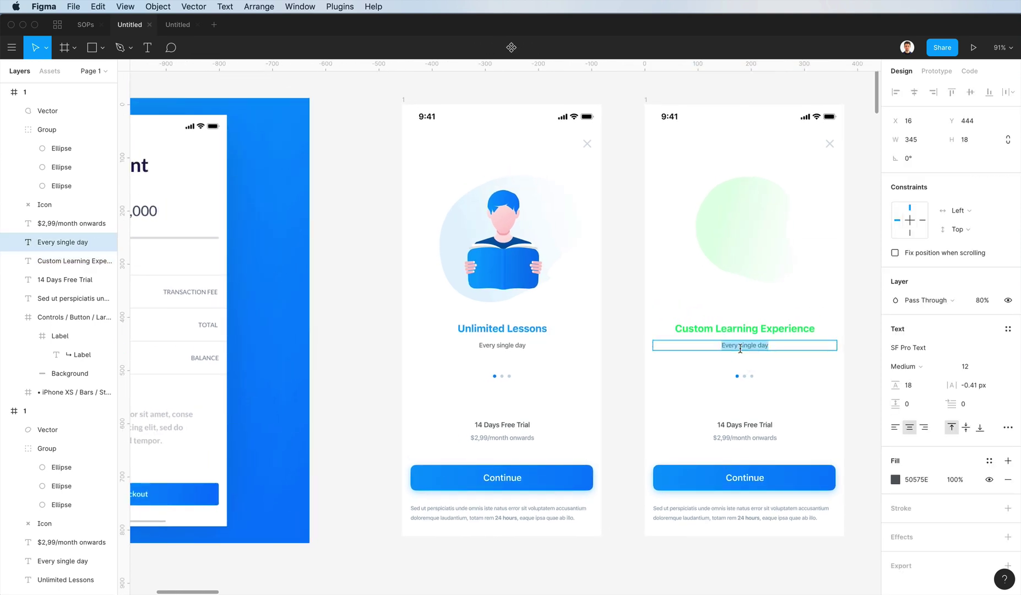
pyautogui.write('Customize based on your needs')
pyautogui.click(677, 292)
pyautogui.hscroll(-1, 677, 292)
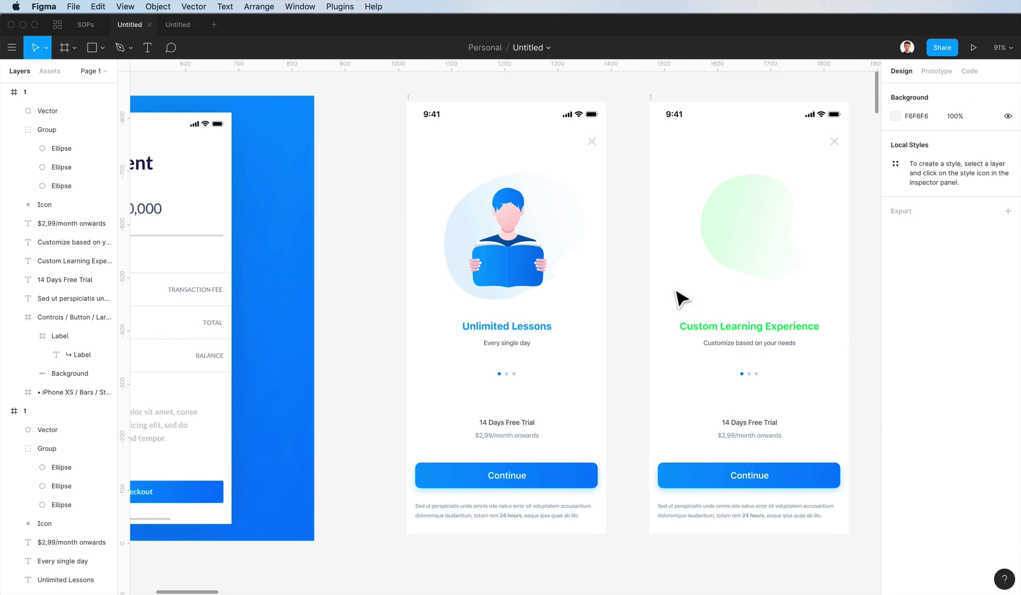
pyautogui.scroll(1, 677, 292)
pyautogui.hscroll(2, 676, 292)
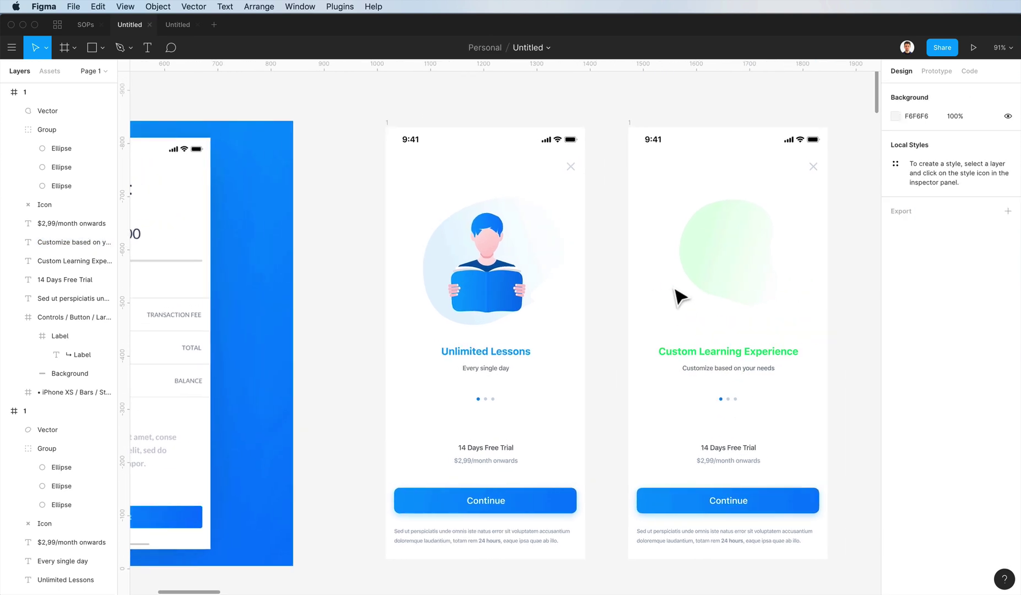
# Set the font size of both screens' subtitles to 13
pyautogui.click(492, 368)
pyautogui.keyDown('shift'); pyautogui.click(702, 367); pyautogui.keyUp('shift')
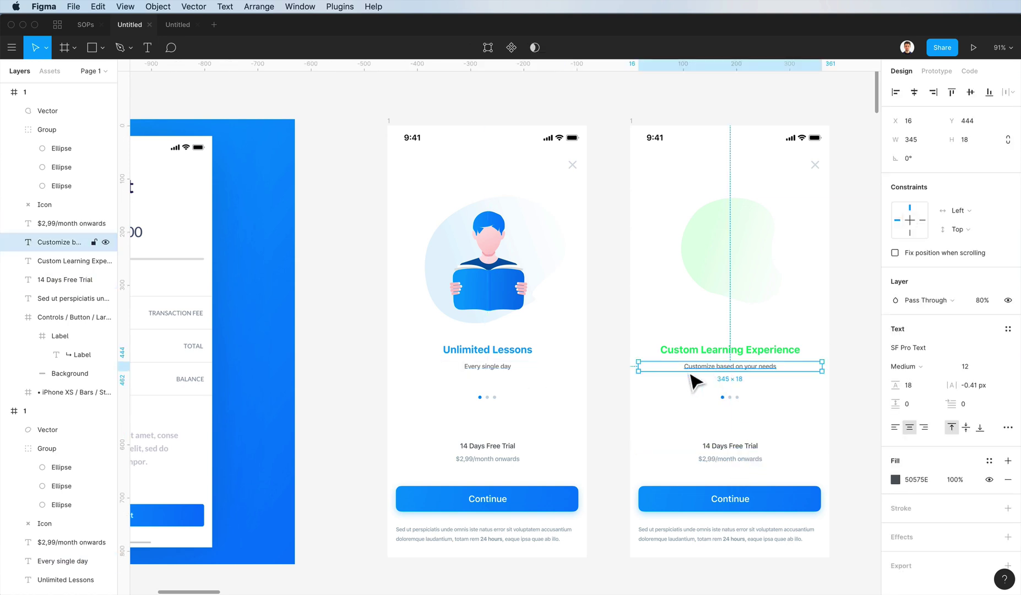
pyautogui.write('13')
pyautogui.press('Return')
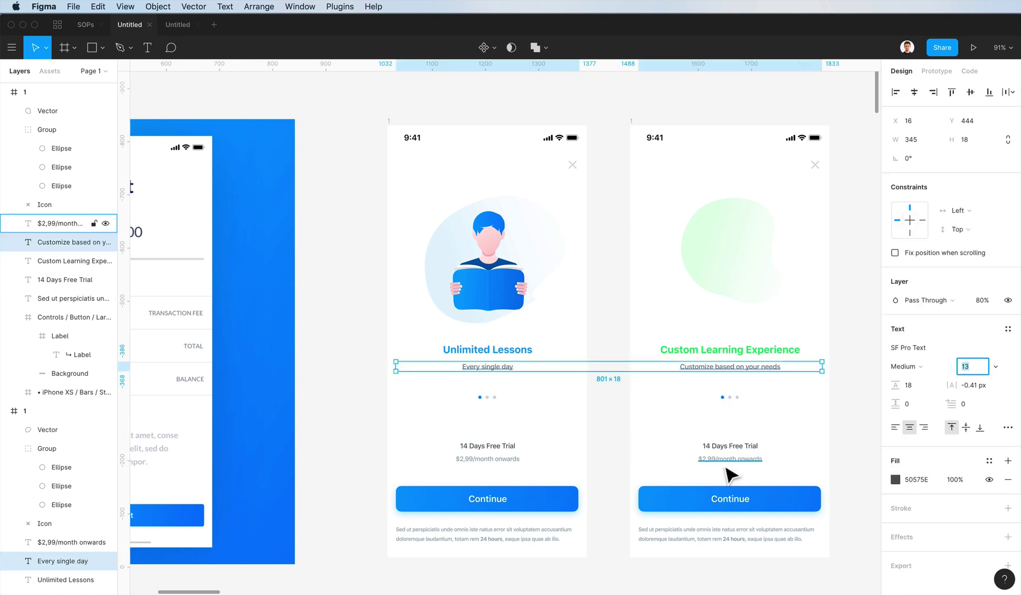
# Recolour both subtitles with the grey 95A4B3 sampled from the second screen's monthly price text
pyautogui.hotkey('ctrl', 'c')
pyautogui.click(728, 460)
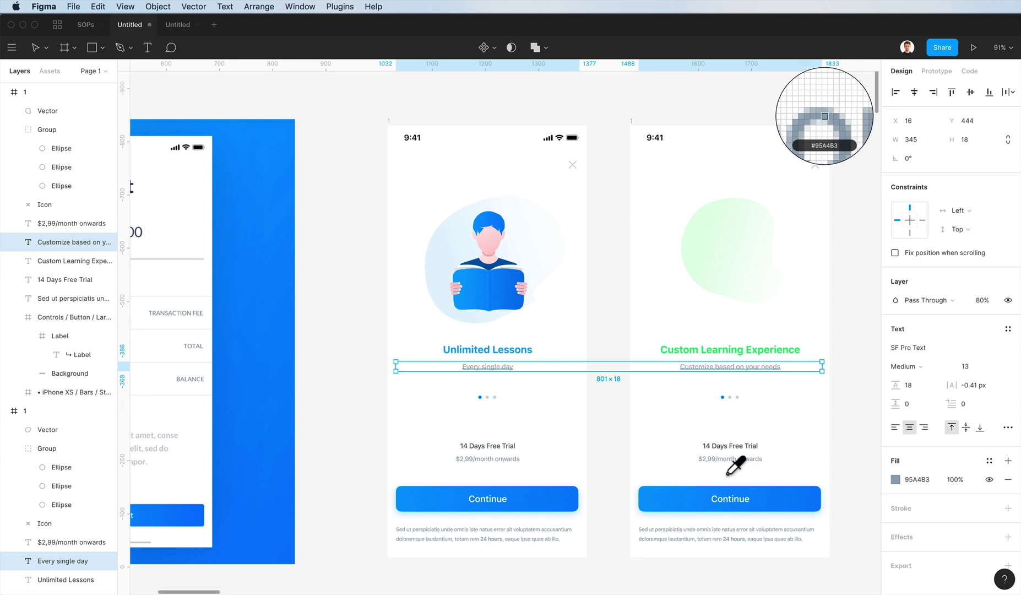
pyautogui.click(698, 446)
pyautogui.click(654, 422)
pyautogui.scroll(1, 654, 422)
pyautogui.hscroll(3, 654, 422)
pyautogui.scroll(-2, 654, 422)
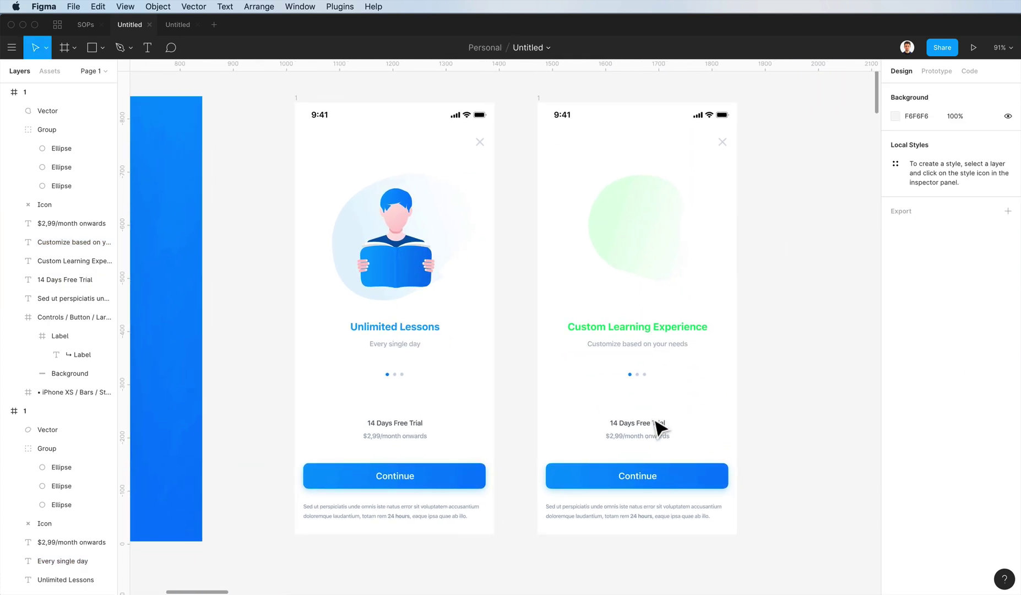
# Switch to Flaticon and look through the learn icons for a suitable illustration
pyautogui.press('super+space')
pyautogui.write('f')
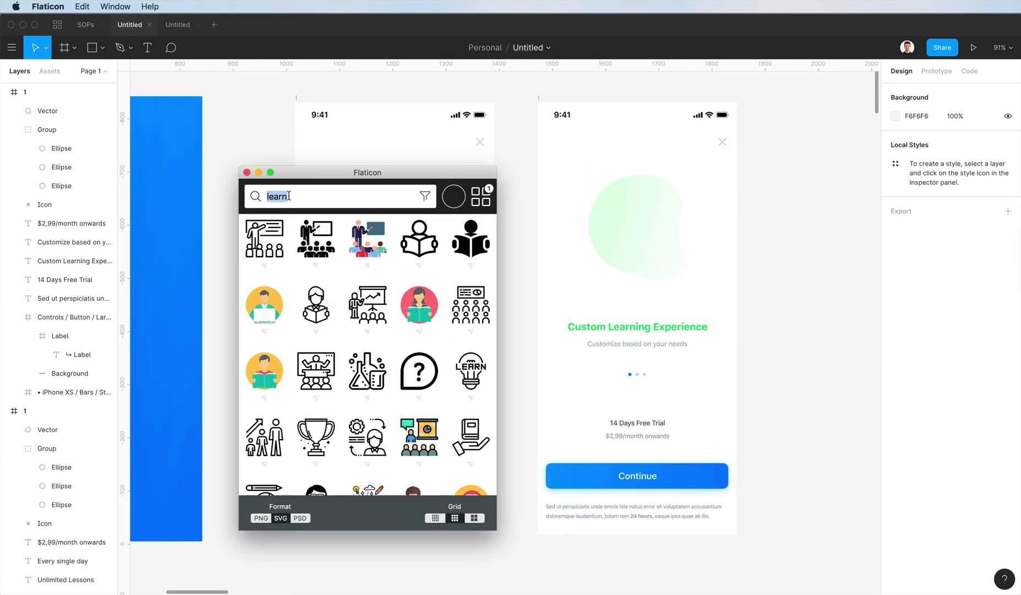
pyautogui.hscroll(-4, 581, 267)
pyautogui.scroll(2, 581, 267)
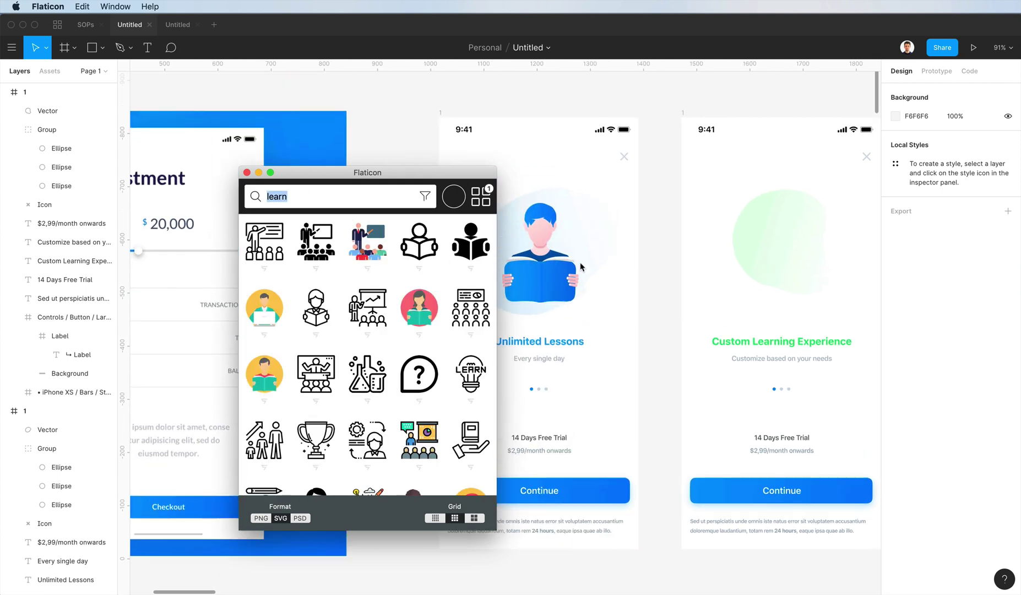
pyautogui.scroll(-10, 351, 318)
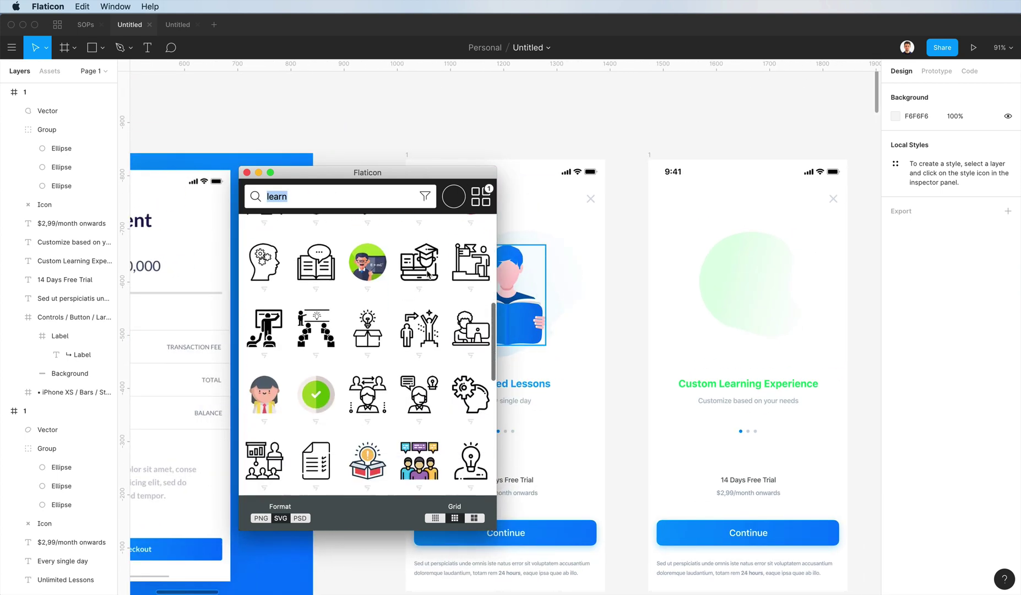
# Search Flaticon for books and place the green book icon with the yellow circle over the second screen's blob
pyautogui.write('books')
pyautogui.press('Return')
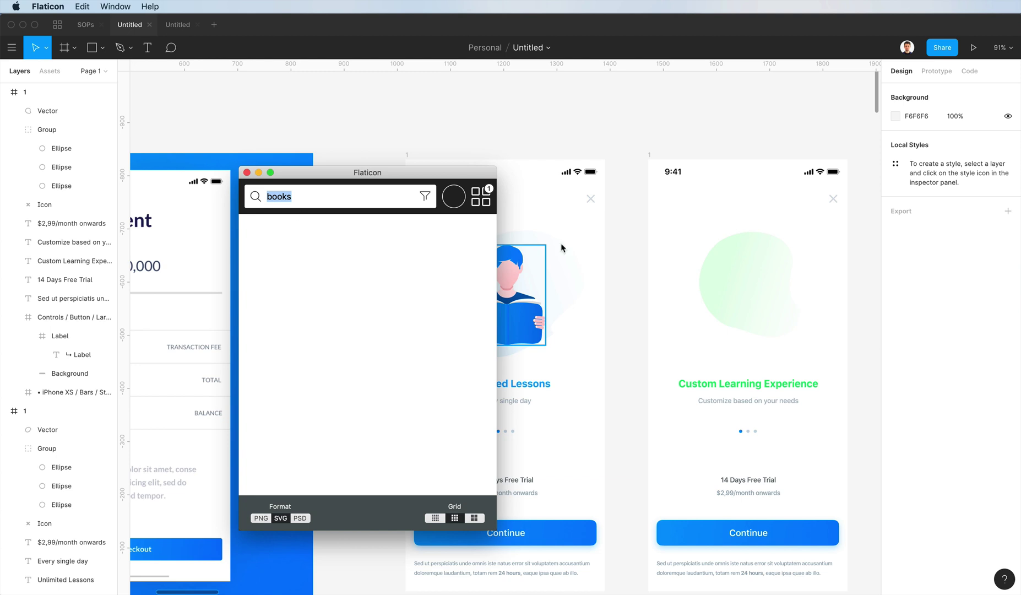
pyautogui.hscroll(-3, 561, 243)
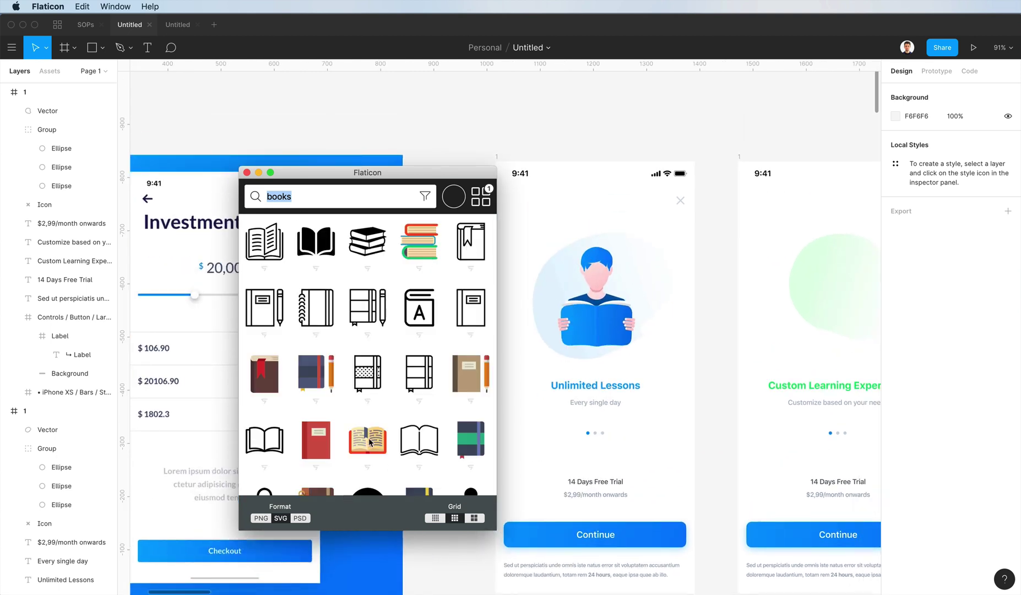
pyautogui.scroll(-2, 369, 386)
pyautogui.scroll(-4, 371, 382)
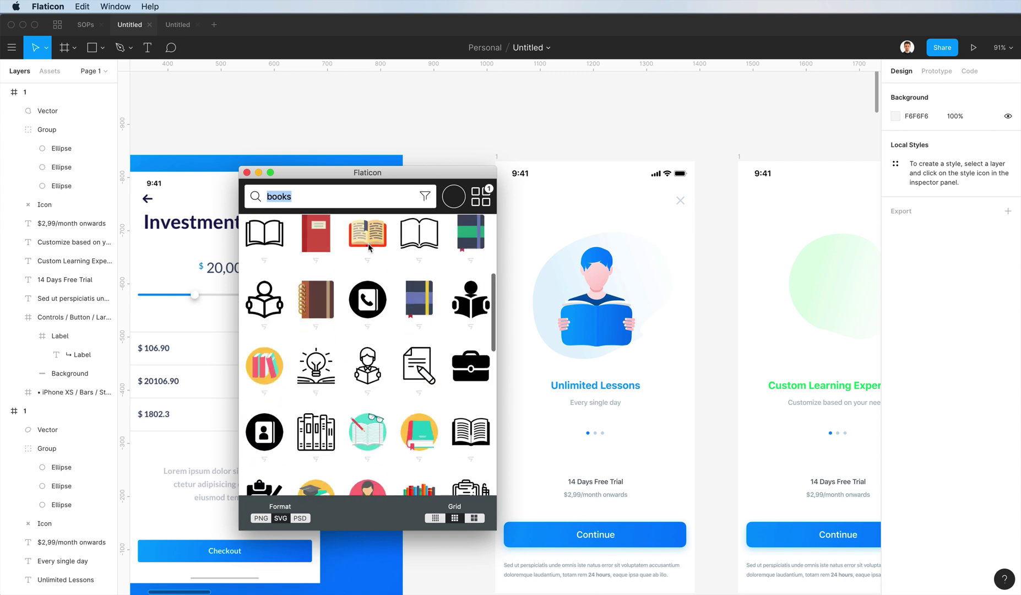
pyautogui.scroll(-2, 369, 247)
pyautogui.moveTo(414, 364); pyautogui.dragTo(810, 286)
pyautogui.hscroll(3, 831, 214)
pyautogui.moveTo(790, 151); pyautogui.dragTo(716, 240)
# Delete the yellow circle behind the book and ungroup the imported icon frame into its separate shapes
pyautogui.doubleClick(674, 253)
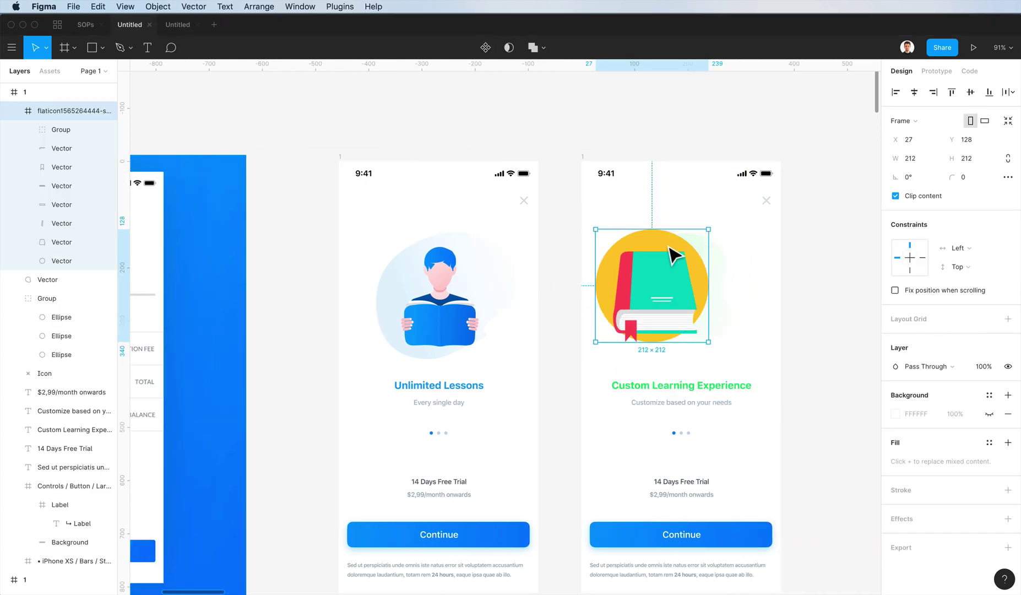
pyautogui.press('Delete')
pyautogui.click(654, 285)
pyautogui.press('super+shift+g')
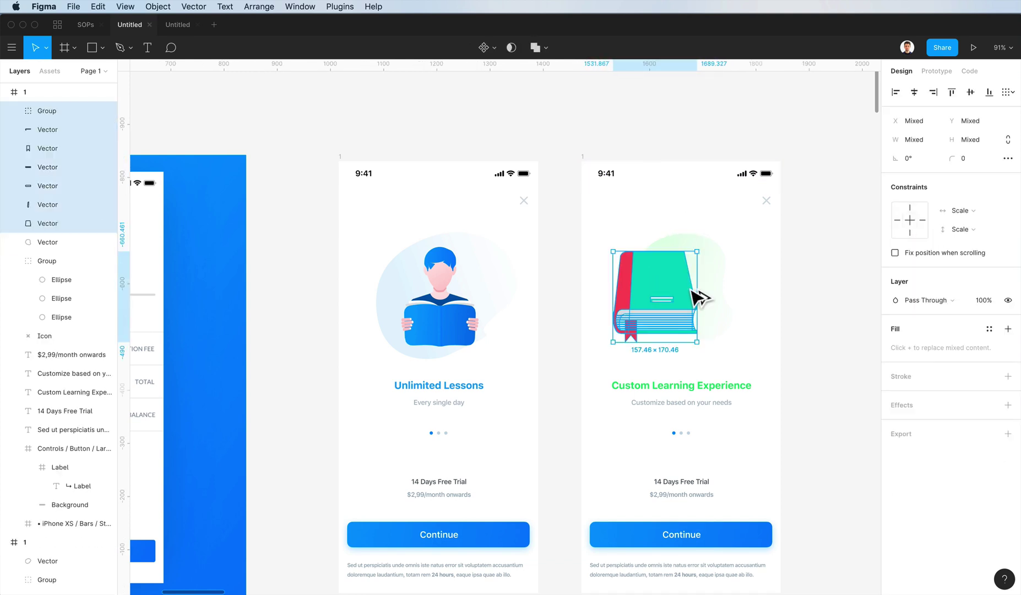
# Group the book's shapes over the blob and keep a duplicate of the book beside the second screen
pyautogui.moveTo(693, 295); pyautogui.dragTo(897, 294)
pyautogui.moveTo(631, 296); pyautogui.dragTo(679, 294)
pyautogui.press('super+z')
pyautogui.press('super+z')
pyautogui.press('super+g')
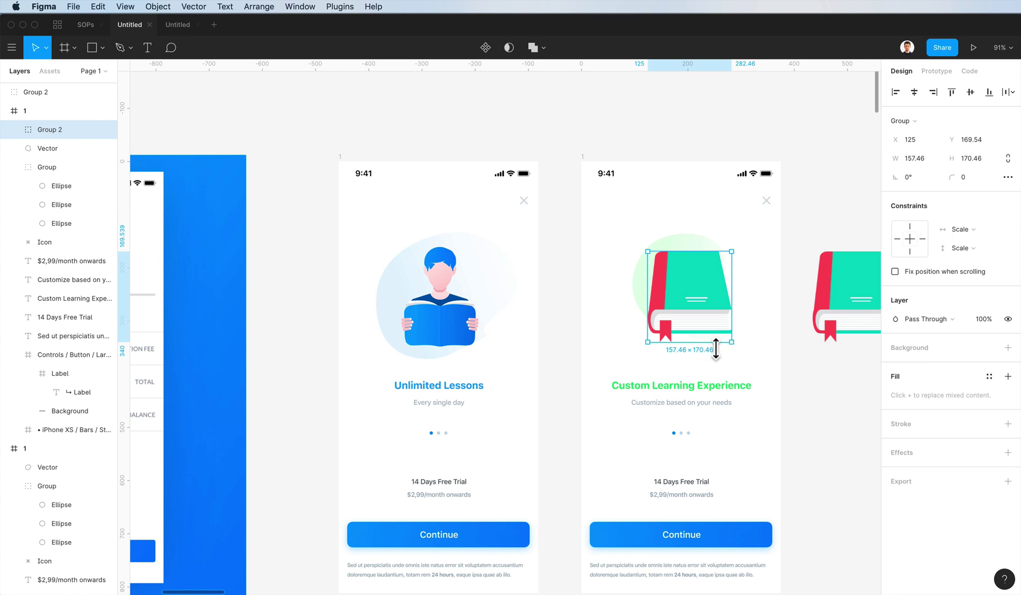
# Scale the second screen's book group down to about 133 × 144 and position it over the green blob
pyautogui.moveTo(720, 350); pyautogui.dragTo(521, 331)
pyautogui.moveTo(536, 275); pyautogui.dragTo(699, 287)
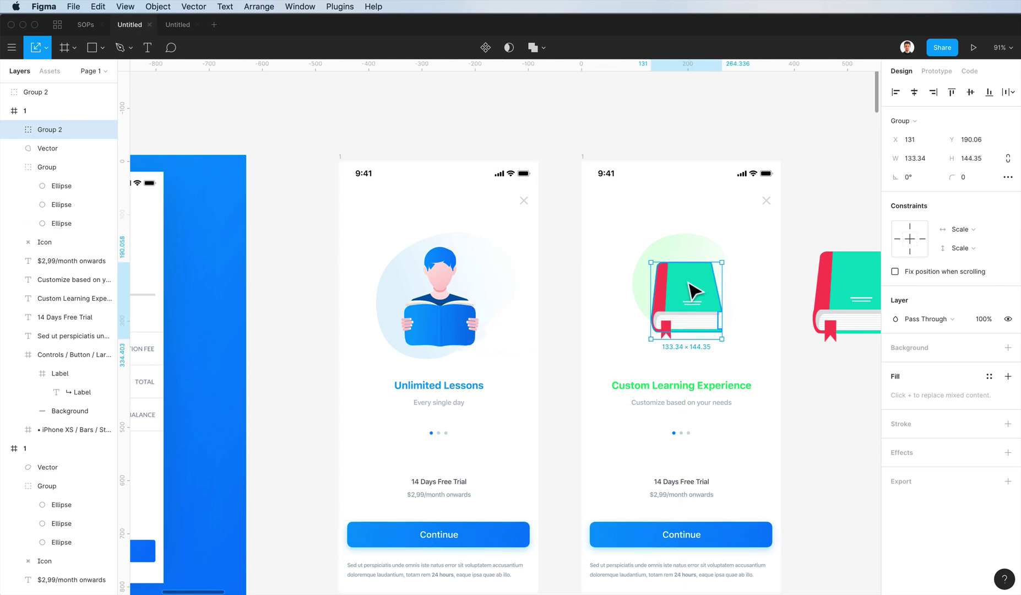
# Fill the book's front cover with the document green 4CD964 and convert the fill to a linear gradient
pyautogui.doubleClick(689, 283)
pyautogui.scroll(1, 688, 281)
pyautogui.click(896, 329)
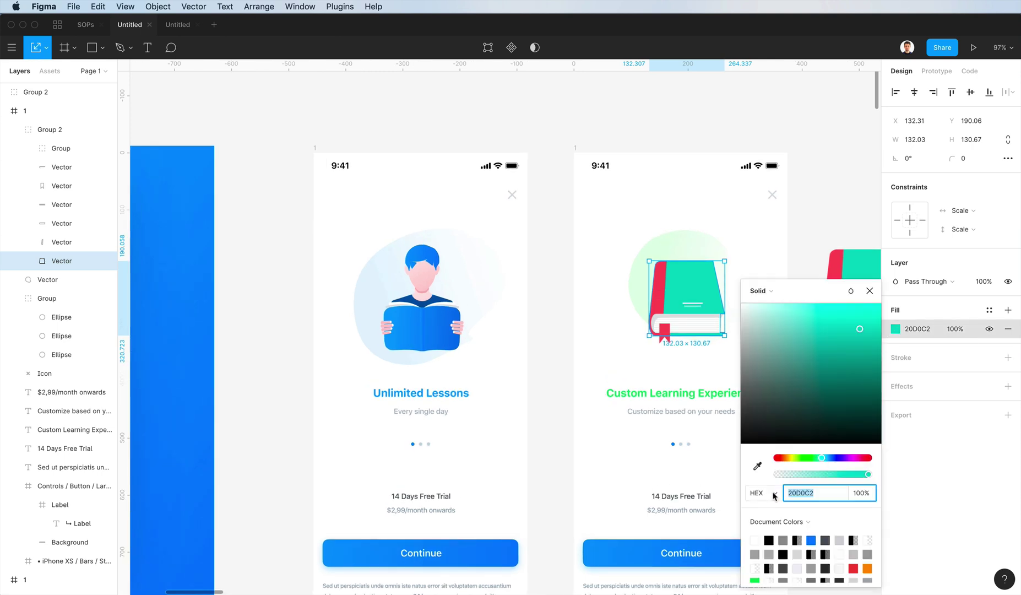
pyautogui.click(756, 579)
pyautogui.click(758, 290)
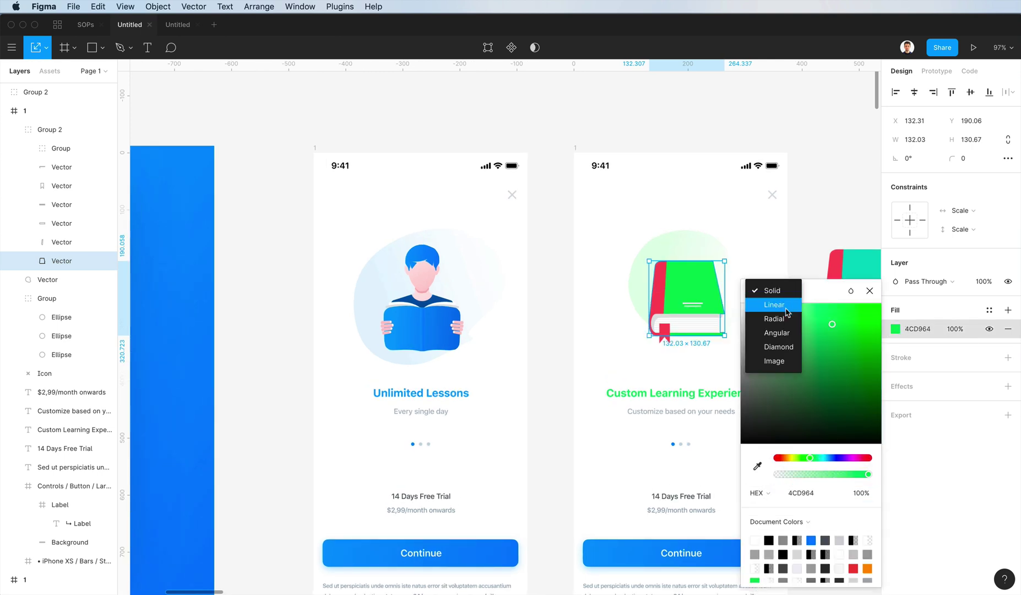
pyautogui.click(766, 304)
# Make the cover gradient's transparent stop fully opaque and set it to green 03D026
pyautogui.click(866, 317)
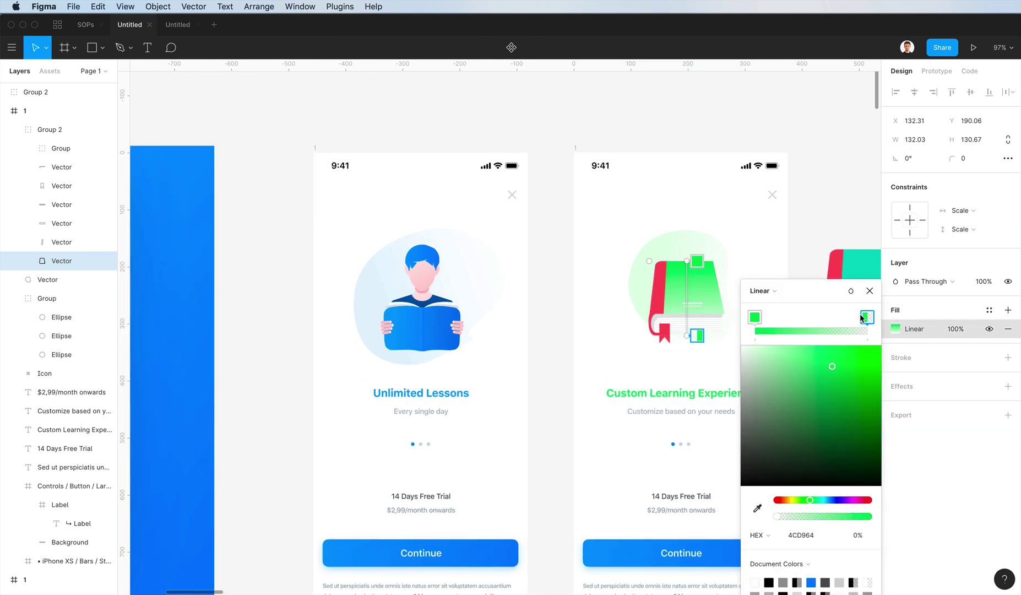
pyautogui.click(801, 533)
pyautogui.moveTo(777, 522)
pyautogui.mouseDown()
pyautogui.moveTo(823, 521)
pyautogui.moveTo(784, 521)
pyautogui.mouseUp()
pyautogui.moveTo(784, 517); pyautogui.dragTo(937, 518)
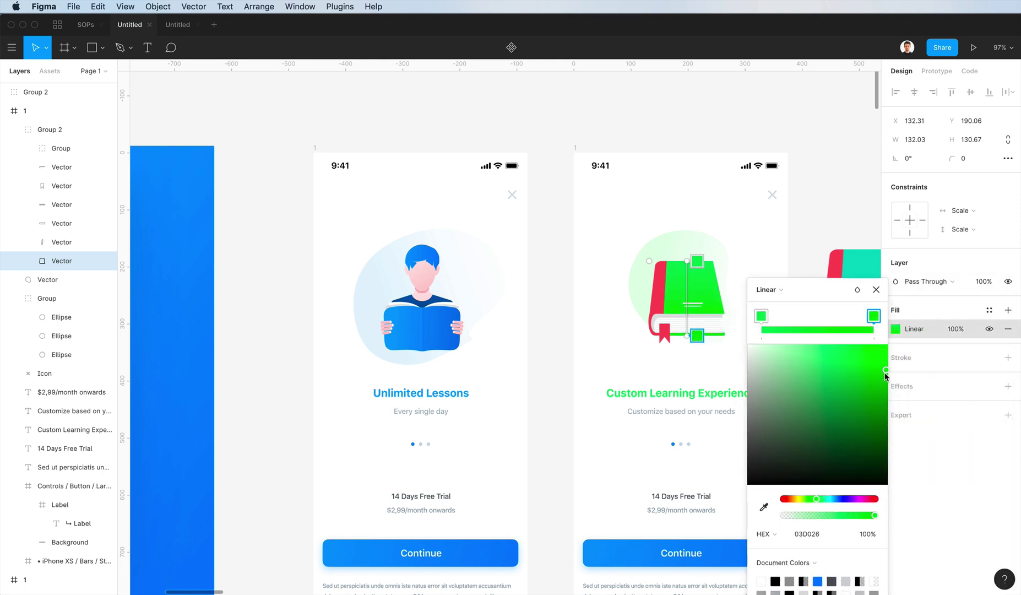
pyautogui.click(756, 273)
pyautogui.click(753, 292)
# Convert the red book spine's solid fill to a linear gradient
pyautogui.click(661, 284)
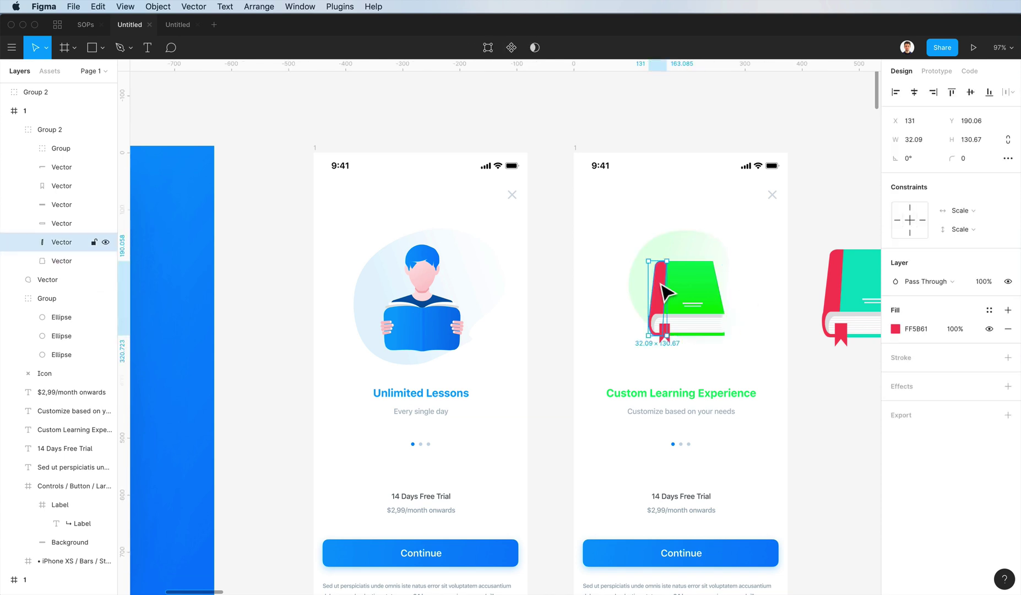
pyautogui.scroll(3, 674, 342)
pyautogui.click(894, 330)
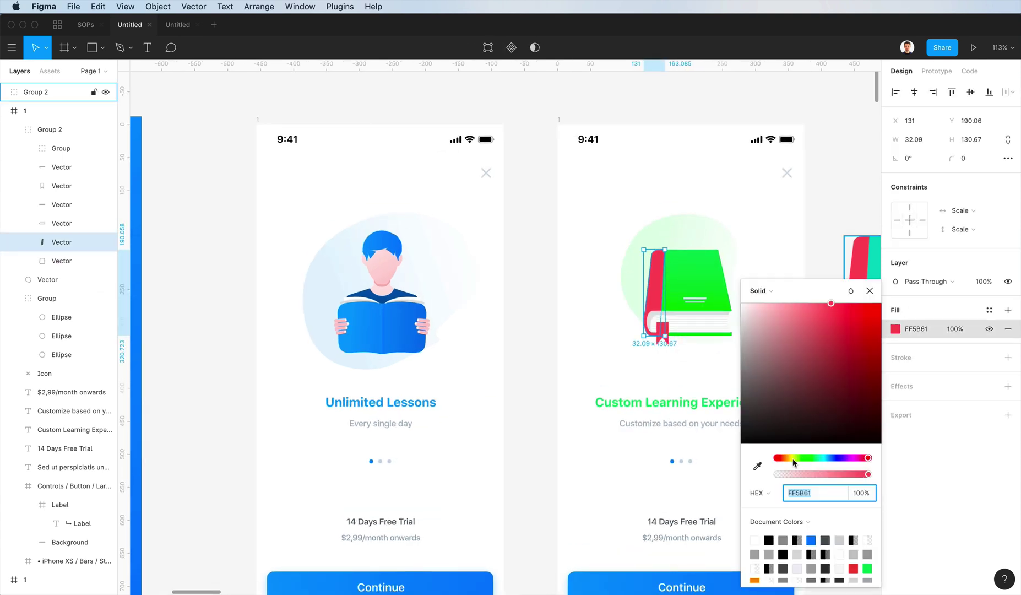
pyautogui.click(773, 292)
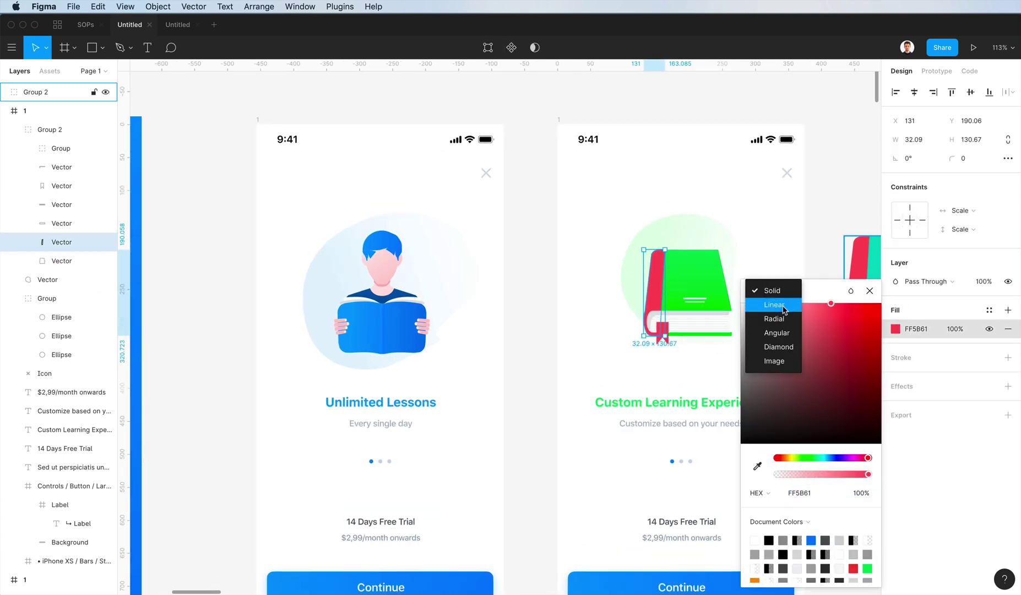
pyautogui.click(775, 304)
# Set the spine gradient's starting stop to yellow FFD15B and copy its hex value
pyautogui.click(786, 500)
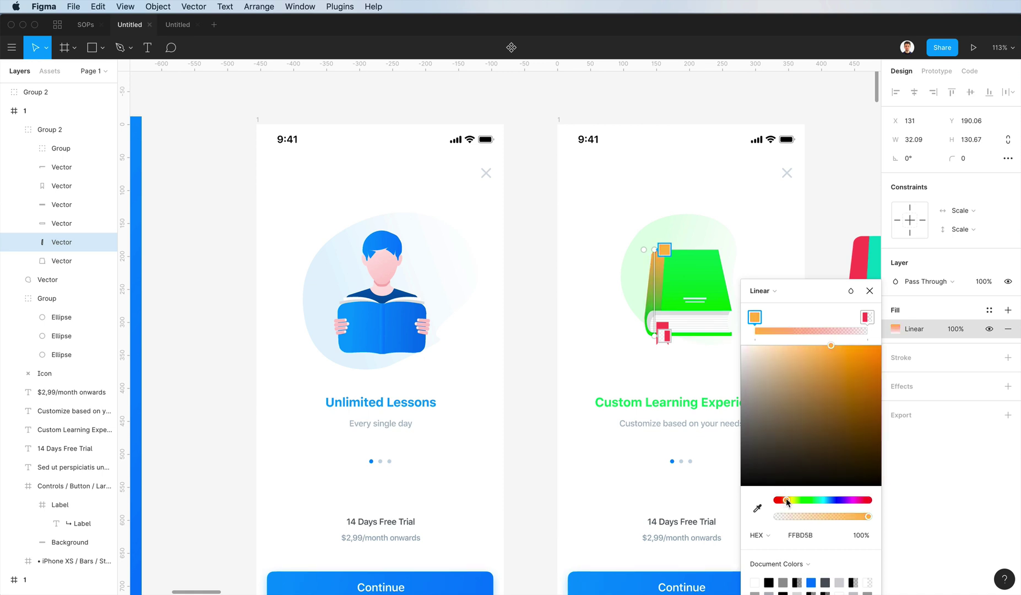
pyautogui.moveTo(787, 501); pyautogui.dragTo(788, 502)
pyautogui.click(813, 538)
pyautogui.press('super+c')
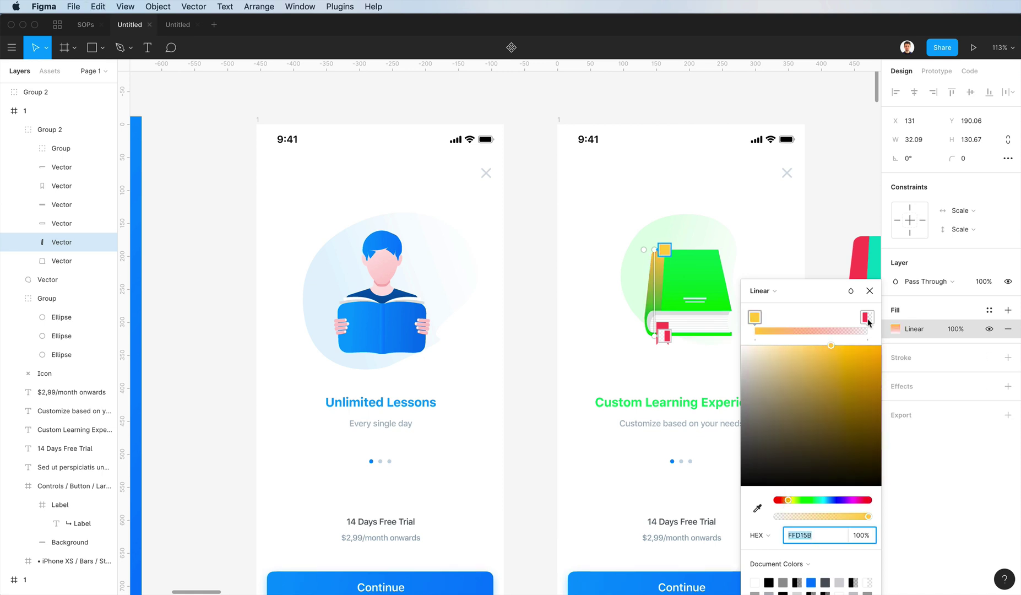
# Apply the copied yellow FFD15B to the spine gradient's transparent stop and raise its opacity to 100%
pyautogui.click(868, 320)
pyautogui.click(793, 535)
pyautogui.press('super+v')
pyautogui.press('Return')
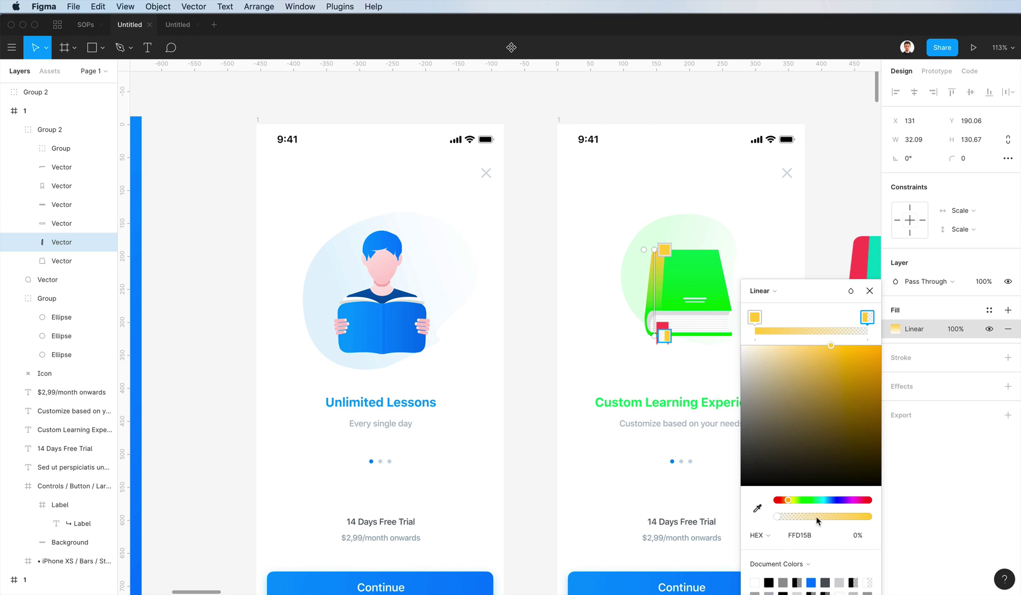
pyautogui.moveTo(817, 518); pyautogui.dragTo(872, 517)
# Deepen the spine gradient's ending stop to orange FFA800
pyautogui.moveTo(829, 348); pyautogui.dragTo(903, 332)
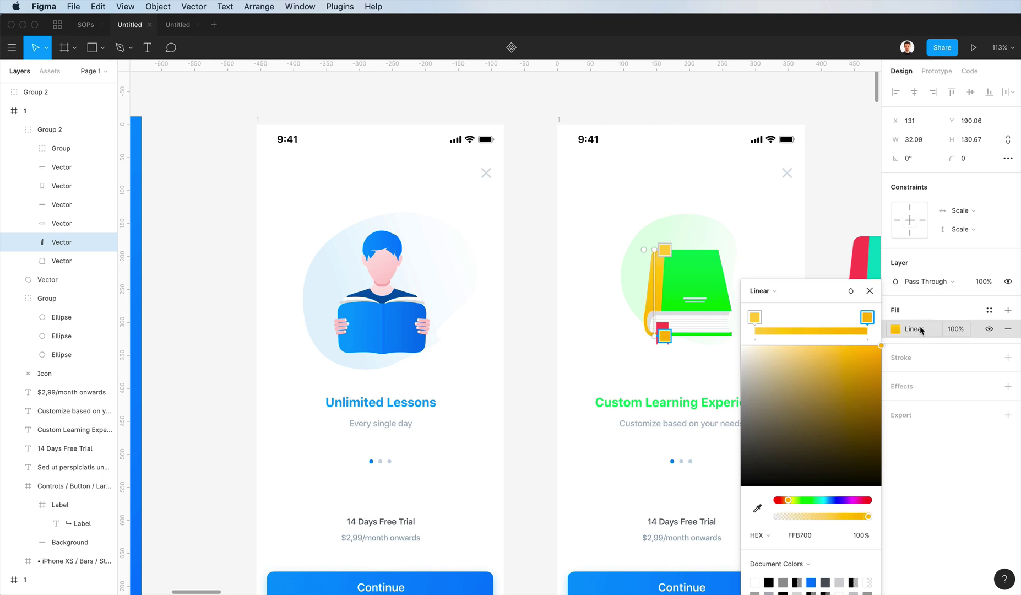
pyautogui.moveTo(794, 503); pyautogui.dragTo(791, 501)
pyautogui.moveTo(786, 501); pyautogui.dragTo(785, 502)
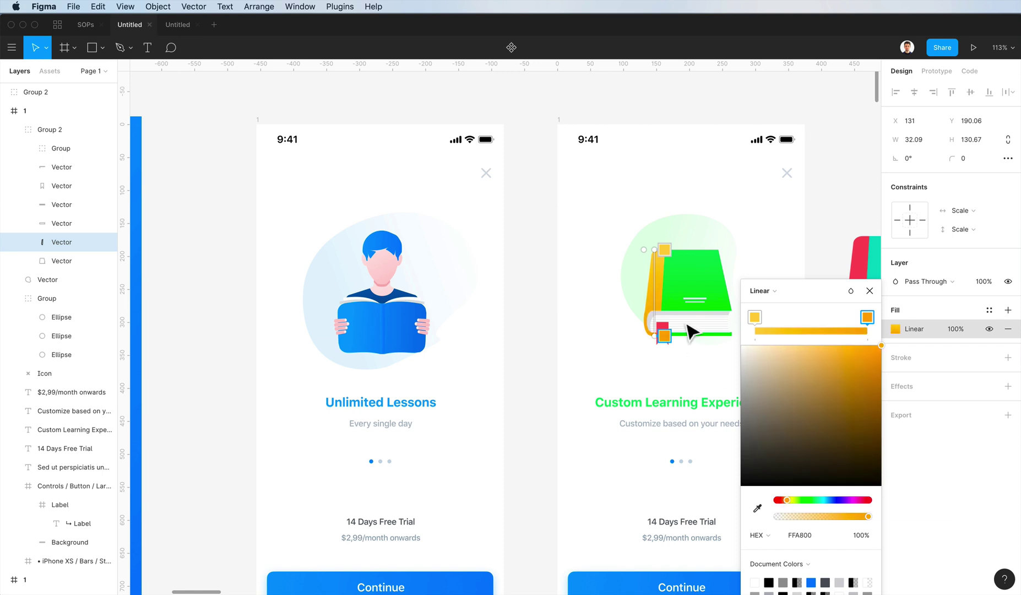
# Recolour the spine gradient with greens sampled from the cover, using 45D95E for the starting stop and 00C822 for the ending stop
pyautogui.press('i')
pyautogui.click(725, 310)
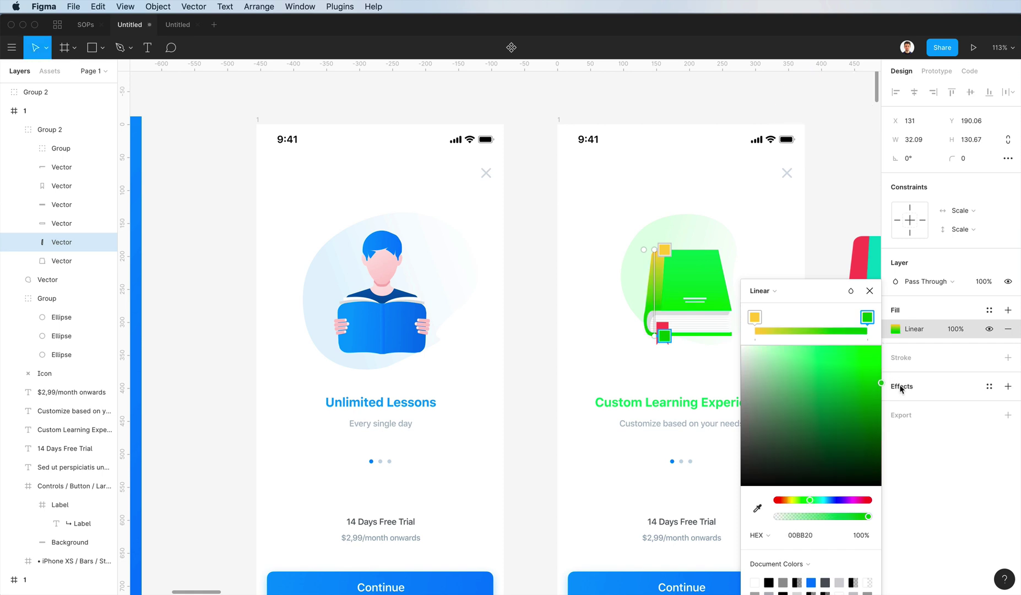
pyautogui.click(755, 317)
pyautogui.press('i')
pyautogui.click(851, 359)
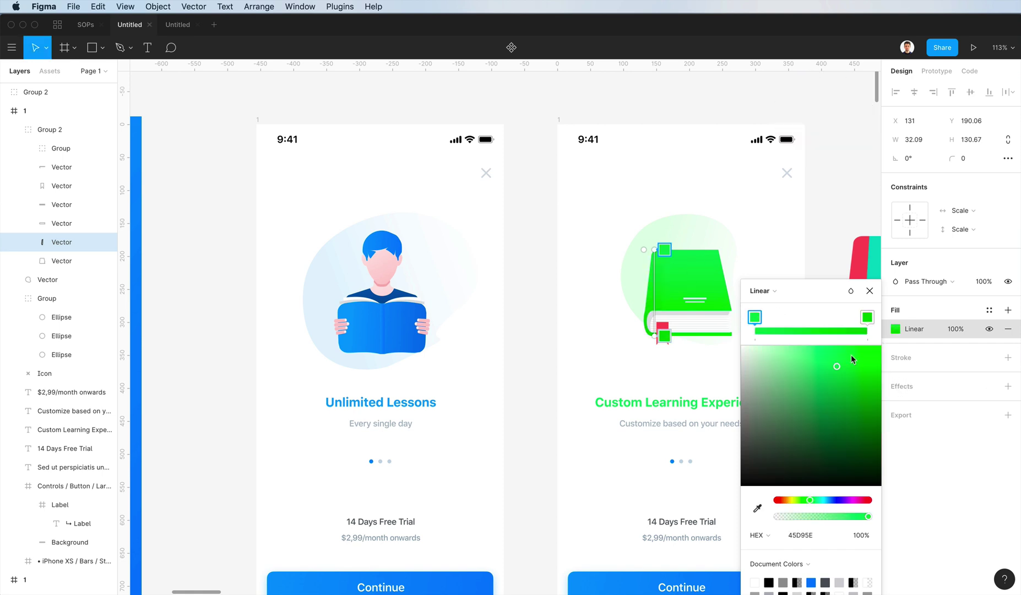
pyautogui.click(867, 317)
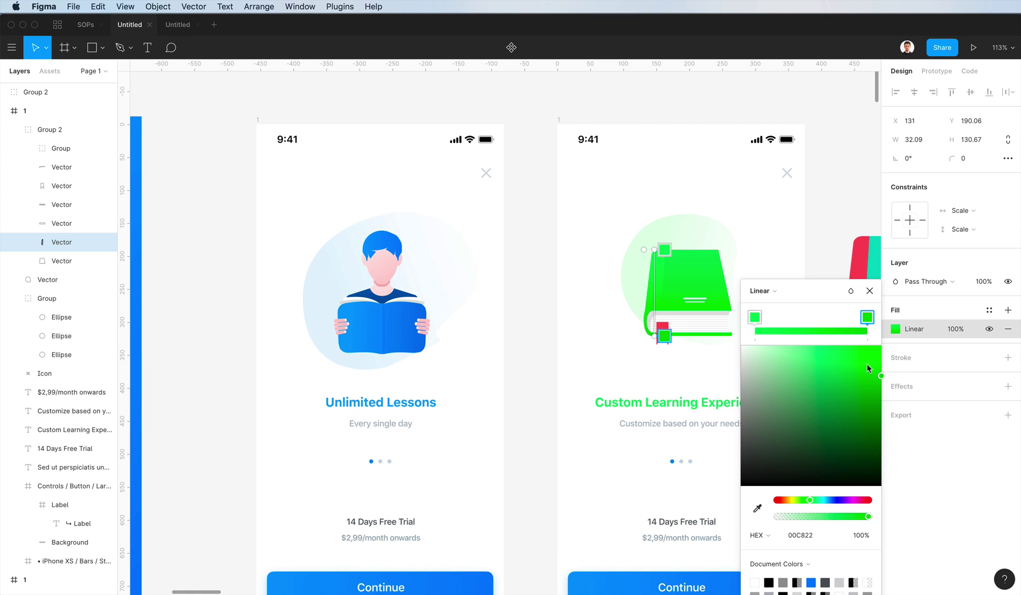
# Adjust the green of the spine gradient's ending stop and set its starting stop to lighter green 5CF676
pyautogui.click(862, 365)
pyautogui.click(755, 317)
pyautogui.click(831, 357)
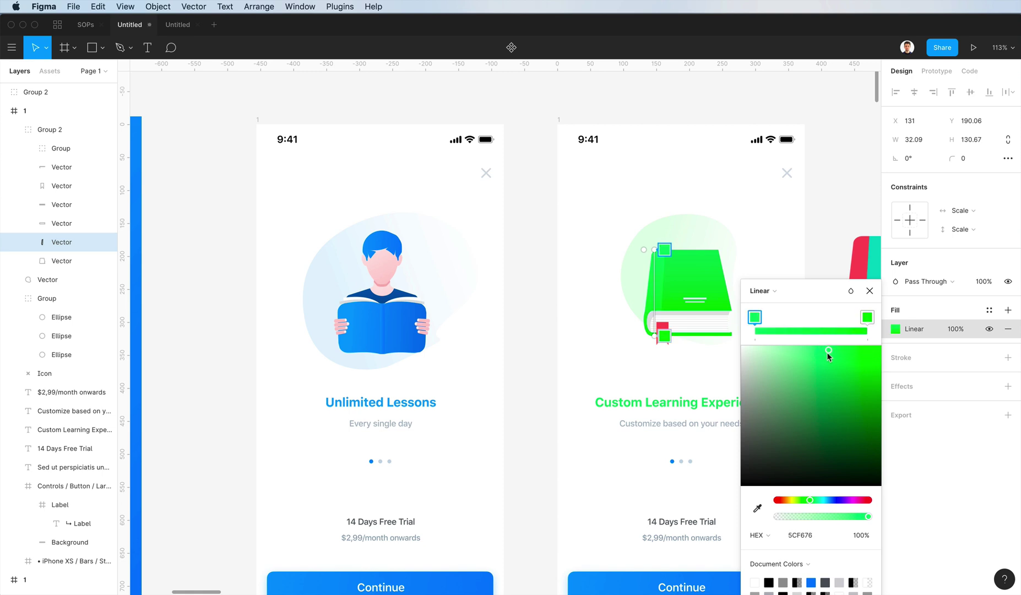
pyautogui.click(810, 278)
# Recolour the book's red bookmark with solid green 1DD43C sampled from the artwork
pyautogui.click(662, 332)
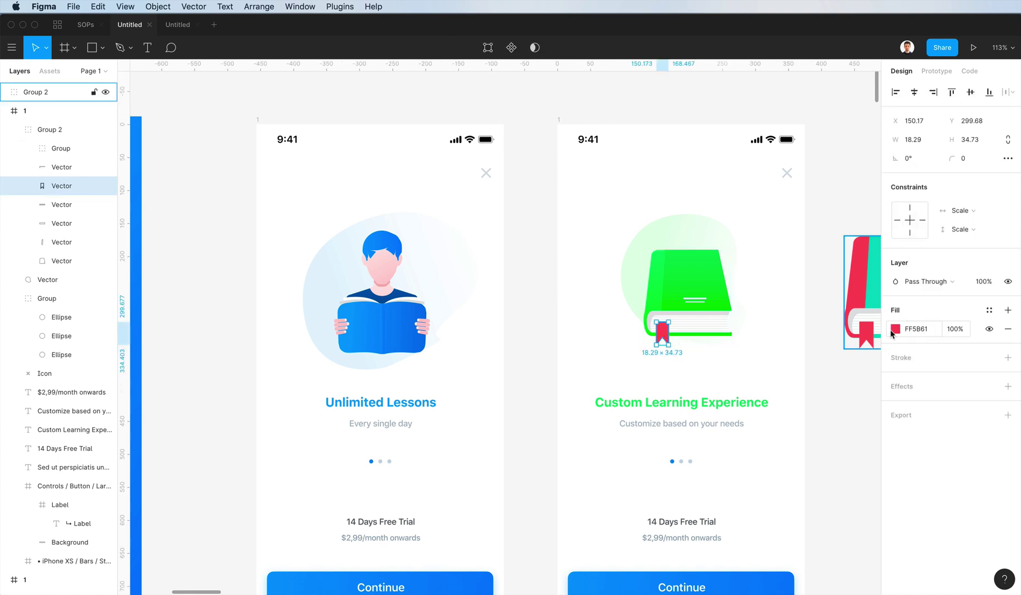
pyautogui.click(413, 326)
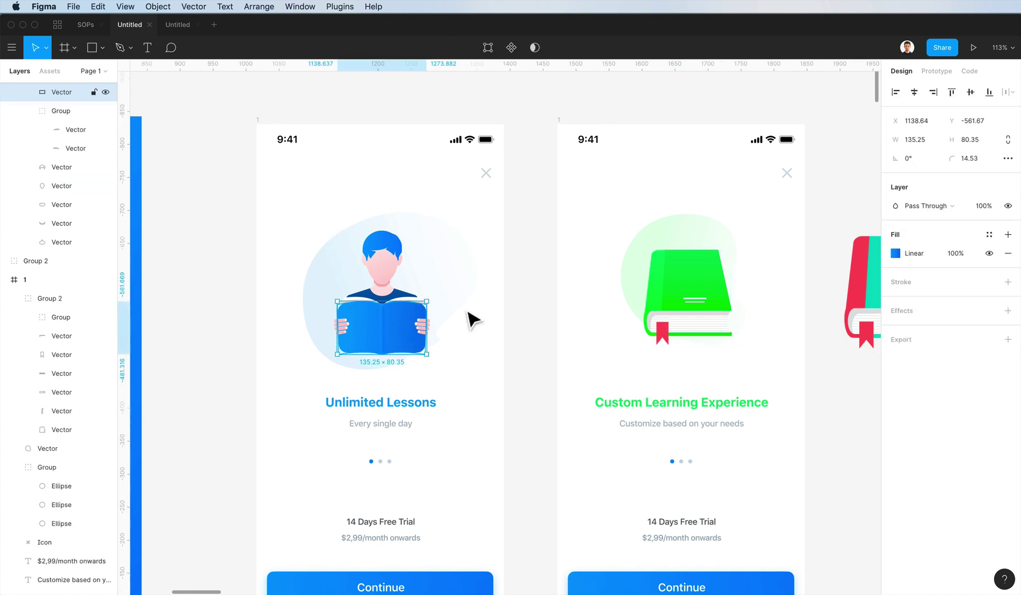
pyautogui.click(667, 332)
pyautogui.click(895, 329)
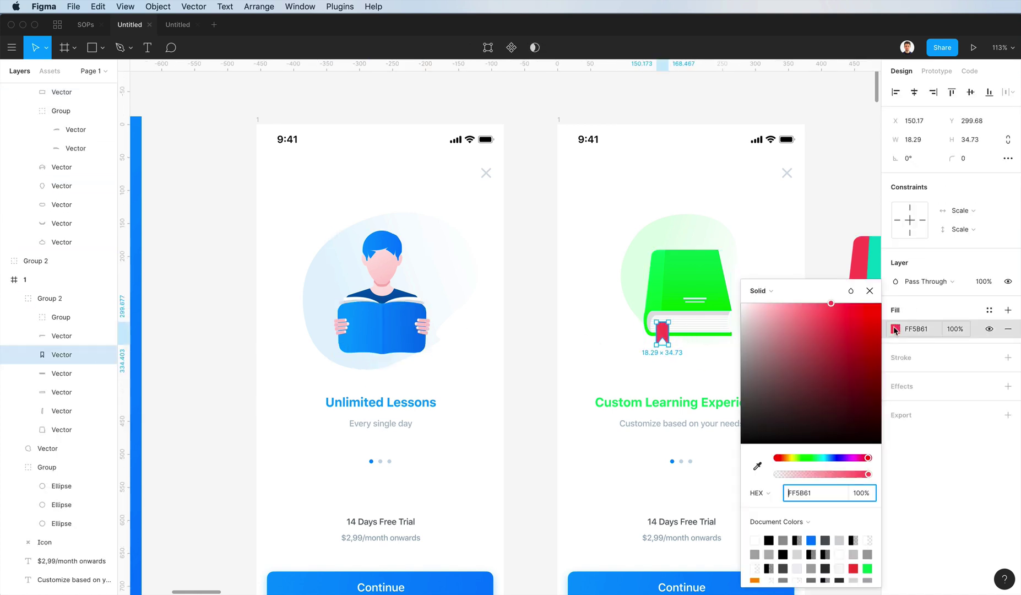
pyautogui.click(758, 466)
pyautogui.click(675, 309)
# Change the bookmark's fill to a linear gradient from 00CB22 to 00AD1D, with the ending stop at 100% opacity
pyautogui.click(760, 290)
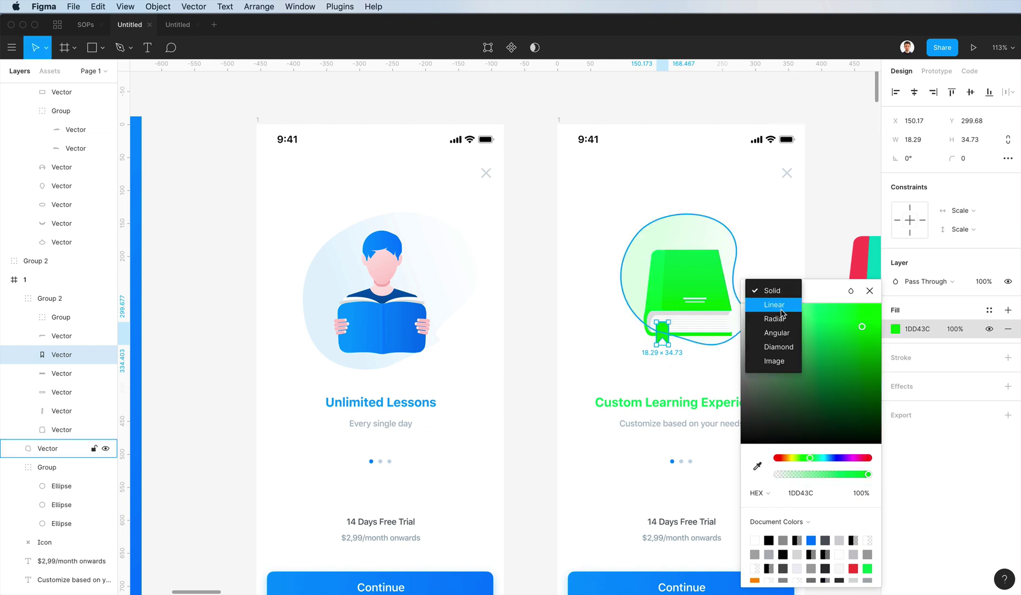
pyautogui.click(768, 304)
pyautogui.click(866, 320)
pyautogui.moveTo(845, 524); pyautogui.dragTo(994, 488)
pyautogui.moveTo(909, 356); pyautogui.dragTo(919, 368)
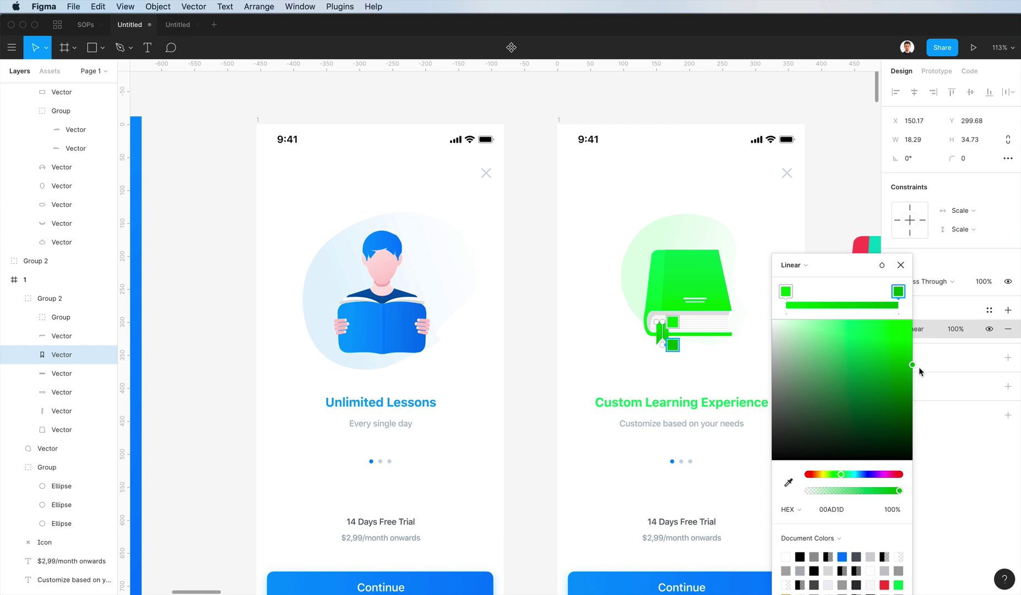
pyautogui.click(786, 293)
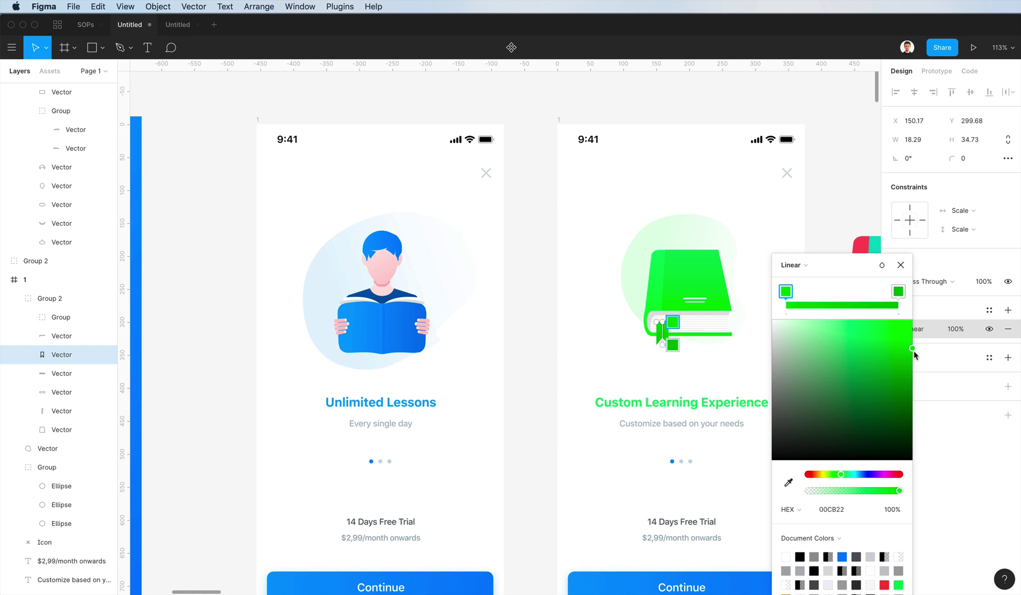
pyautogui.click(768, 361)
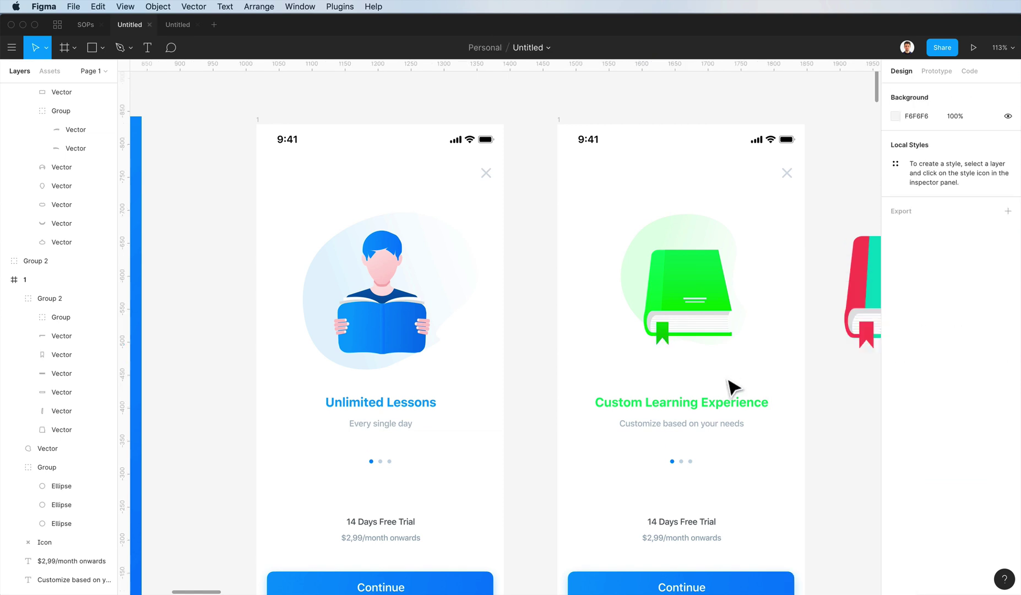
# Adjust the fill colour of the green book's page area to another light tint
pyautogui.keyDown('super'); pyautogui.click(684, 322); pyautogui.keyUp('super')
pyautogui.click(896, 328)
pyautogui.moveTo(745, 321); pyautogui.dragTo(756, 310)
pyautogui.click(801, 251)
# Enlarge the green blob and scale the book illustration to about 142 by 153
pyautogui.click(738, 331)
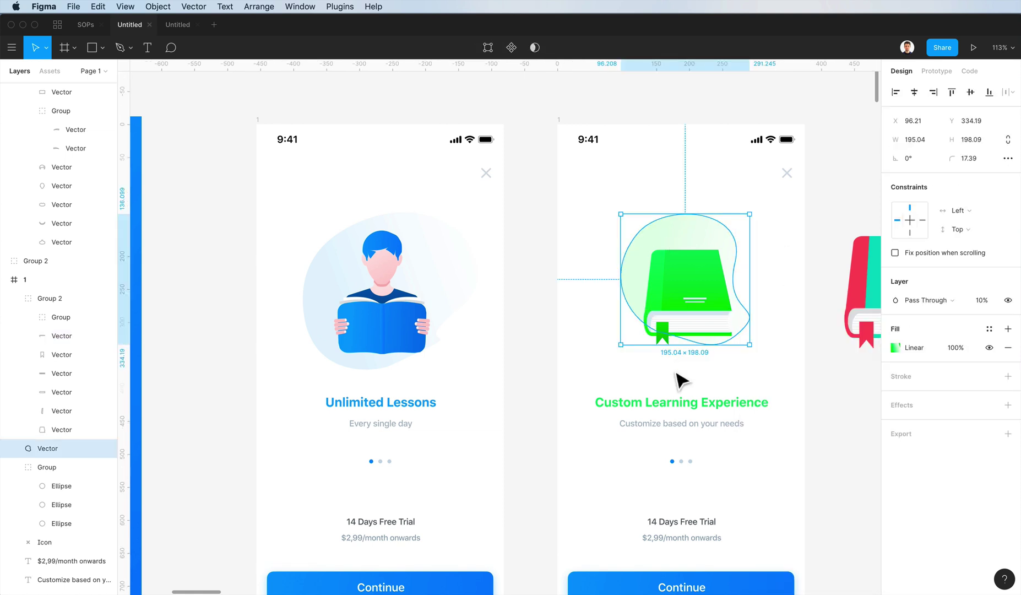
pyautogui.click(821, 331)
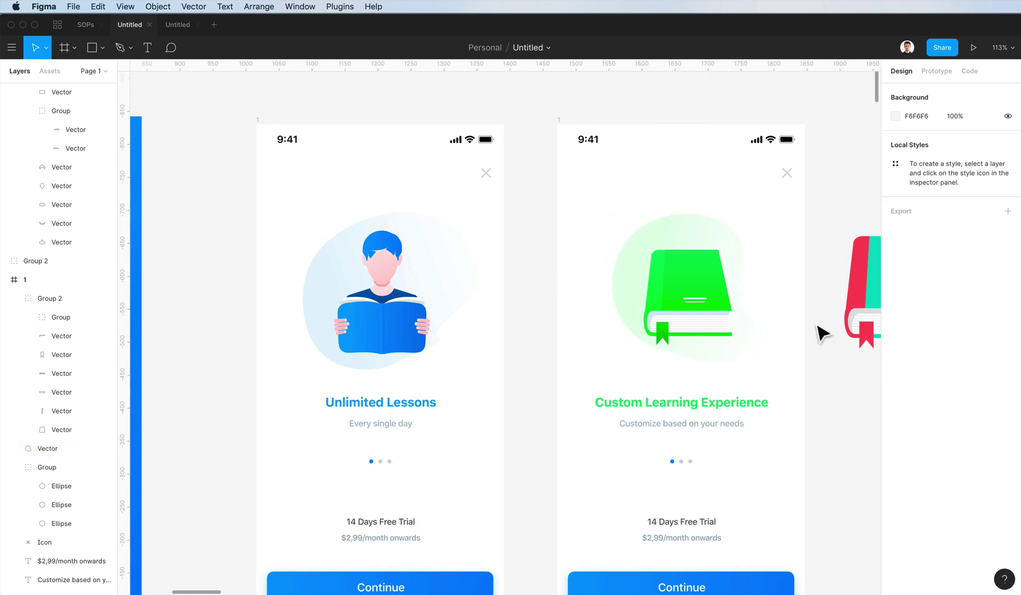
pyautogui.click(698, 251)
pyautogui.moveTo(699, 251); pyautogui.dragTo(697, 253)
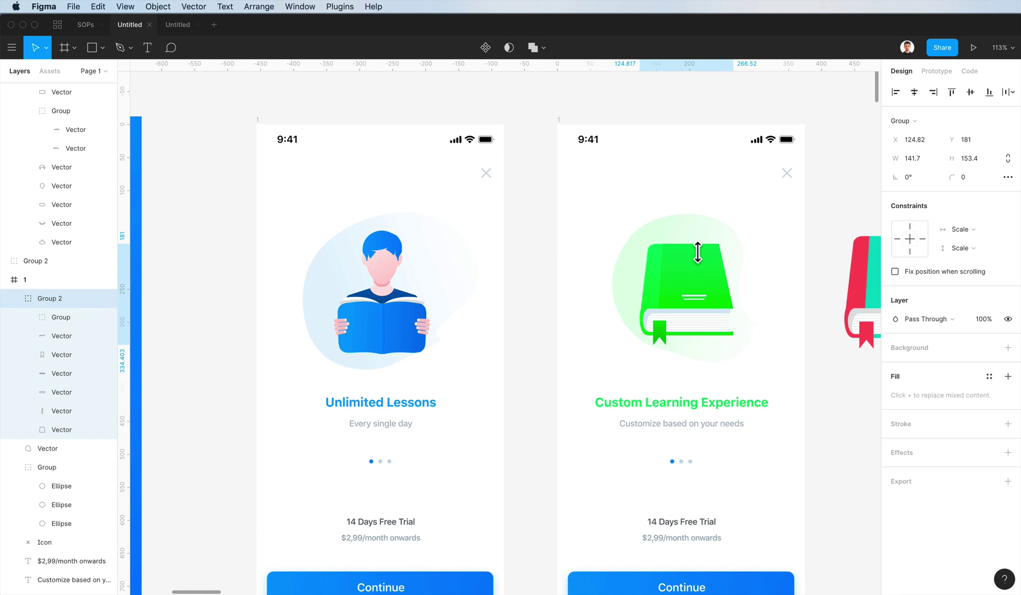
pyautogui.click(825, 228)
# Delete the spare red and teal book illustration beside the Custom Learning Experience screen
pyautogui.scroll(-3, 825, 228)
pyautogui.hscroll(3, 825, 221)
pyautogui.scroll(1, 826, 222)
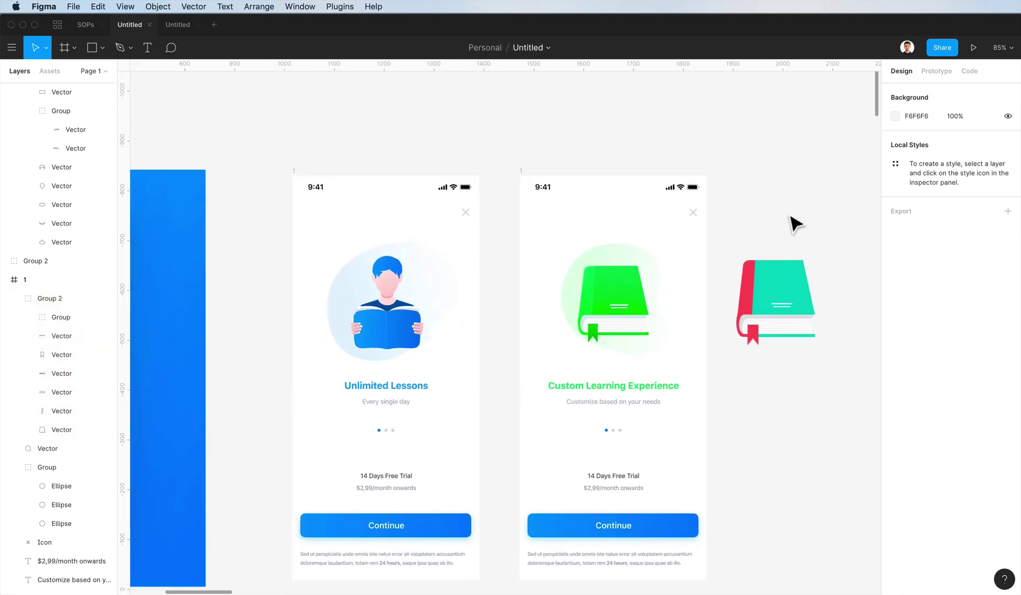
pyautogui.moveTo(711, 223); pyautogui.dragTo(832, 345)
pyautogui.press('BackSpace')
# Examine the lines on the green book's cover and compare the two onboarding screens side by side
pyautogui.scroll(5, 625, 308)
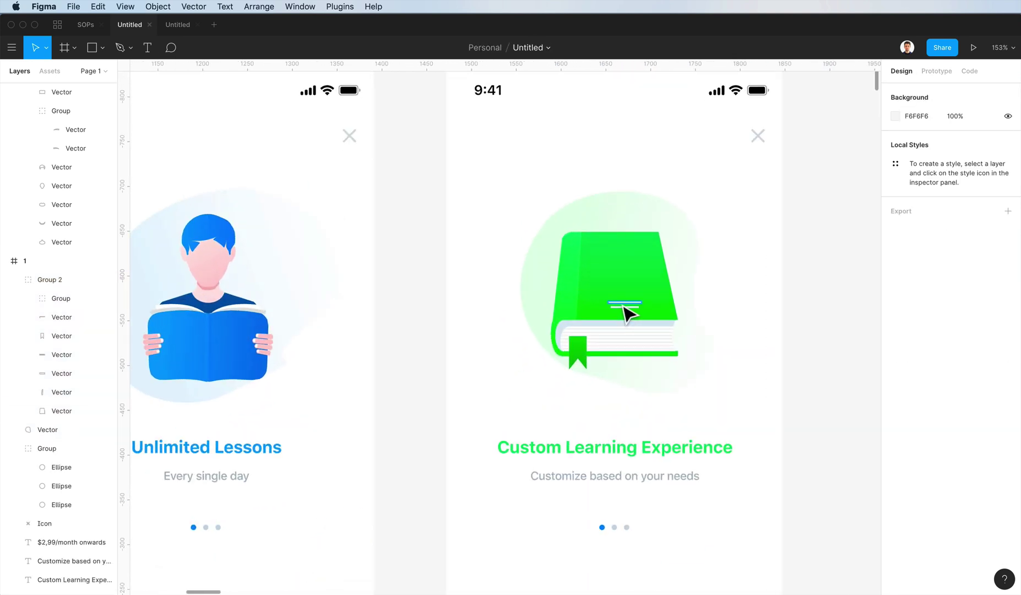
pyautogui.click(642, 304)
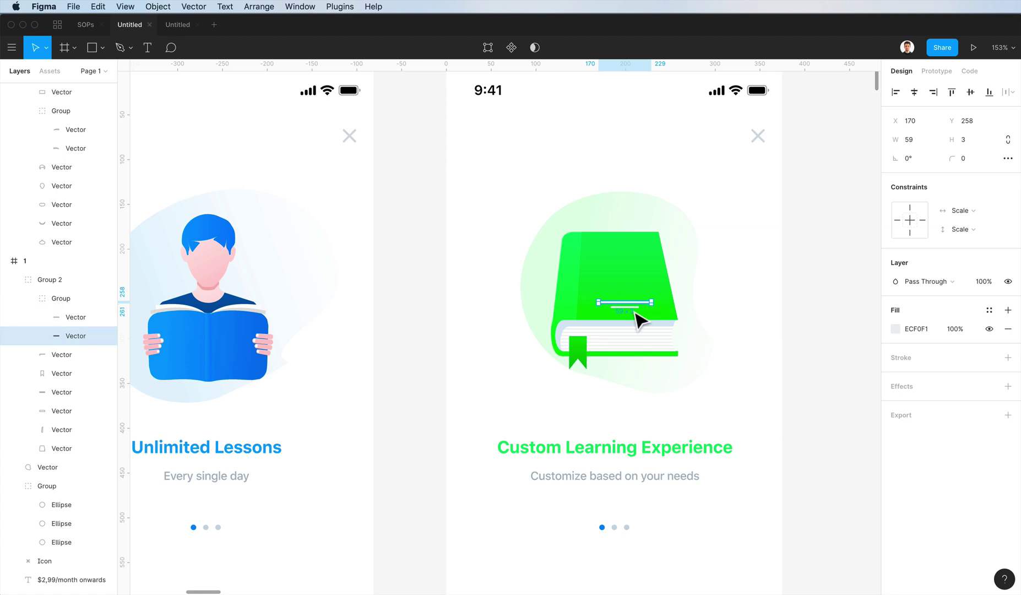
pyautogui.scroll(2, 638, 318)
pyautogui.scroll(-5, 663, 315)
pyautogui.click(768, 300)
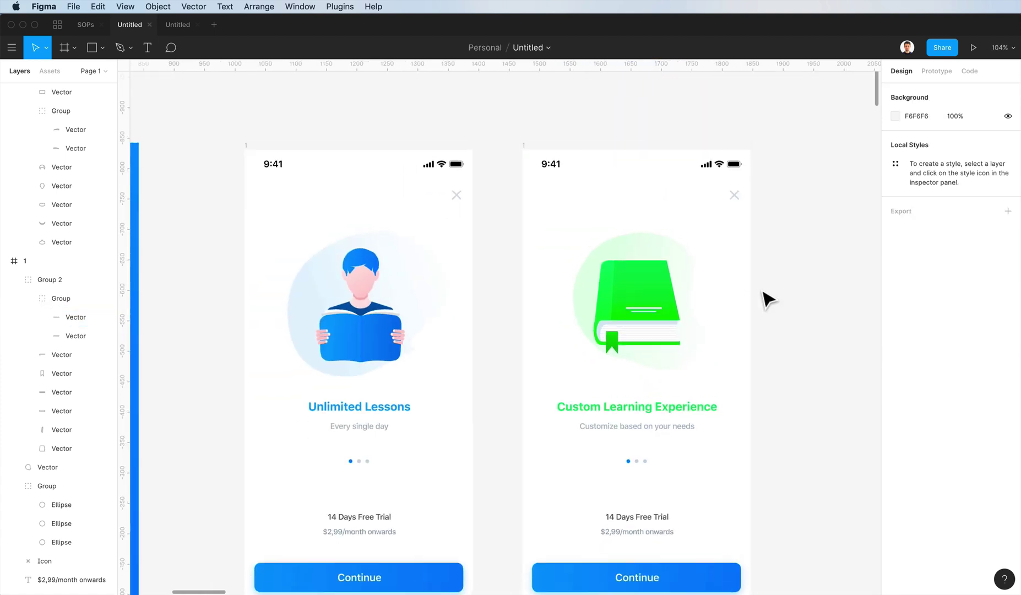
pyautogui.scroll(-3, 765, 295)
pyautogui.hscroll(-3, 764, 295)
pyautogui.hscroll(1, 765, 296)
pyautogui.scroll(1, 765, 295)
pyautogui.scroll(-2, 788, 297)
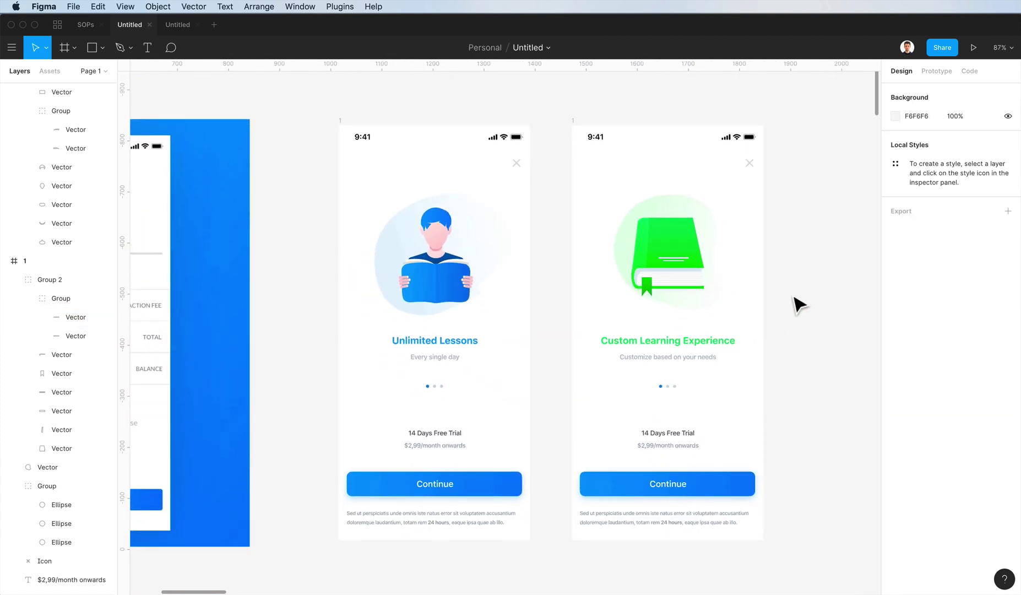
pyautogui.scroll(-2, 799, 305)
pyautogui.hscroll(-1, 799, 304)
pyautogui.click(689, 189)
pyautogui.click(813, 187)
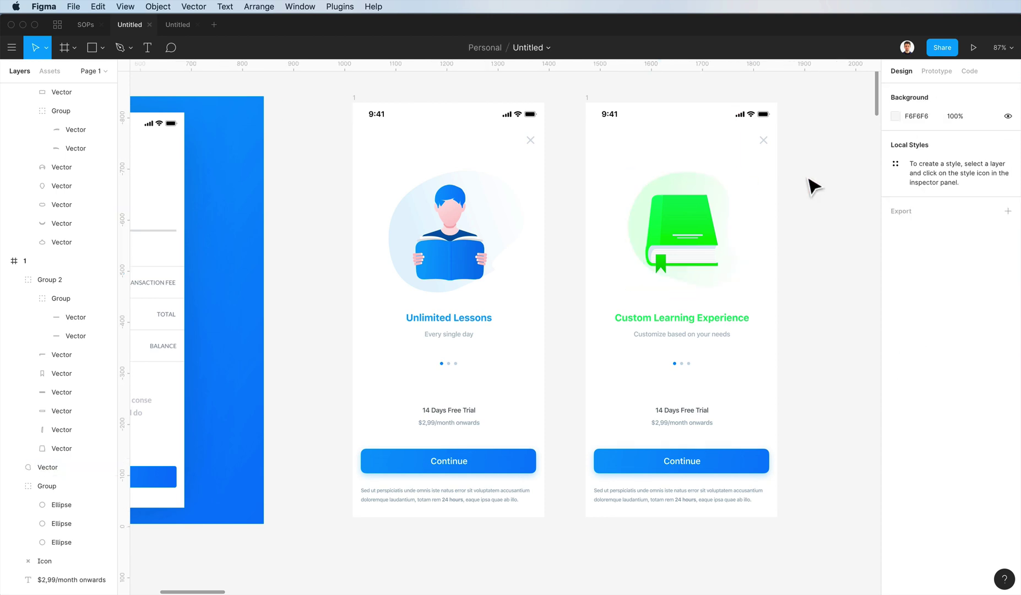
pyautogui.scroll(2, 813, 186)
pyautogui.hscroll(-2, 813, 186)
# Group the reading person with its blue blob and rename the group Person
pyautogui.click(459, 165)
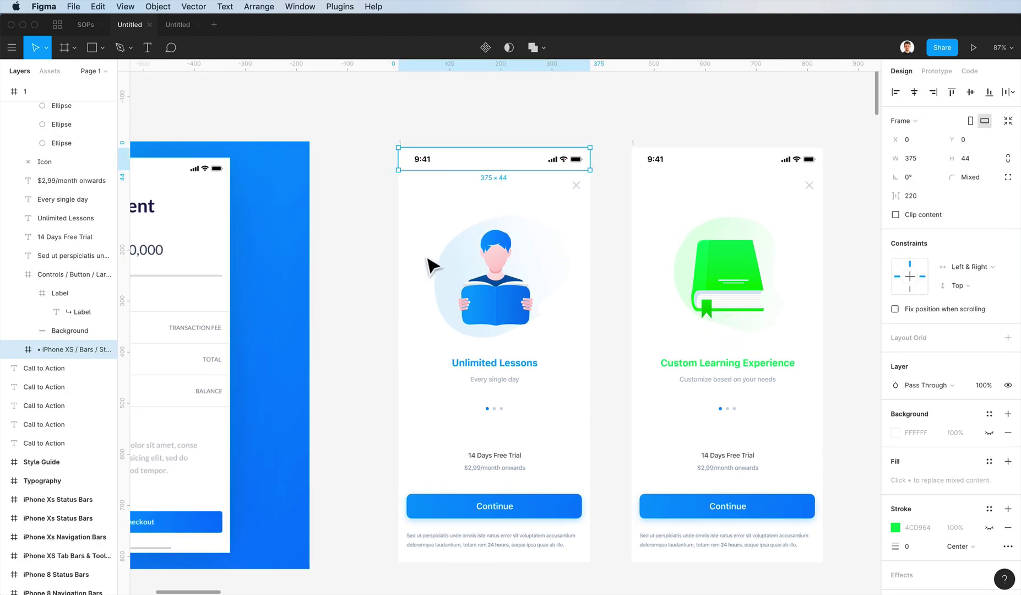
pyautogui.scroll(1, 432, 266)
pyautogui.hscroll(-1, 432, 266)
pyautogui.moveTo(426, 221); pyautogui.dragTo(582, 358)
pyautogui.press('Escape')
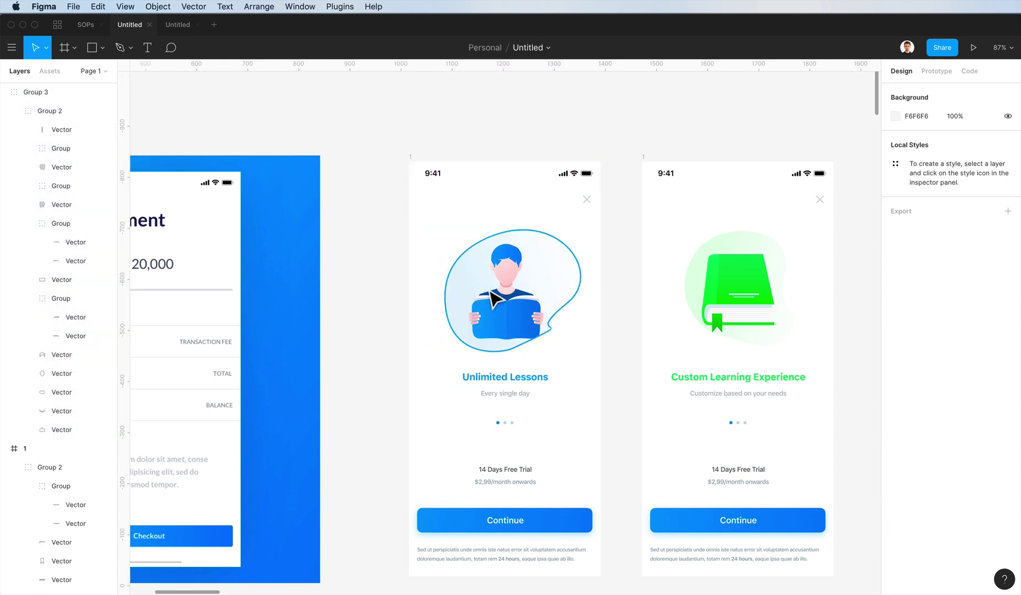
pyautogui.click(491, 293)
pyautogui.press('super+r')
pyautogui.write('Person')
pyautogui.press('Return')
pyautogui.press('Escape')
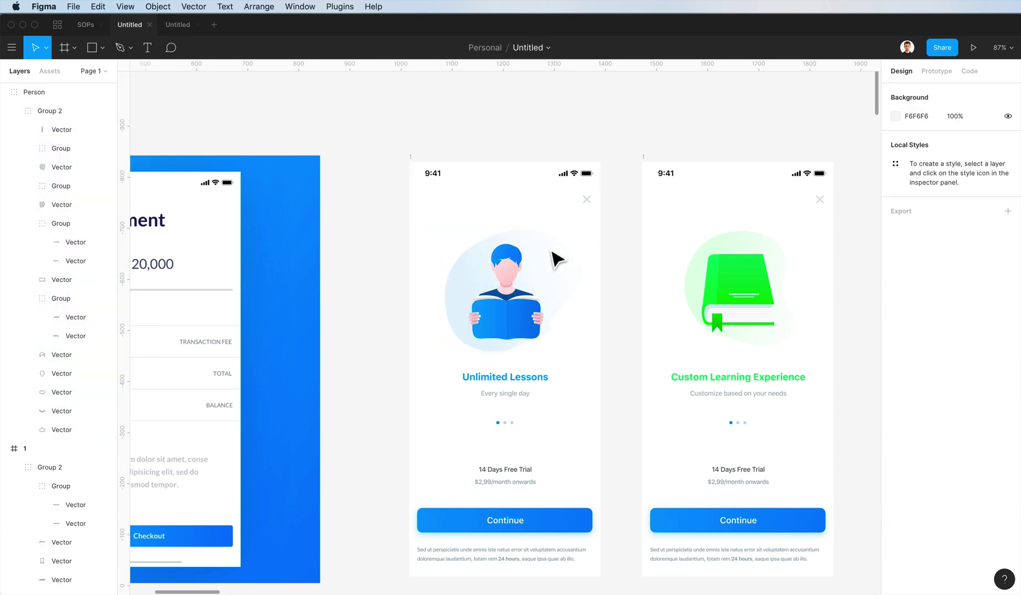
# Wrap the Unlimited Lessons artwork in a new group and rename it Illustration
pyautogui.click(556, 259)
pyautogui.press('super+g')
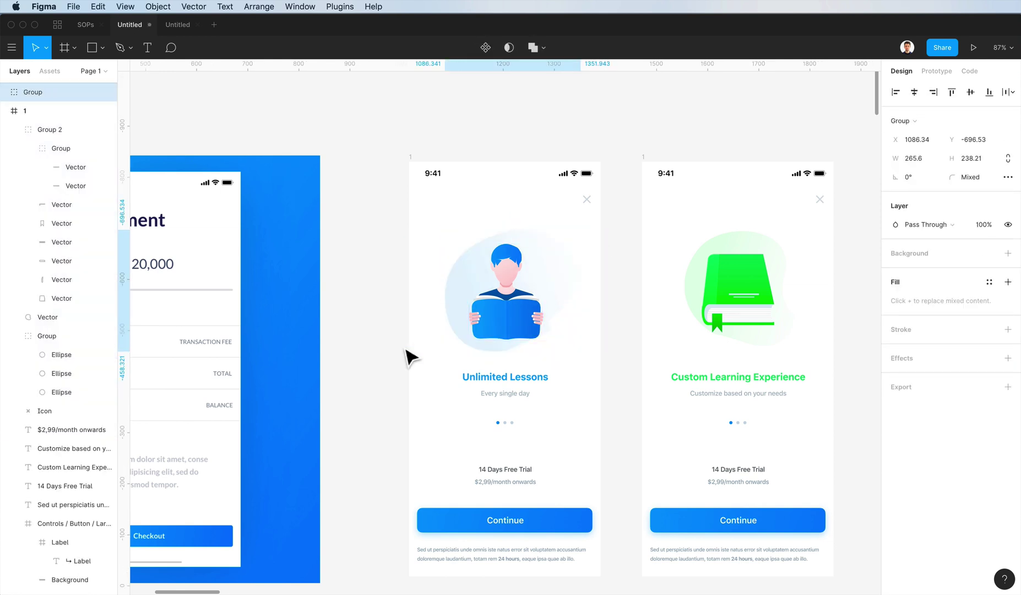
pyautogui.press('r')
pyautogui.press('t')
pyautogui.press('o')
pyautogui.press('n')
pyautogui.press('Escape')
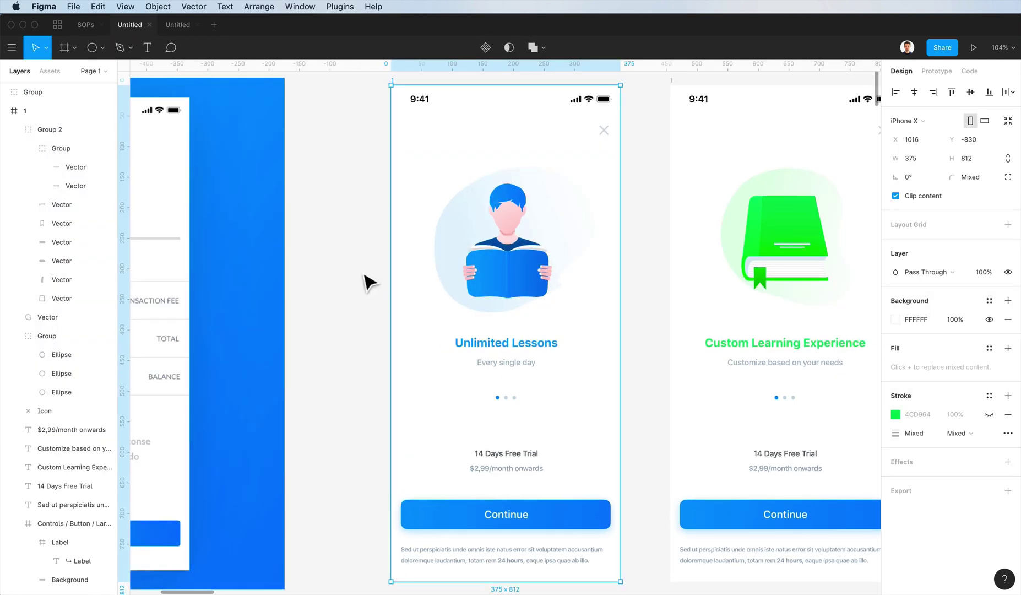
pyautogui.click(498, 253)
pyautogui.press('super+r')
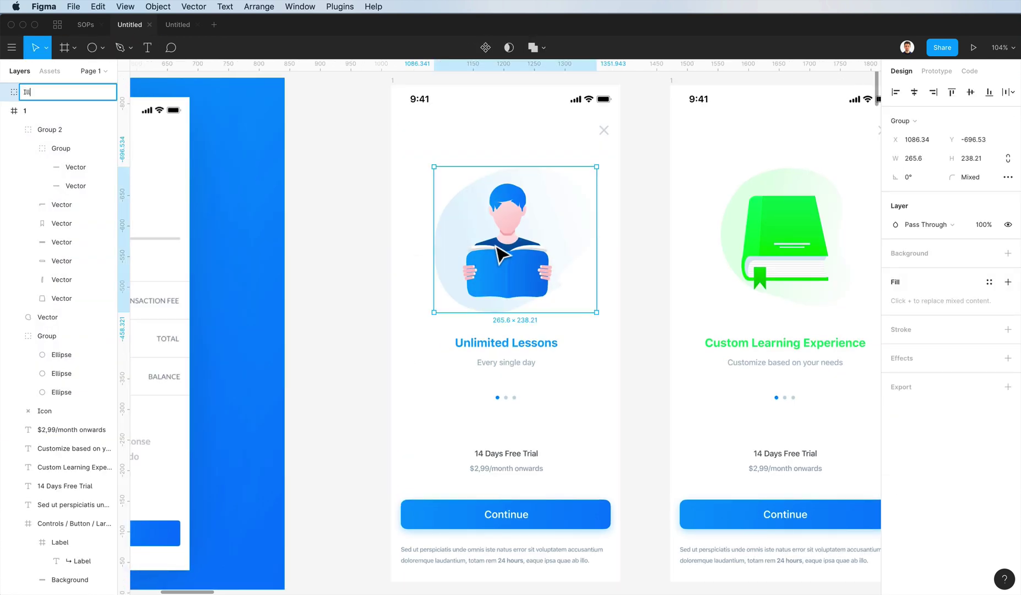
pyautogui.write('Illustration')
pyautogui.press('Return')
# Select the close crosses on both screens and rename them Close Icon
pyautogui.click(605, 130)
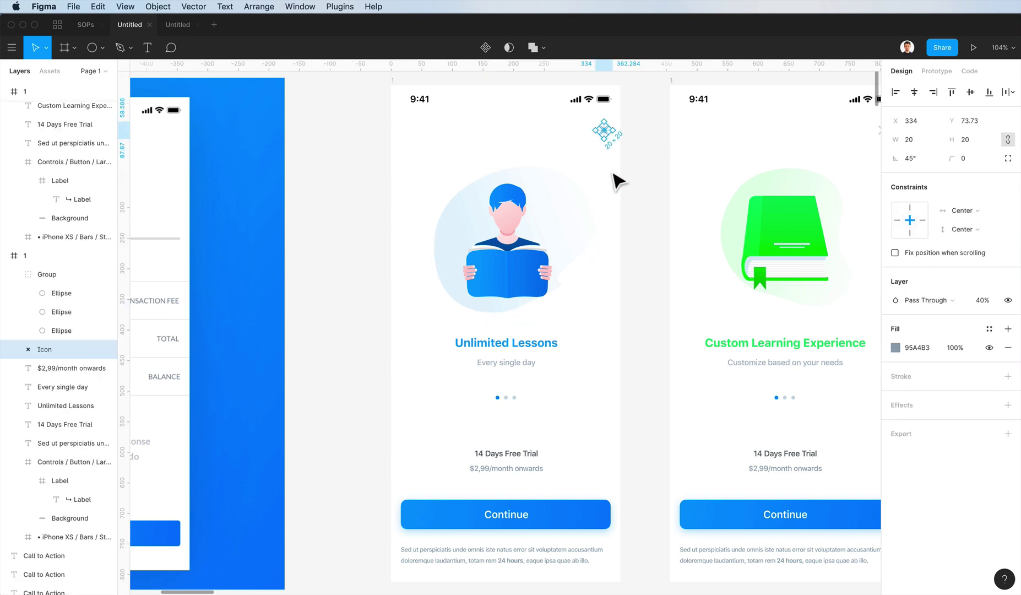
pyautogui.scroll(2, 788, 168)
pyautogui.hscroll(2, 788, 168)
pyautogui.keyDown('shift'); pyautogui.click(836, 182); pyautogui.keyUp('shift')
pyautogui.press('super+r')
pyautogui.write('Close ')
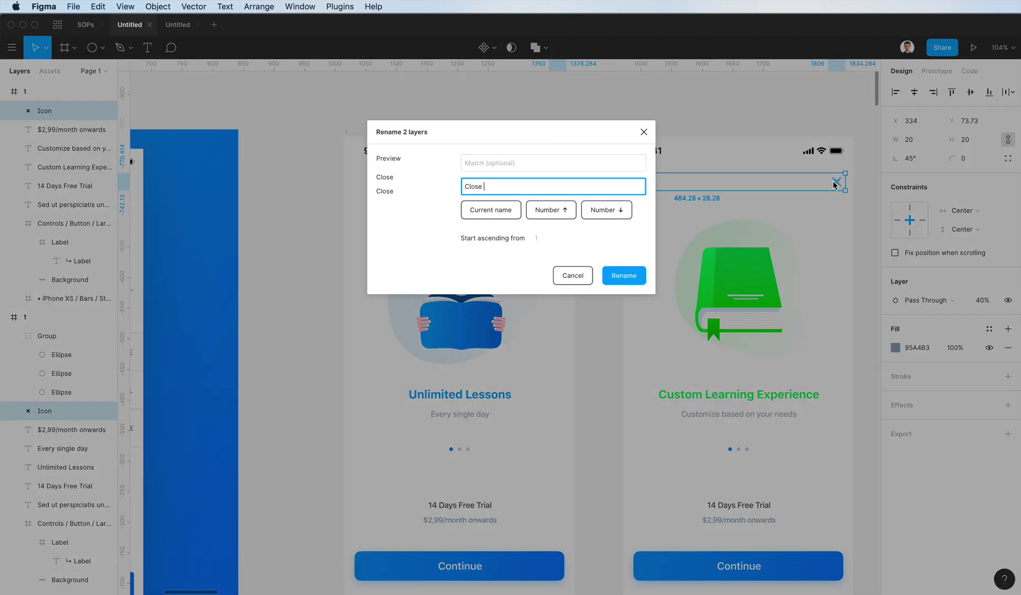
pyautogui.write('Icon')
pyautogui.press('Return')
pyautogui.hscroll(-2, 821, 196)
pyautogui.click(808, 211)
pyautogui.hscroll(2, 716, 248)
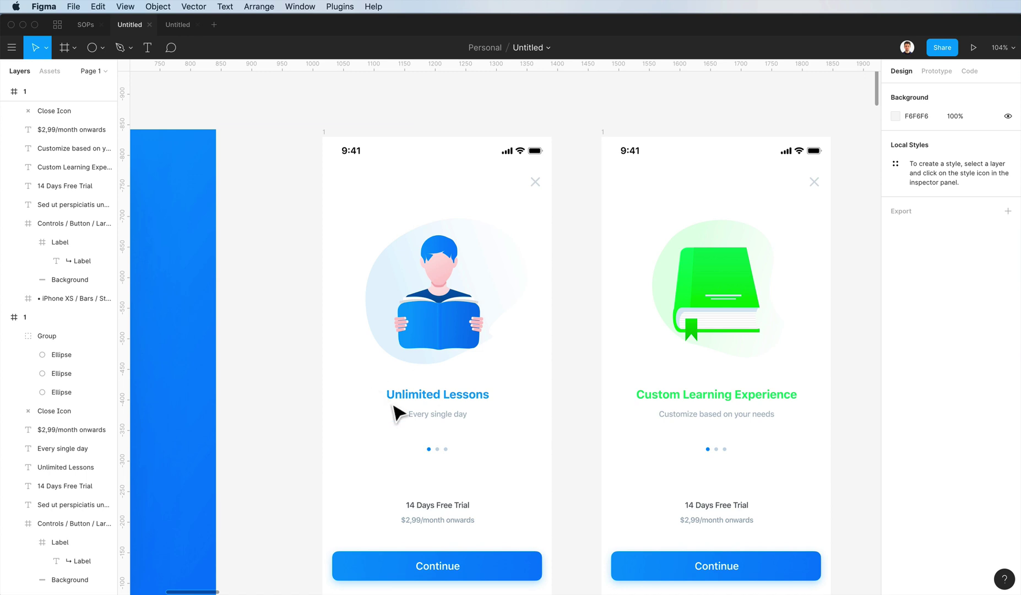
# Group the coloured heading with its subtitle on each of the two screens
pyautogui.moveTo(369, 388); pyautogui.dragTo(455, 433)
pyautogui.hscroll(-1, 507, 432)
pyautogui.press('super+g')
pyautogui.moveTo(624, 370); pyautogui.dragTo(688, 424)
pyautogui.press('super+g')
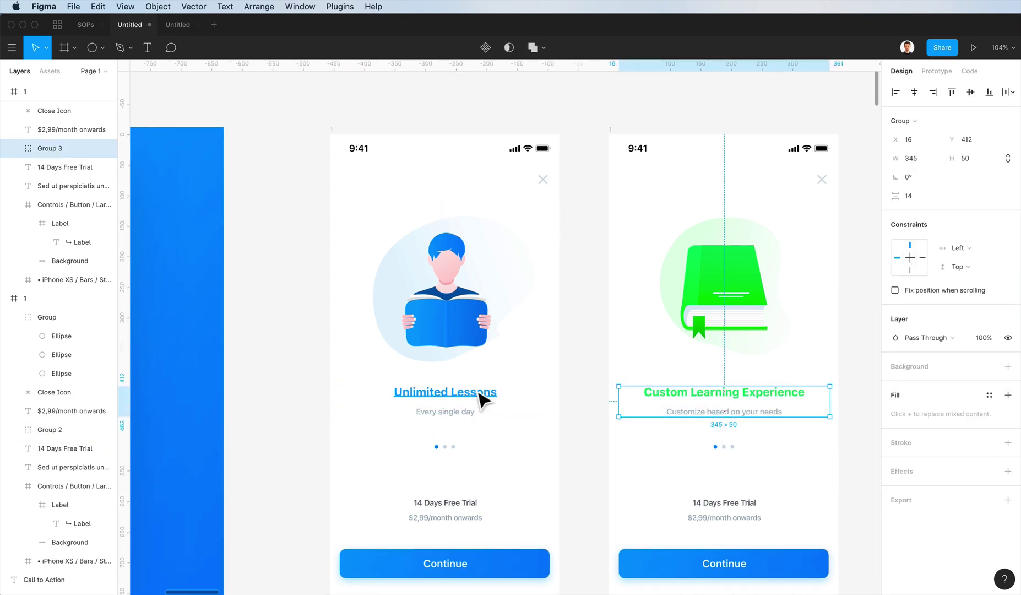
# Rename the heading groups on both screens Primary Text
pyautogui.keyDown('shift'); pyautogui.click(482, 398); pyautogui.keyUp('shift')
pyautogui.press('super+r')
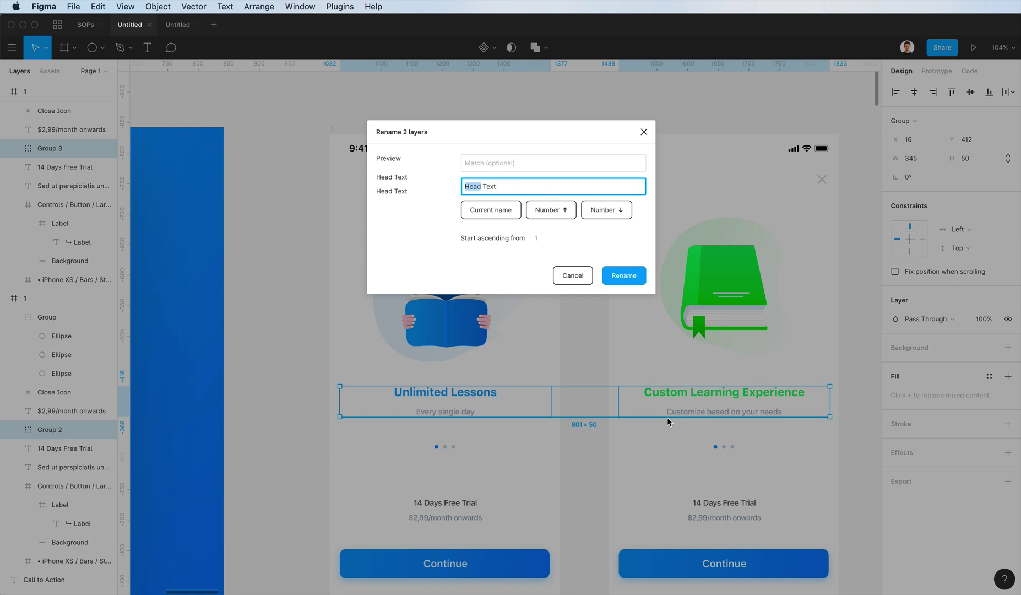
pyautogui.write('Primary')
pyautogui.press('Return')
# Set the height of the pagination dots to 7 on both screens and centre them horizontally
pyautogui.click(441, 447)
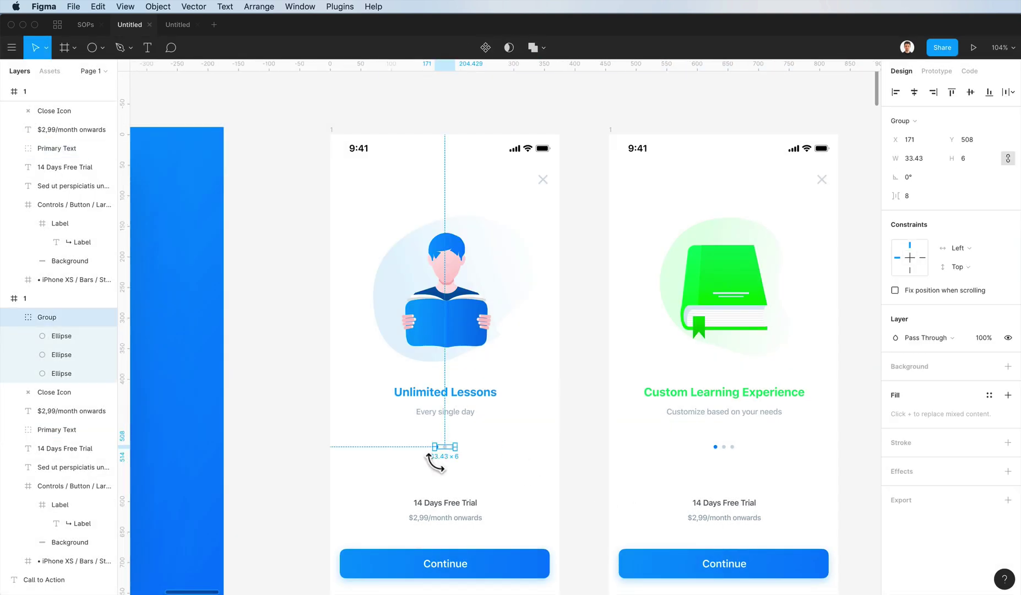
pyautogui.click(980, 162)
pyautogui.write('7')
pyautogui.press('Return')
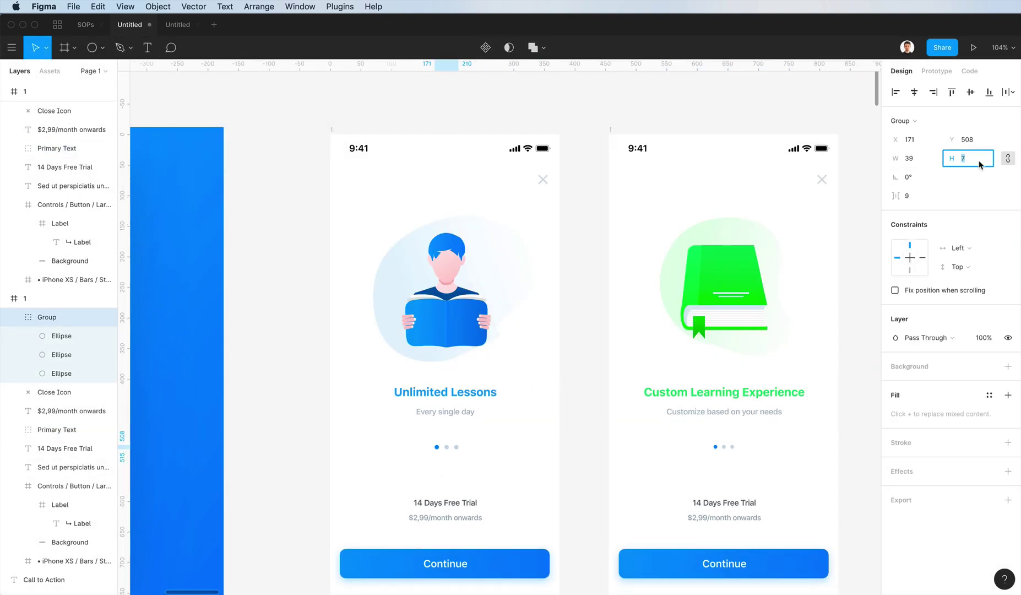
pyautogui.click(726, 447)
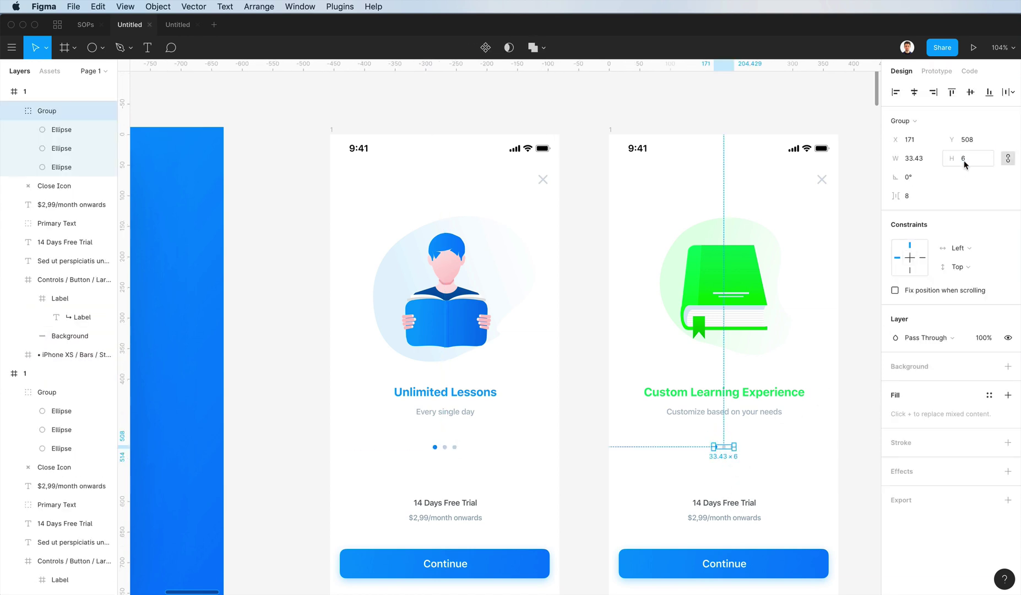
pyautogui.click(965, 160)
pyautogui.click(914, 92)
# Rename the pagination dot groups on both screens Navigation
pyautogui.moveTo(435, 436); pyautogui.dragTo(740, 459)
pyautogui.press('super+r')
pyautogui.write('Navigati')
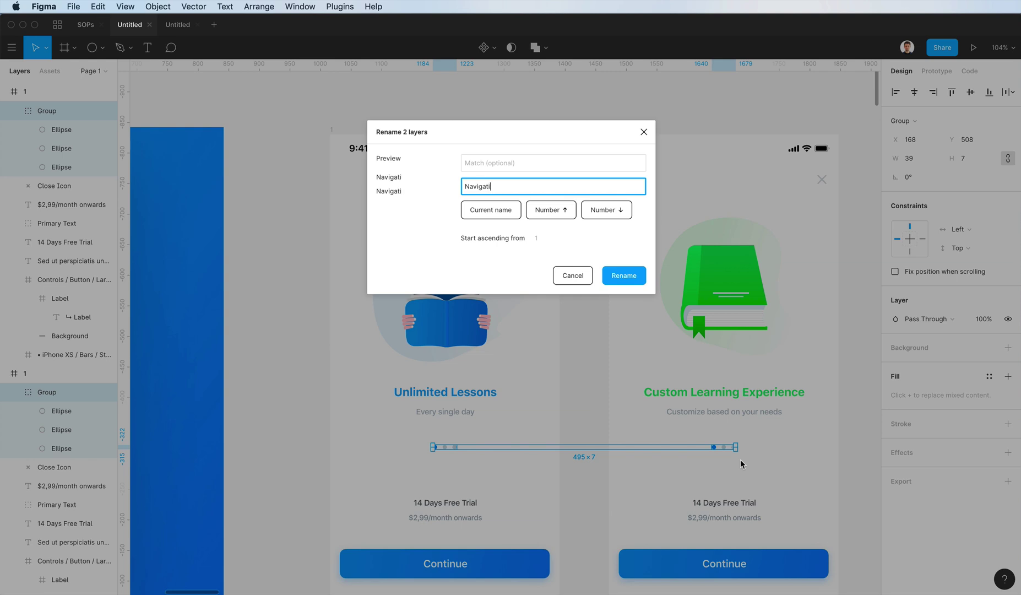
pyautogui.write('on')
pyautogui.press('Return')
# Group the 14 Days Free Trial text with the monthly price line on each screen
pyautogui.moveTo(387, 488); pyautogui.dragTo(494, 533)
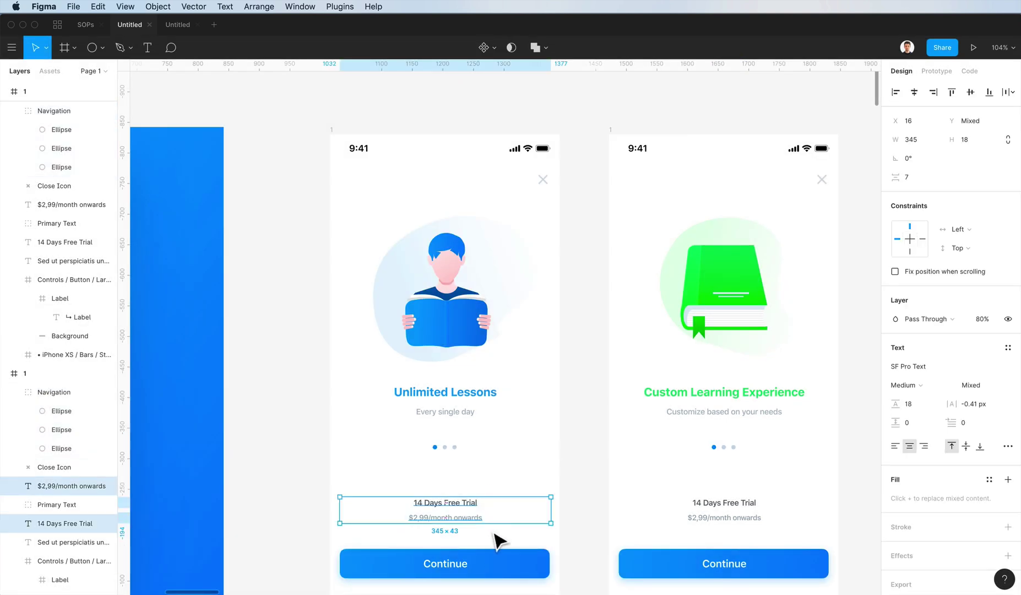
pyautogui.press('super+g')
pyautogui.moveTo(635, 487); pyautogui.dragTo(763, 526)
pyautogui.press('super+g')
# Rename the trial and price groups on both screens Free Trial
pyautogui.moveTo(497, 492); pyautogui.dragTo(711, 526)
pyautogui.press('super+r')
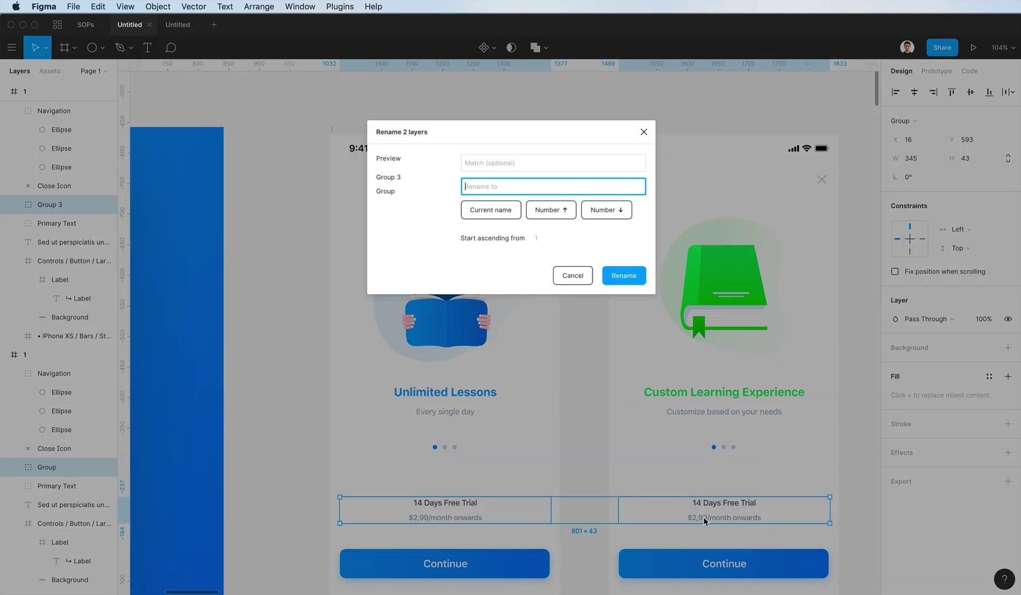
pyautogui.write('Free')
pyautogui.press('Return')
# Rename the Continue button layer on the Unlimited Lessons screen Primary Button
pyautogui.scroll(-5, 467, 579)
pyautogui.click(445, 393)
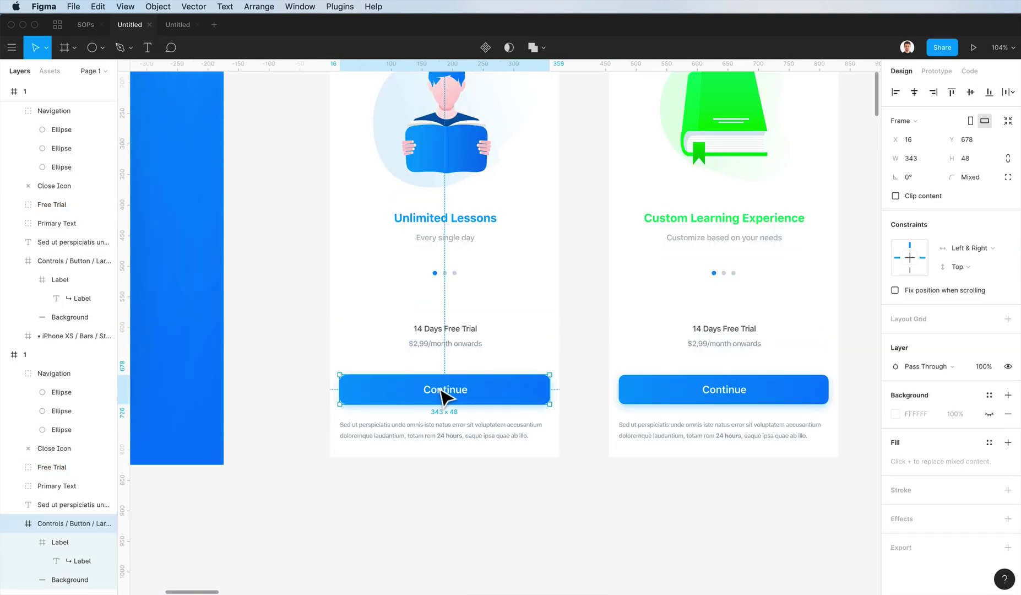
pyautogui.press('super+r')
pyautogui.write('Pr')
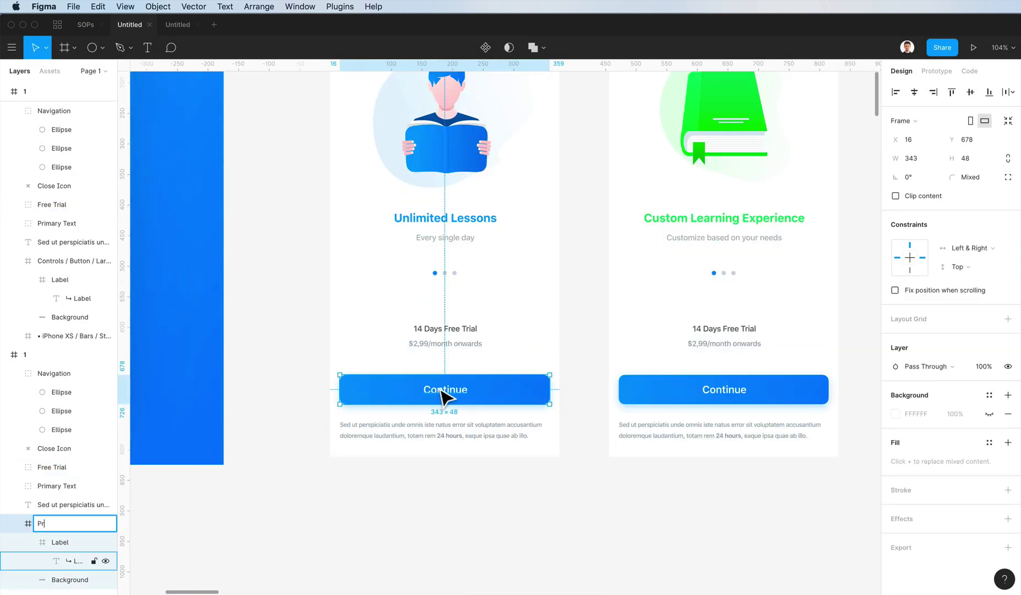
pyautogui.write('imary Button')
pyautogui.press('Return')
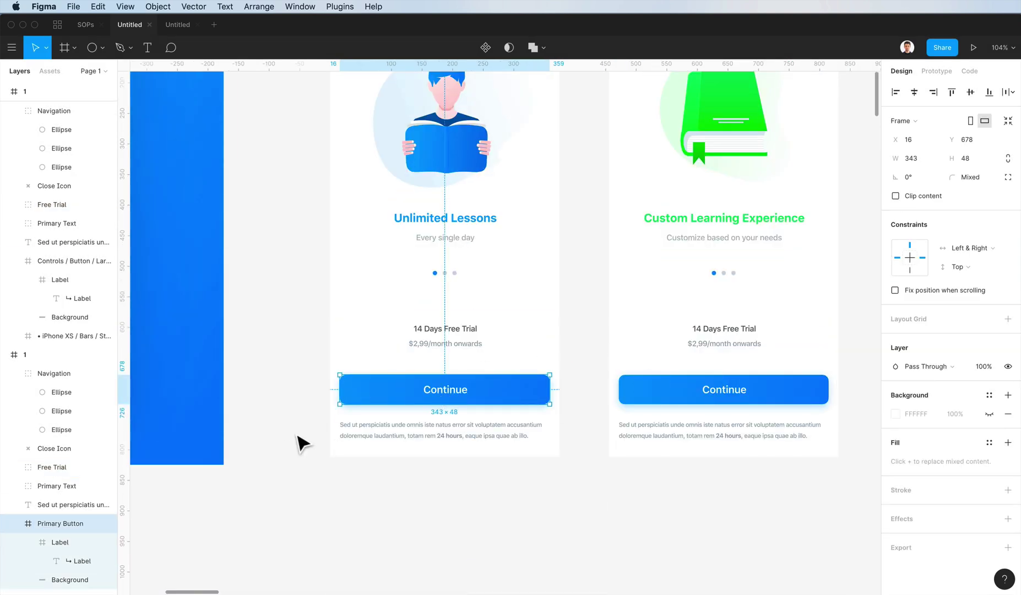
# Reuse the Primary Button name for the Continue button layer on the Custom Learning Experience screen
pyautogui.press('super+r')
pyautogui.press('super+c')
pyautogui.click(655, 395)
pyautogui.press('super+r')
pyautogui.press('super+v')
pyautogui.press('Return')
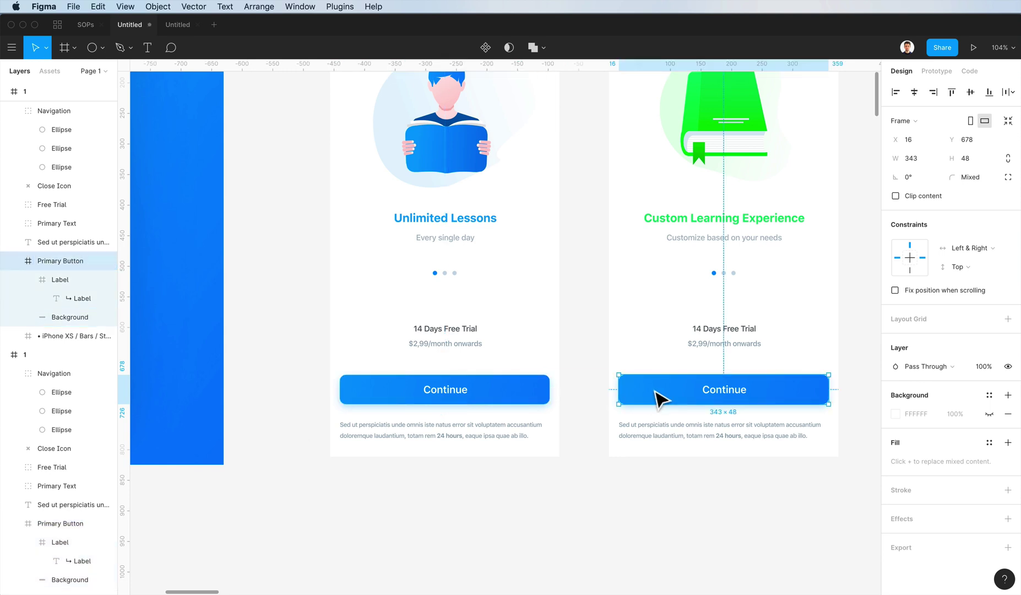
pyautogui.click(590, 358)
# Rename the small-print text layers beneath the Continue buttons on both screens Lower disclaimer text
pyautogui.click(521, 435)
pyautogui.keyDown('shift'); pyautogui.click(727, 435); pyautogui.keyUp('shift')
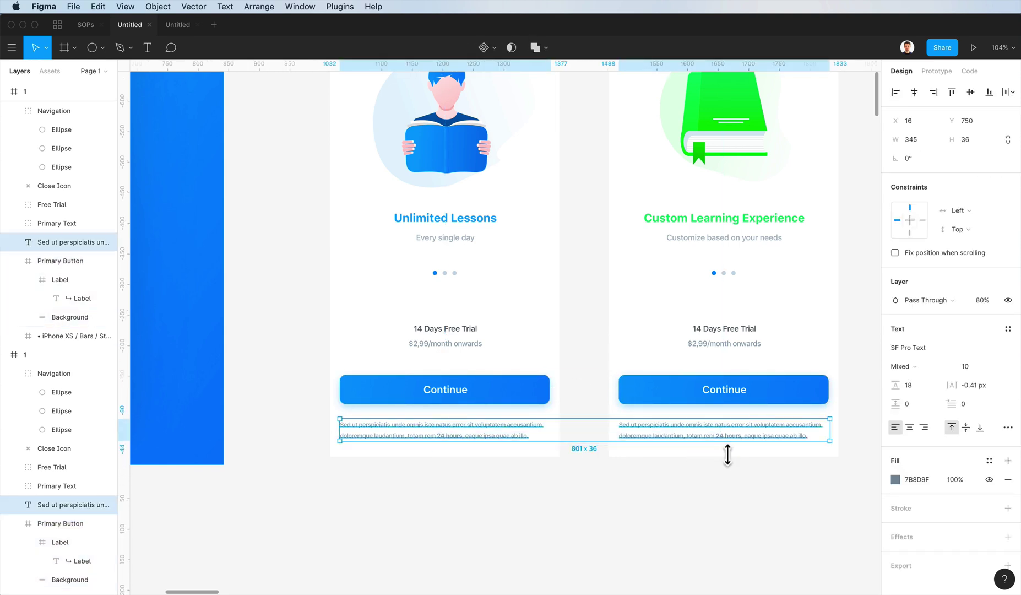
pyautogui.press('super+r')
pyautogui.write('L')
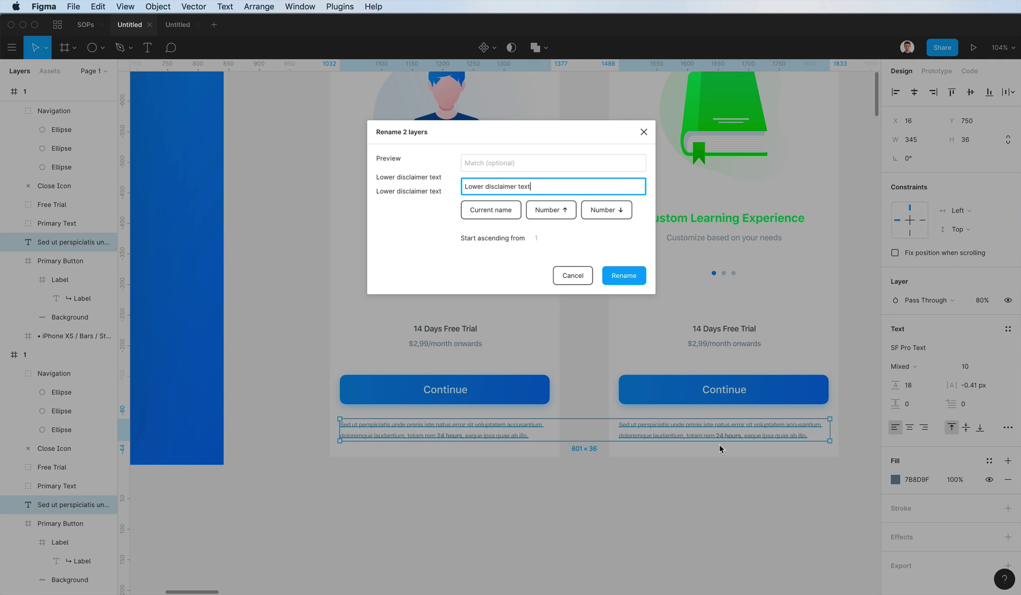
pyautogui.press('Return')
pyautogui.scroll(-1, 723, 455)
pyautogui.click(725, 458)
# Reorder the Unlimited Lessons screen's layers so the status bar comes first, followed by the Close Icon
pyautogui.scroll(4, 582, 457)
pyautogui.click(355, 125)
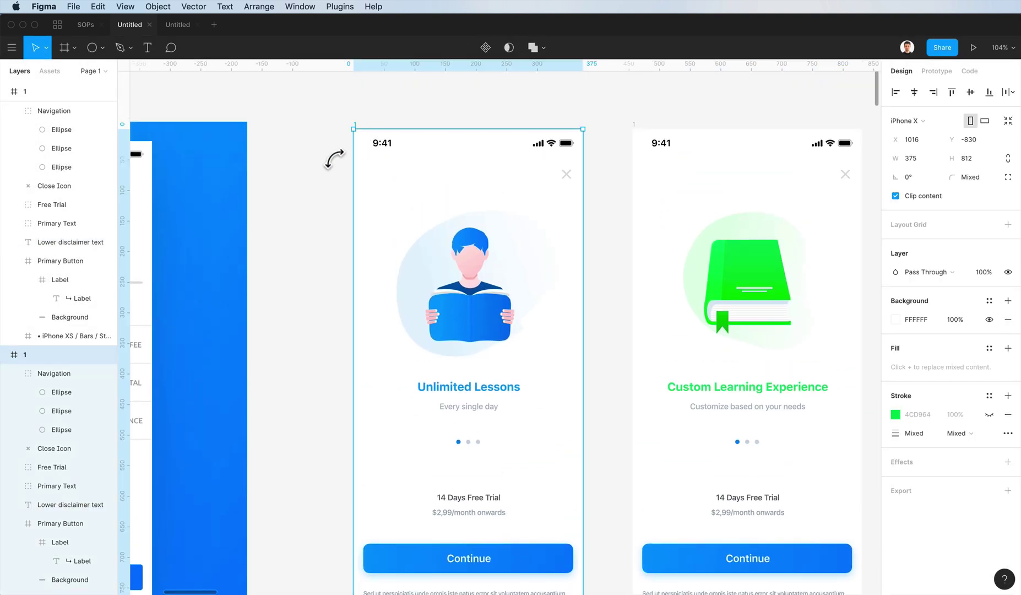
pyautogui.click(20, 328)
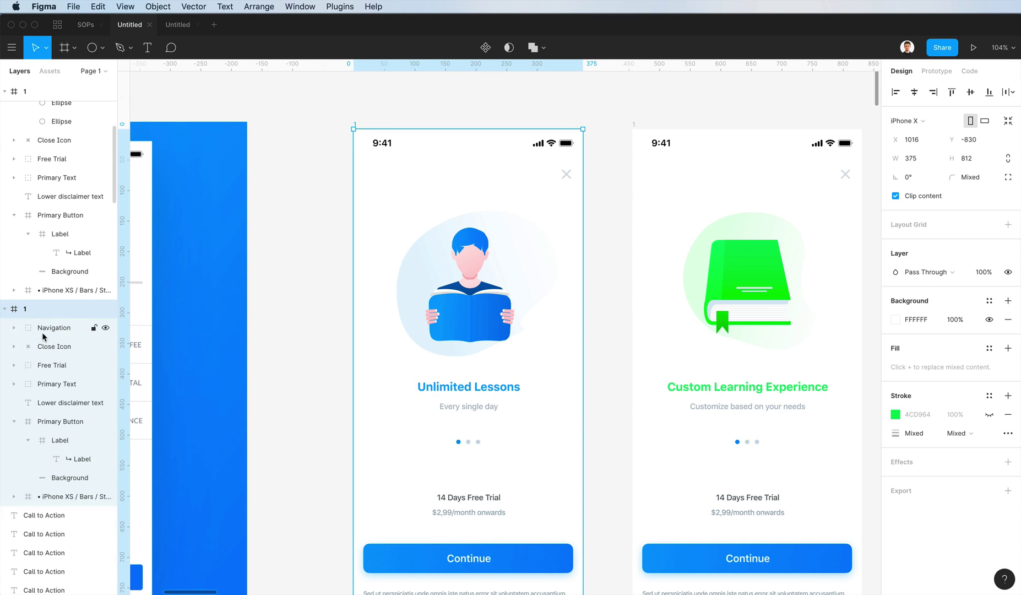
pyautogui.click(338, 359)
pyautogui.click(383, 146)
pyautogui.press('super+alt+]')
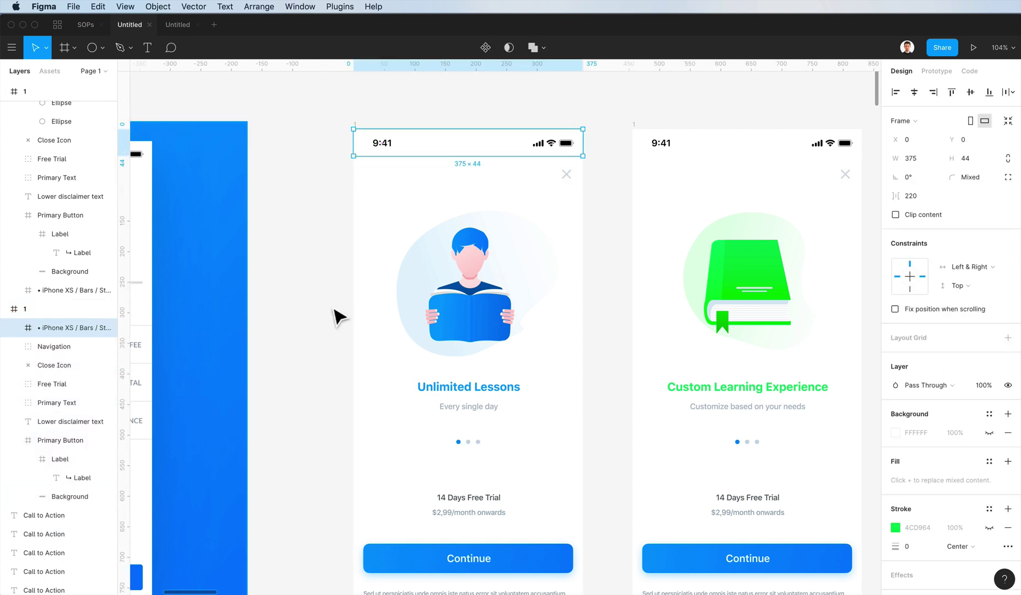
pyautogui.click(571, 179)
# Move the loose Illustration group of the reading boy into the Unlimited Lessons screen's frame
pyautogui.click(433, 312)
pyautogui.press('alt')
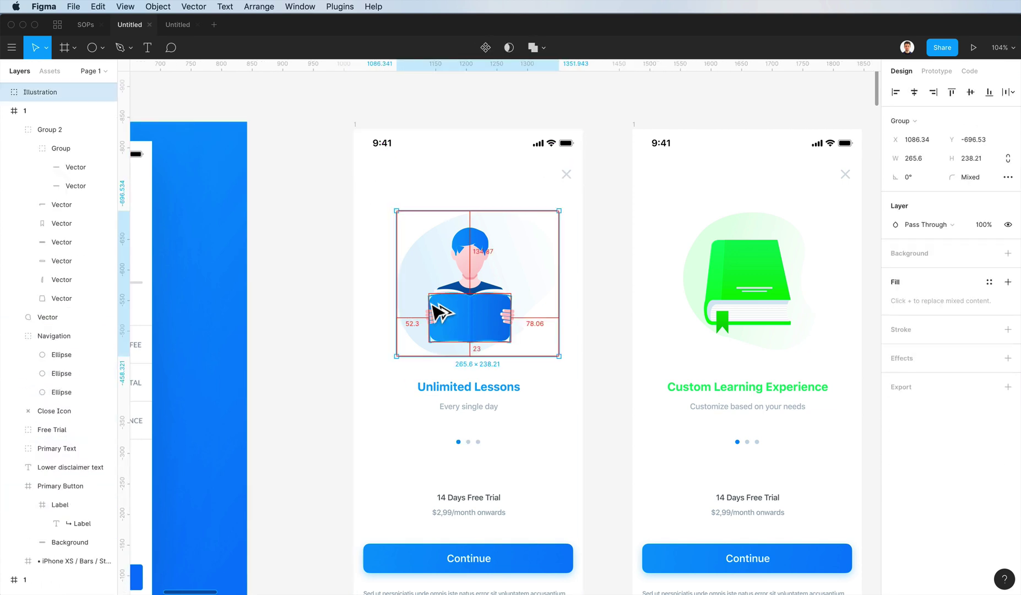
pyautogui.scroll(-4, 482, 257)
pyautogui.moveTo(483, 257)
pyautogui.mouseDown()
pyautogui.moveTo(682, 259)
pyautogui.moveTo(485, 289)
pyautogui.moveTo(468, 263)
pyautogui.mouseUp()
pyautogui.scroll(3, 472, 269)
pyautogui.hscroll(-3, 473, 267)
pyautogui.scroll(-2, 472, 266)
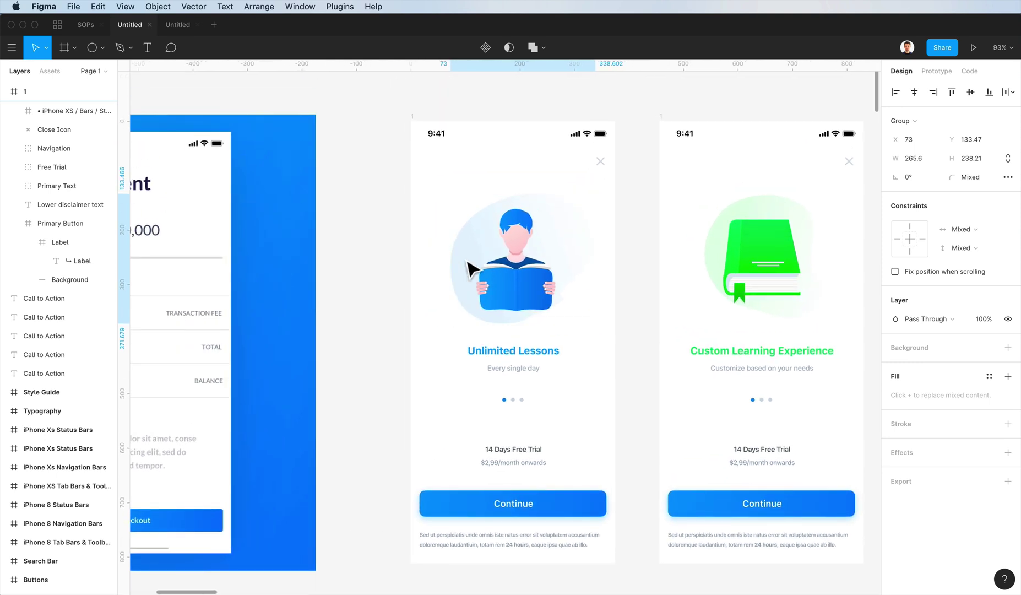
pyautogui.click(398, 189)
pyautogui.scroll(2, 399, 189)
pyautogui.scroll(-5, 398, 188)
pyautogui.scroll(3, 399, 188)
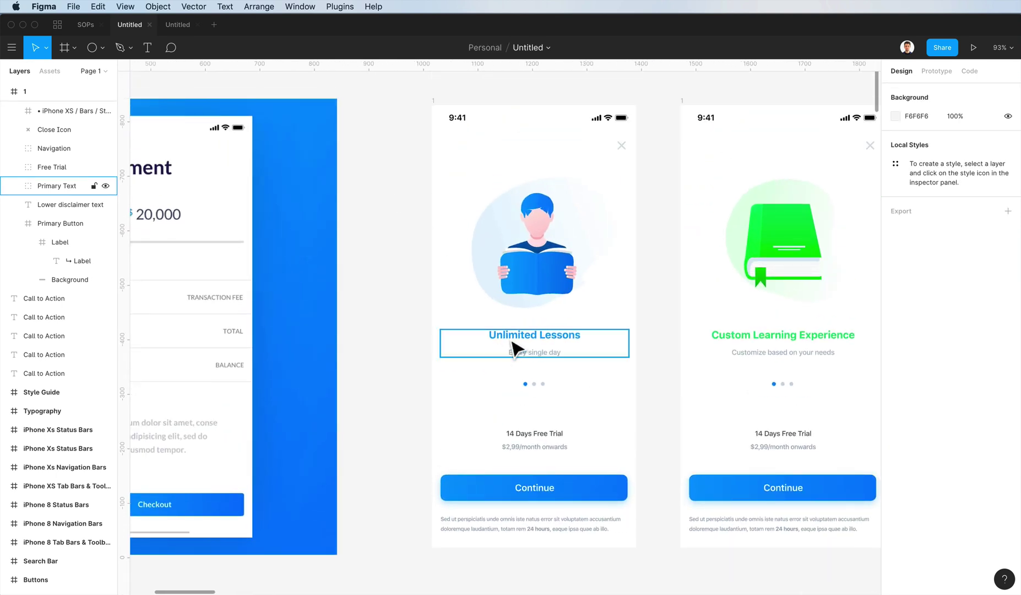
# On the Unlimited Lessons screen, move Primary Text above Free Trial and Illustration directly below the Close Icon in the layer order
pyautogui.click(511, 342)
pyautogui.scroll(2, 520, 347)
pyautogui.press('super+bracketright')
pyautogui.click(523, 323)
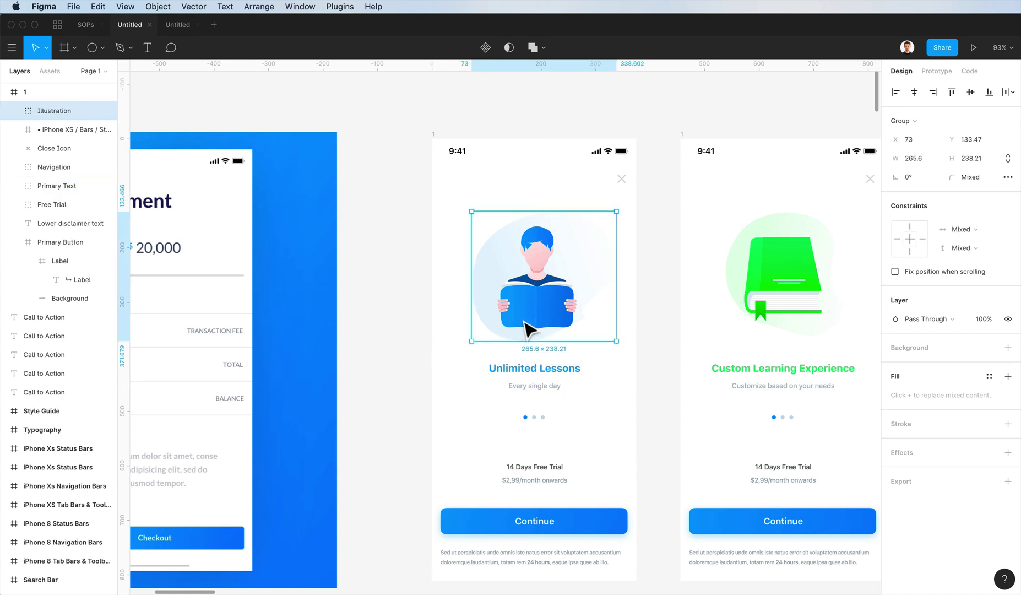
pyautogui.press('super+bracketleft')
pyautogui.press('super+bracketleft')
# Move the Unlimited Lessons screen's Primary Text group above Navigation in the layer order
pyautogui.click(530, 385)
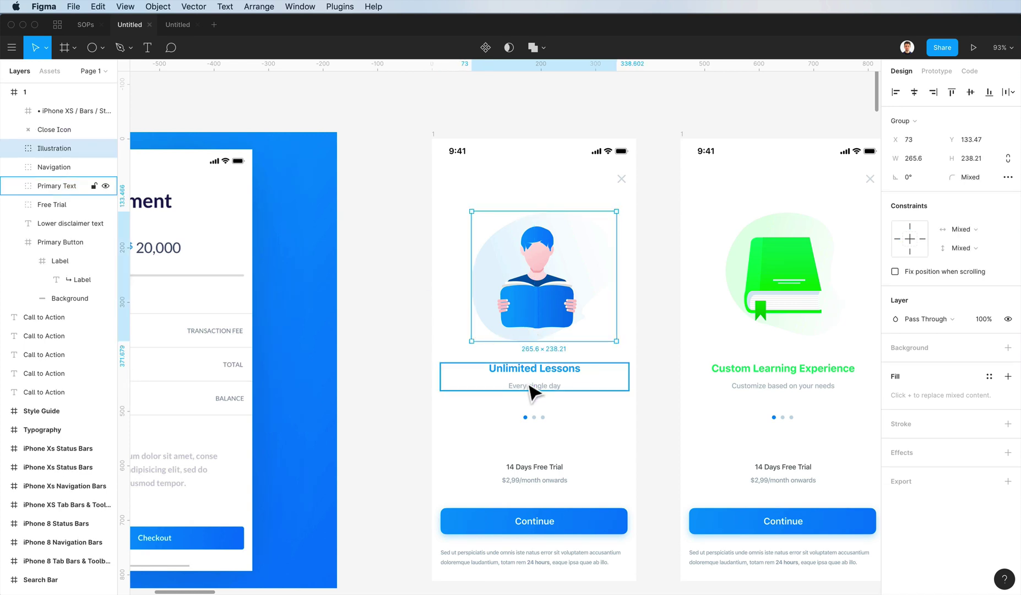
pyautogui.click(546, 420)
pyautogui.click(550, 477)
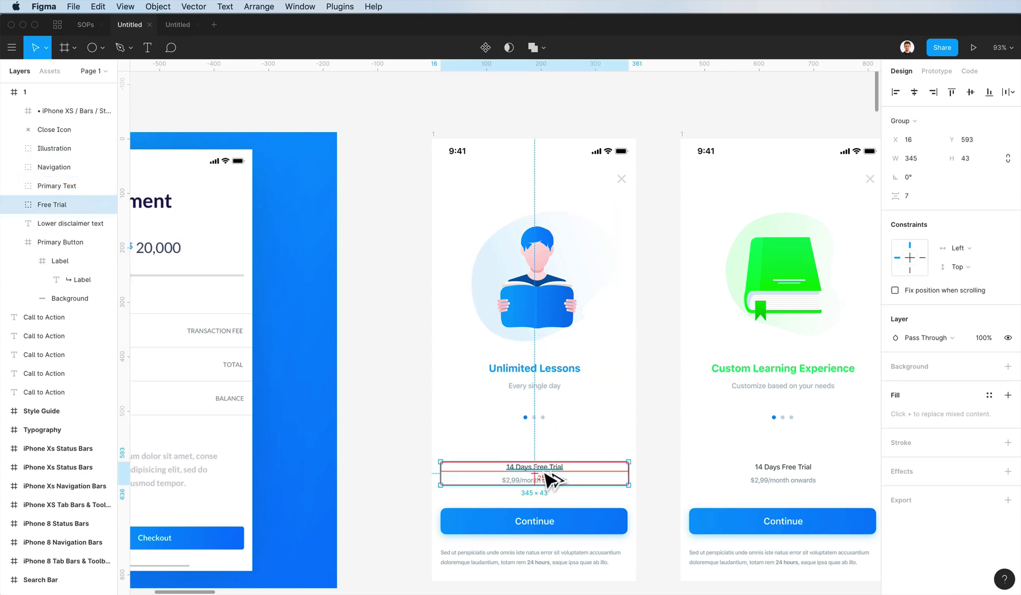
pyautogui.press('super+bracketright')
pyautogui.click(62, 204)
pyautogui.press('super+bracketright')
pyautogui.press('super+bracketright')
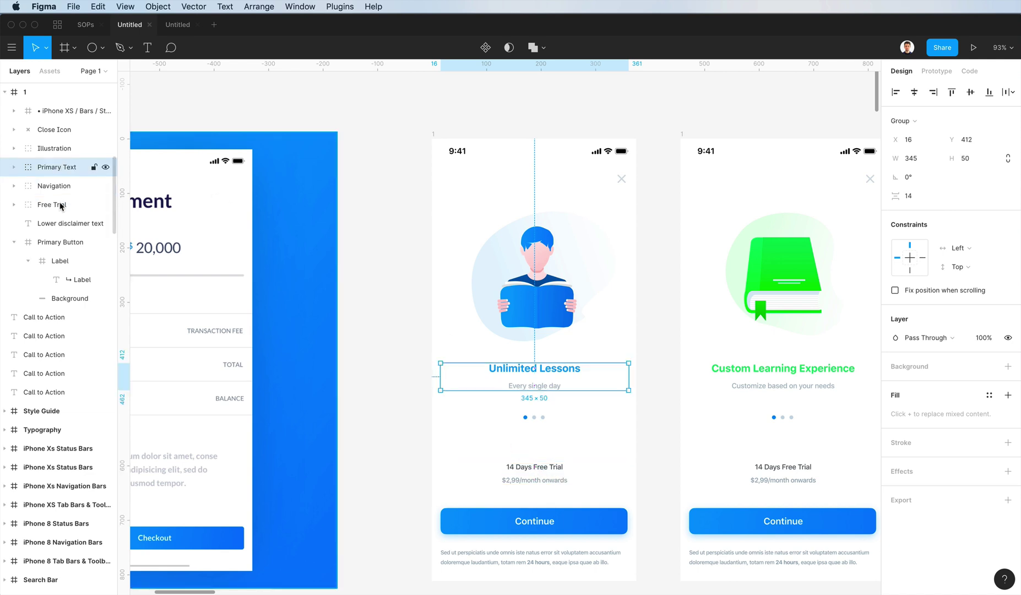
# Send the Unlimited Lessons screen's Lower disclaimer text behind the Primary Button in the layer order
pyautogui.click(527, 526)
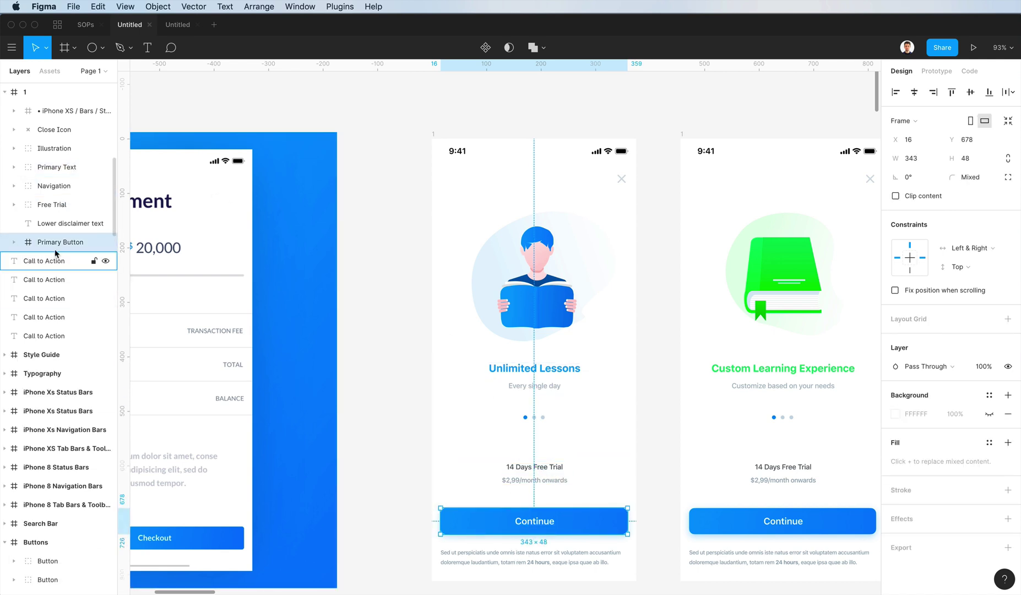
pyautogui.click(67, 225)
pyautogui.press('super+bracketleft')
# Reorder the Custom Learning Experience screen's layers so the status bar comes first, followed by the Close Icon
pyautogui.click(753, 155)
pyautogui.hscroll(3, 296, 167)
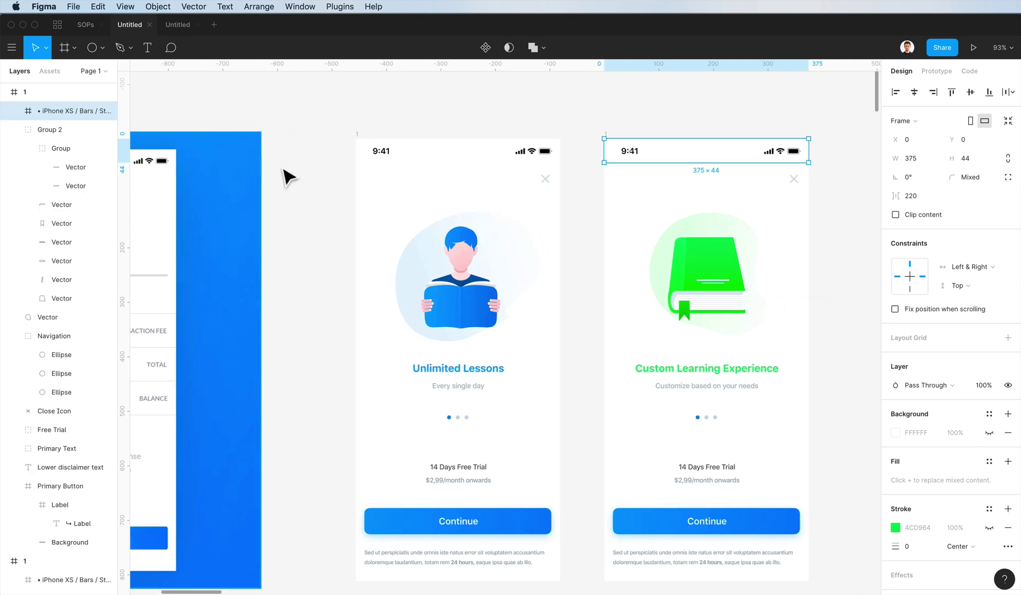
pyautogui.click(795, 181)
pyautogui.press('super+bracketleft')
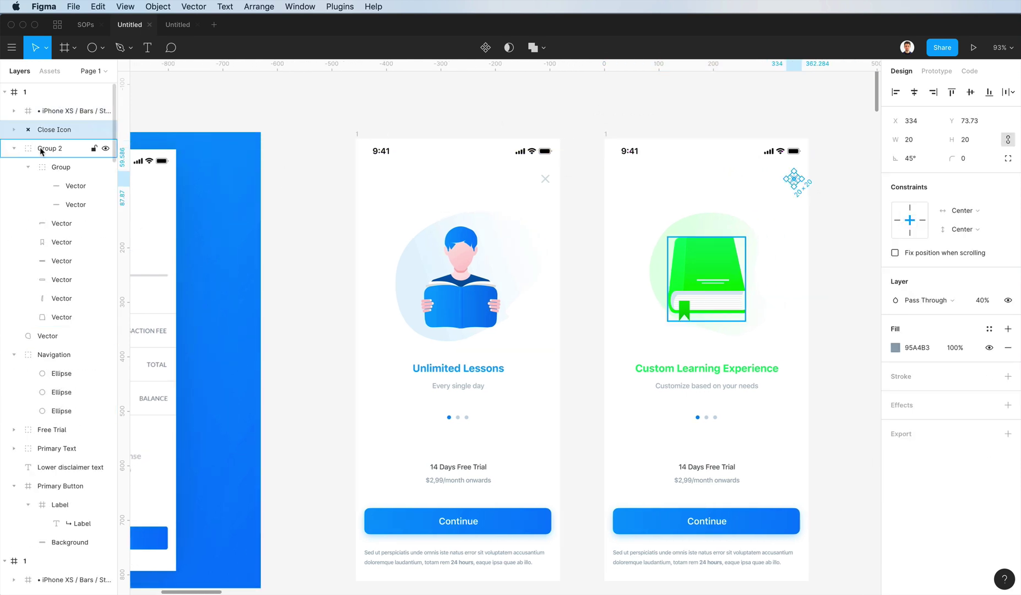
# Rename the green book artwork group Book
pyautogui.click(88, 148)
pyautogui.press('super+r')
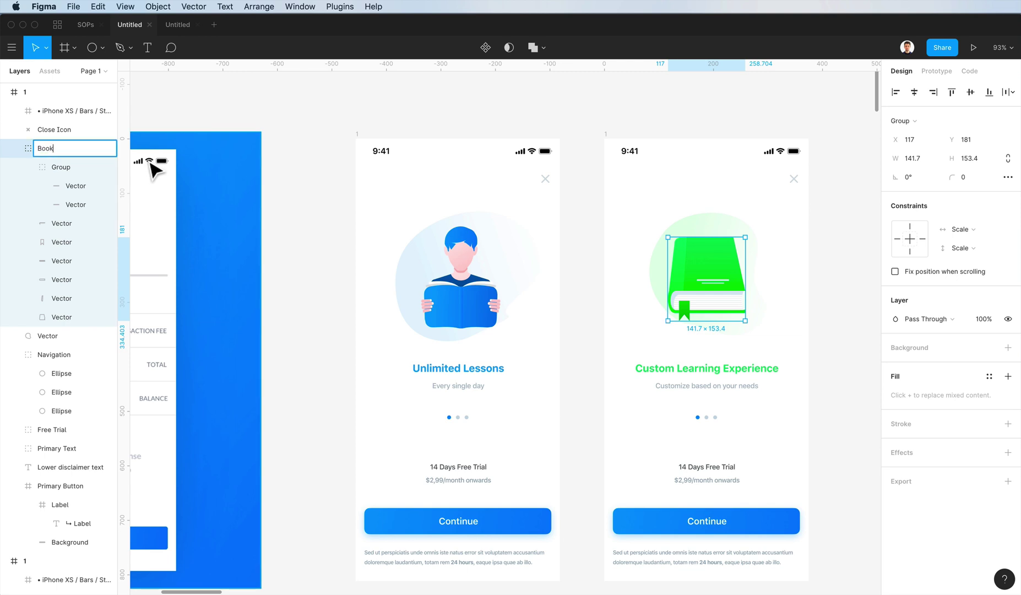
pyautogui.press('Return')
# Group the green book with its pale background shape and name the group Illustration
pyautogui.moveTo(834, 221); pyautogui.dragTo(646, 324)
pyautogui.press('super+g')
pyautogui.press('super+r')
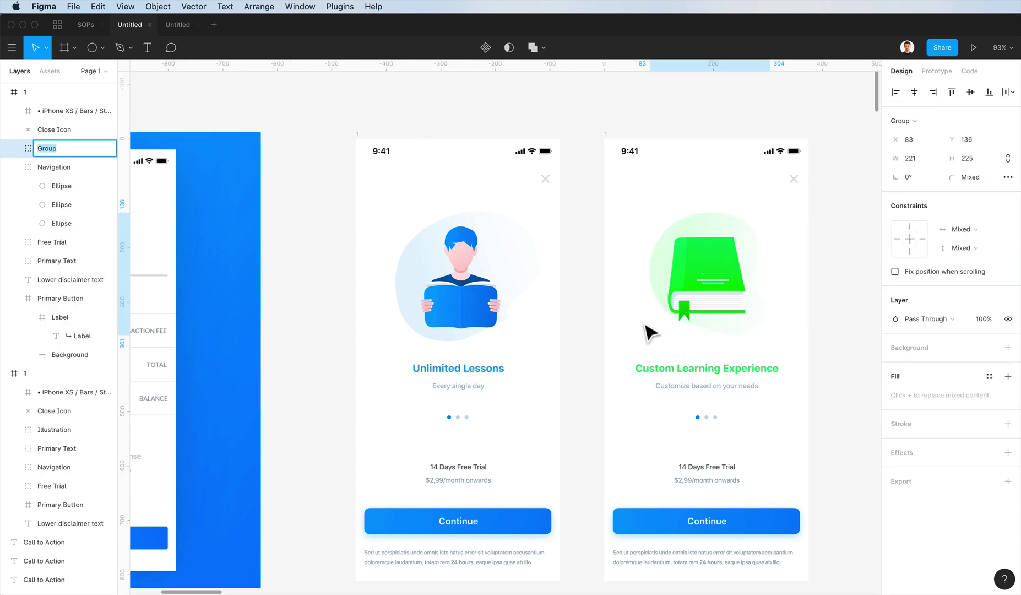
pyautogui.write('Illustration')
pyautogui.press('Return')
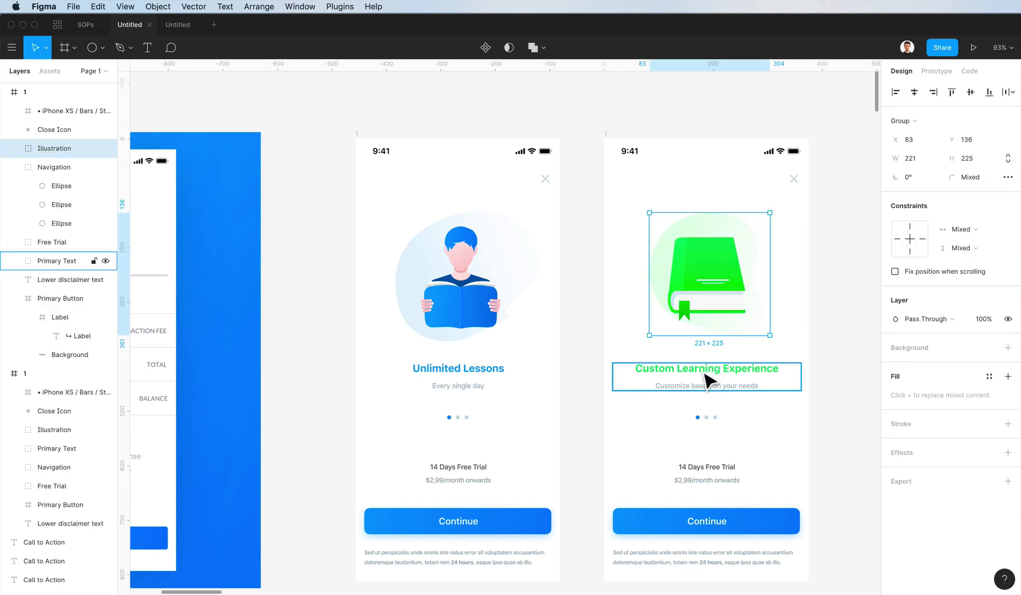
# Move the Custom Learning Experience screen's Primary Text group above Navigation and Free Trial in the layer order
pyautogui.click(704, 374)
pyautogui.press('super+bracketright')
pyautogui.scroll(-3, 702, 373)
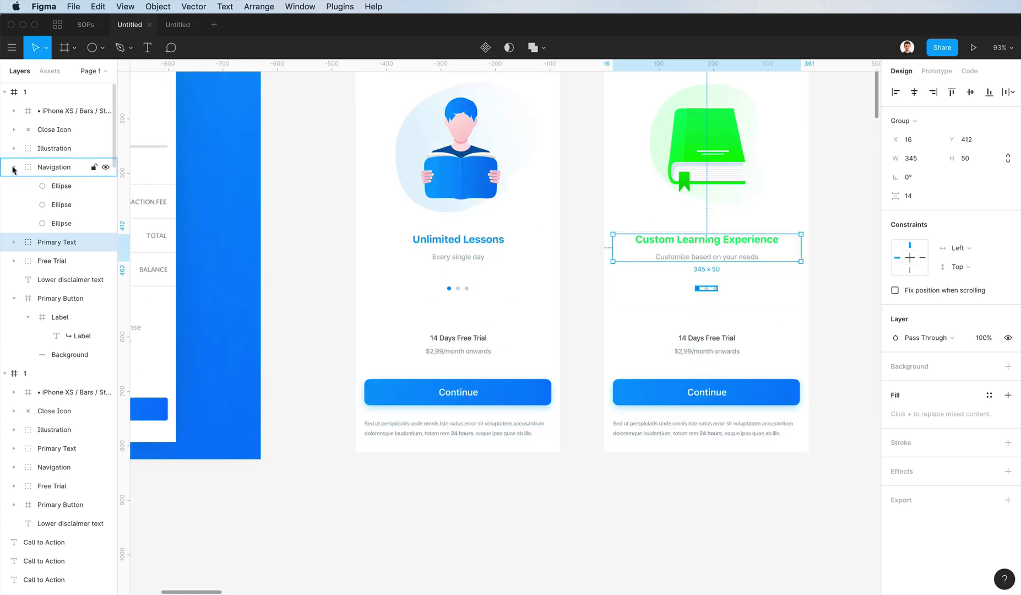
pyautogui.click(14, 167)
pyautogui.press('super+bracketright')
pyautogui.click(59, 204)
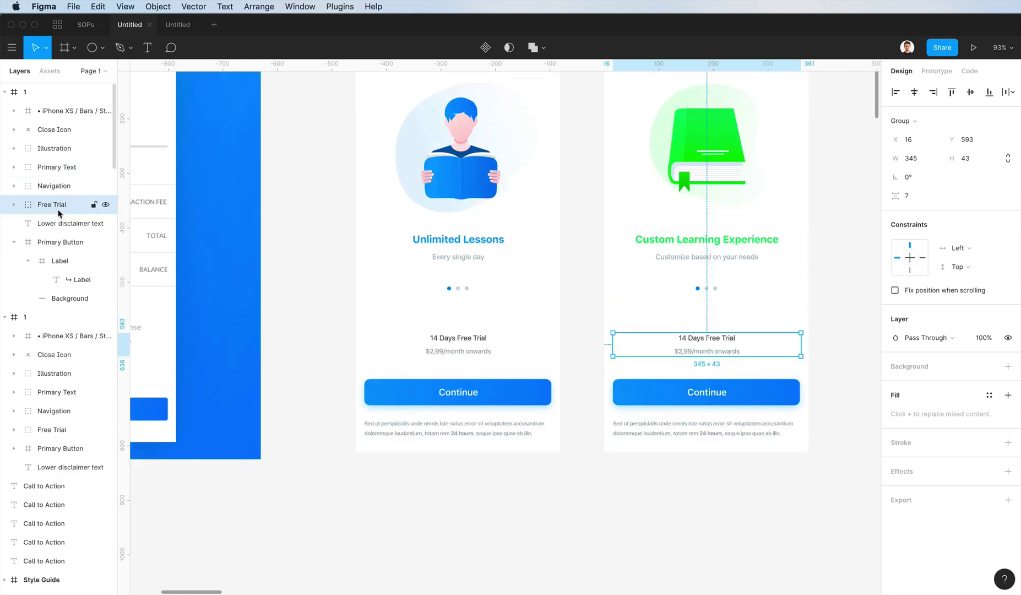
# Move the Custom Learning Experience screen's Primary Button above Lower disclaimer text in the layer order
pyautogui.click(15, 242)
pyautogui.moveTo(49, 243); pyautogui.dragTo(20, 222)
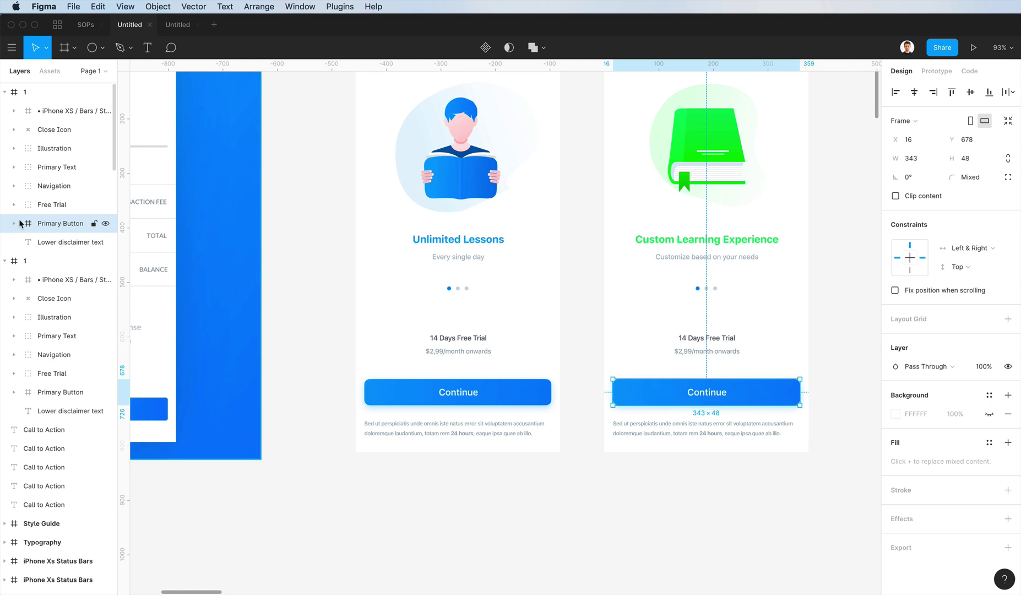
pyautogui.click(523, 480)
pyautogui.scroll(-3, 526, 478)
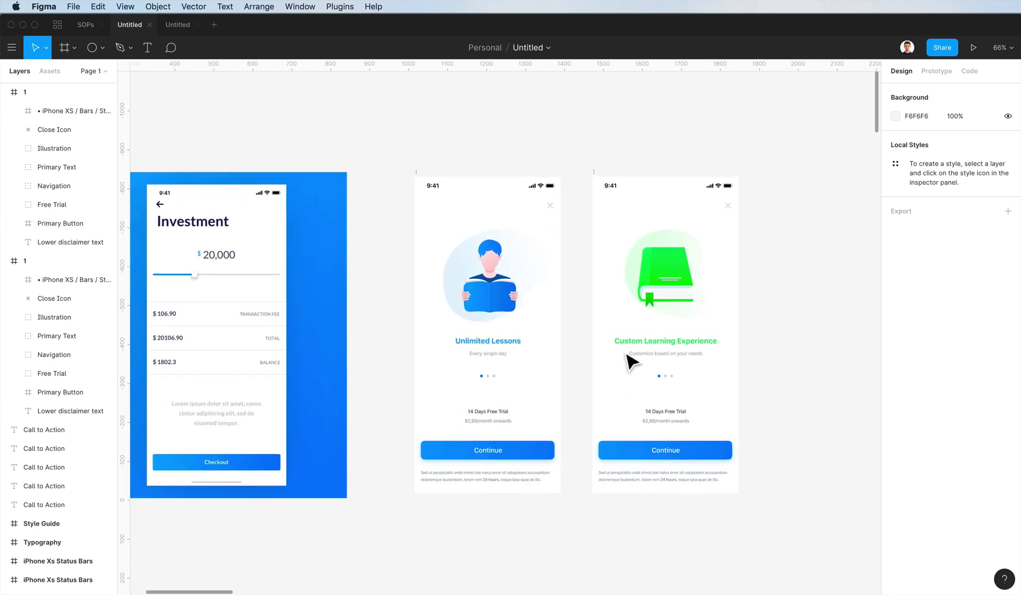
pyautogui.scroll(4, 629, 360)
pyautogui.hscroll(-1, 627, 354)
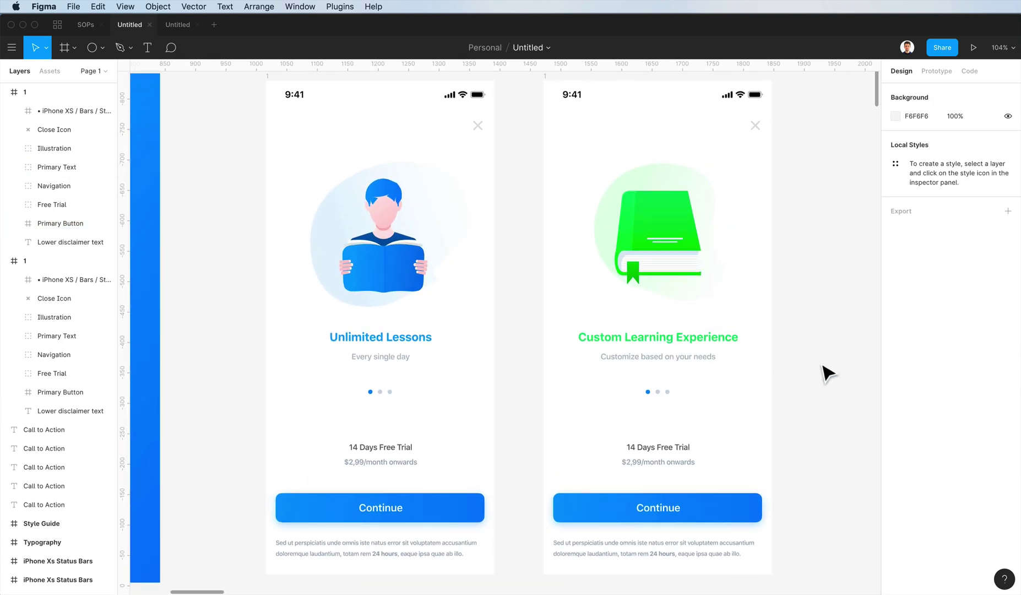